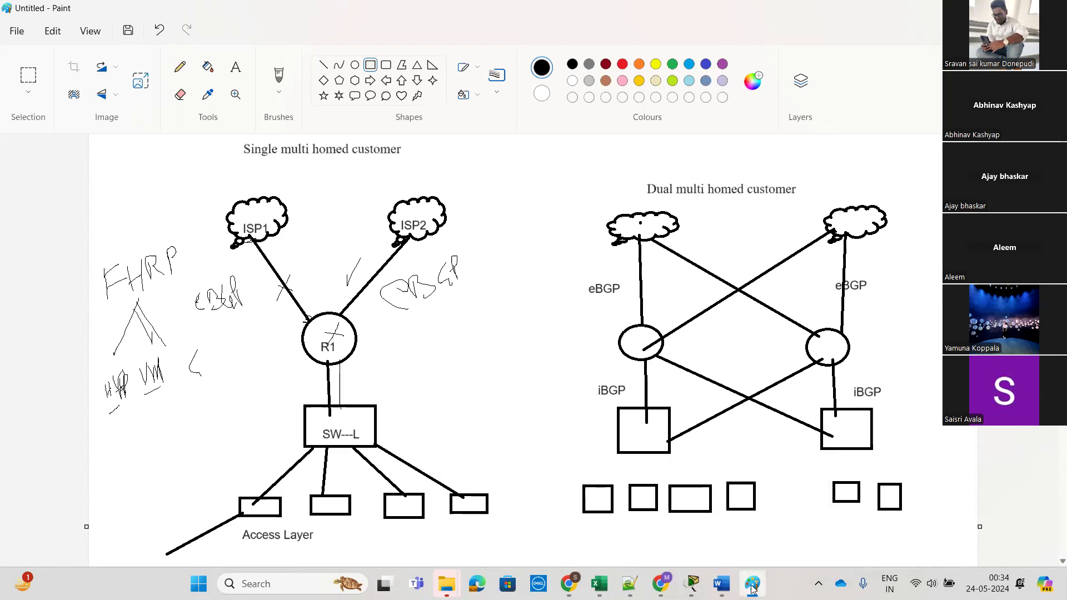
# Step: Review the BGP notes in Word, covering the customer types and the TCP port use between BGP neighbours
pyautogui.click(725, 590)
pyautogui.scroll(-3, 532, 347)
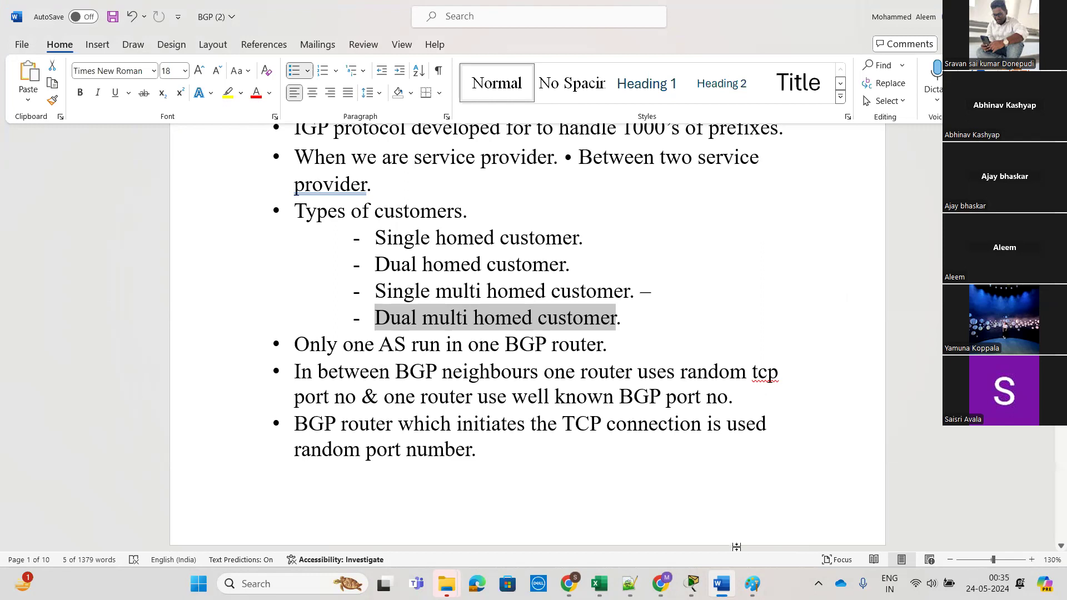
pyautogui.click(695, 592)
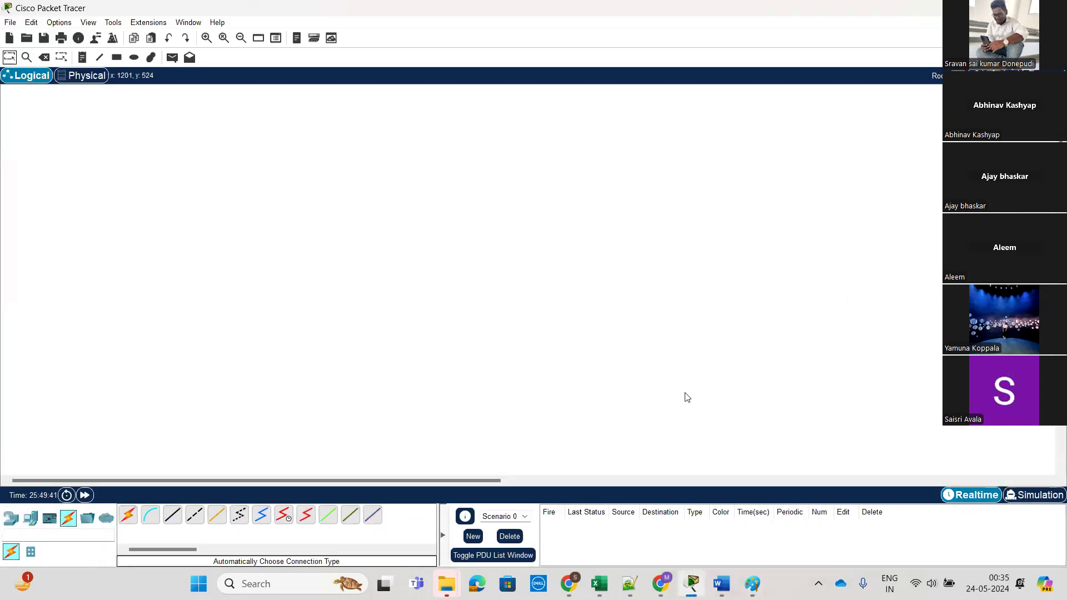
pyautogui.click(722, 584)
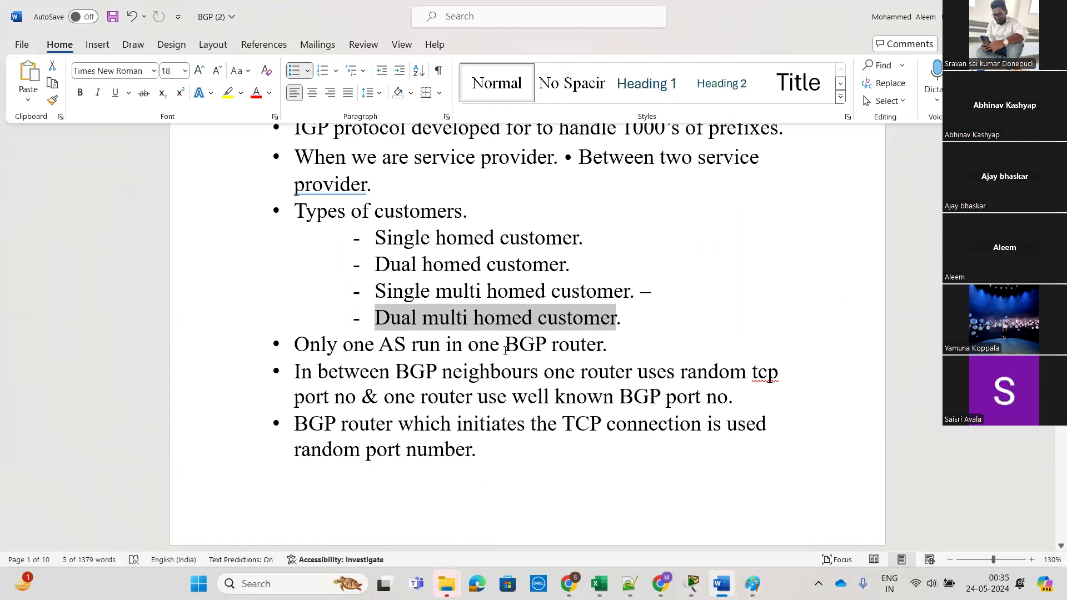
pyautogui.click(661, 584)
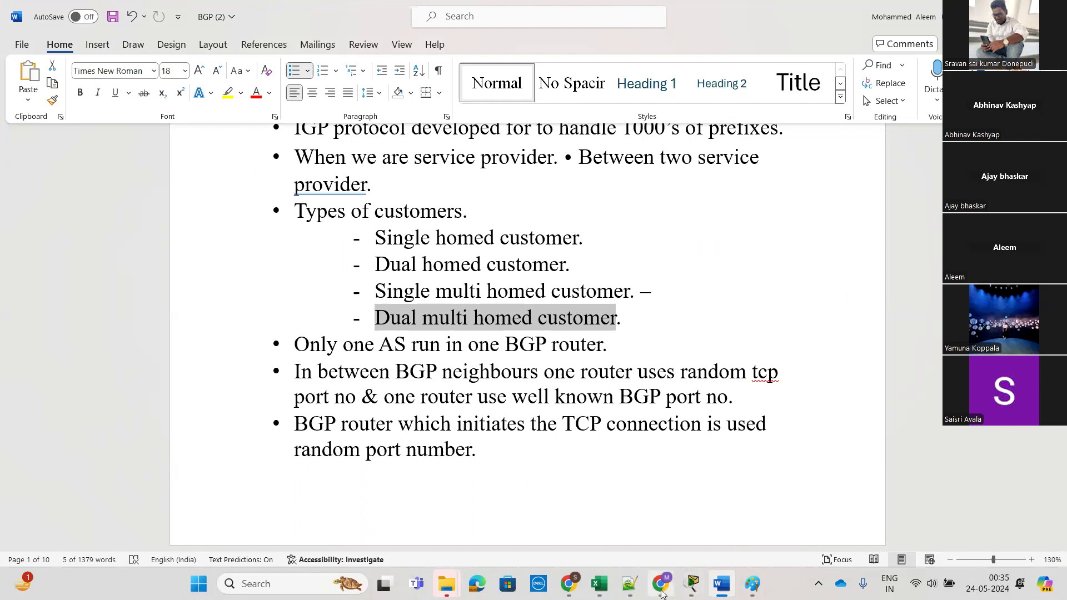
# Step: Switch to Cisco Packet Tracer and place two ISR4331 routers side by side in the empty workspace
pyautogui.click(692, 584)
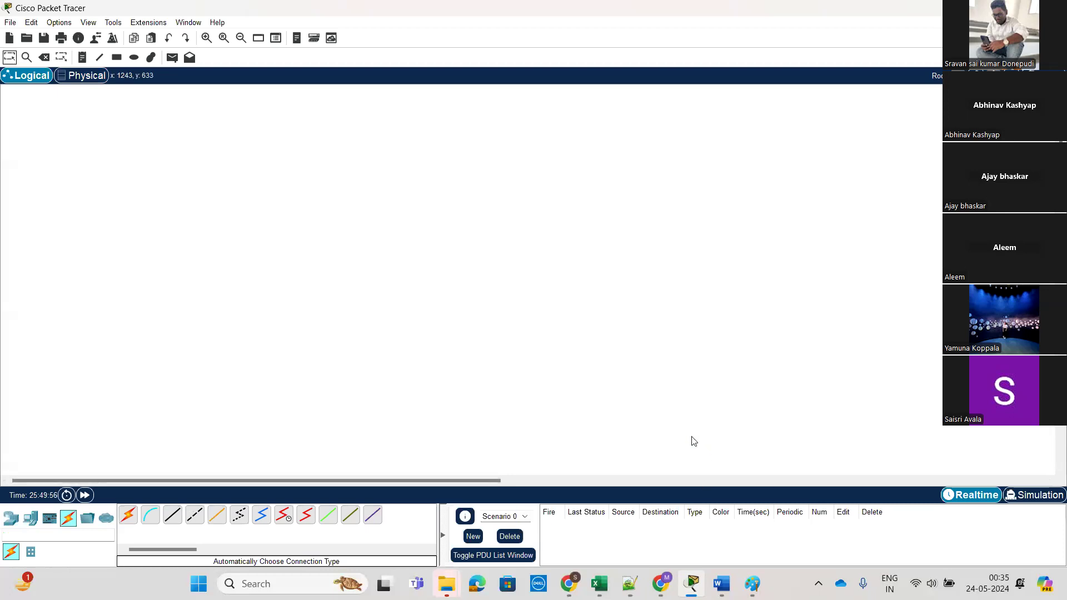
pyautogui.click(7, 522)
pyautogui.moveTo(128, 516); pyautogui.dragTo(261, 186)
pyautogui.click(128, 516)
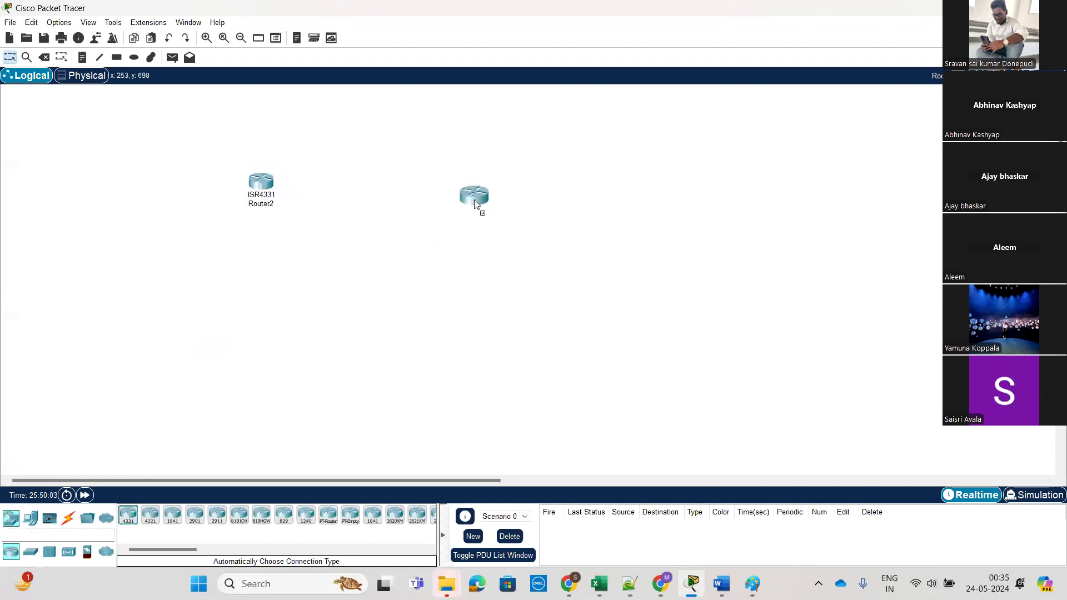
pyautogui.click(483, 190)
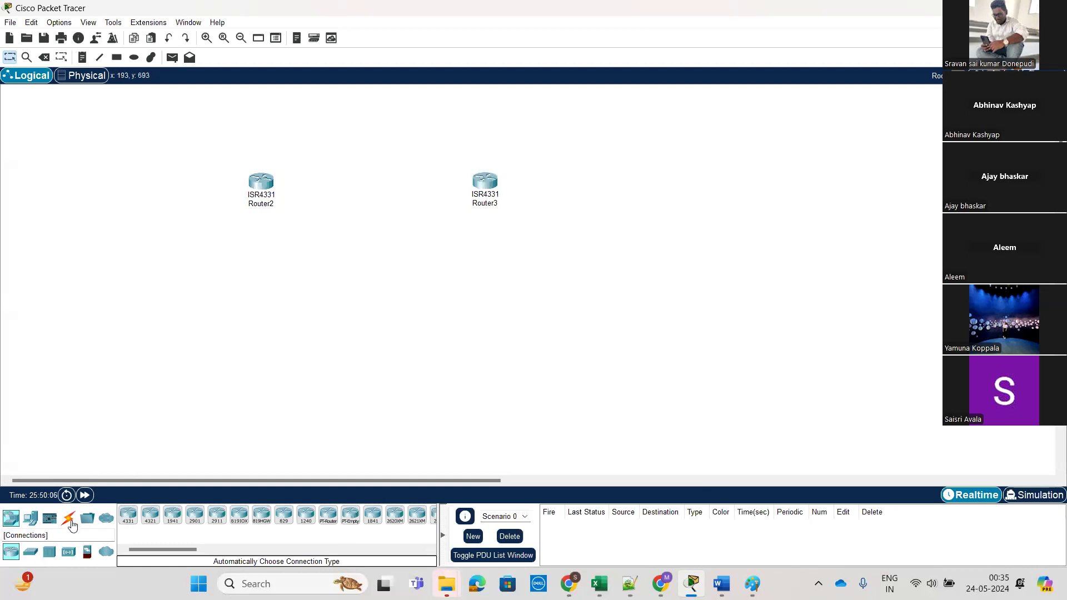
# Step: Connect Router2 to Router3 with an automatically chosen cable
pyautogui.click(70, 521)
pyautogui.click(128, 516)
pyautogui.click(262, 183)
pyautogui.click(485, 181)
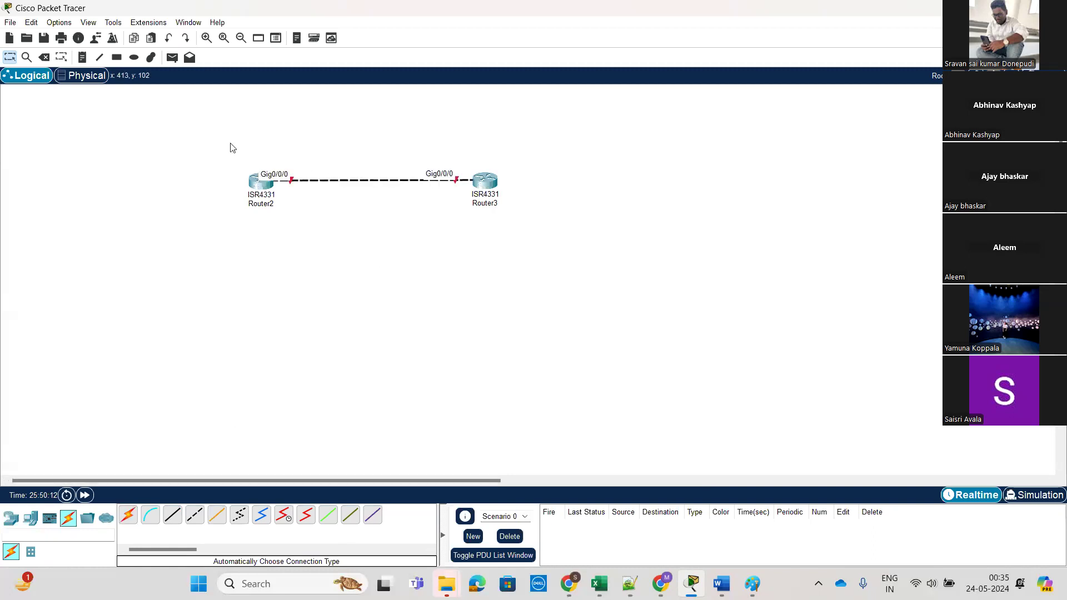
# Step: Label the Router2 end of the link 192.168.1.1/24 and the Router3 end 192.168.1.2/24
pyautogui.click(82, 58)
pyautogui.click(269, 147)
pyautogui.write('192.168.1.1/24')
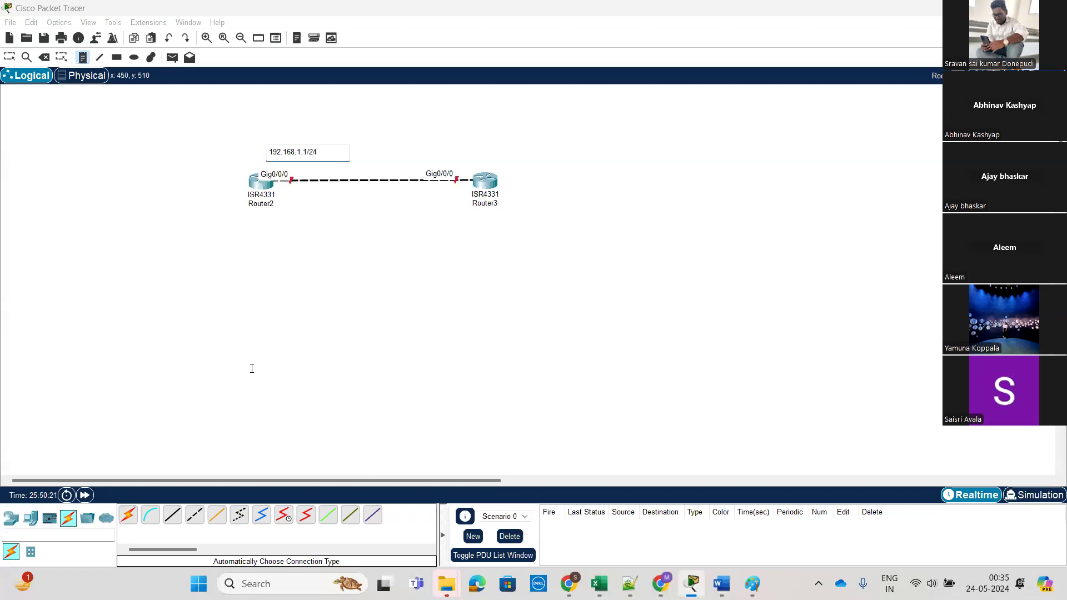
pyautogui.click(426, 153)
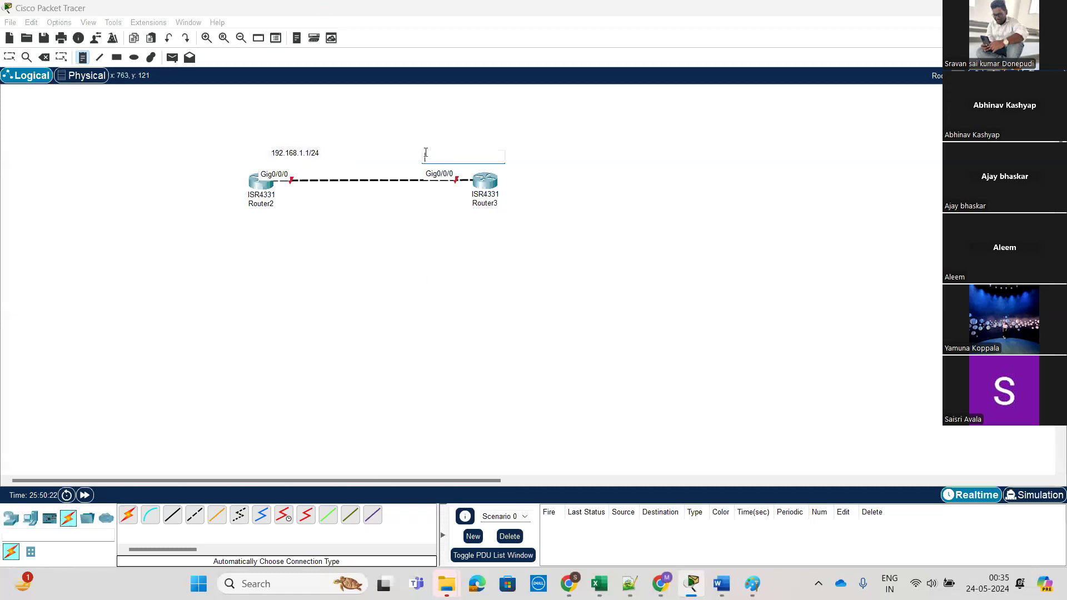
pyautogui.write('192.168.1.2/24')
pyautogui.click(174, 285)
# Step: Switch to Paint and draw two ellipses joined by a straight line in the blank area below the existing diagrams
pyautogui.click(751, 590)
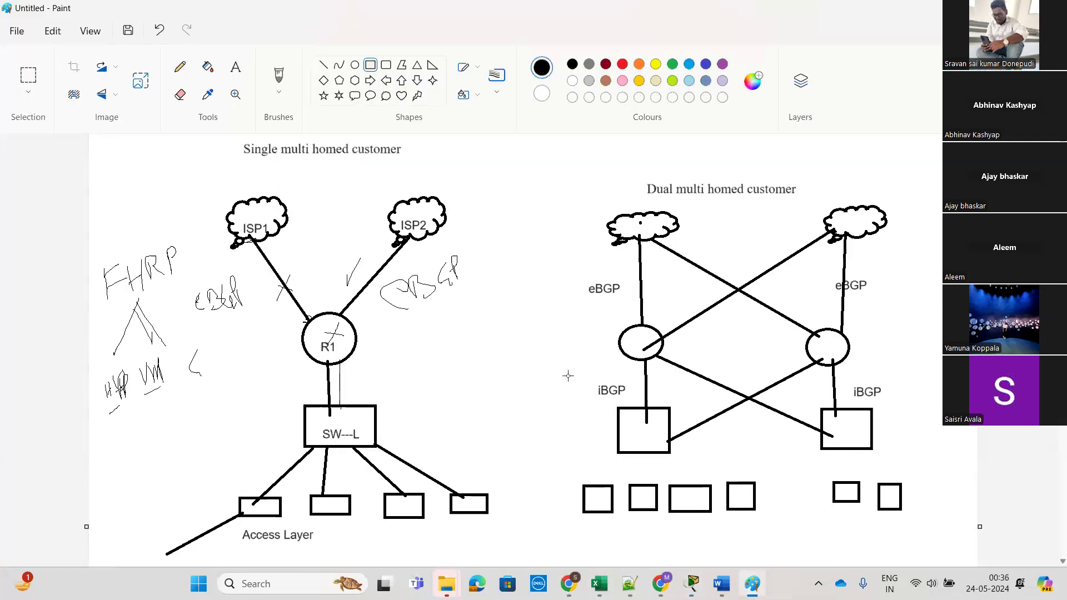
pyautogui.scroll(-7, 445, 341)
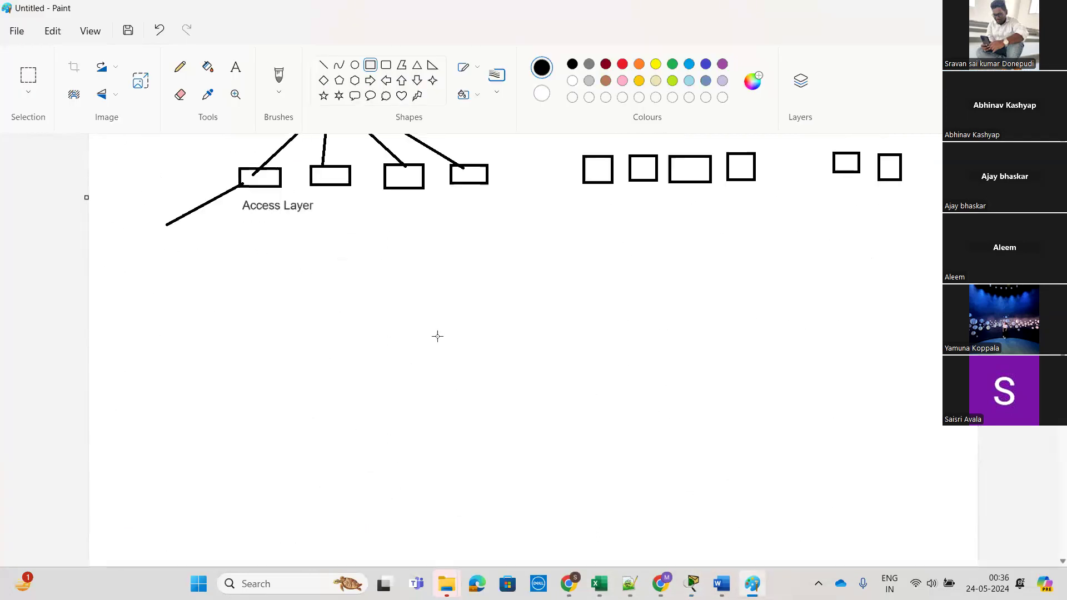
pyautogui.click(354, 64)
pyautogui.moveTo(294, 313)
pyautogui.mouseDown()
pyautogui.moveTo(310, 343)
pyautogui.moveTo(394, 389)
pyautogui.mouseUp()
pyautogui.moveTo(717, 307); pyautogui.dragTo(826, 379)
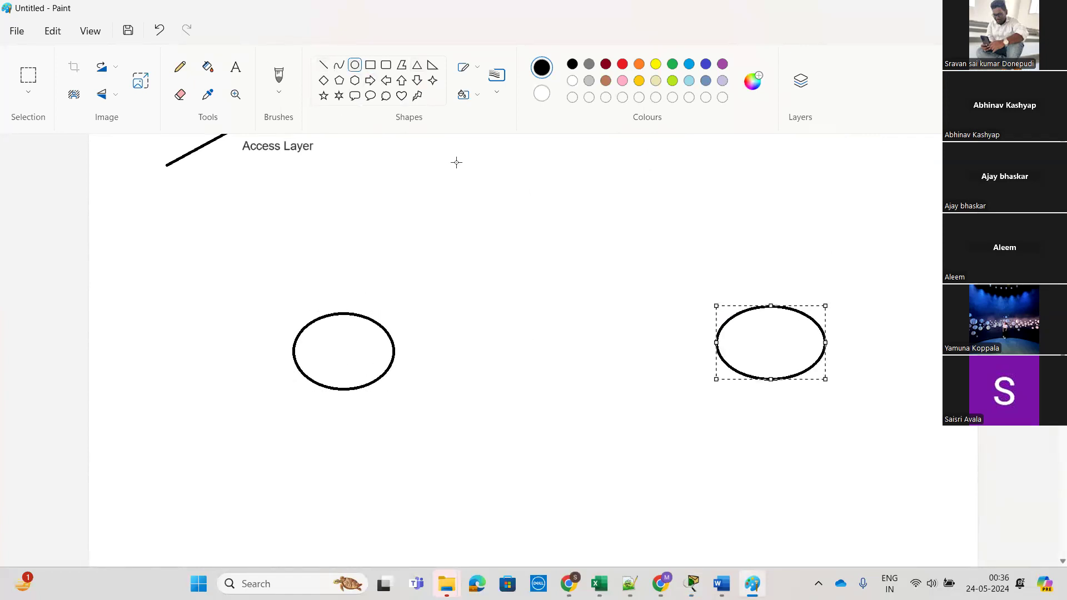
pyautogui.click(323, 65)
pyautogui.moveTo(393, 347); pyautogui.dragTo(719, 347)
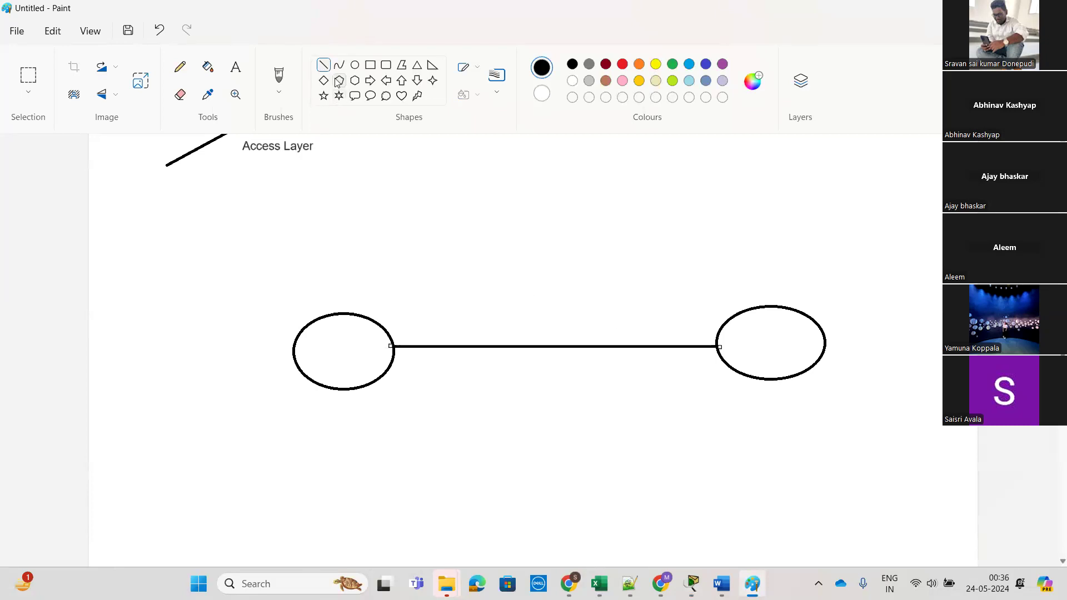
# Step: Pencil marks at both ends of the connecting line, an underlined handwritten note by the first ellipse, and a dashed arc between the ellipses
pyautogui.click(180, 67)
pyautogui.moveTo(402, 343); pyautogui.dragTo(396, 346)
pyautogui.moveTo(716, 339)
pyautogui.mouseDown()
pyautogui.moveTo(713, 350)
pyautogui.moveTo(720, 338)
pyautogui.mouseUp()
pyautogui.moveTo(198, 319)
pyautogui.mouseDown()
pyautogui.moveTo(216, 356)
pyautogui.moveTo(218, 323)
pyautogui.moveTo(249, 336)
pyautogui.moveTo(294, 291)
pyautogui.moveTo(332, 297)
pyautogui.moveTo(362, 278)
pyautogui.mouseUp()
pyautogui.moveTo(229, 354)
pyautogui.mouseDown()
pyautogui.moveTo(409, 292)
pyautogui.moveTo(398, 292)
pyautogui.moveTo(456, 260)
pyautogui.moveTo(573, 250)
pyautogui.moveTo(706, 289)
pyautogui.moveTo(700, 304)
pyautogui.mouseUp()
pyautogui.moveTo(596, 251); pyautogui.dragTo(620, 259)
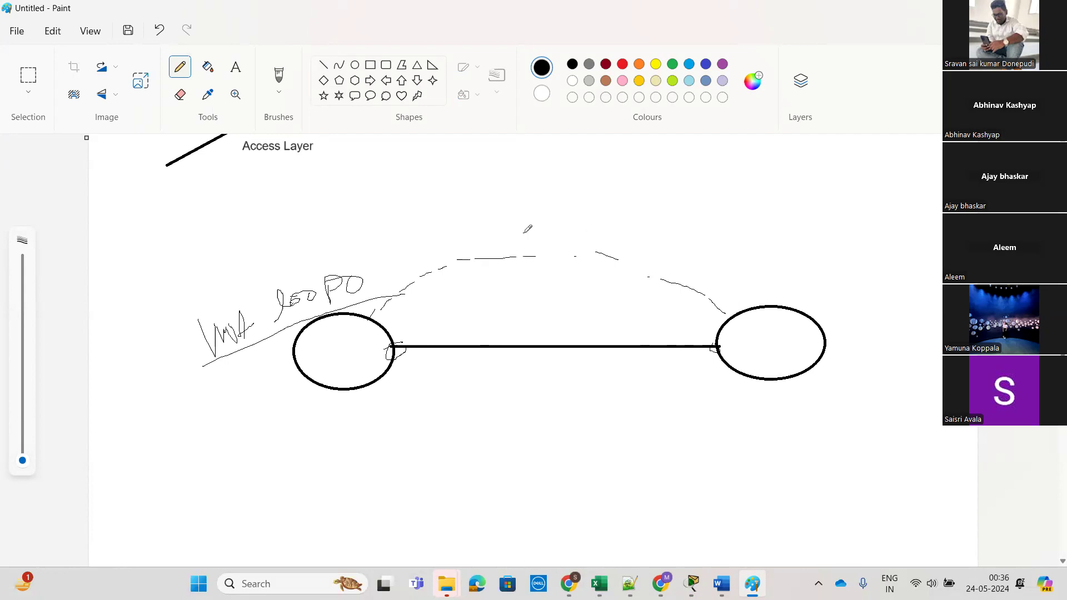
# Step: Sketch a small circle below the second ellipse and pencil freehand paths linking it to both ellipses
pyautogui.moveTo(793, 491)
pyautogui.mouseDown()
pyautogui.moveTo(831, 497)
pyautogui.moveTo(773, 497)
pyautogui.mouseUp()
pyautogui.moveTo(787, 380); pyautogui.dragTo(804, 493)
pyautogui.moveTo(410, 348)
pyautogui.mouseDown()
pyautogui.moveTo(608, 338)
pyautogui.moveTo(789, 416)
pyautogui.moveTo(803, 475)
pyautogui.moveTo(793, 425)
pyautogui.moveTo(614, 343)
pyautogui.moveTo(403, 344)
pyautogui.moveTo(654, 350)
pyautogui.moveTo(773, 398)
pyautogui.moveTo(804, 495)
pyautogui.mouseUp()
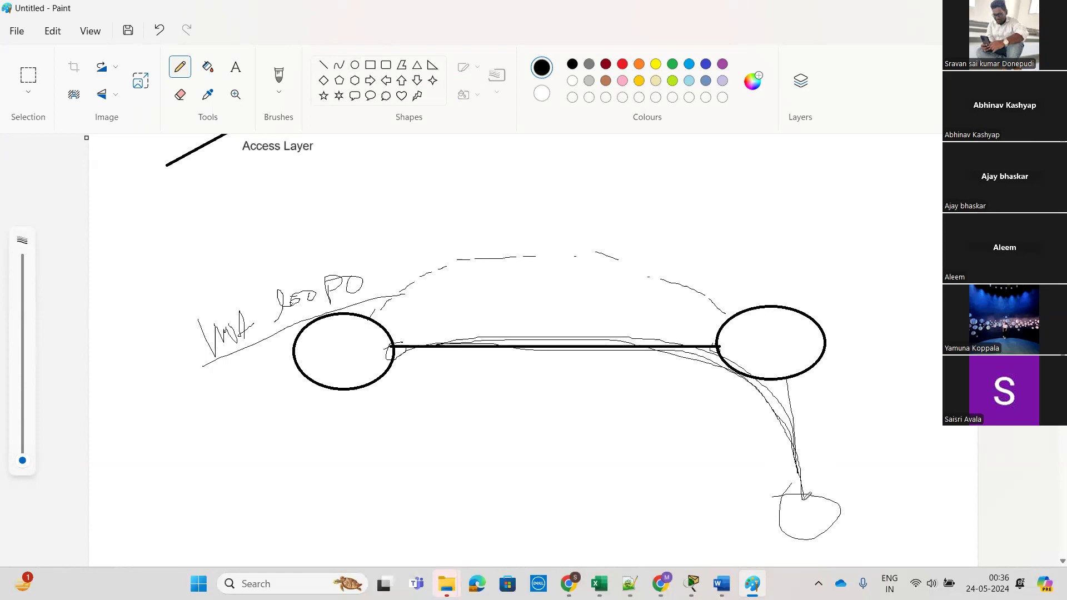
pyautogui.moveTo(351, 408)
pyautogui.mouseDown()
pyautogui.moveTo(407, 445)
pyautogui.moveTo(537, 497)
pyautogui.moveTo(731, 543)
pyautogui.mouseUp()
pyautogui.moveTo(821, 428)
pyautogui.mouseDown()
pyautogui.moveTo(789, 451)
pyautogui.moveTo(832, 459)
pyautogui.mouseUp()
# Step: Switch back to Packet Tracer, open Router2's device window, and move the whole two-router topology toward the workspace's left edge
pyautogui.hotkey('alt', 'Tab')
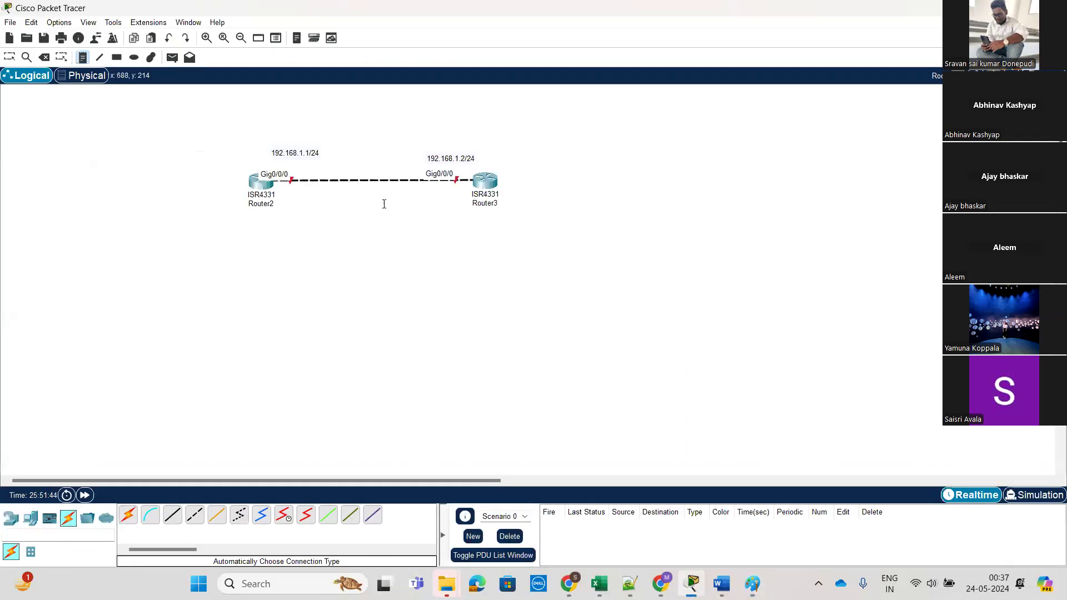
pyautogui.click(9, 57)
pyautogui.click(254, 183)
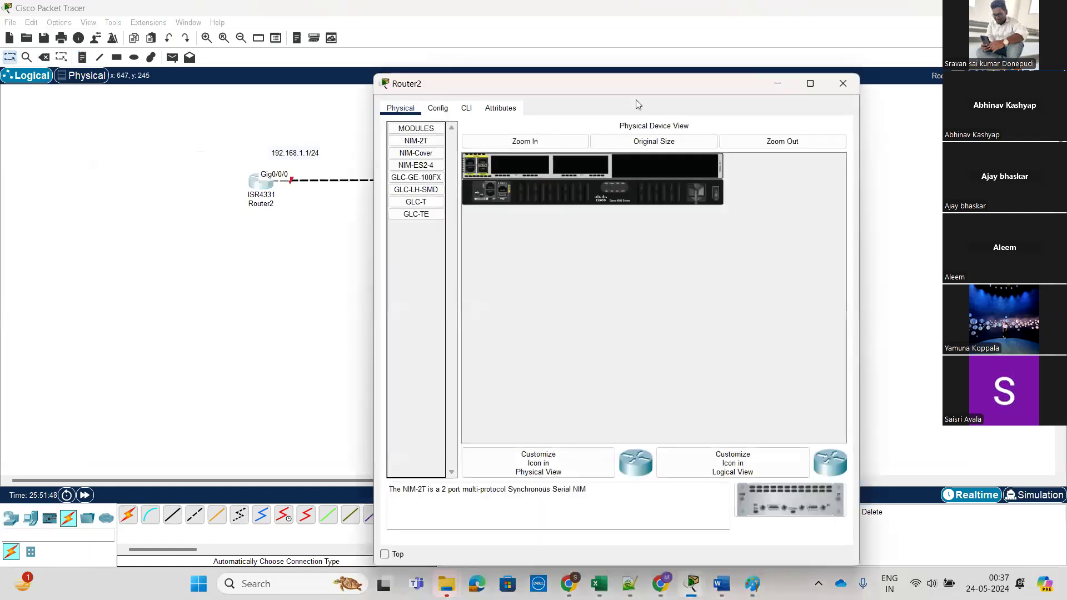
pyautogui.moveTo(627, 90); pyautogui.dragTo(778, 54)
pyautogui.click(155, 174)
pyautogui.moveTo(159, 154); pyautogui.dragTo(600, 227)
pyautogui.moveTo(486, 186); pyautogui.dragTo(322, 175)
pyautogui.click(99, 175)
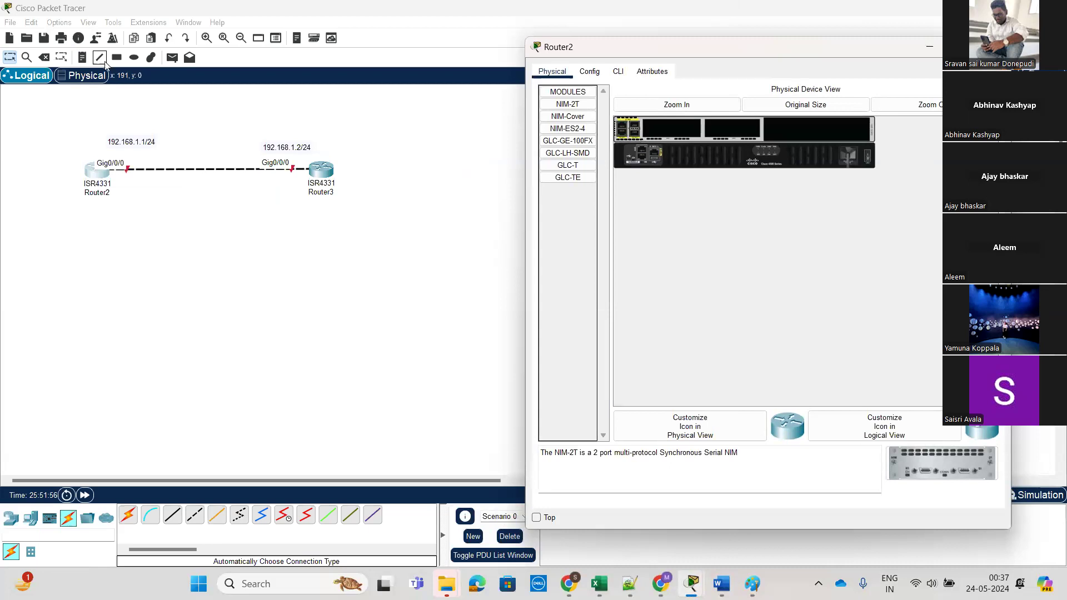
# Step: Add the note AS-100 above Router2 and the note AS-200 above Router3
pyautogui.click(81, 58)
pyautogui.click(85, 121)
pyautogui.write('AS-100')
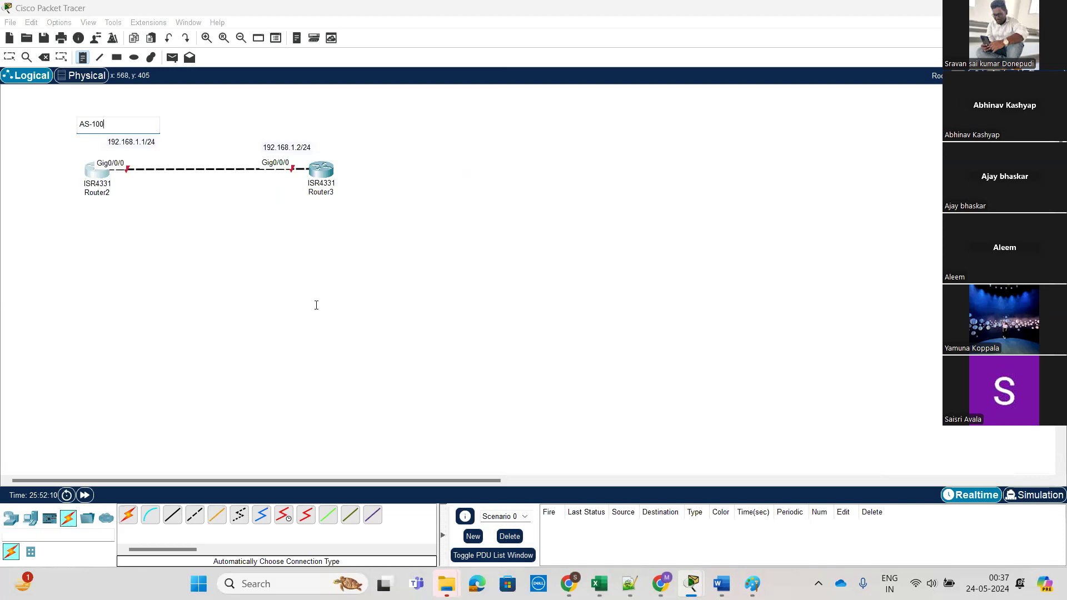
pyautogui.click(294, 116)
pyautogui.write('AS-200')
pyautogui.click(241, 309)
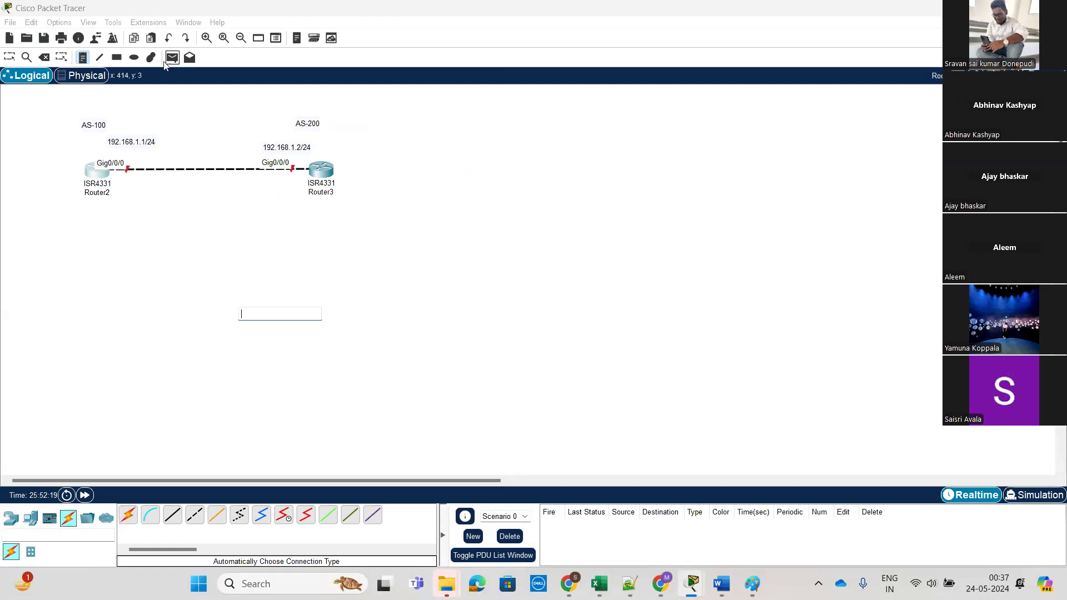
pyautogui.click(83, 62)
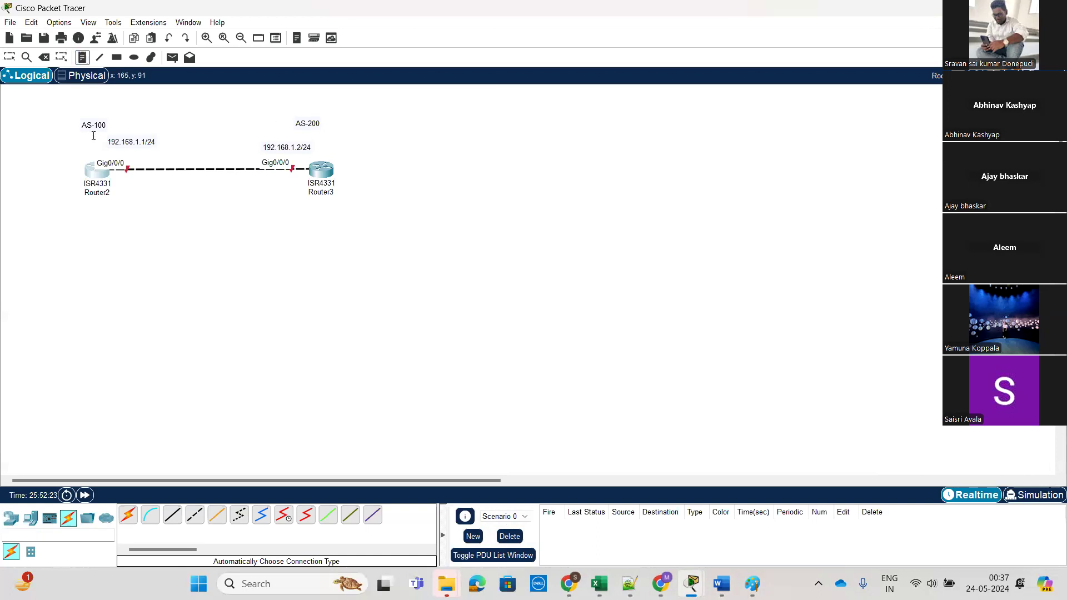
pyautogui.click(89, 177)
pyautogui.click(134, 250)
# Step: Start a new network without saving the current one, and place two ISR4331 routers side by side
pyautogui.click(9, 38)
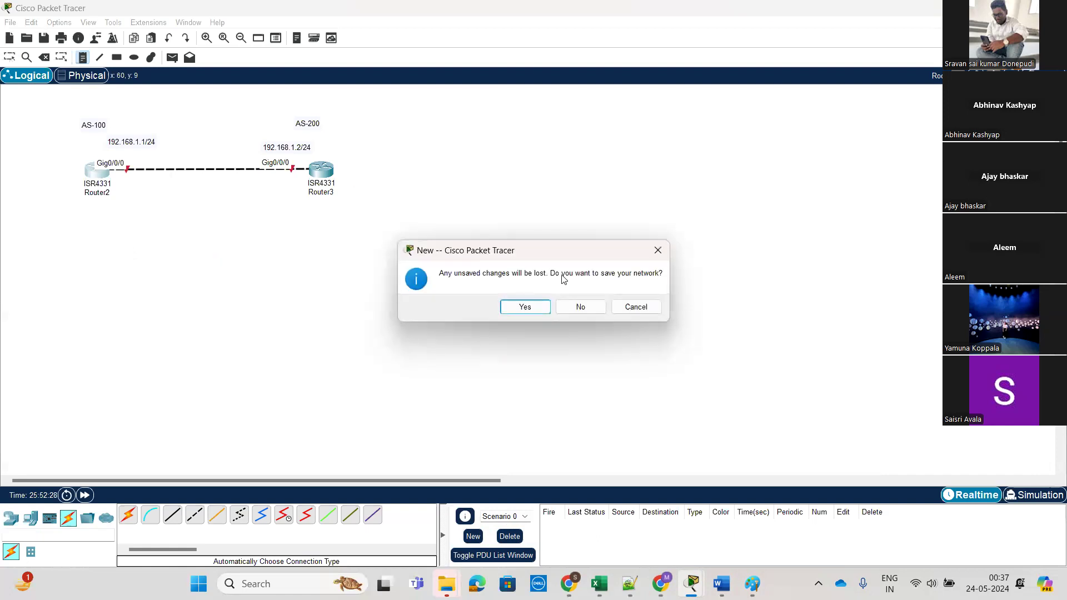
pyautogui.press('Escape')
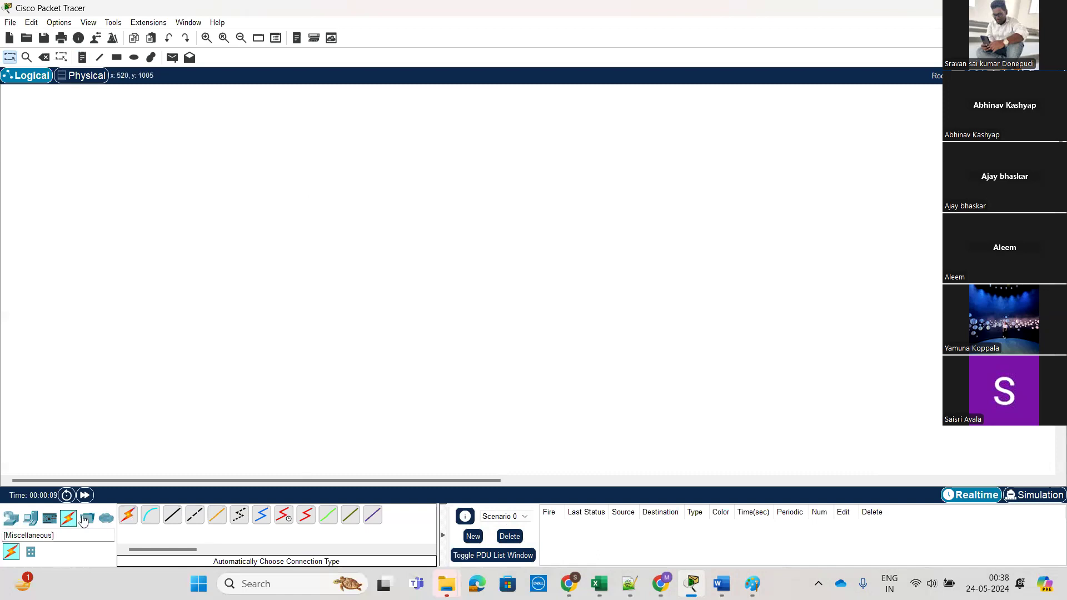
pyautogui.click(8, 524)
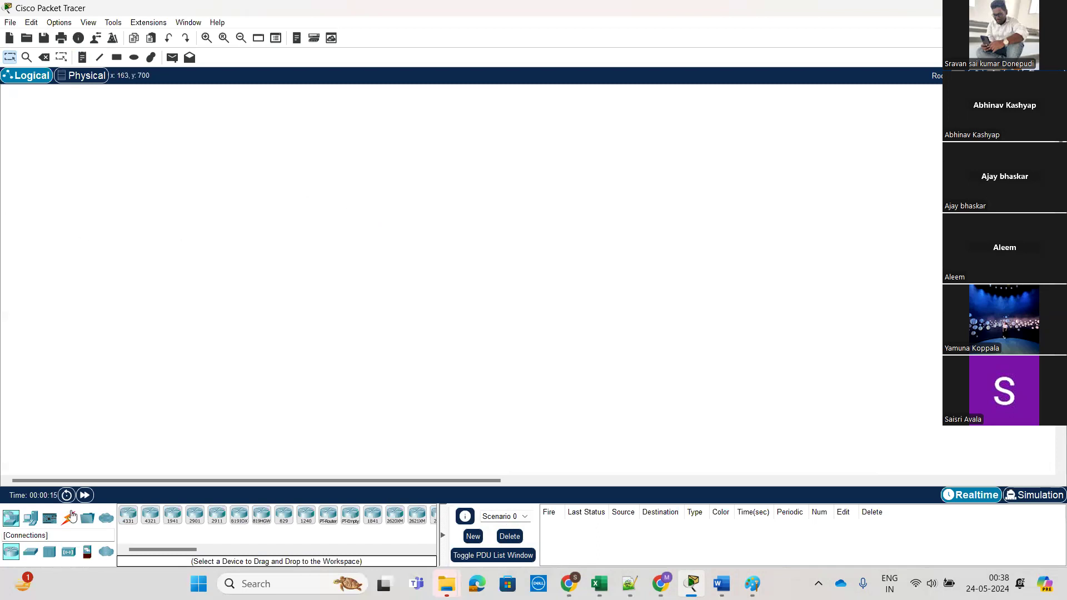
pyautogui.moveTo(128, 515); pyautogui.dragTo(137, 179)
pyautogui.click(136, 179)
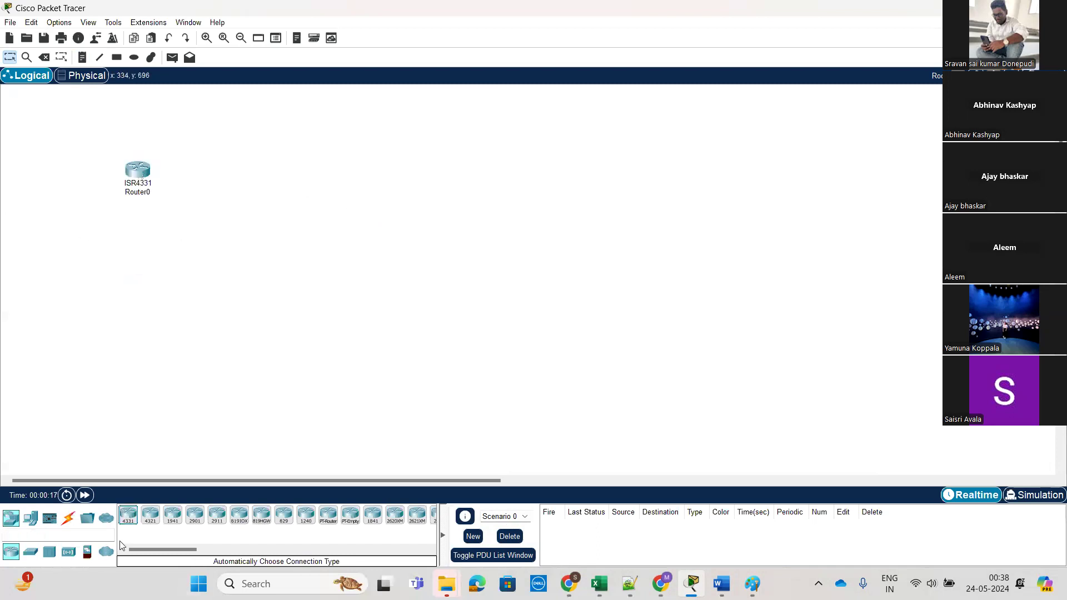
pyautogui.click(368, 183)
pyautogui.moveTo(371, 182); pyautogui.dragTo(369, 177)
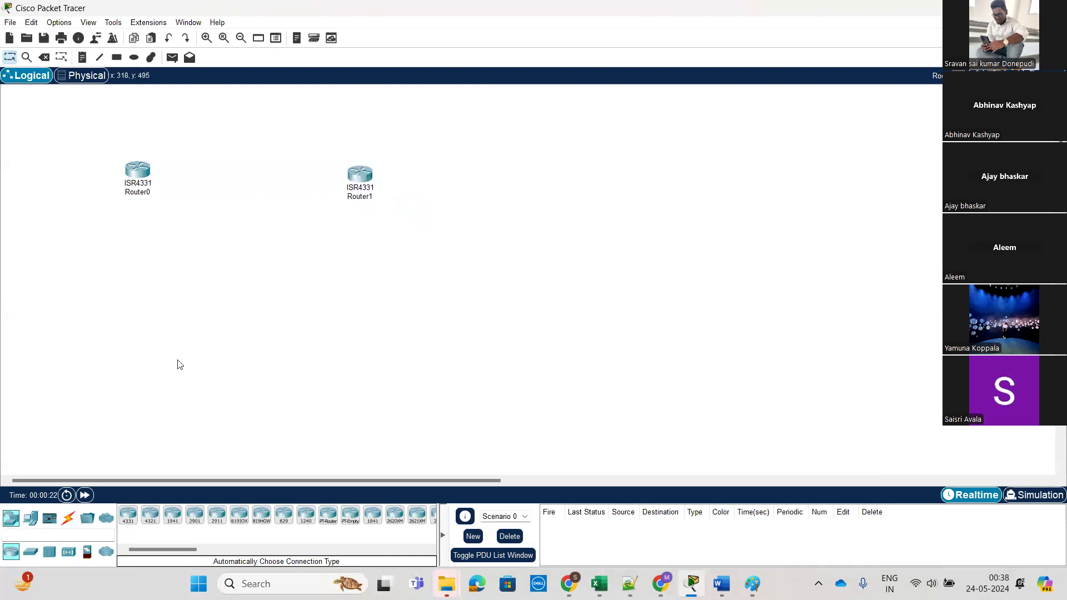
# Step: Connect Router0 to Router1 with an automatically chosen cable
pyautogui.click(68, 518)
pyautogui.click(129, 516)
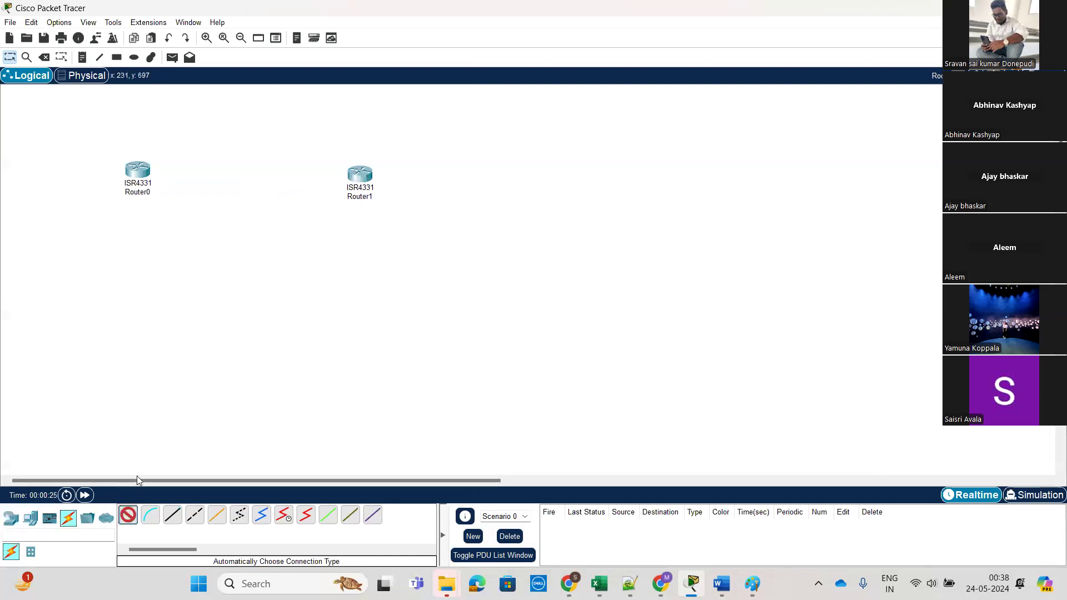
pyautogui.click(139, 170)
pyautogui.click(359, 177)
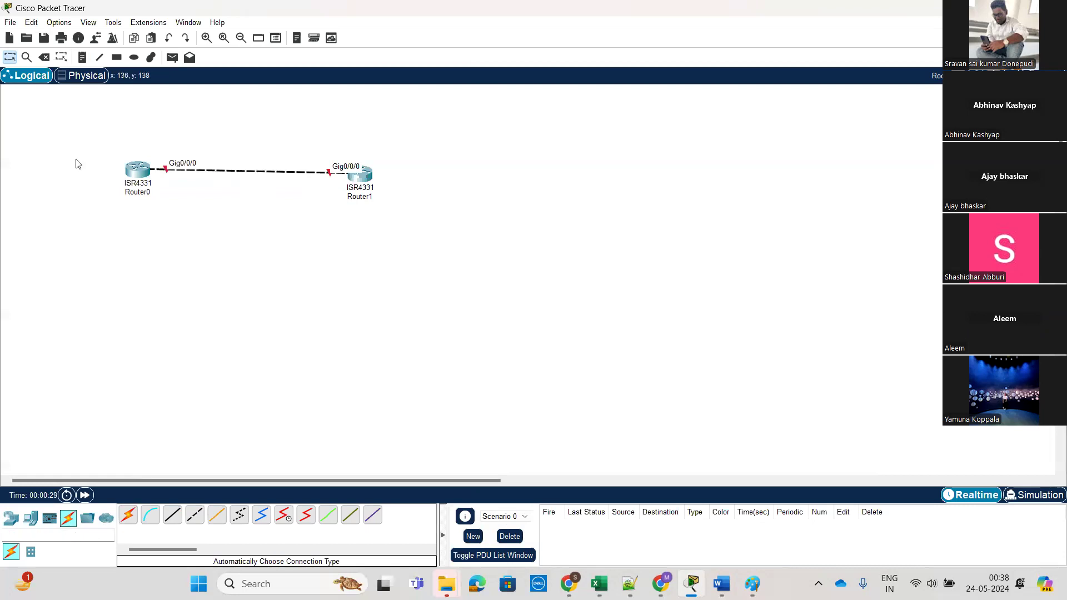
pyautogui.click(82, 58)
pyautogui.hotkey('alt', 'Tab')
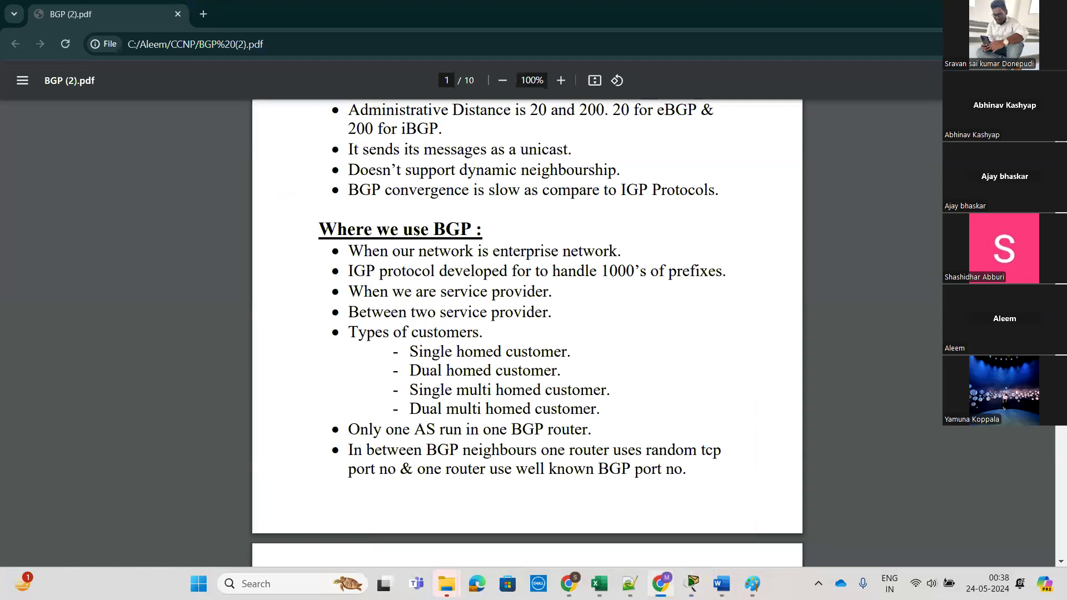
pyautogui.hotkey('alt', 'Tab')
pyautogui.hotkey('alt', 'Tab')
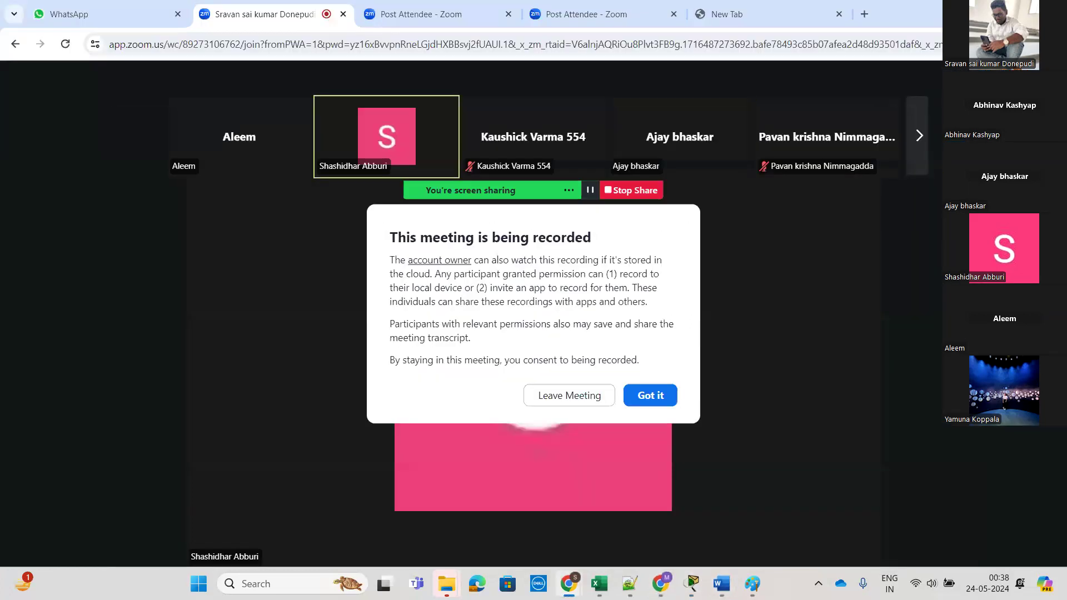
pyautogui.hotkey('alt', 'Tab')
# Step: Open VMware Workstation Pro from the desktop, and close it again
pyautogui.click(741, 49)
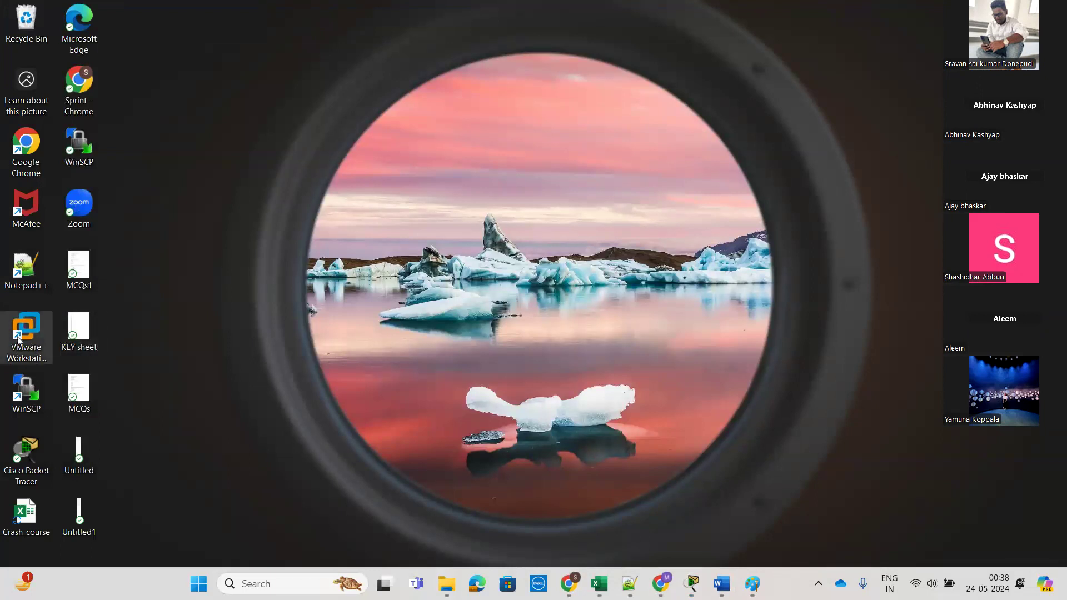
pyautogui.click(43, 332)
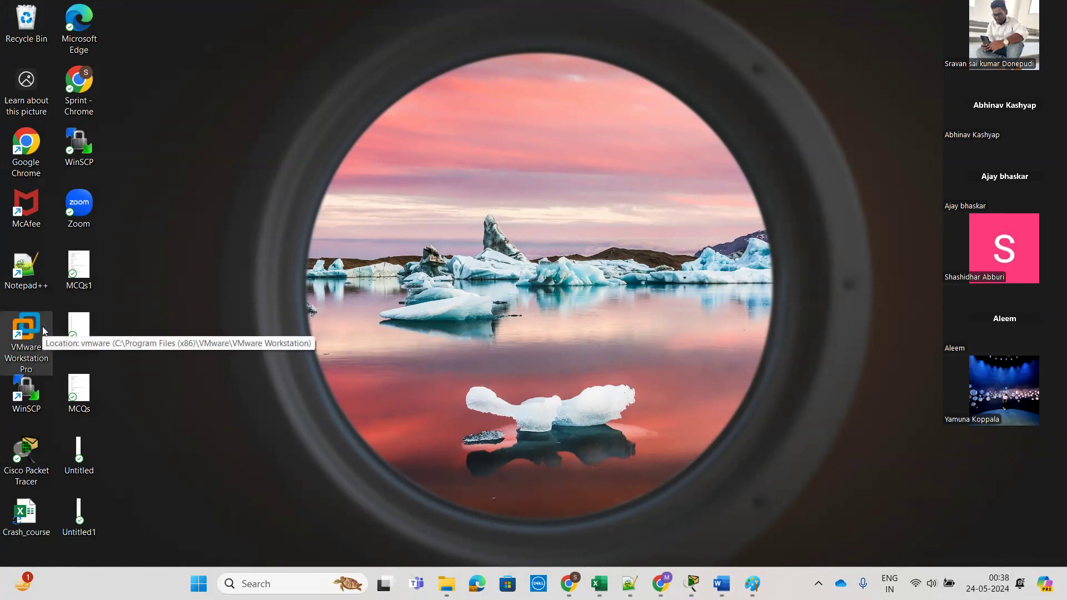
pyautogui.click(299, 589)
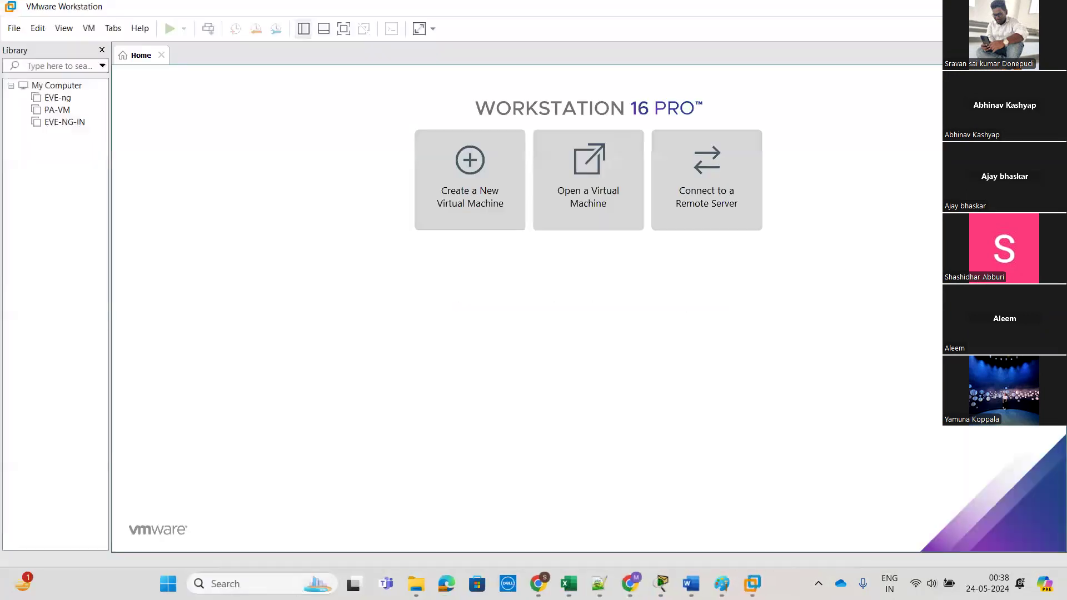
pyautogui.hotkey('alt', 'F4')
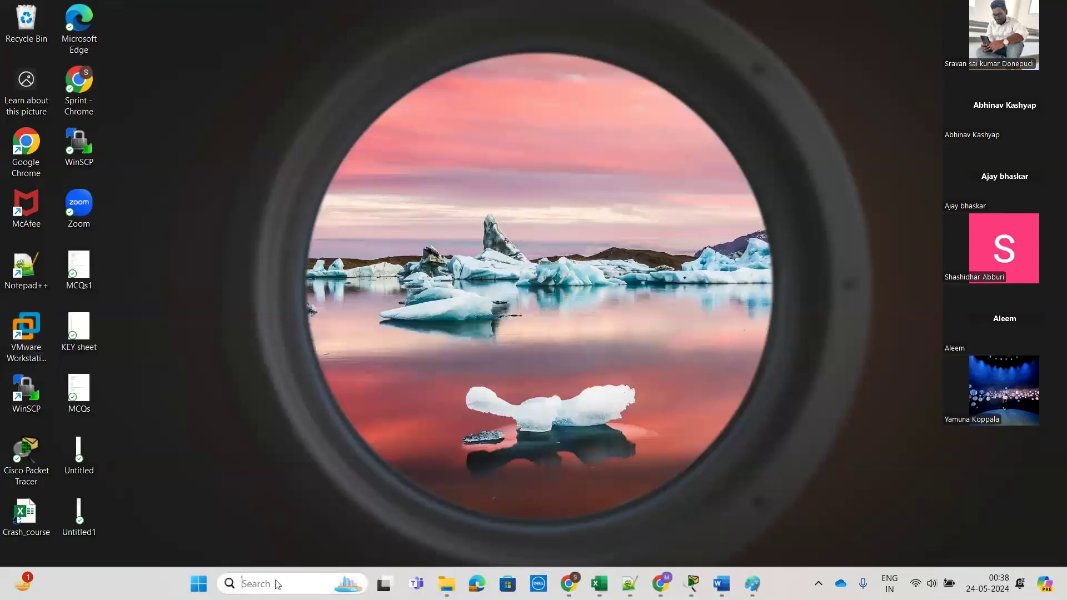
# Step: Open PuTTY to view its available connection types, then close it and switch back to Cisco Packet Tracer
pyautogui.click(276, 584)
pyautogui.write('put')
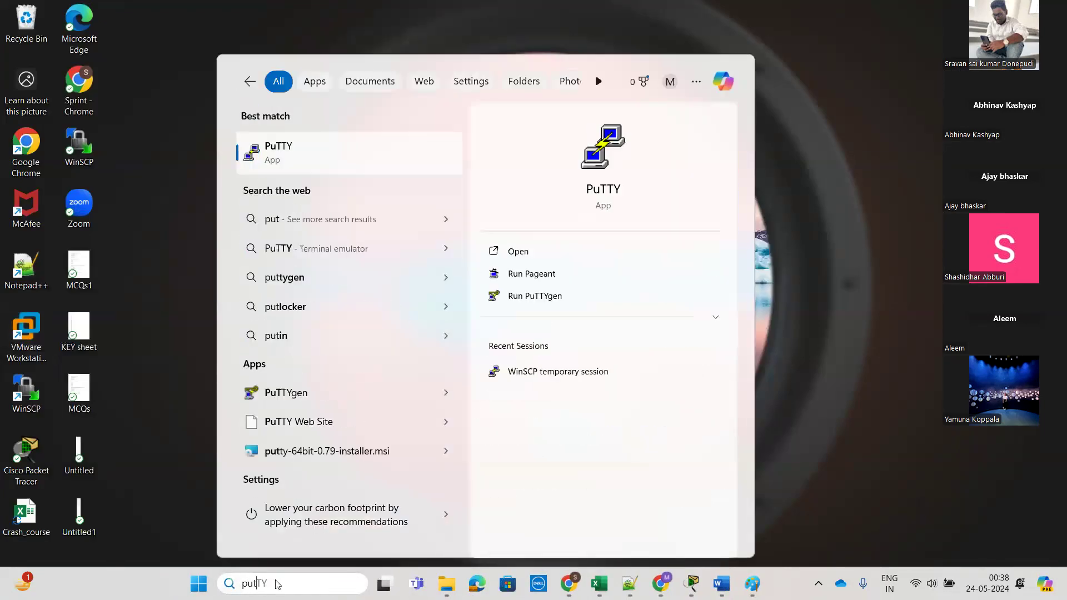
pyautogui.click(347, 150)
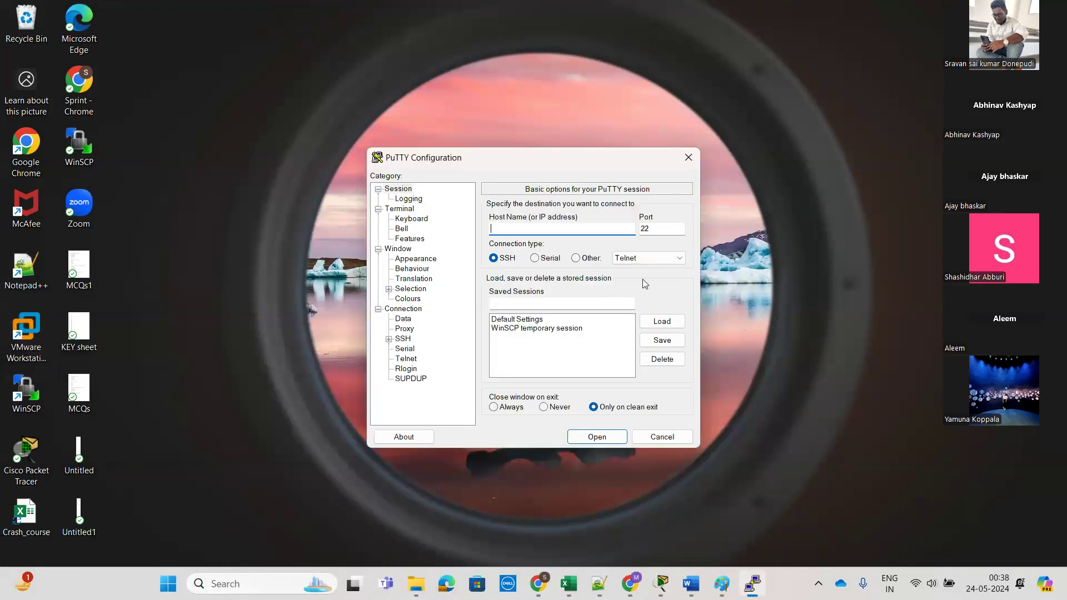
pyautogui.click(639, 260)
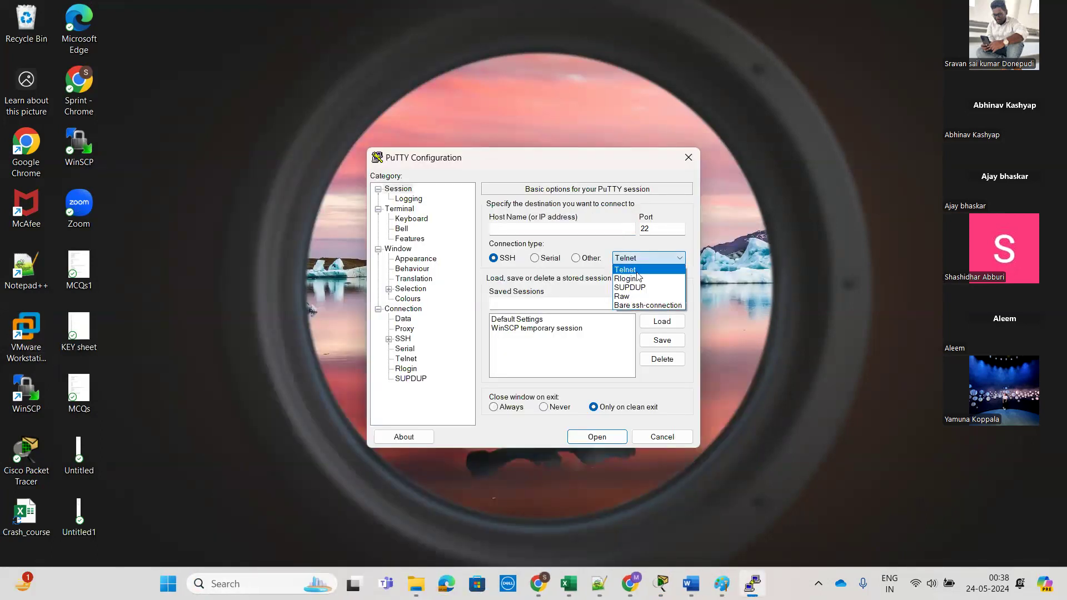
pyautogui.click(641, 258)
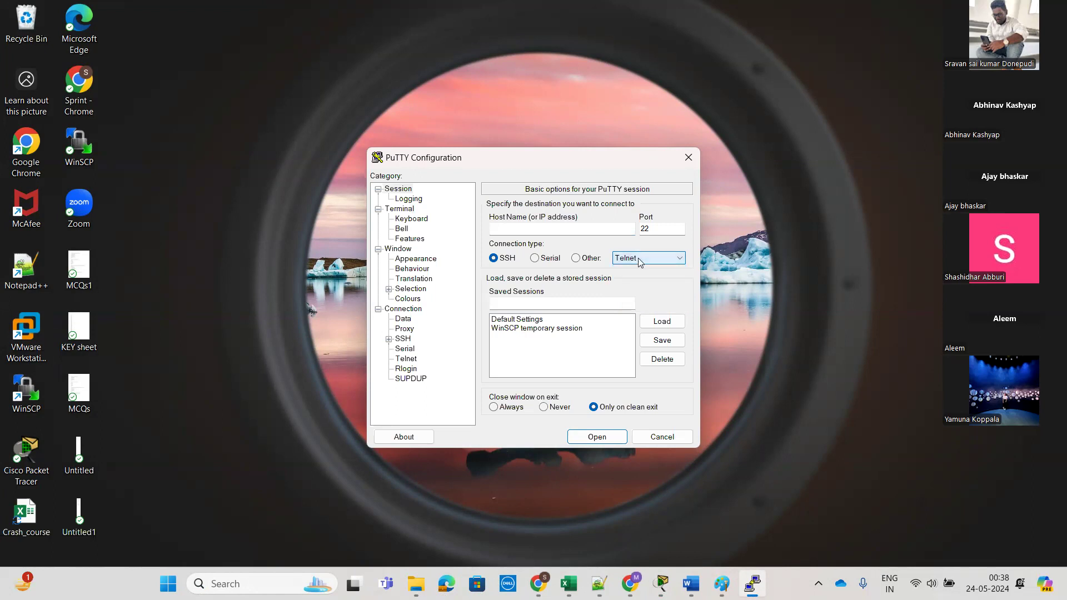
pyautogui.click(504, 266)
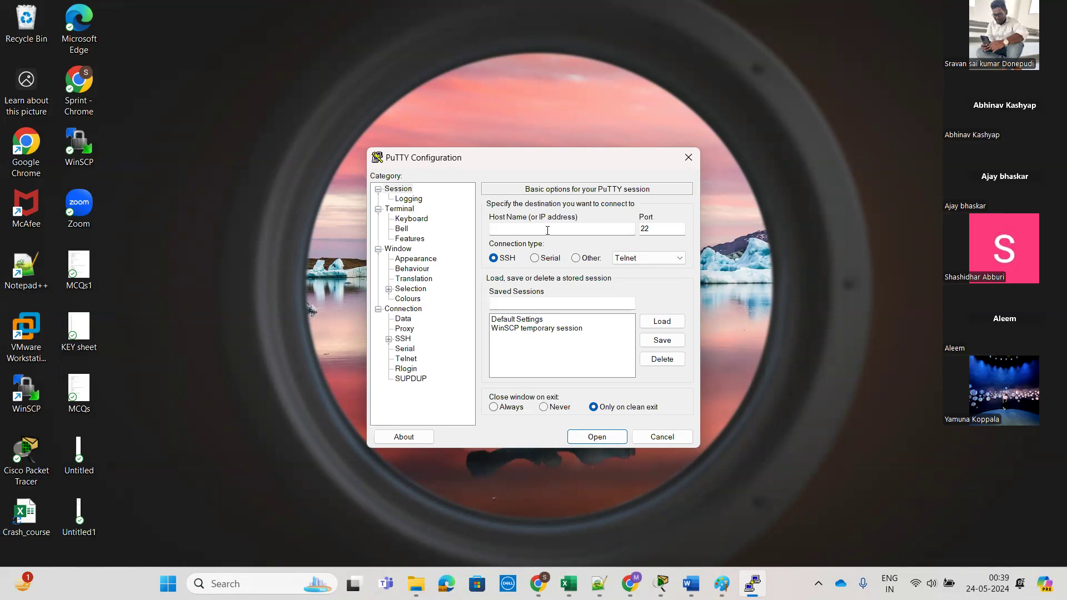
pyautogui.click(688, 157)
pyautogui.click(699, 582)
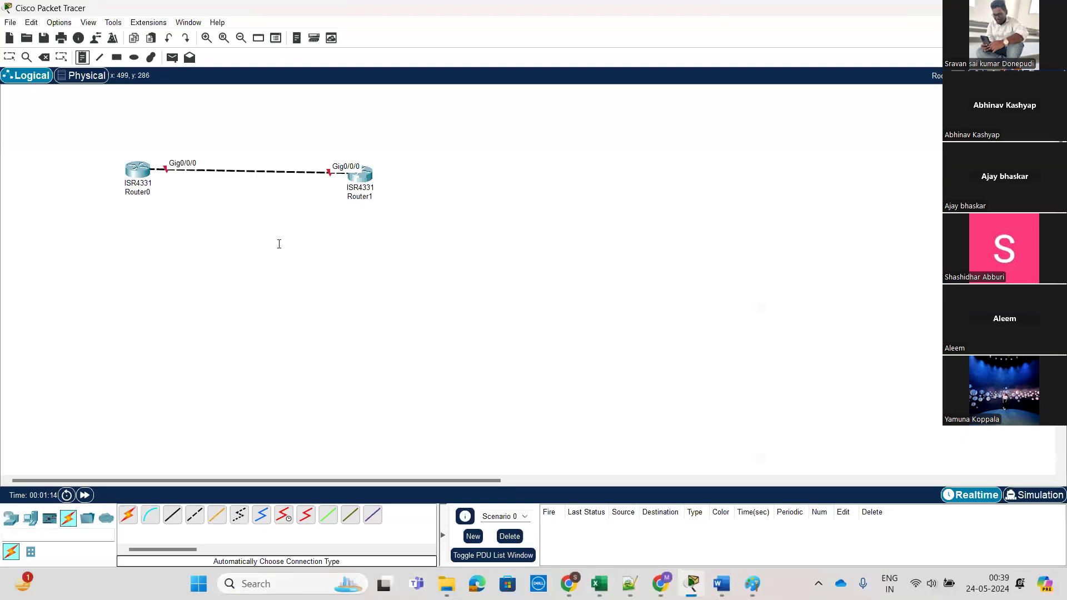
# Step: Open Router0's command line and decline the initial configuration dialog to reach the user prompt
pyautogui.press('Escape')
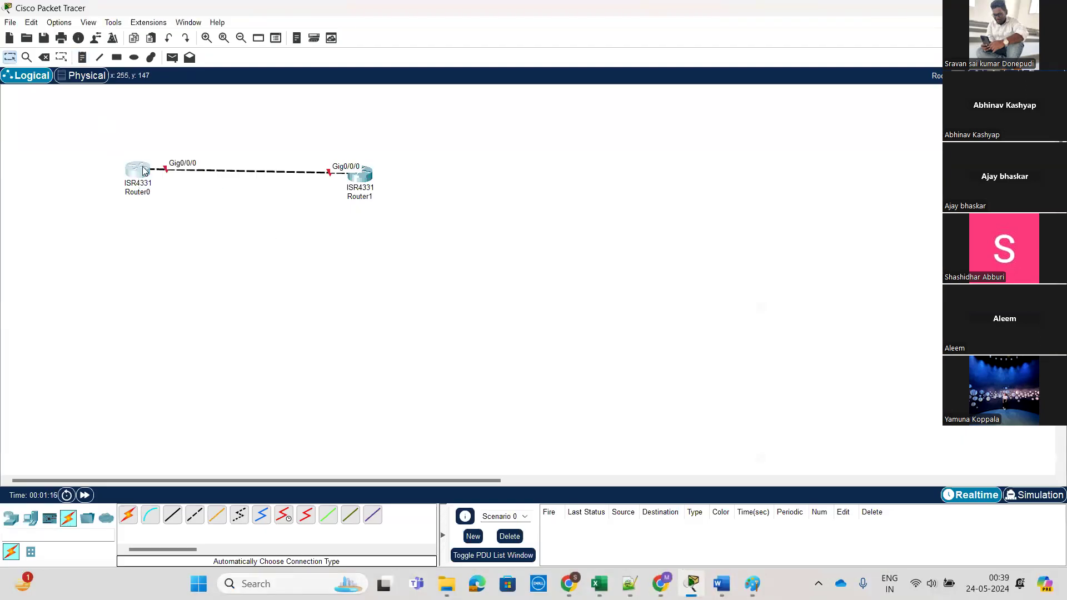
pyautogui.click(137, 169)
pyautogui.moveTo(506, 91); pyautogui.dragTo(604, 73)
pyautogui.click(564, 91)
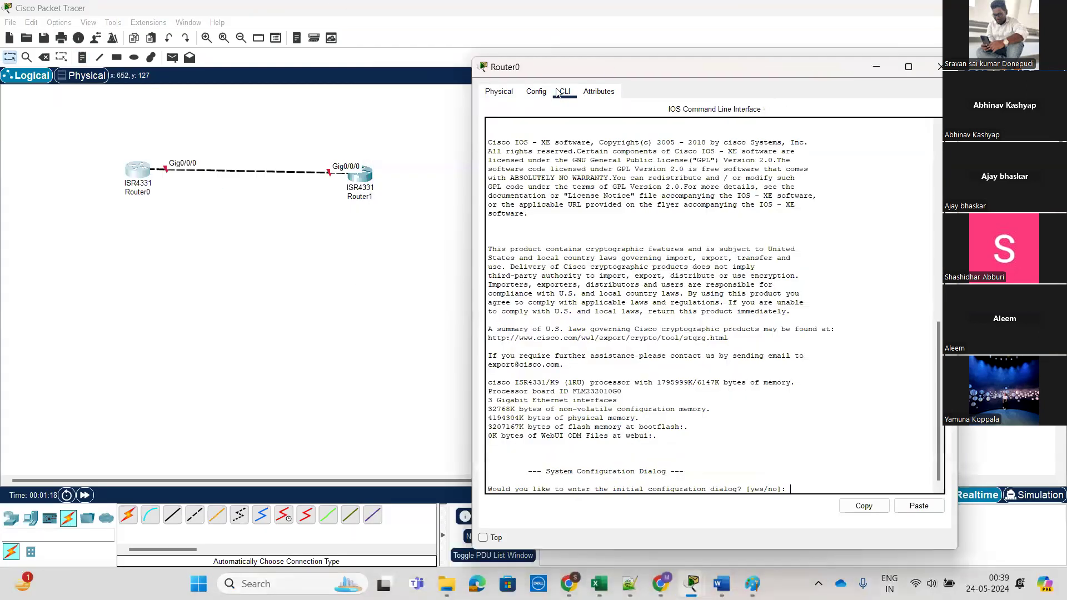
pyautogui.write('no')
pyautogui.press('Return')
pyautogui.press('Return')
pyautogui.press('Return')
pyautogui.press('Return')
pyautogui.press('Return')
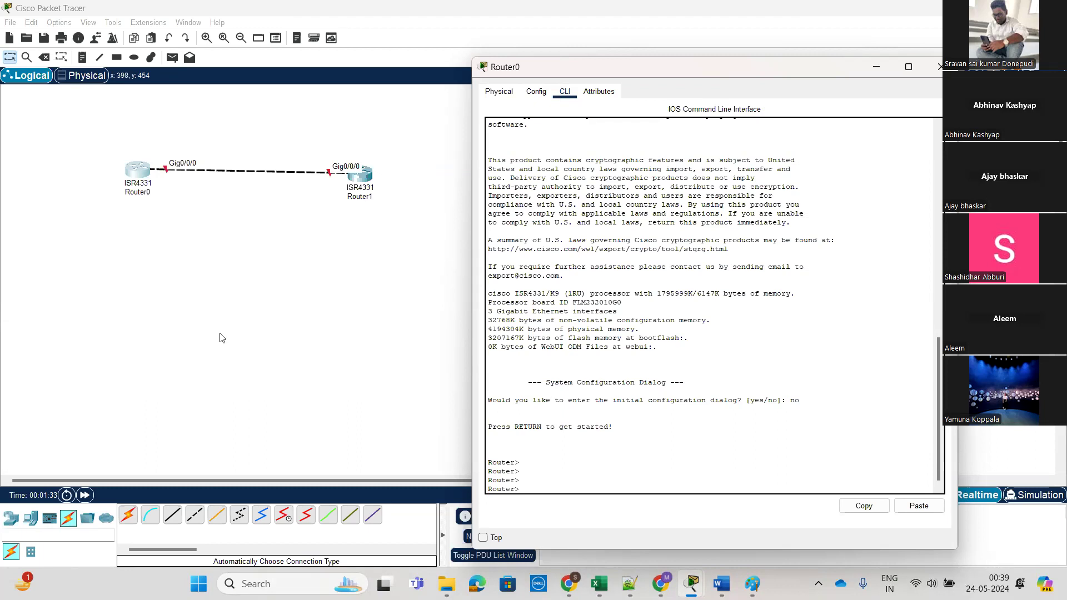
pyautogui.press('Return')
pyautogui.press('Return')
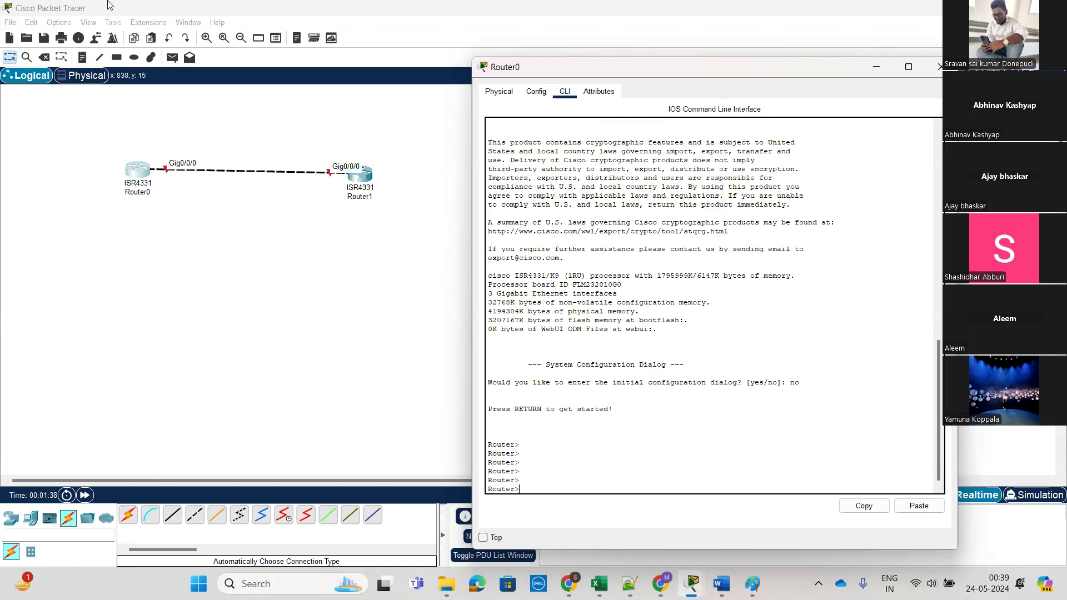
# Step: Add the note 192.168.1.1/24 above Router0, with the note AS-100 above it
pyautogui.click(129, 117)
pyautogui.click(82, 58)
pyautogui.click(124, 142)
pyautogui.write('192.168.1')
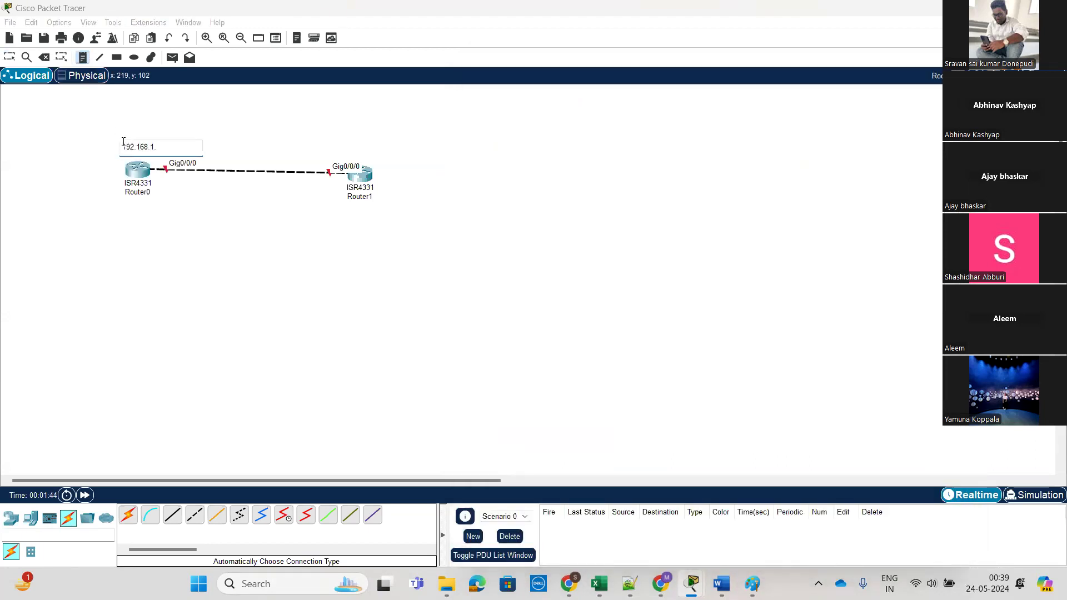
pyautogui.write('.1/24')
pyautogui.click(121, 118)
pyautogui.write('AS')
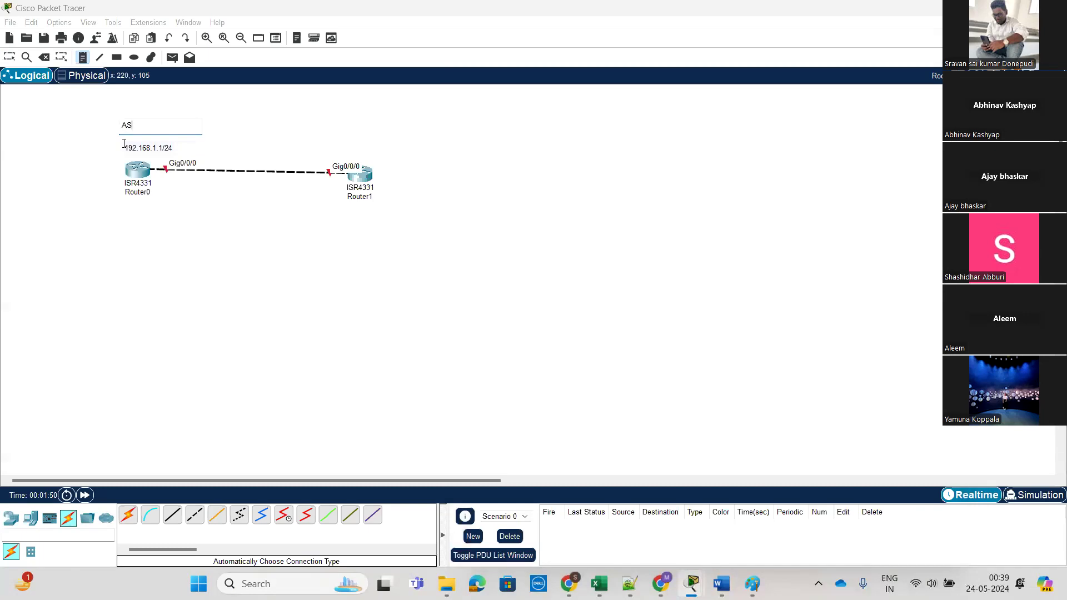
pyautogui.write('-100')
# Step: Add the note AS-200 above Router1, with the note 192.168.1.2/24 below it
pyautogui.click(333, 136)
pyautogui.write('AS-200')
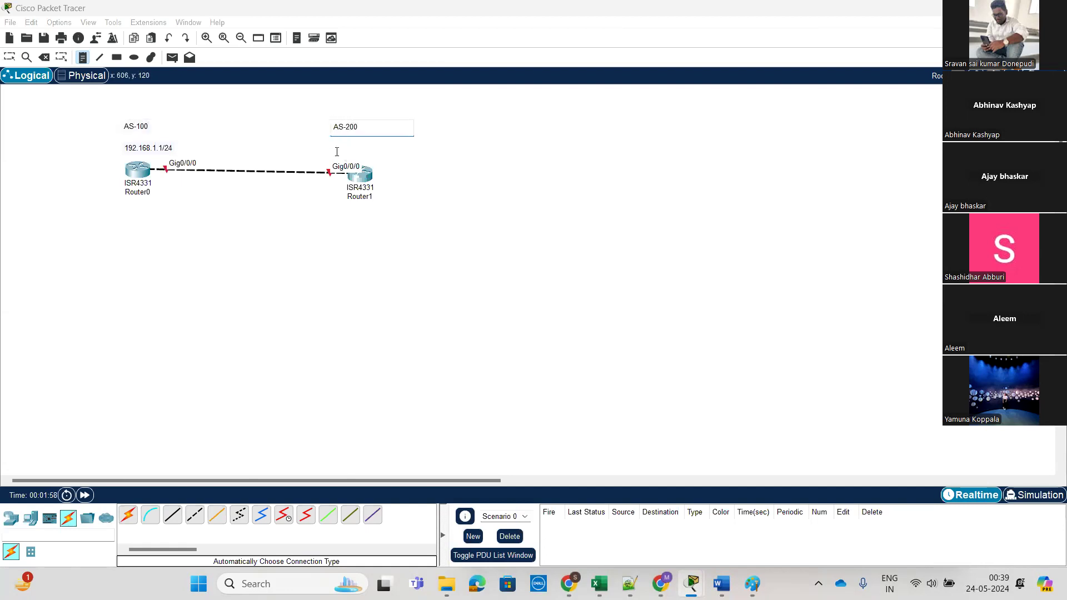
pyautogui.click(328, 152)
pyautogui.write('192.168.1.2/24')
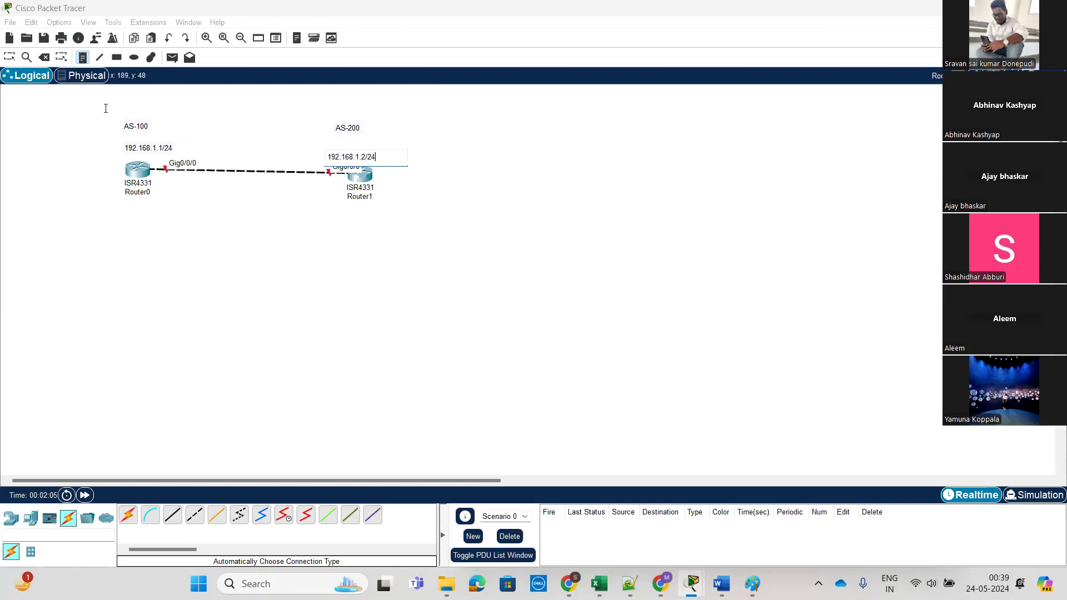
# Step: Reopen Router0's command line and go through privileged mode into global configuration mode
pyautogui.click(9, 57)
pyautogui.doubleClick(137, 169)
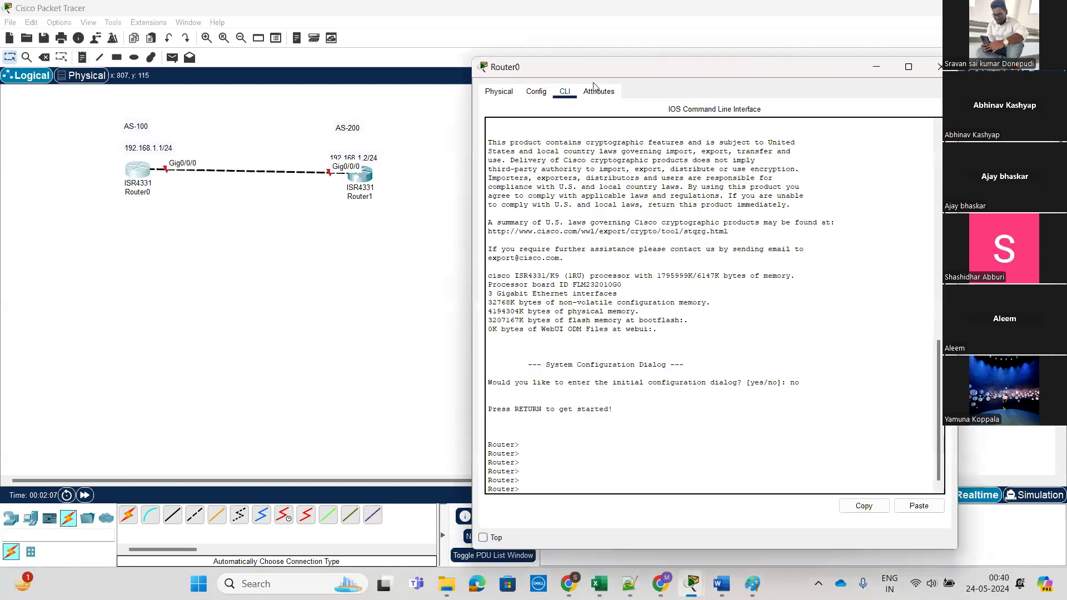
pyautogui.press('Return')
pyautogui.press('Return')
pyautogui.press('Return')
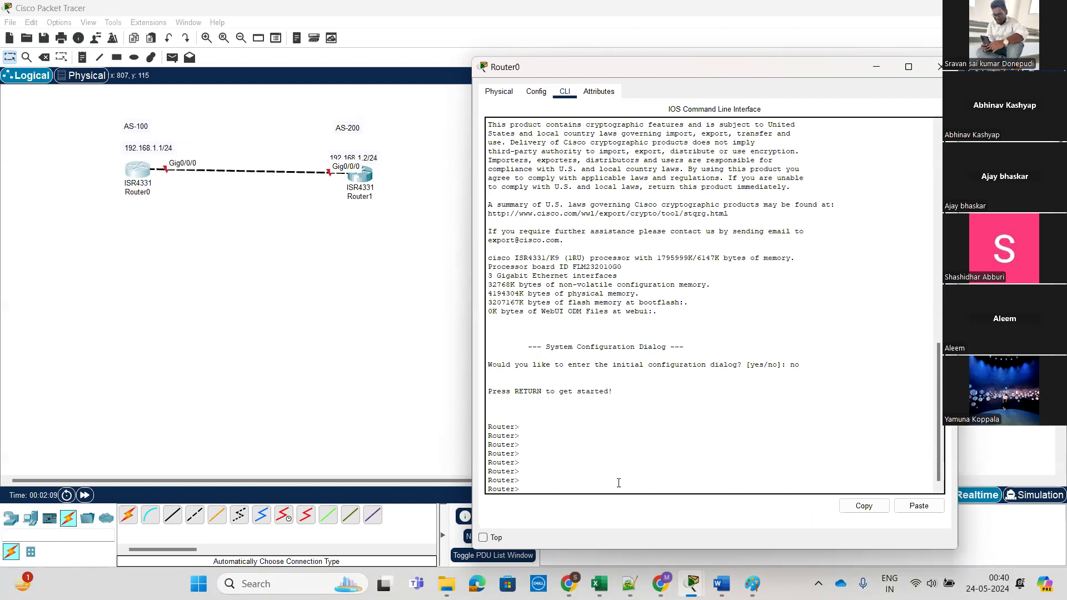
pyautogui.write('en')
pyautogui.press('Return')
pyautogui.press('Return')
pyautogui.press('Return')
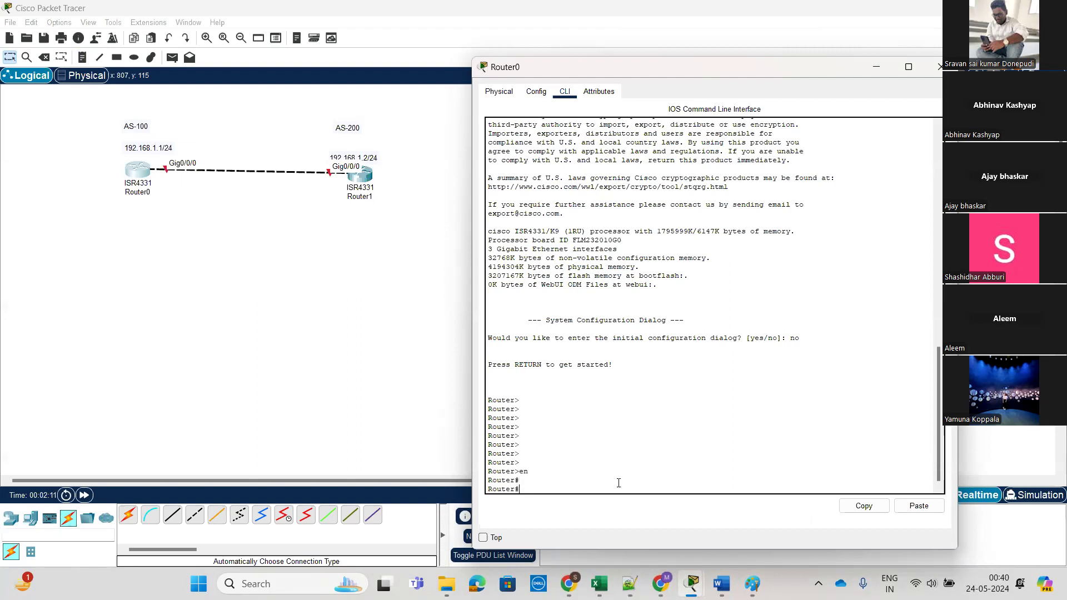
pyautogui.write('conf t')
pyautogui.press('Return')
pyautogui.press('Return')
pyautogui.press('Return')
pyautogui.press('Return')
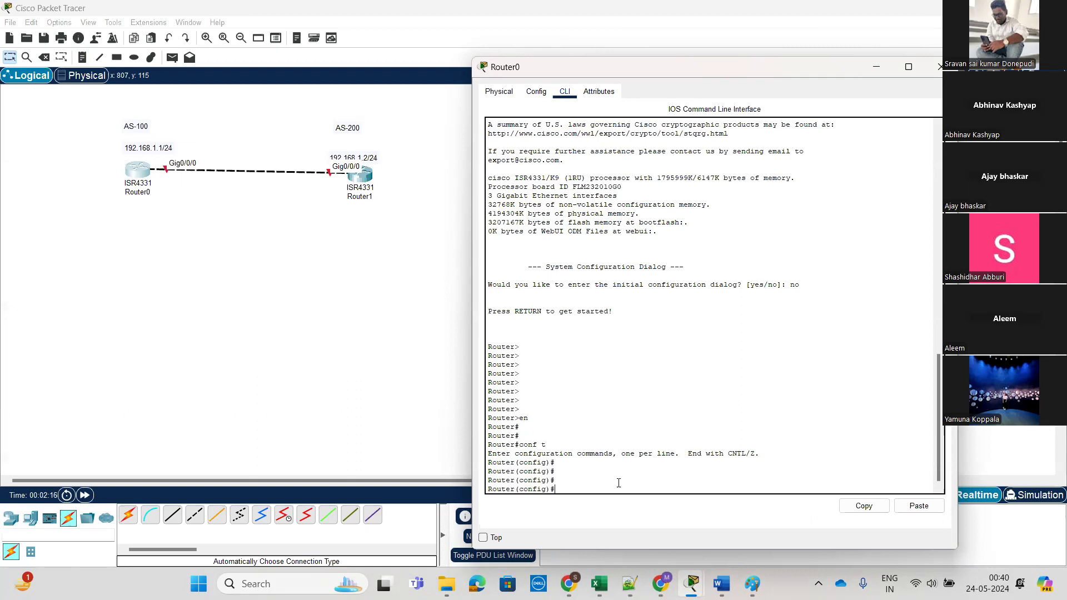
# Step: Assign IP address 192.168.1.1 with mask 255.255.255.0 to Router0's GigabitEthernet 0/0/0 interface
pyautogui.write('int')
pyautogui.press('Tab')
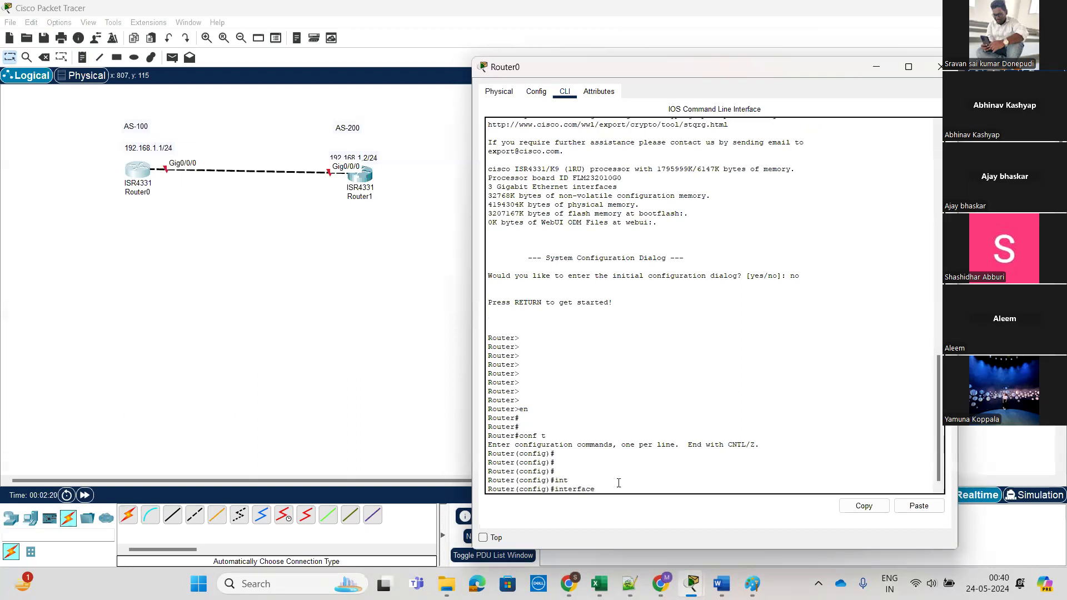
pyautogui.write('g')
pyautogui.press('Tab')
pyautogui.write('0/0/0')
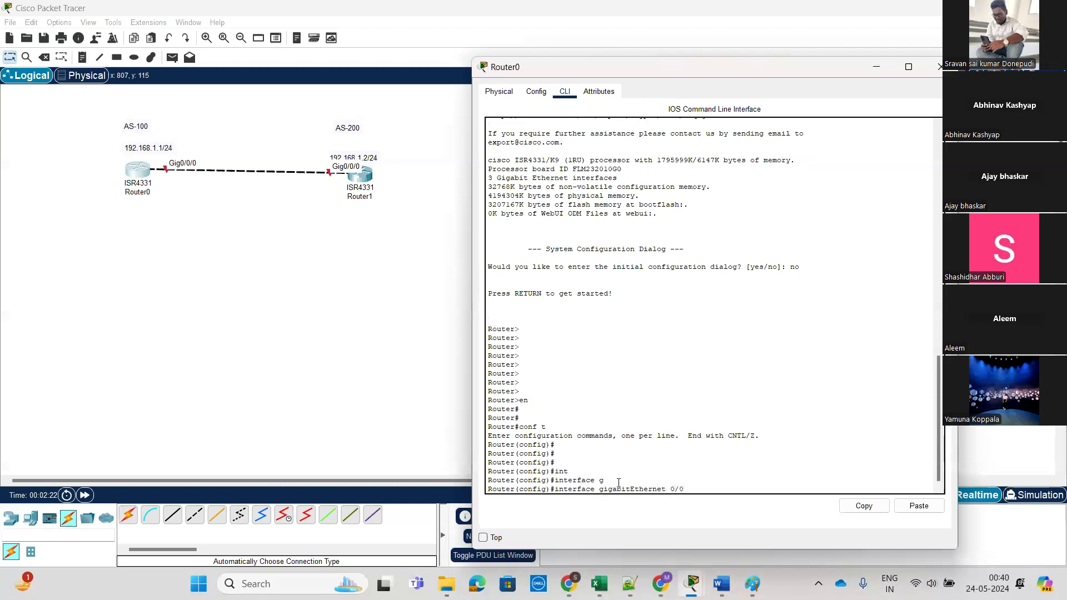
pyautogui.press('Return')
pyautogui.press('Return')
pyautogui.press('Return')
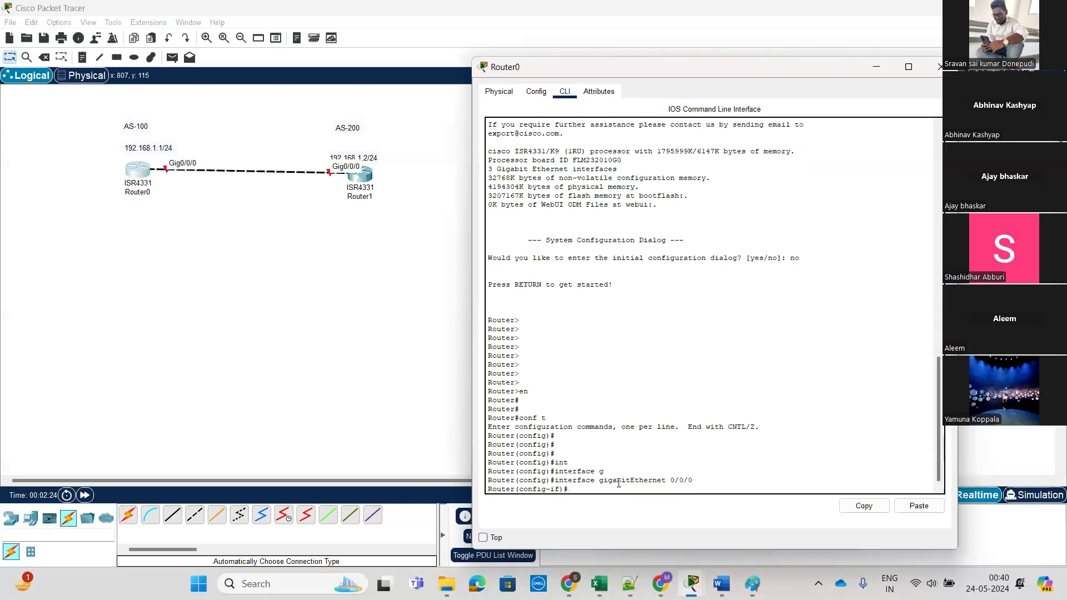
pyautogui.write('ip ad')
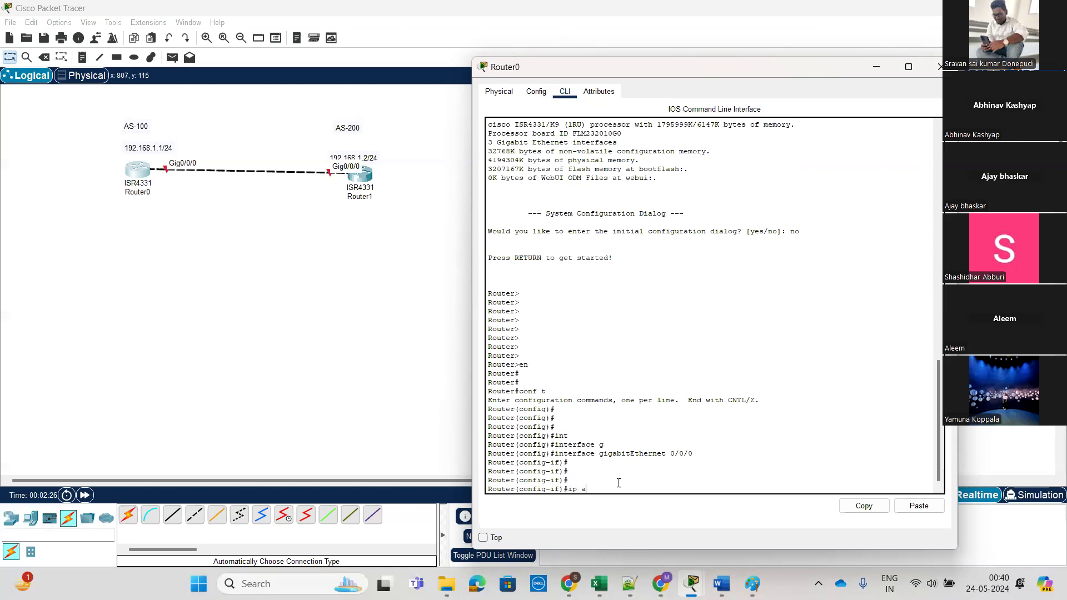
pyautogui.press('Tab')
pyautogui.write('1')
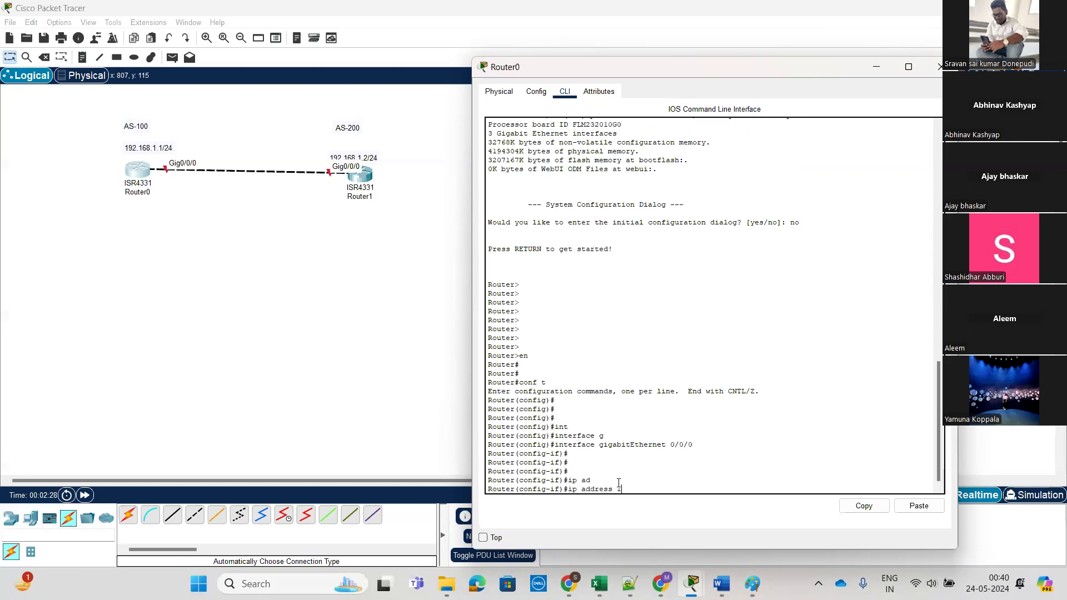
pyautogui.write('92.168.1.1 255.255.255.0')
pyautogui.press('Return')
pyautogui.press('Return')
pyautogui.press('Return')
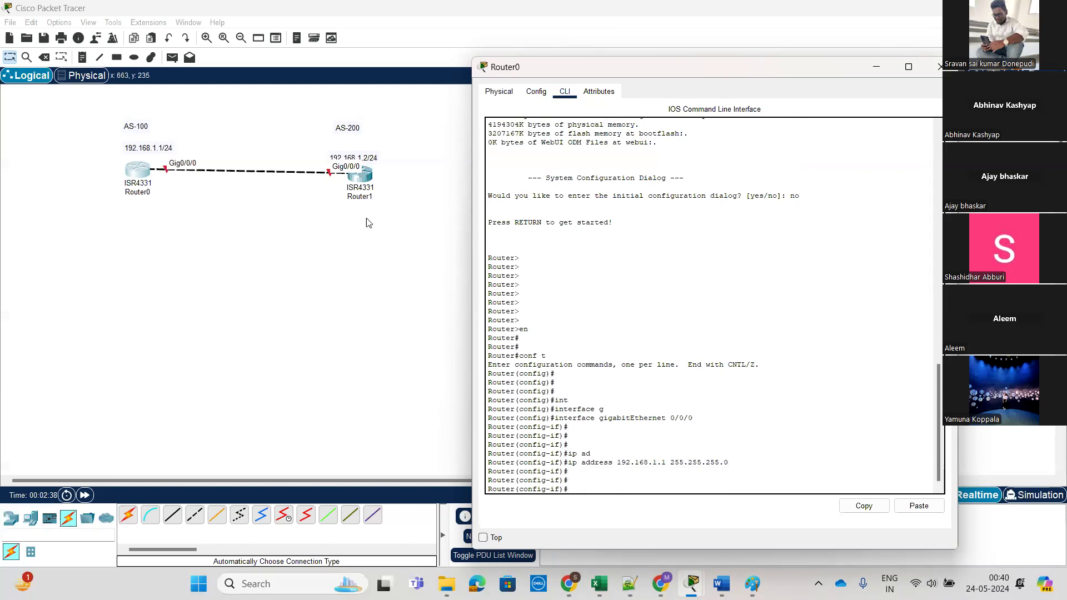
# Step: Enable Router0's GigabitEthernet 0/0/0 interface with no shutdown, and leave configuration mode
pyautogui.write('no sh')
pyautogui.press('Tab')
pyautogui.press('Return')
pyautogui.press('Return')
pyautogui.press('Return')
pyautogui.press('Return')
pyautogui.press('Return')
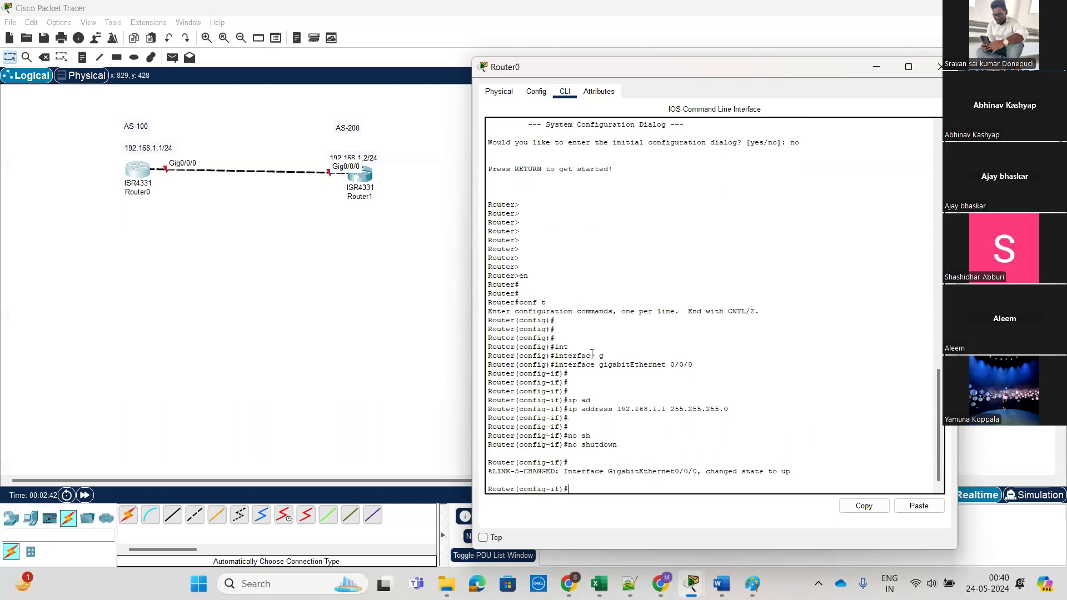
pyautogui.hotkey('ctrl', 'z')
pyautogui.press('Return')
pyautogui.press('Return')
pyautogui.press('Return')
# Step: Open Router1's command line and decline the initial configuration dialog to reach the user prompt
pyautogui.click(370, 177)
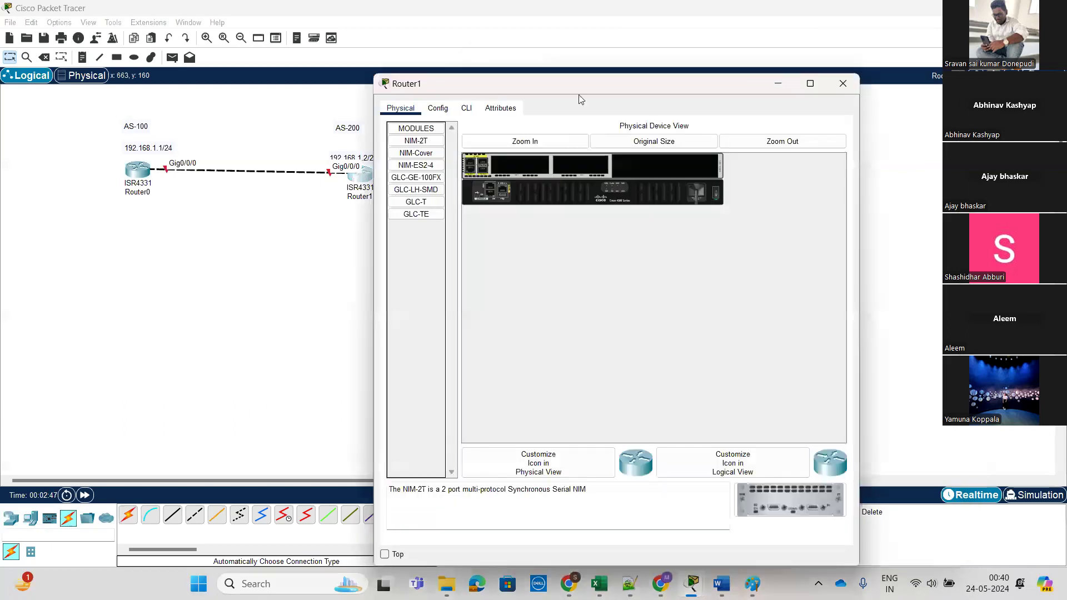
pyautogui.moveTo(575, 88); pyautogui.dragTo(674, 73)
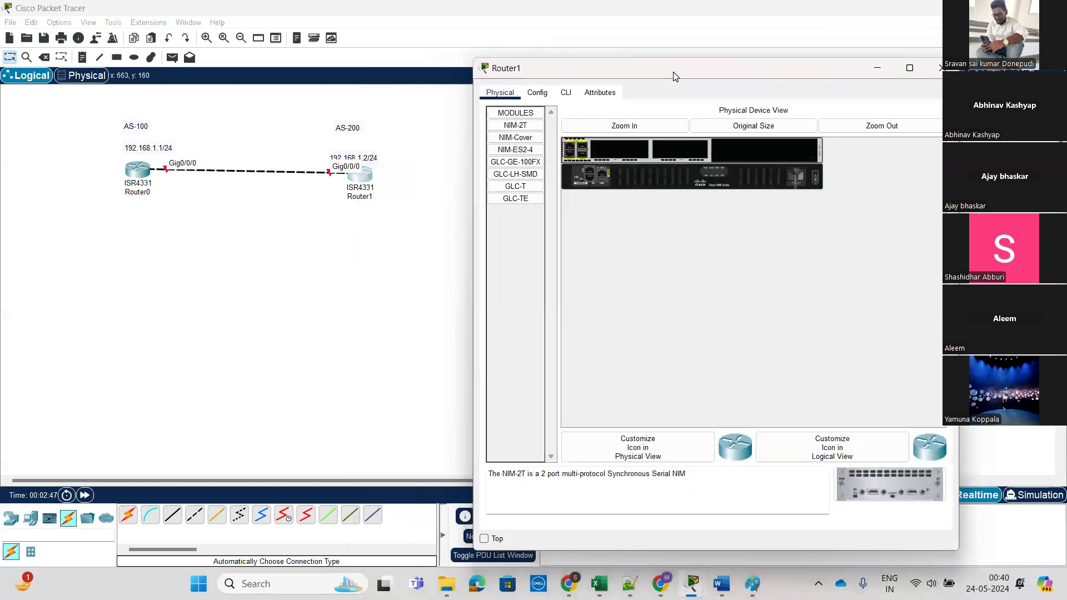
pyautogui.click(567, 93)
pyautogui.write('no')
pyautogui.press('Return')
pyautogui.press('Return')
pyautogui.press('Return')
pyautogui.press('Return')
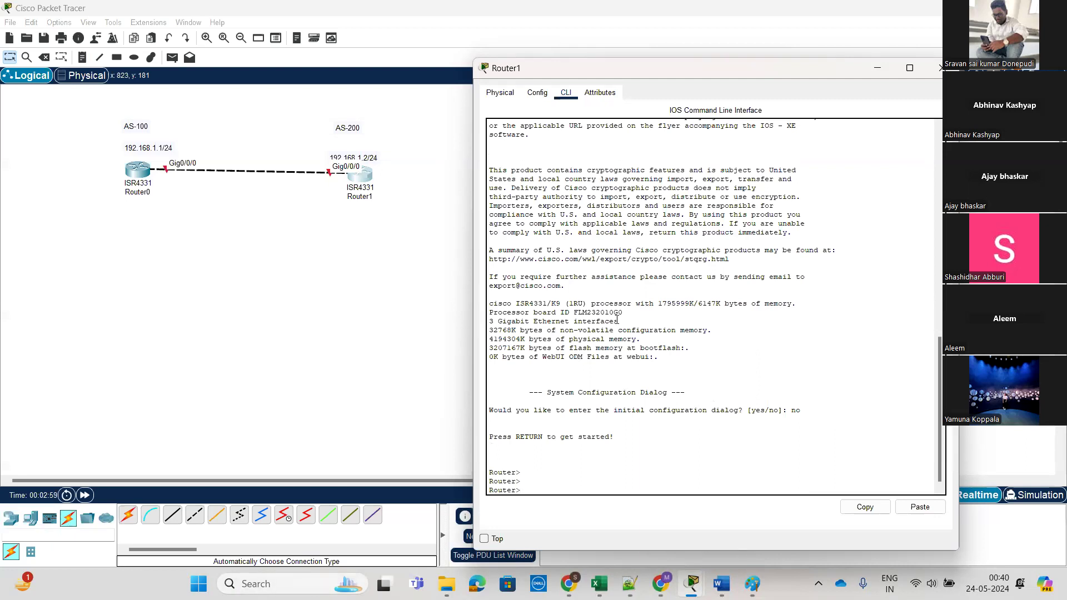
# Step: Try to enter global configuration mode with conf t directly from Router1's user prompt
pyautogui.write('onf t')
pyautogui.press('Return')
pyautogui.press('Return')
pyautogui.press('Return')
pyautogui.press('Return')
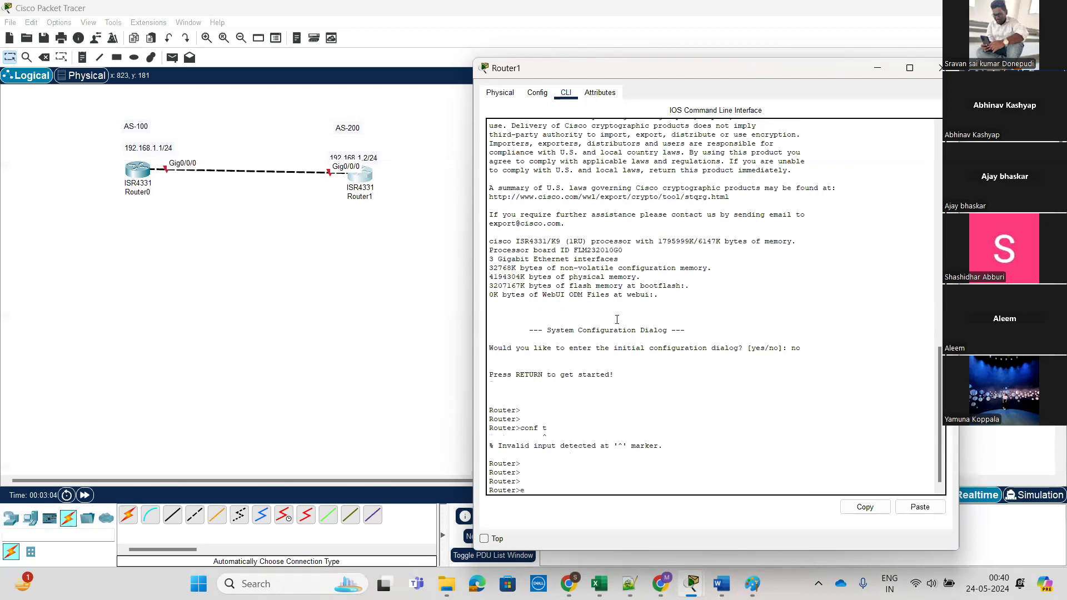
# Step: Enter privileged mode on Router1 with the enable command
pyautogui.write('e')
pyautogui.press('Tab')
pyautogui.press('Return')
pyautogui.write('en')
pyautogui.press('Tab')
pyautogui.press('Return')
pyautogui.press('Return')
pyautogui.press('Return')
pyautogui.press('Return')
pyautogui.press('Return')
# Step: Enter global configuration mode on Router1 with configure terminal
pyautogui.write('con')
pyautogui.press('Tab')
pyautogui.write('f')
pyautogui.press('Tab')
pyautogui.write('t')
pyautogui.press('Tab')
pyautogui.press('Return')
pyautogui.press('Return')
pyautogui.press('Return')
pyautogui.press('Return')
pyautogui.press('Return')
pyautogui.press('Return')
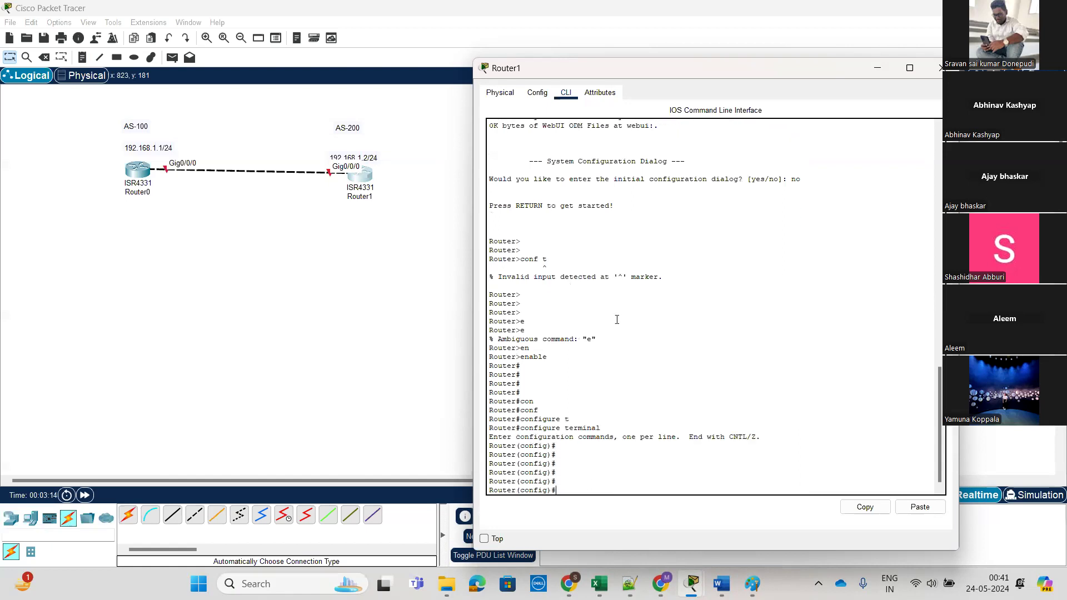
# Step: Assign IP address 192.168.1.2 with mask 255.255.255.0 to Router1's GigabitEthernet 0/0/0 interface
pyautogui.write('int')
pyautogui.press('Tab')
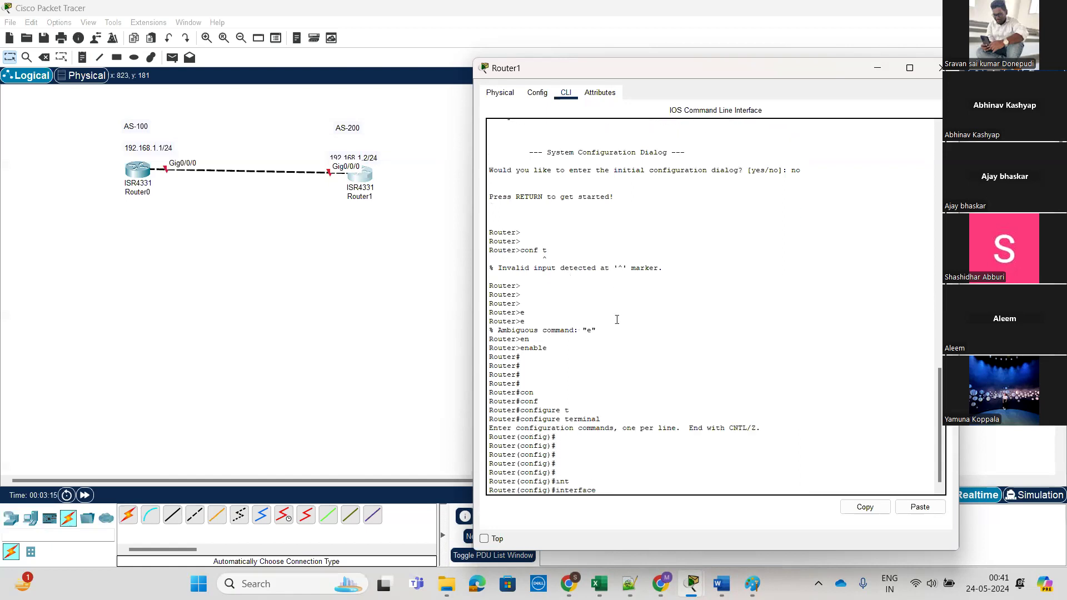
pyautogui.write('g')
pyautogui.press('Tab')
pyautogui.write('0/0/0')
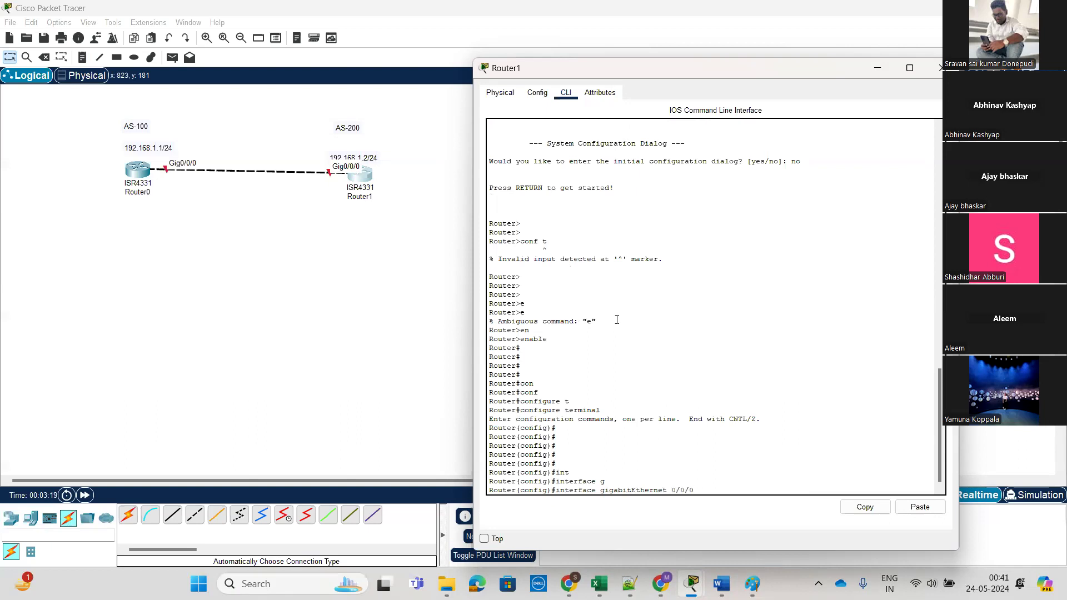
pyautogui.press('Return')
pyautogui.press('Return')
pyautogui.press('Return')
pyautogui.press('Return')
pyautogui.press('Return')
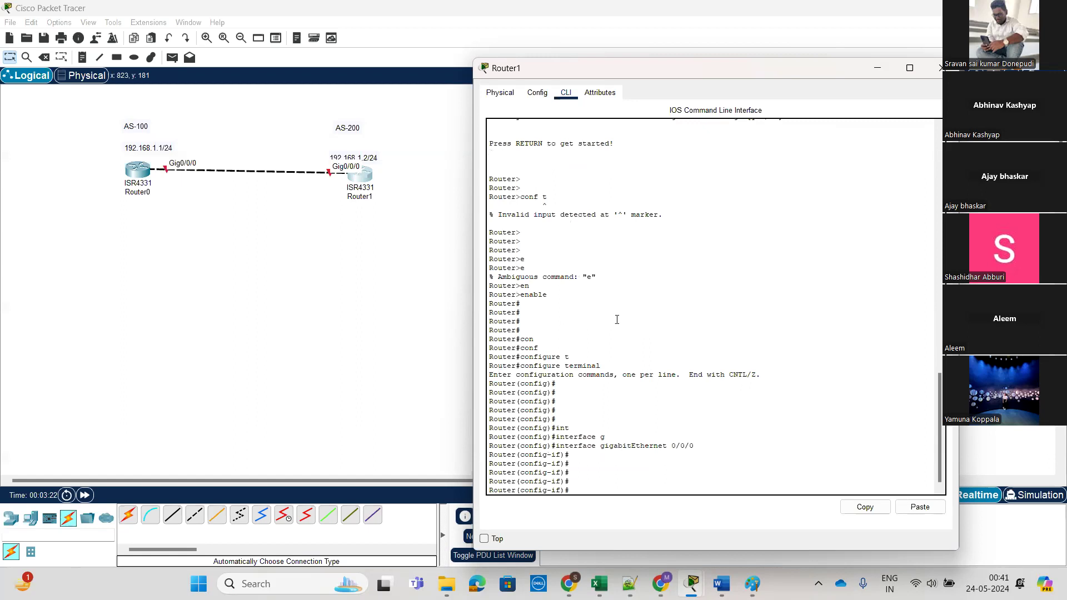
pyautogui.write('ip add')
pyautogui.press('Tab')
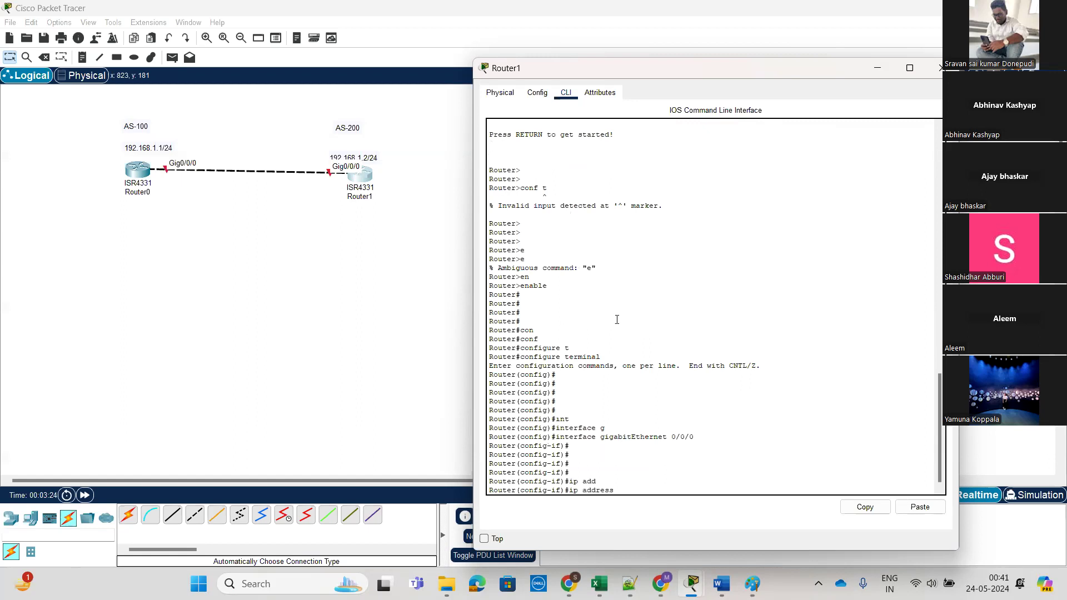
pyautogui.write('192.168.1.2 255.255.255.0')
pyautogui.press('Return')
# Step: Enable Router1's GigabitEthernet 0/0/0 interface with no shutdown, and exit to global configuration mode
pyautogui.write('no sh')
pyautogui.press('Tab')
pyautogui.press('Return')
pyautogui.press('Return')
pyautogui.press('Return')
pyautogui.press('Return')
pyautogui.press('Return')
pyautogui.press('Return')
pyautogui.press('Return')
pyautogui.write('ex')
pyautogui.press('Return')
pyautogui.press('Return')
pyautogui.press('Return')
pyautogui.press('Return')
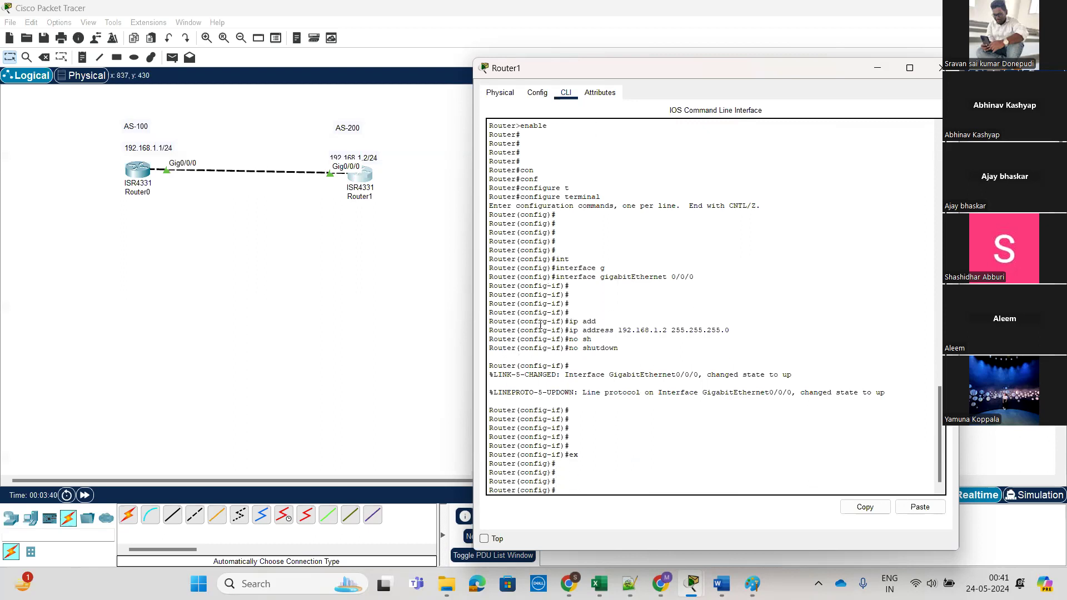
# Step: Leave configuration mode on Router1 and list its interface summary with show ip int br
pyautogui.hotkey('ctrl', 'z')
pyautogui.press('Return')
pyautogui.press('Return')
pyautogui.press('Return')
pyautogui.press('Return')
pyautogui.write('sh')
pyautogui.press('Tab')
pyautogui.write('ip int br')
pyautogui.press('Return')
pyautogui.press('Return')
pyautogui.press('Return')
pyautogui.press('Return')
pyautogui.press('Return')
pyautogui.press('Return')
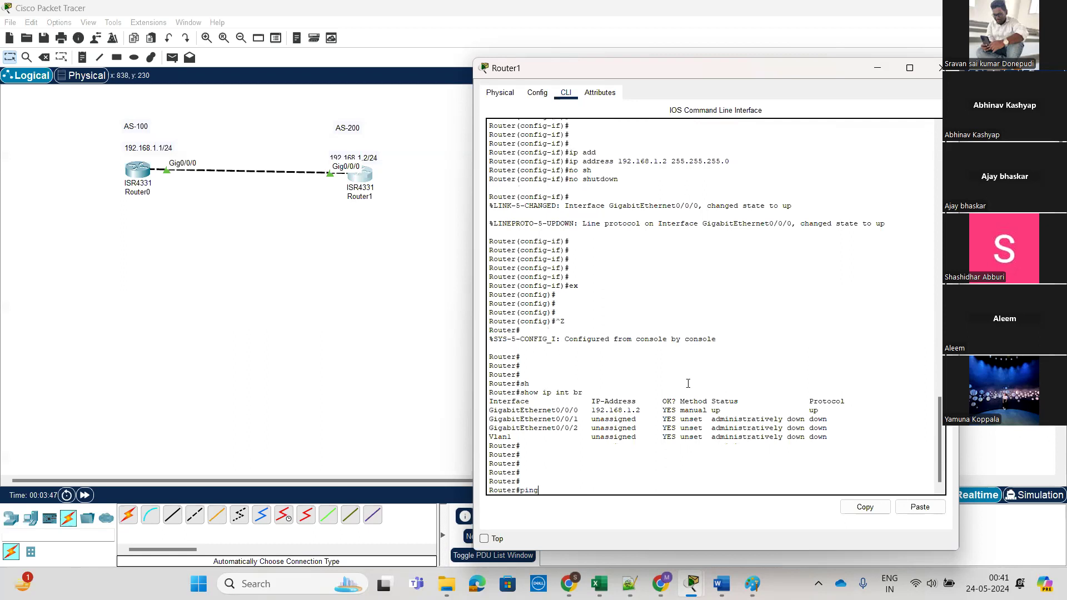
# Step: Ping Router0's address 192.168.1.1 from Router1
pyautogui.write('ping 192.168.1.1')
pyautogui.press('Return')
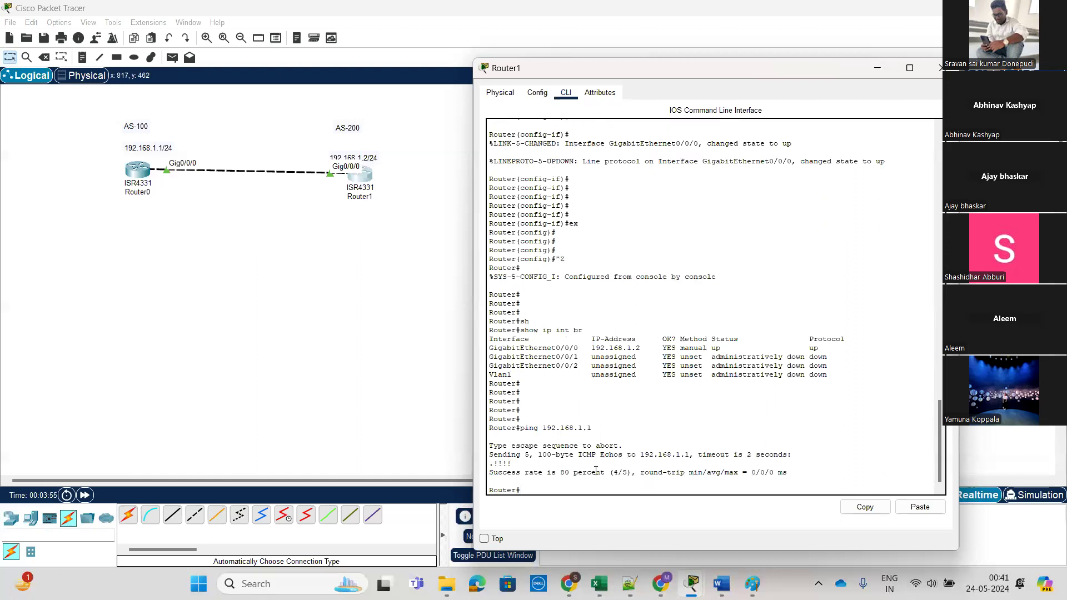
pyautogui.press('Return')
pyautogui.press('Return')
pyautogui.press('Return')
pyautogui.press('Return')
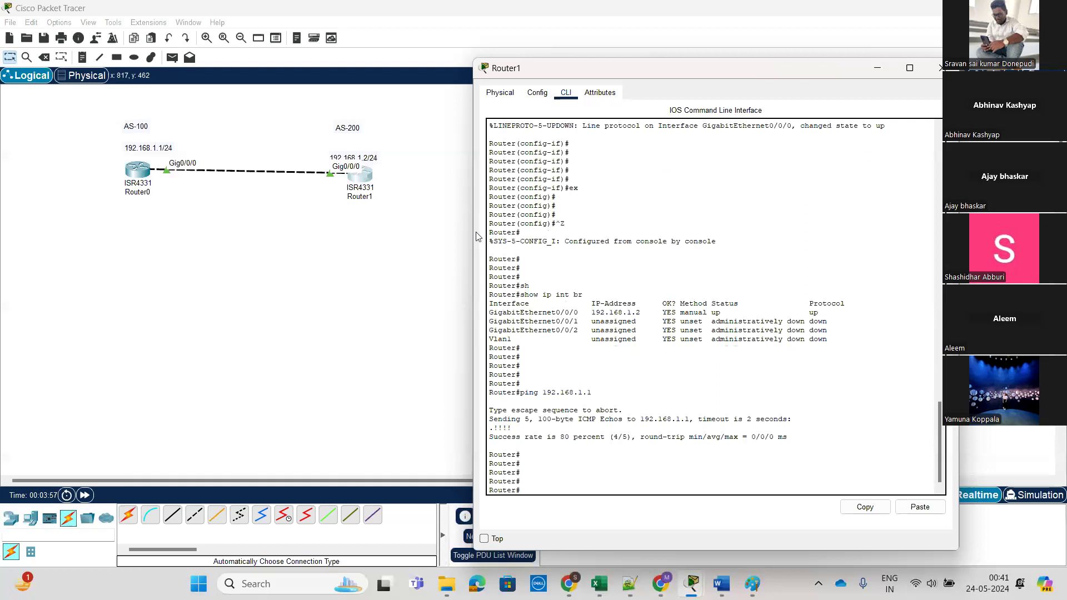
# Step: Open Router0's command line, shifting the router slightly in the topology
pyautogui.click(134, 175)
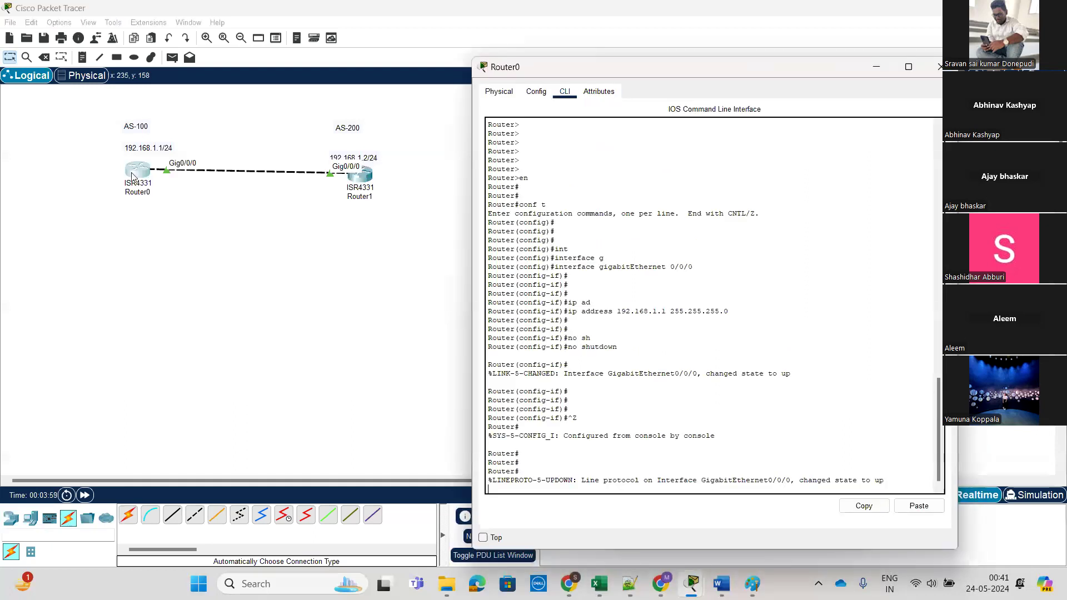
pyautogui.moveTo(132, 176); pyautogui.dragTo(132, 179)
pyautogui.click(132, 179)
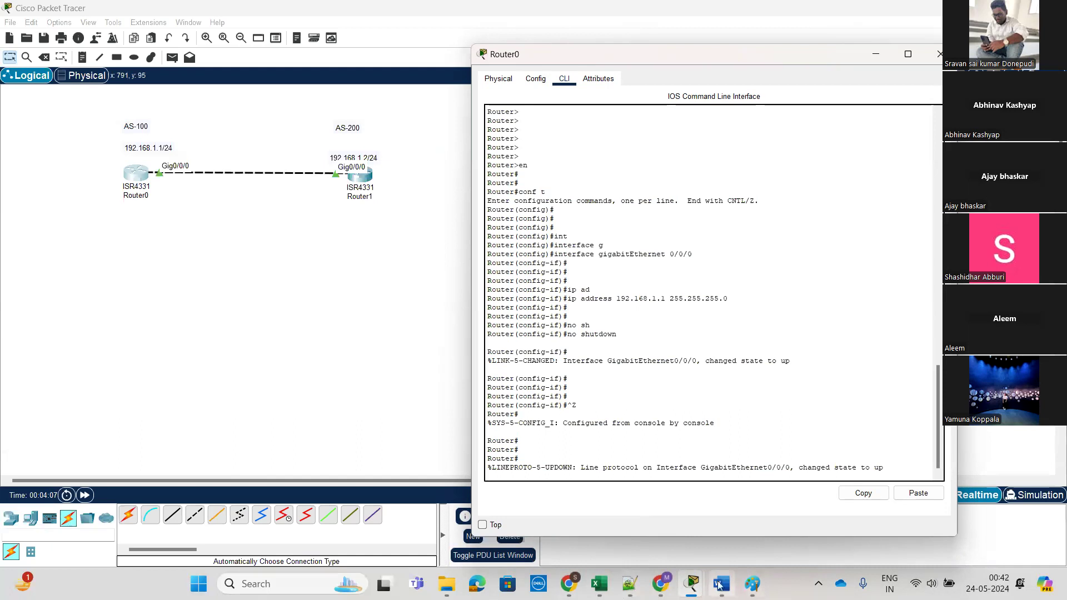
pyautogui.moveTo(751, 586)
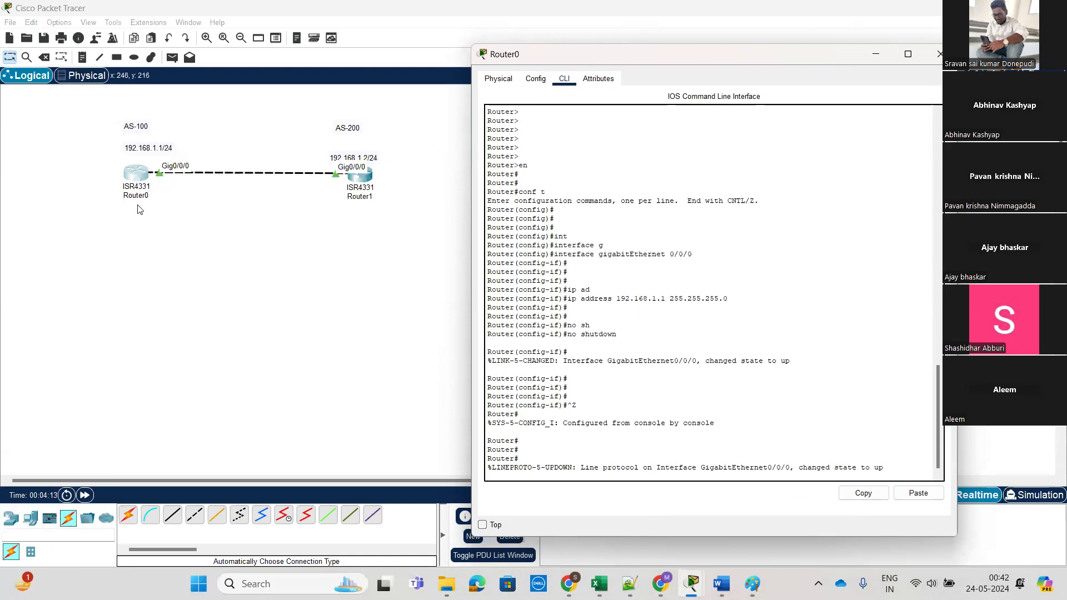
# Step: Move the AS-100 and AS-200 labels slightly down, closer to their routers
pyautogui.click(134, 132)
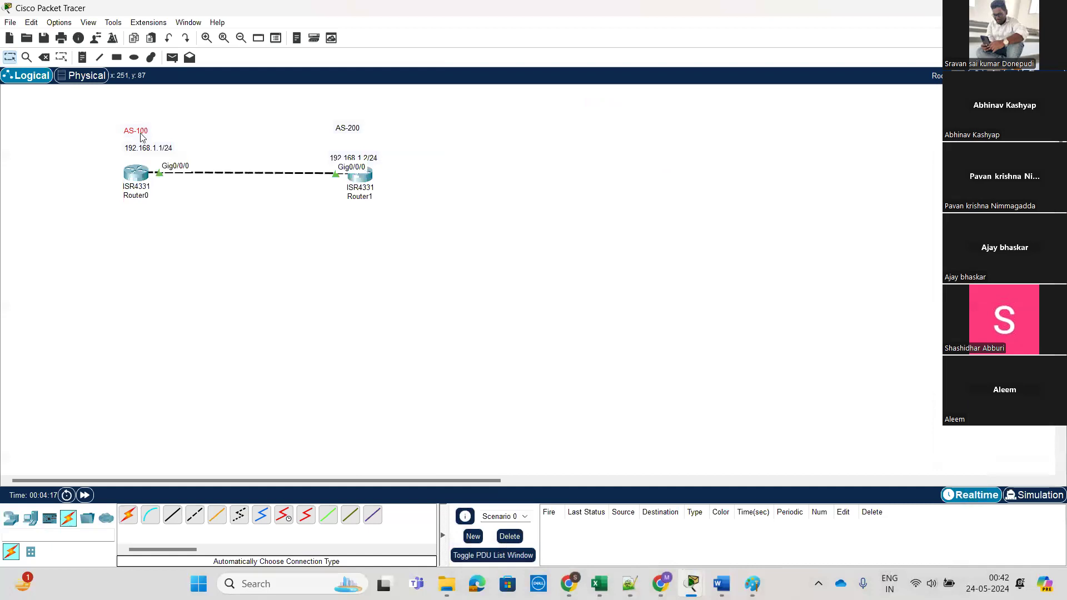
pyautogui.moveTo(346, 135); pyautogui.dragTo(345, 142)
pyautogui.click(162, 206)
# Step: Place a text note reading eBGP on the link between Router0 and Router1
pyautogui.click(82, 57)
pyautogui.click(212, 165)
pyautogui.write('eBGP')
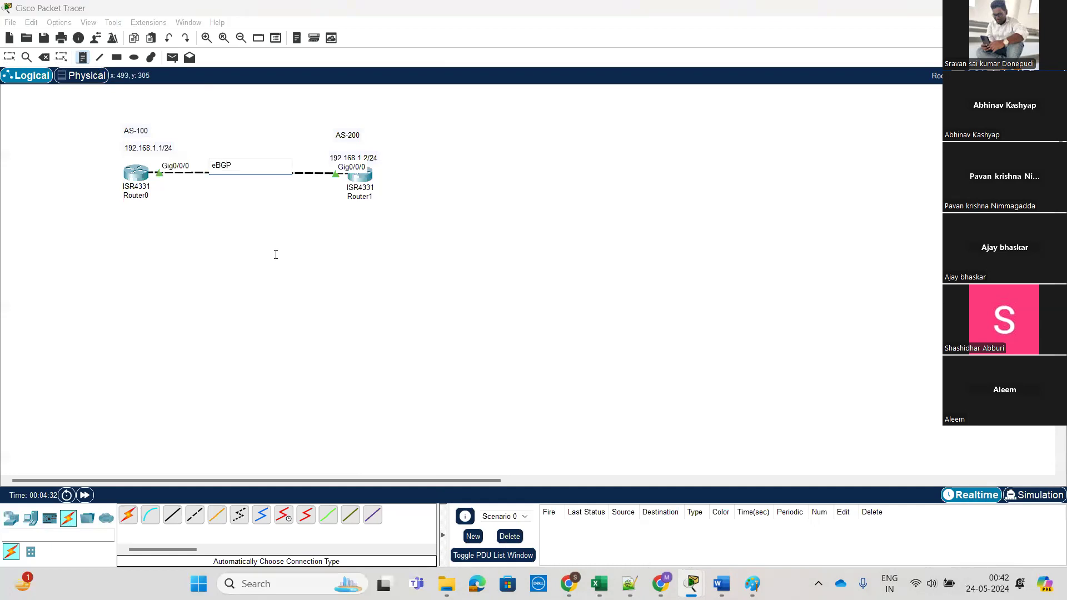
pyautogui.click(221, 243)
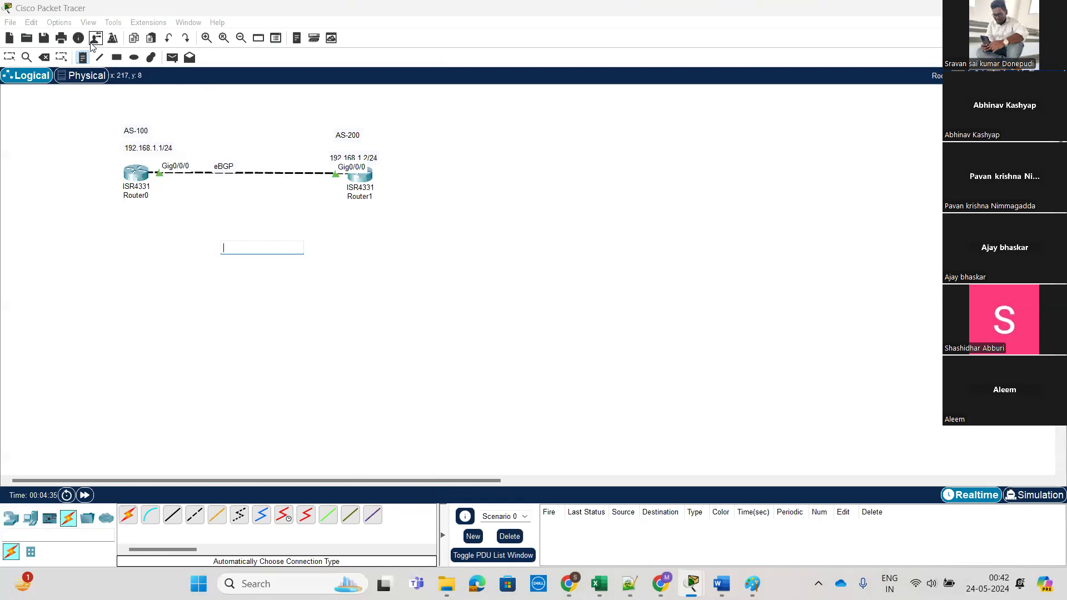
pyautogui.click(333, 107)
# Step: Search Windows for pen and launch Epic Pen for drawing on the screen
pyautogui.click(292, 584)
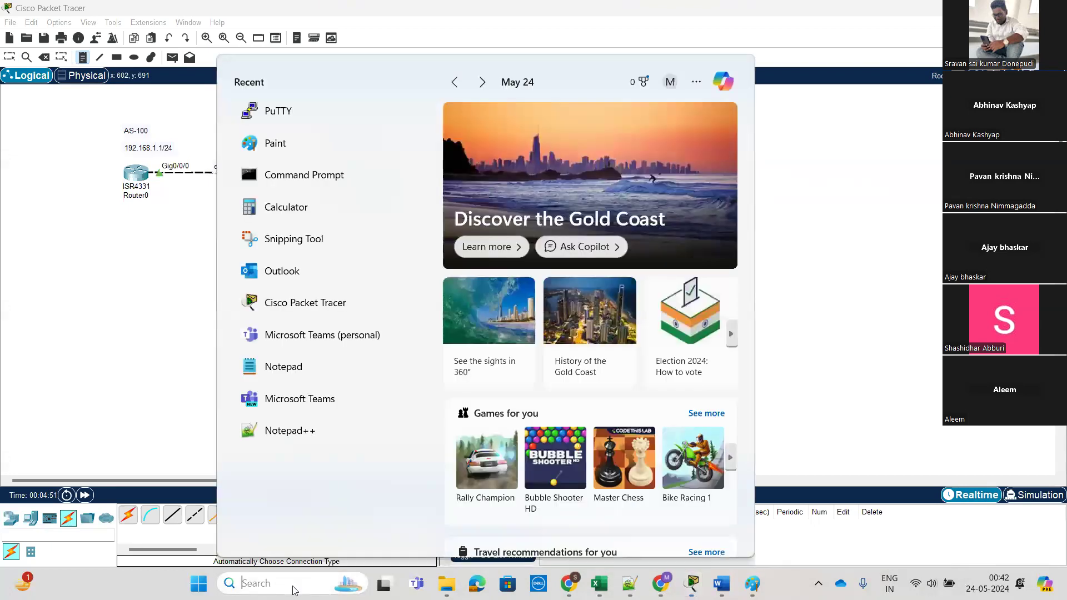
pyautogui.write('pen')
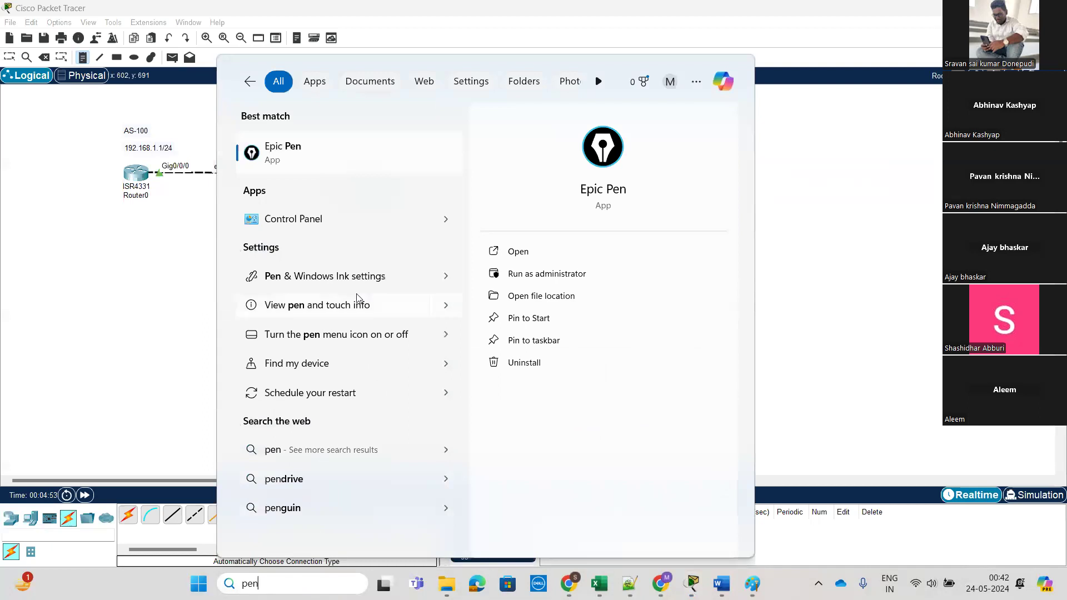
pyautogui.click(364, 156)
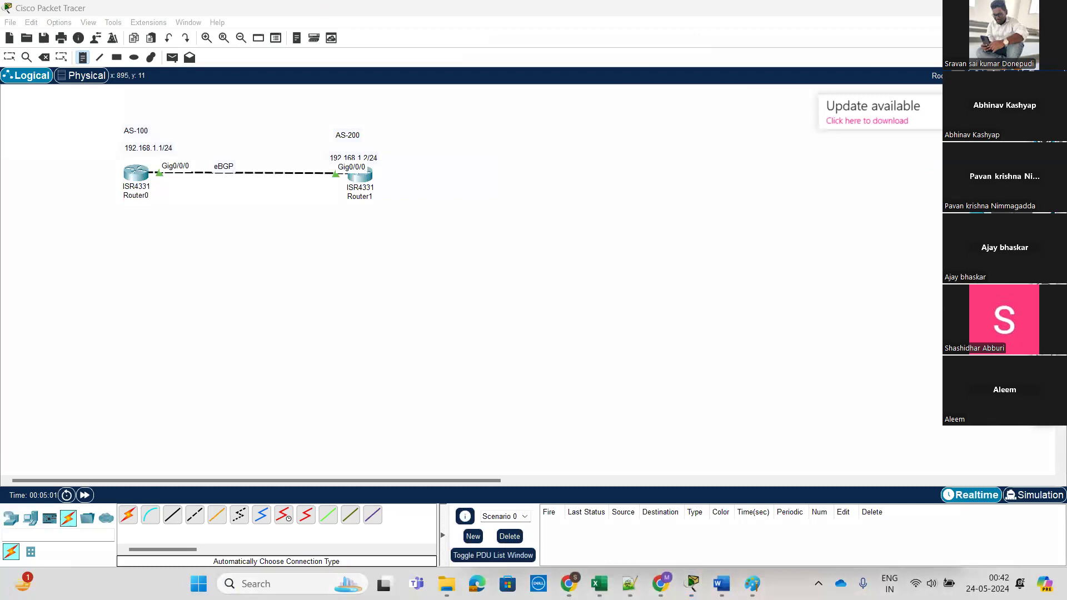
# Step: Draw a double-headed arrow beneath the link between Router0 and Router1
pyautogui.moveTo(140, 213); pyautogui.dragTo(333, 216)
pyautogui.moveTo(318, 205); pyautogui.dragTo(317, 225)
pyautogui.moveTo(148, 203); pyautogui.dragTo(159, 223)
# Step: Handwrite AS100 under each router, with a line between them and iBGP beneath it, and add emphasis strokes
pyautogui.moveTo(127, 276)
pyautogui.mouseDown()
pyautogui.moveTo(168, 274)
pyautogui.moveTo(180, 261)
pyautogui.mouseUp()
pyautogui.moveTo(345, 257)
pyautogui.mouseDown()
pyautogui.moveTo(346, 237)
pyautogui.moveTo(364, 262)
pyautogui.moveTo(384, 256)
pyautogui.moveTo(398, 232)
pyautogui.mouseUp()
pyautogui.moveTo(414, 223)
pyautogui.mouseDown()
pyautogui.moveTo(411, 238)
pyautogui.moveTo(414, 223)
pyautogui.mouseUp()
pyautogui.moveTo(219, 267); pyautogui.dragTo(304, 268)
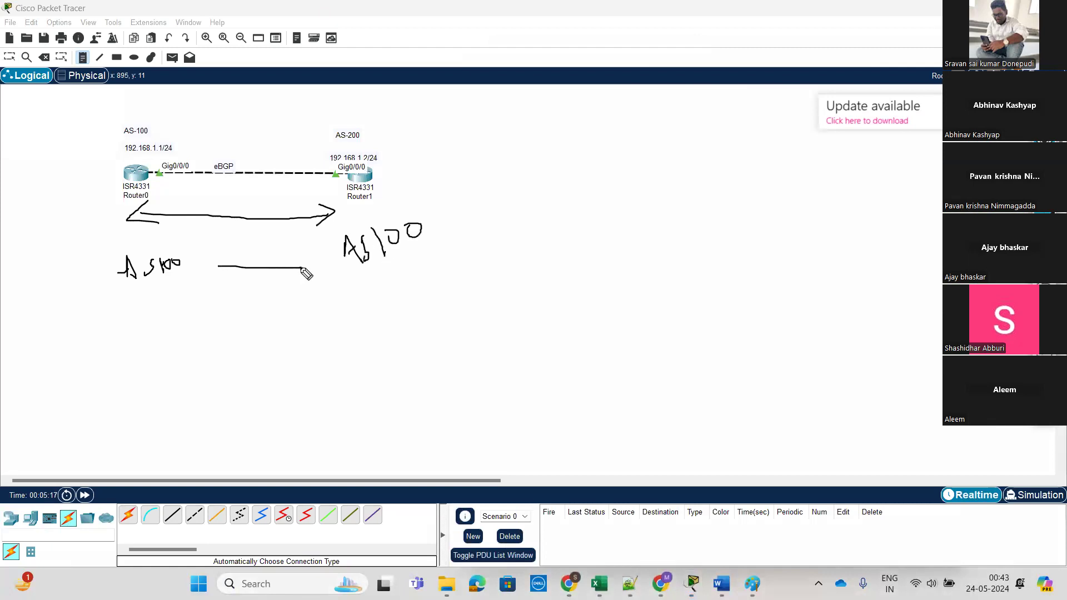
pyautogui.moveTo(249, 308)
pyautogui.mouseDown()
pyautogui.moveTo(251, 281)
pyautogui.moveTo(261, 294)
pyautogui.moveTo(281, 275)
pyautogui.moveTo(311, 303)
pyautogui.moveTo(313, 284)
pyautogui.mouseUp()
pyautogui.click(243, 287)
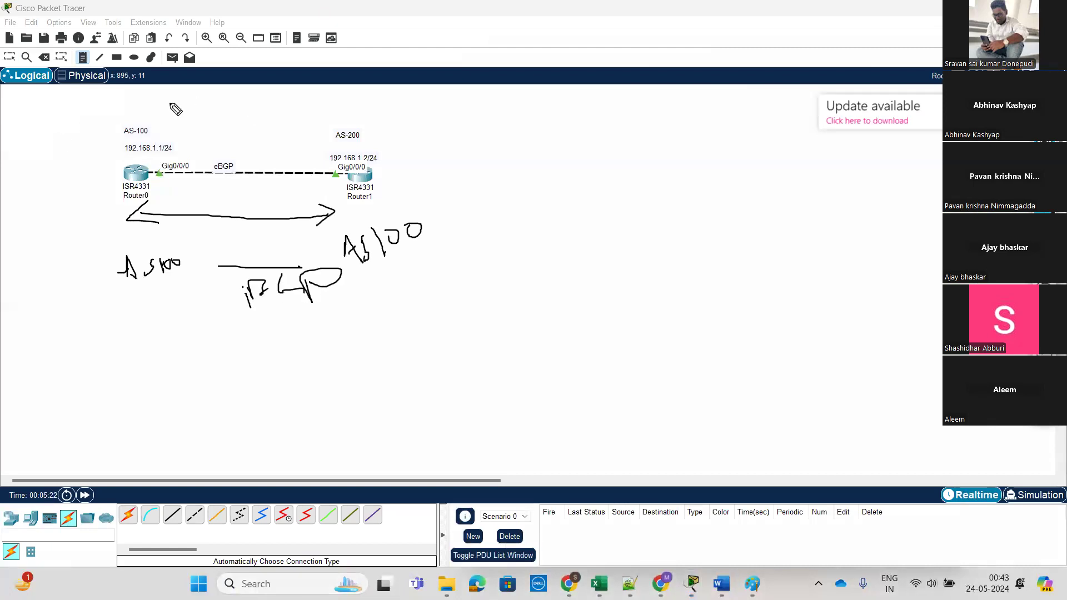
pyautogui.moveTo(22, 12)
pyautogui.mouseDown()
pyautogui.moveTo(57, 19)
pyautogui.moveTo(62, 2)
pyautogui.moveTo(22, 24)
pyautogui.mouseUp()
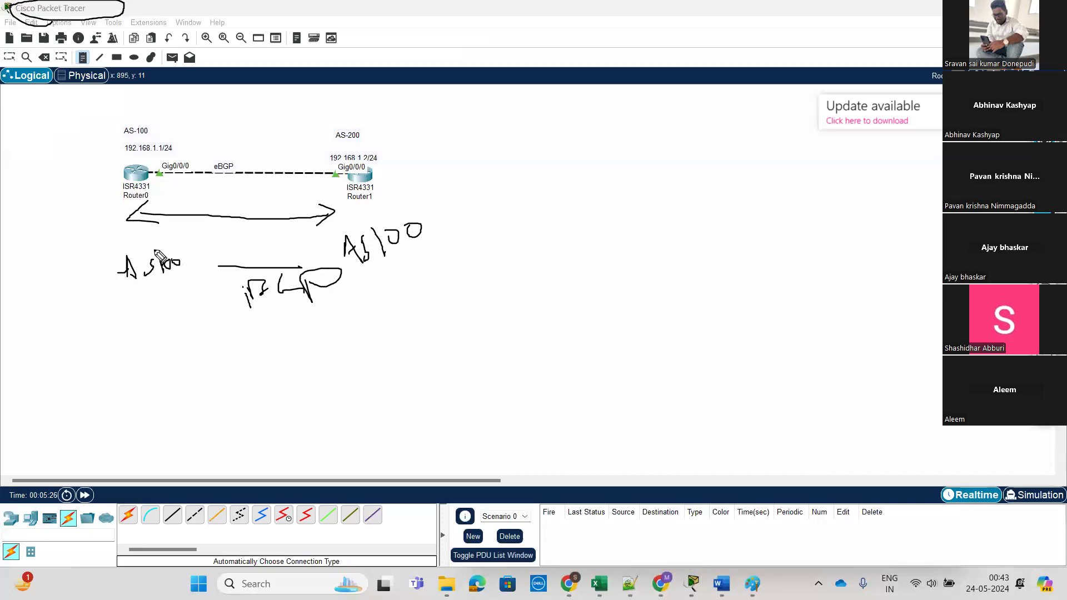
pyautogui.moveTo(258, 323); pyautogui.dragTo(370, 303)
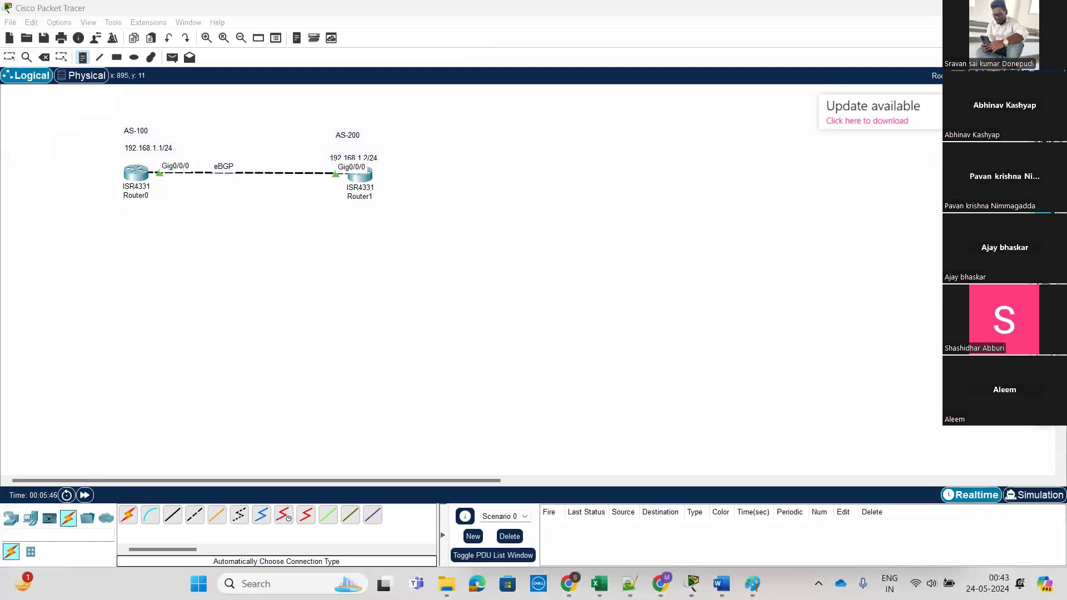
# Step: Return to the Select tool and reopen Router0's command line at the privileged prompt
pyautogui.click(311, 272)
pyautogui.press('Escape')
pyautogui.click(136, 174)
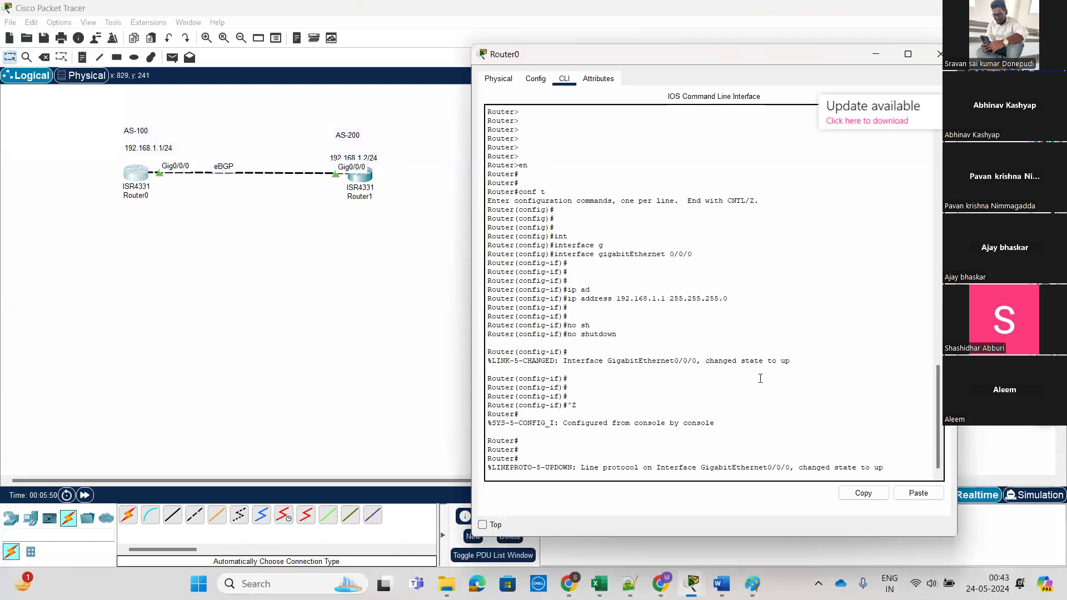
pyautogui.press('Return')
pyautogui.press('Return')
pyautogui.press('Return')
pyautogui.press('Return')
pyautogui.press('Return')
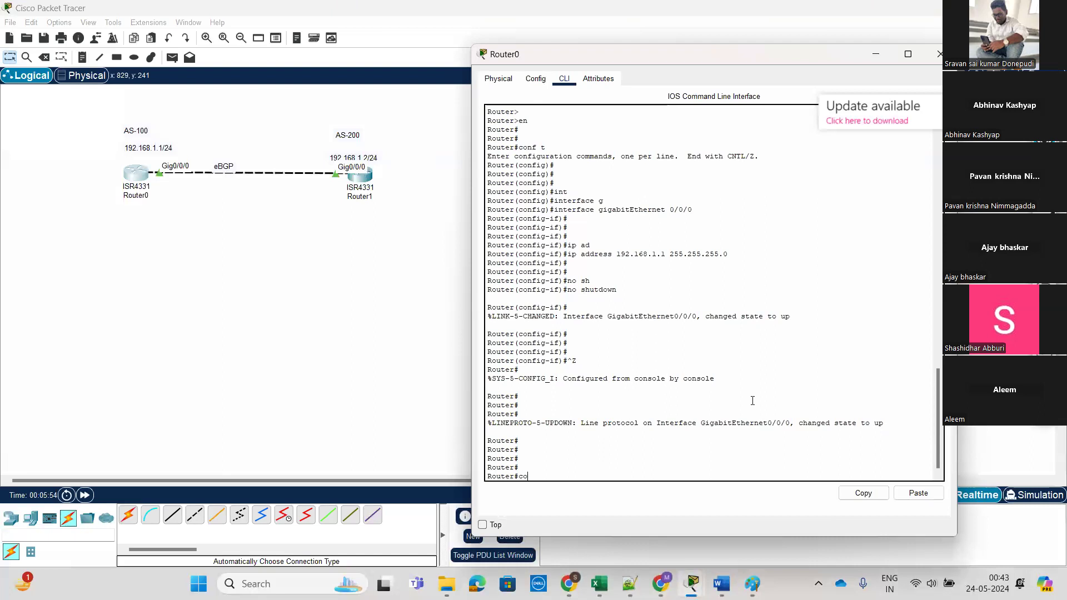
# Step: Enter global configuration mode on Router0 with conf t
pyautogui.write('conf t')
pyautogui.press('Return')
pyautogui.press('Return')
pyautogui.press('Return')
pyautogui.press('Return')
pyautogui.press('Return')
pyautogui.press('Return')
pyautogui.press('Return')
pyautogui.press('Return')
pyautogui.press('Return')
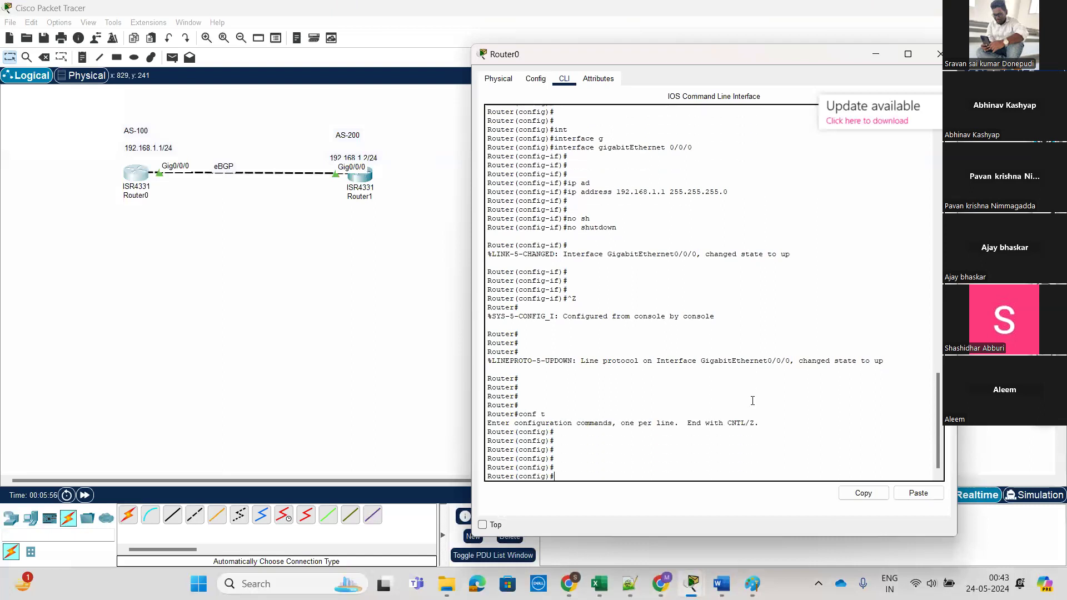
pyautogui.press('Return')
pyautogui.press('Return')
pyautogui.press('Return')
pyautogui.press('Return')
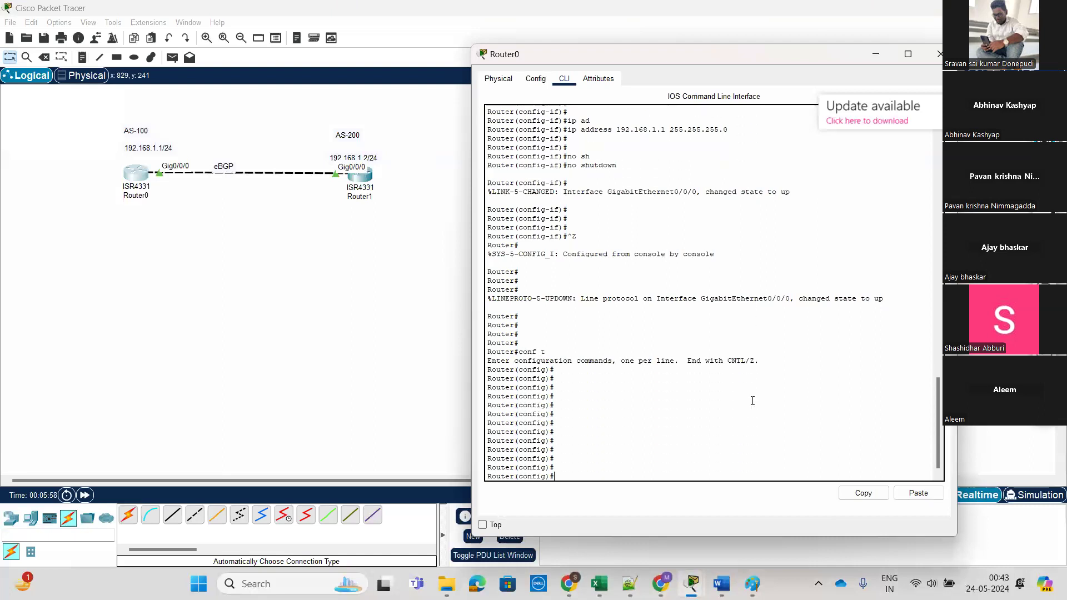
# Step: List the routing protocols available for the router command on Router0
pyautogui.write('rou')
pyautogui.press('Tab')
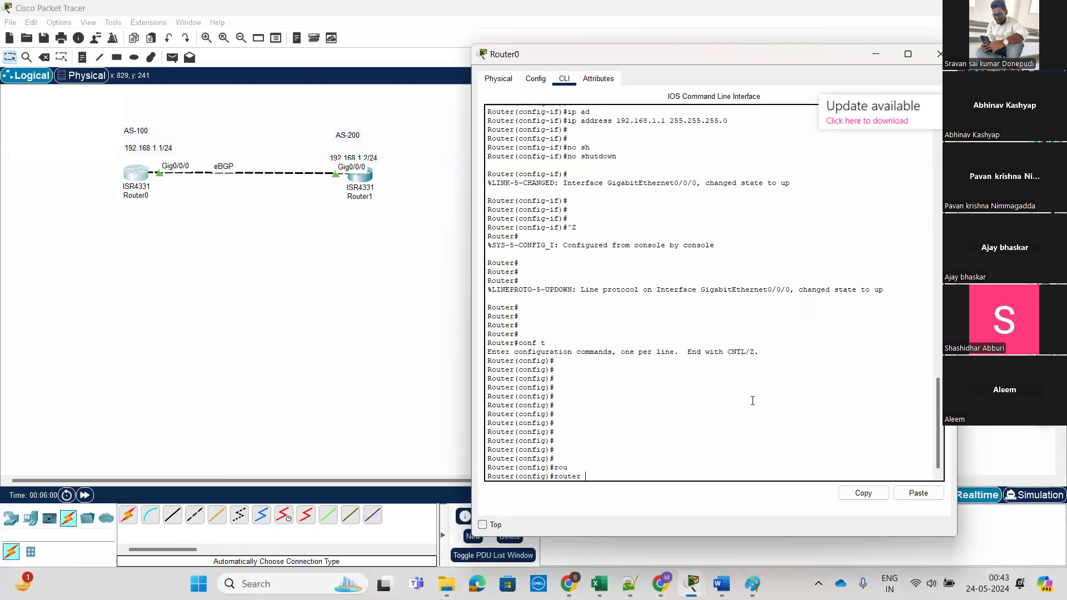
pyautogui.write('?')
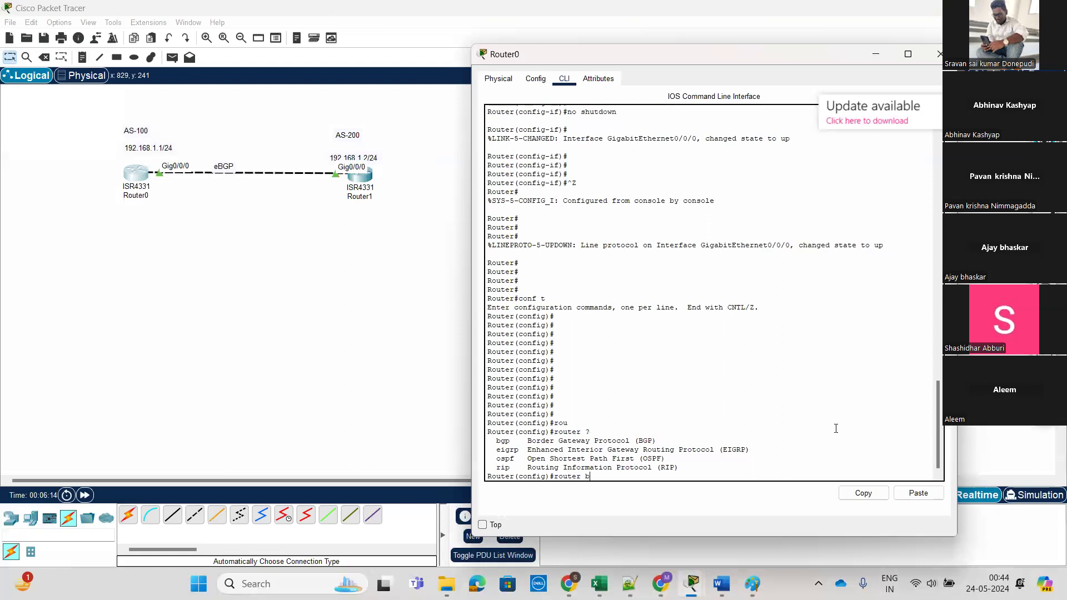
# Step: Check the allowed autonomous system numbers, and start BGP on Router0 with router bgp 100
pyautogui.press('Tab')
pyautogui.write('?')
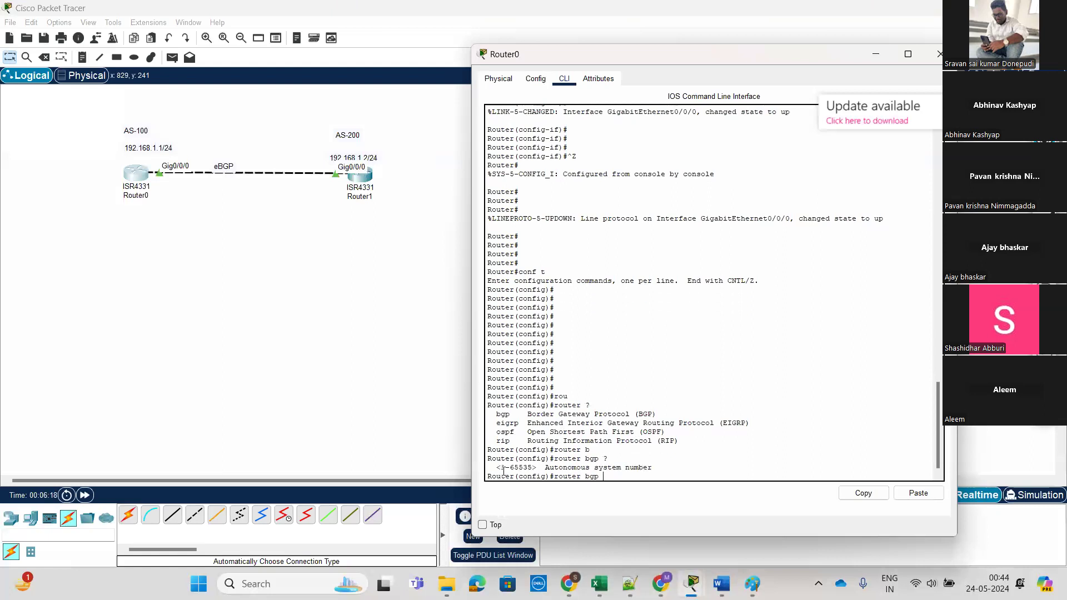
pyautogui.write('100')
pyautogui.press('Return')
pyautogui.press('Return')
pyautogui.press('Return')
pyautogui.press('Return')
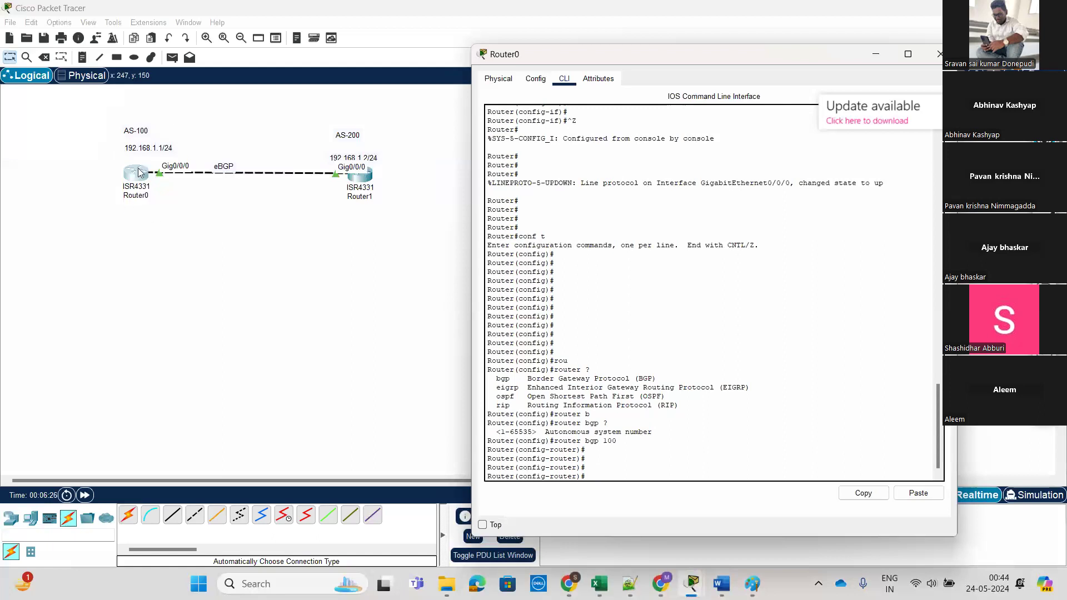
# Step: Exit BGP configuration on Router0 and try to start a second BGP process with router bgp 200
pyautogui.write('ex')
pyautogui.press('Return')
pyautogui.press('Return')
pyautogui.press('Return')
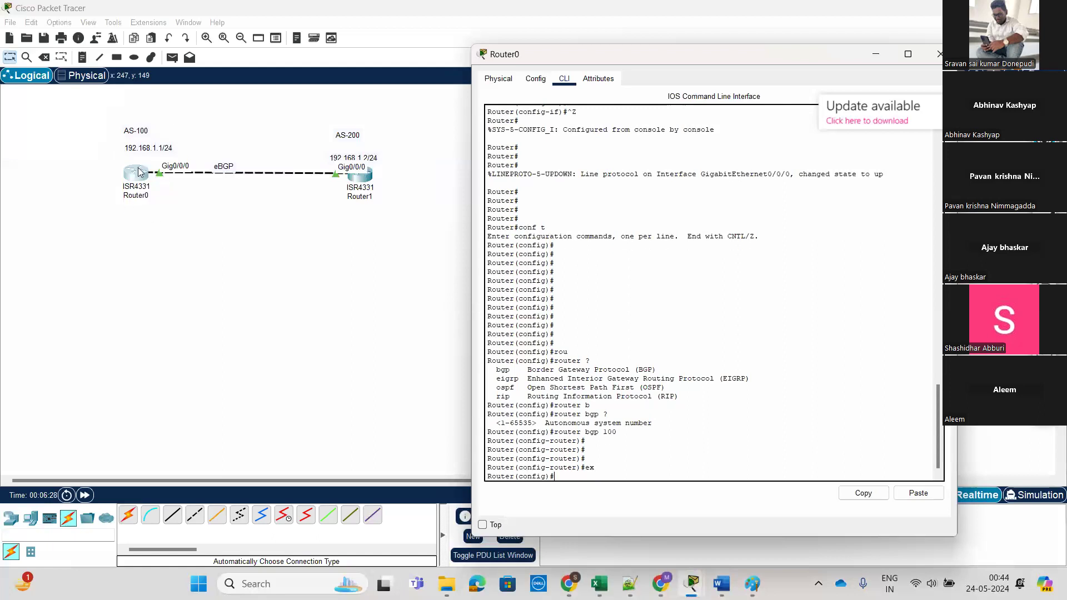
pyautogui.press('Up')
pyautogui.press('Up')
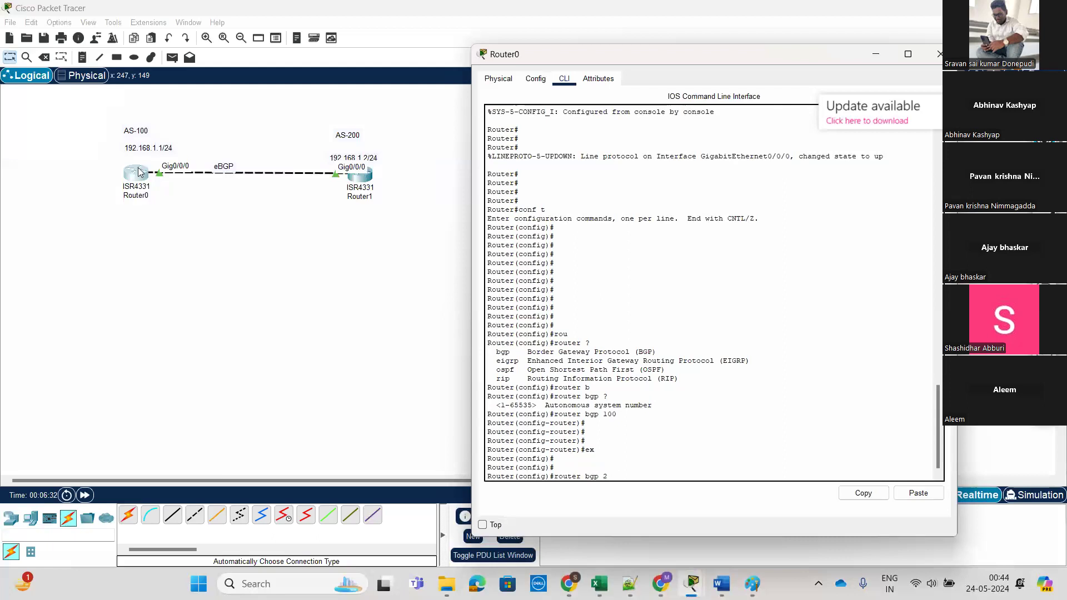
pyautogui.press('Return')
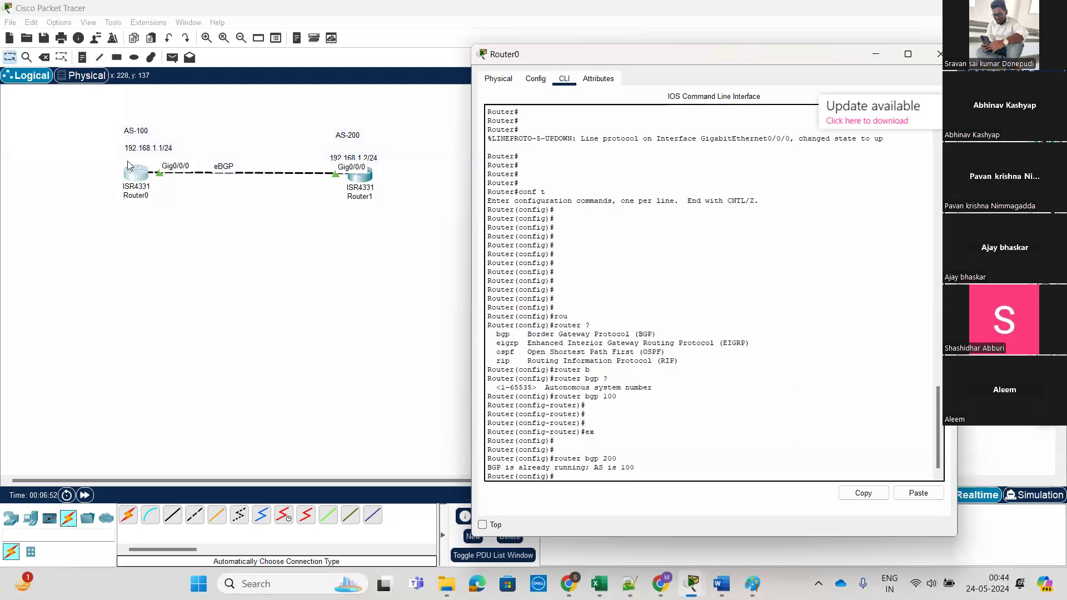
pyautogui.press('Return')
pyautogui.press('Return')
# Step: Return Router0 to privileged mode and display its routing protocols with show ip protocols
pyautogui.press('Up')
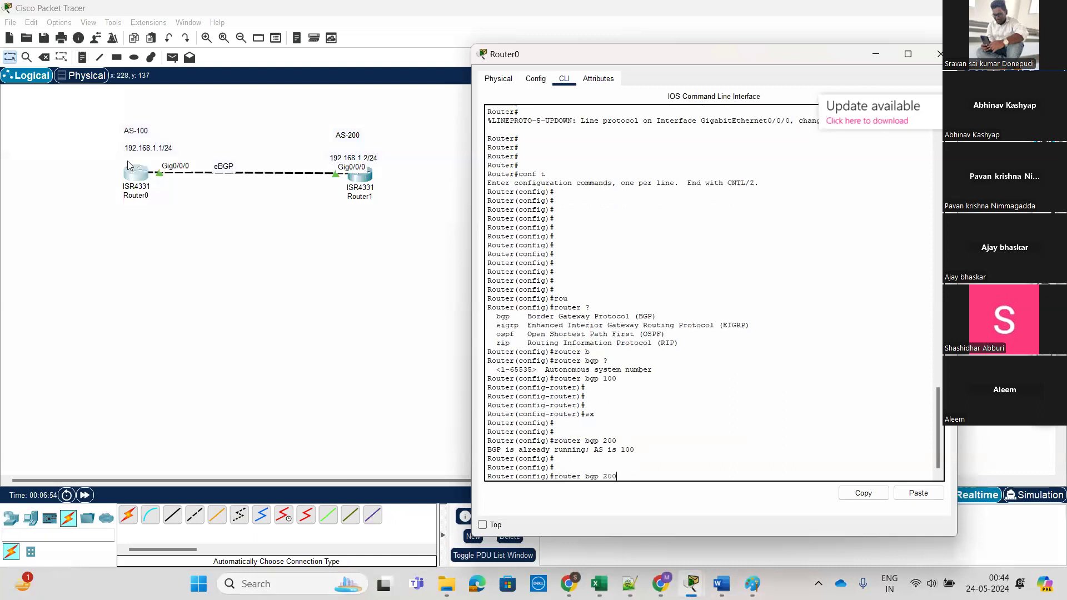
pyautogui.press('Return')
pyautogui.write('show ip p')
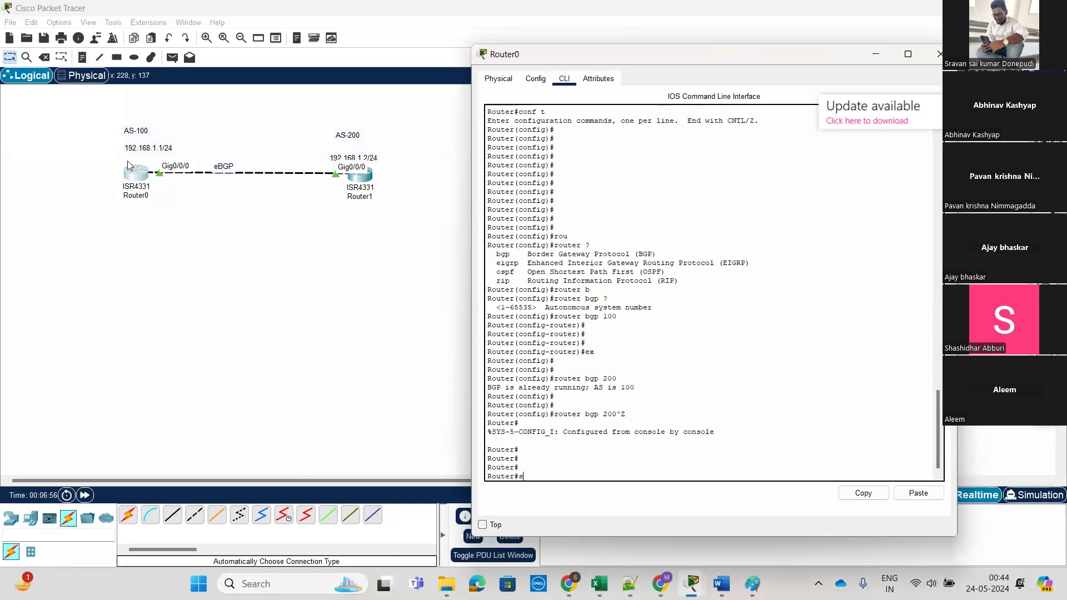
pyautogui.press('Tab')
pyautogui.write('ip pr')
pyautogui.press('Tab')
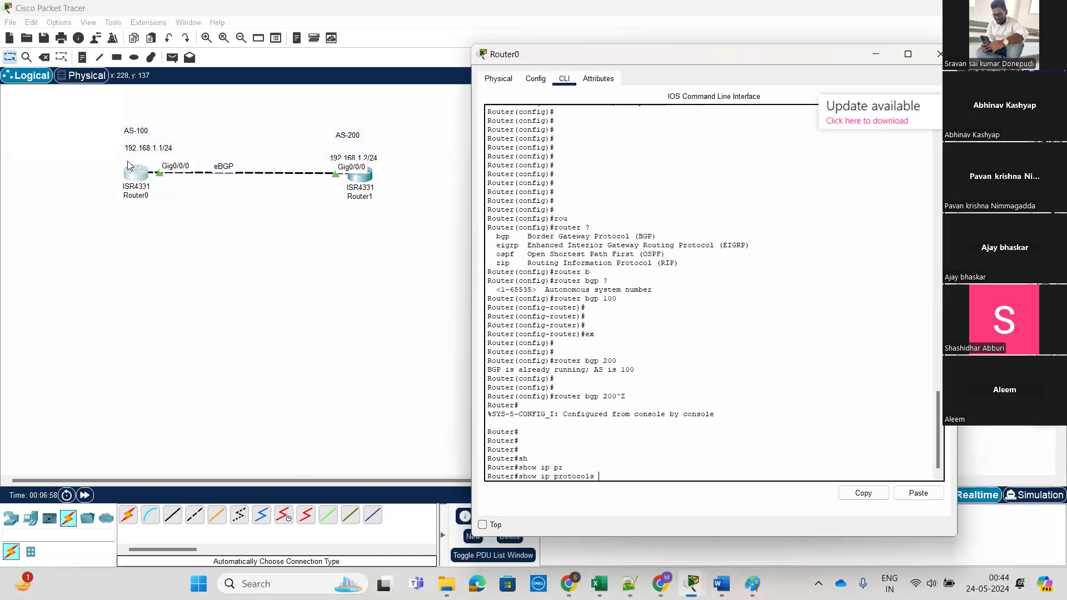
pyautogui.press('Return')
pyautogui.press('Return')
pyautogui.press('Return')
pyautogui.press('Return')
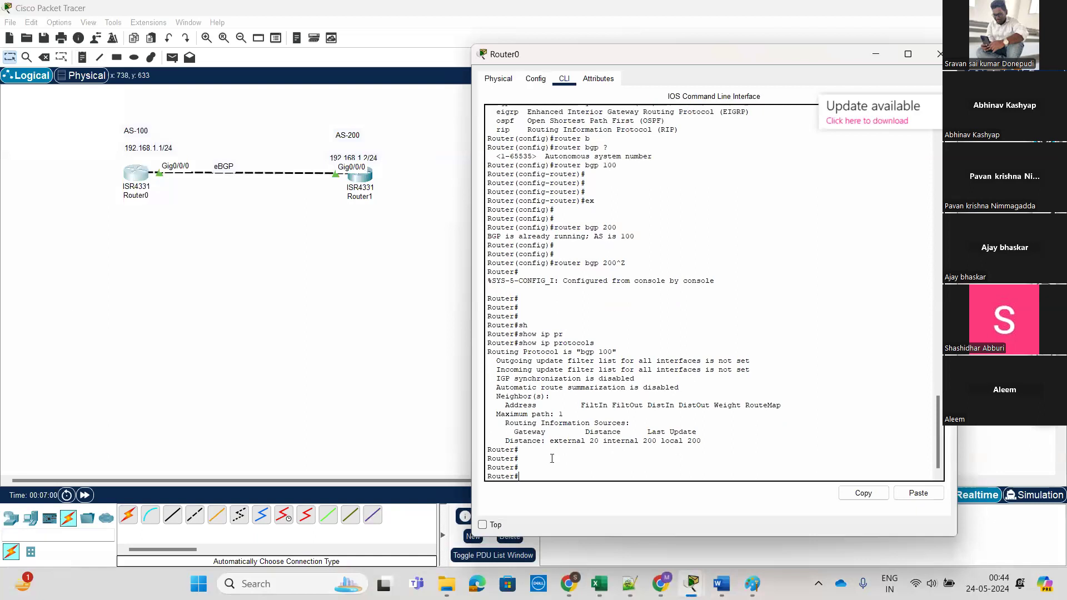
# Step: Compare the routing protocol named in the show ip protocols output with the router bgp 100 command entered earlier
pyautogui.moveTo(578, 352); pyautogui.dragTo(610, 352)
pyautogui.scroll(4, 613, 348)
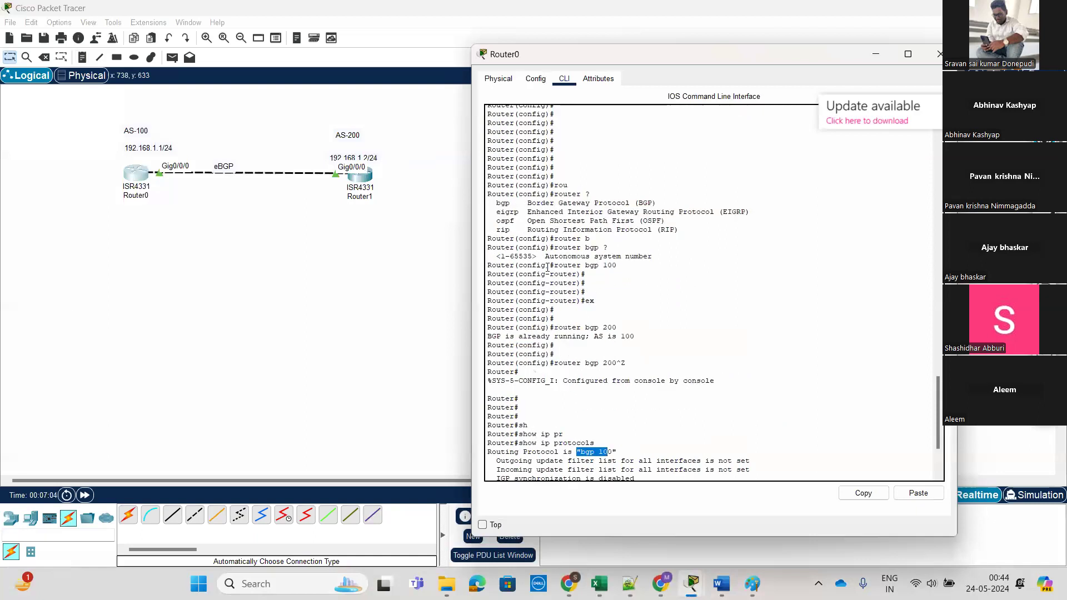
pyautogui.moveTo(554, 266); pyautogui.dragTo(619, 267)
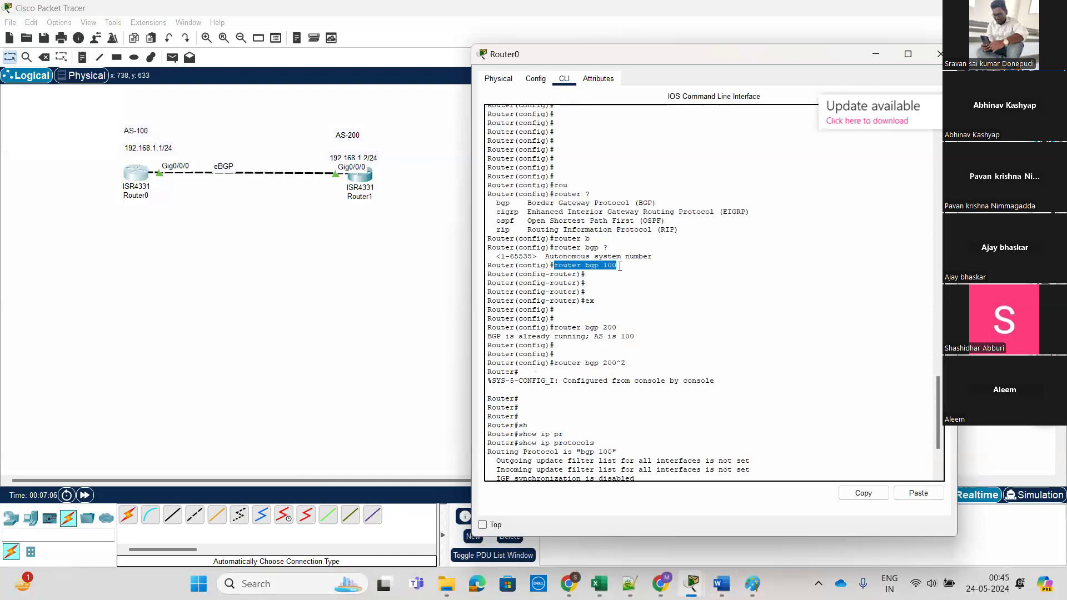
pyautogui.scroll(-4, 611, 308)
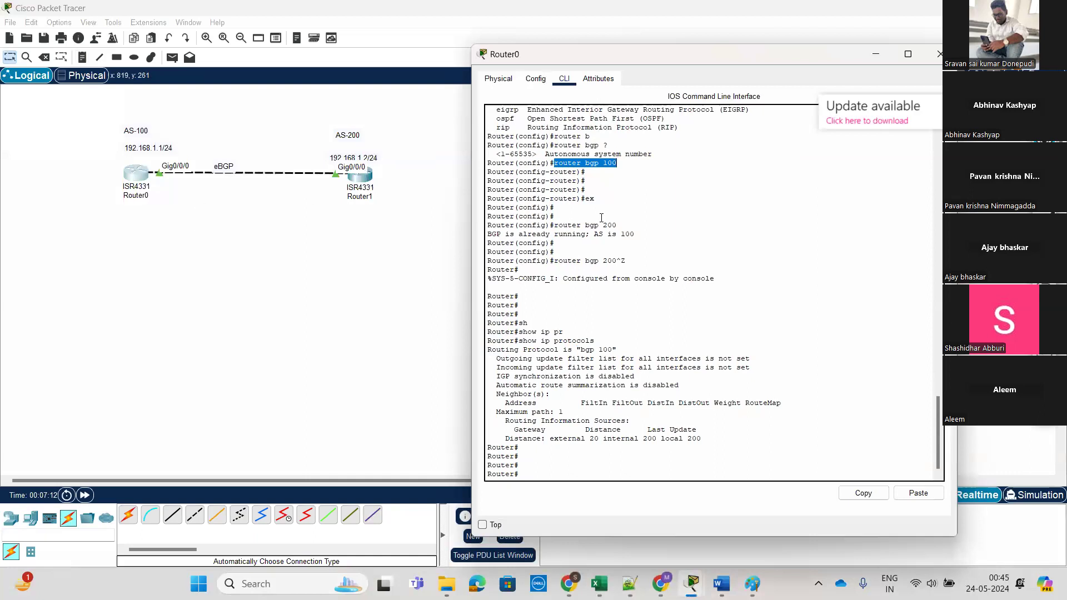
pyautogui.click(694, 456)
pyautogui.press('Return')
pyautogui.press('Return')
pyautogui.press('Return')
pyautogui.press('Return')
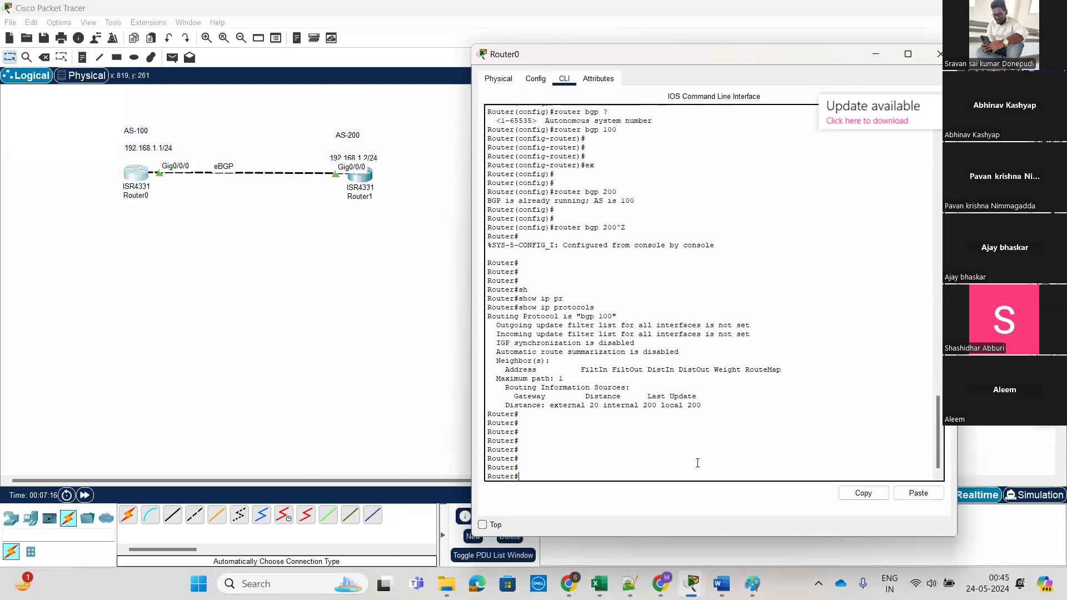
# Step: Enter global configuration mode on Router0 and reopen its BGP configuration with router bgp 100
pyautogui.write('conf t')
pyautogui.press('Return')
pyautogui.press('Return')
pyautogui.press('Return')
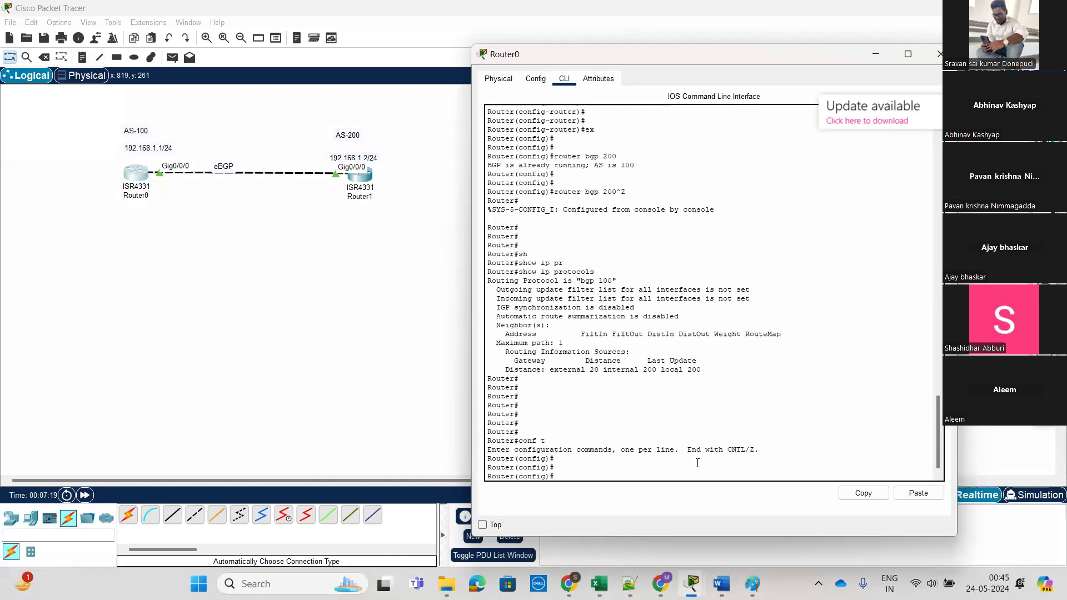
pyautogui.write('rou')
pyautogui.press('Tab')
pyautogui.write('b')
pyautogui.press('Tab')
pyautogui.write('100')
pyautogui.press('Return')
pyautogui.press('Return')
pyautogui.press('Return')
pyautogui.press('Return')
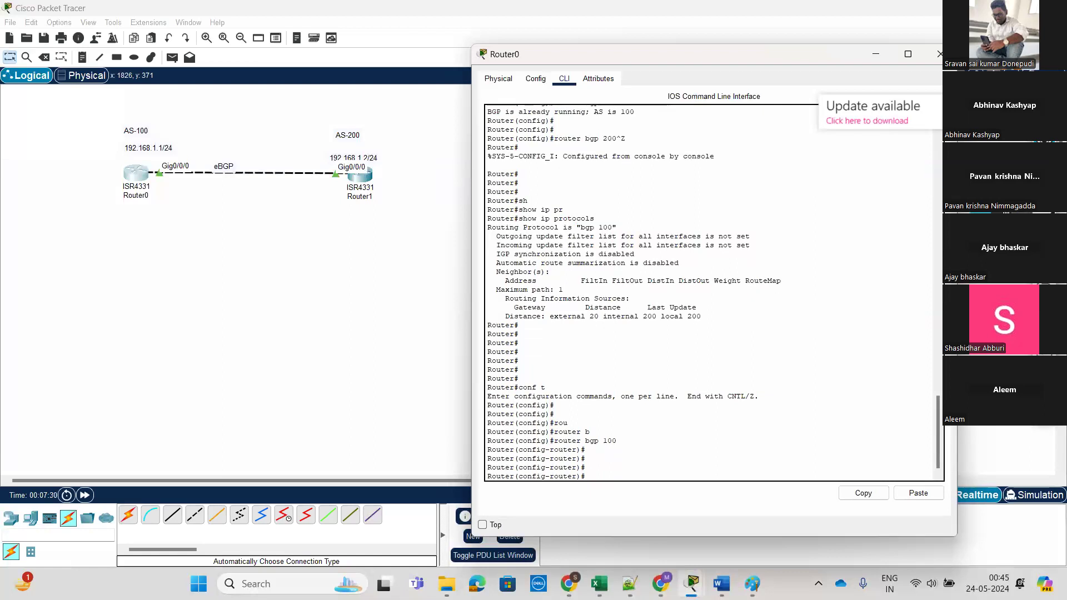
pyautogui.moveTo(165, 198)
pyautogui.mouseDown()
pyautogui.moveTo(332, 200)
pyautogui.moveTo(311, 211)
pyautogui.mouseUp()
pyautogui.moveTo(172, 185)
pyautogui.mouseDown()
pyautogui.moveTo(206, 231)
pyautogui.moveTo(229, 226)
pyautogui.moveTo(207, 256)
pyautogui.moveTo(238, 228)
pyautogui.mouseUp()
pyautogui.moveTo(264, 218); pyautogui.dragTo(259, 250)
pyautogui.moveTo(254, 220); pyautogui.dragTo(303, 251)
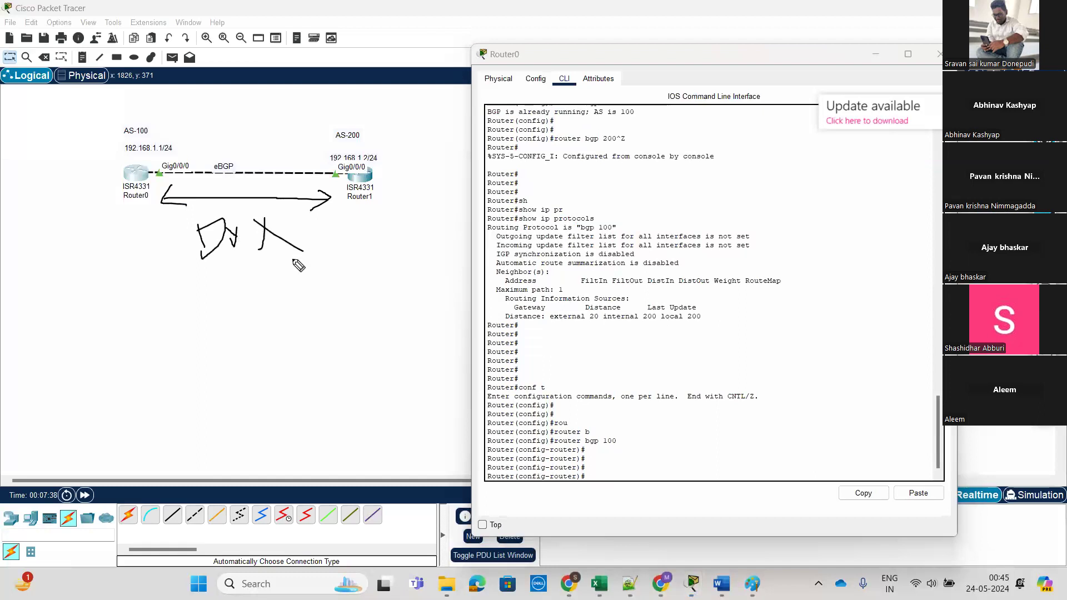
pyautogui.moveTo(194, 317)
pyautogui.mouseDown()
pyautogui.moveTo(196, 345)
pyautogui.moveTo(218, 337)
pyautogui.mouseUp()
pyautogui.press('e')
pyautogui.moveTo(164, 217)
pyautogui.mouseDown()
pyautogui.moveTo(257, 231)
pyautogui.moveTo(328, 227)
pyautogui.moveTo(318, 237)
pyautogui.mouseUp()
pyautogui.moveTo(220, 284); pyautogui.dragTo(234, 267)
pyautogui.moveTo(250, 258); pyautogui.dragTo(243, 313)
pyautogui.moveTo(258, 266)
pyautogui.mouseDown()
pyautogui.moveTo(272, 292)
pyautogui.moveTo(279, 266)
pyautogui.mouseUp()
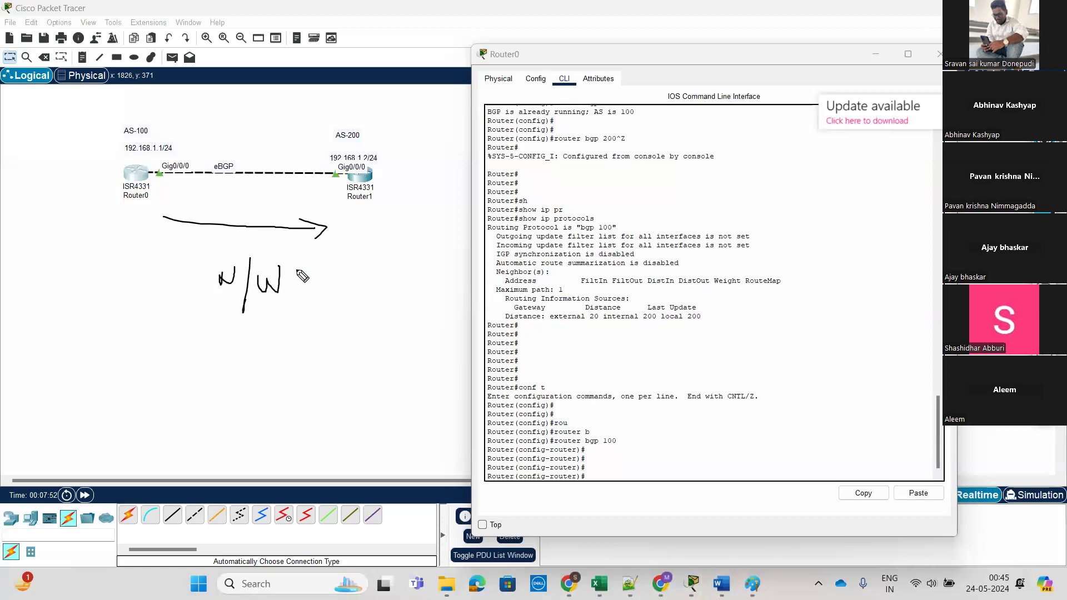
pyautogui.moveTo(228, 330)
pyautogui.mouseDown()
pyautogui.moveTo(248, 357)
pyautogui.moveTo(270, 351)
pyautogui.moveTo(250, 400)
pyautogui.mouseUp()
pyautogui.moveTo(256, 437); pyautogui.dragTo(254, 392)
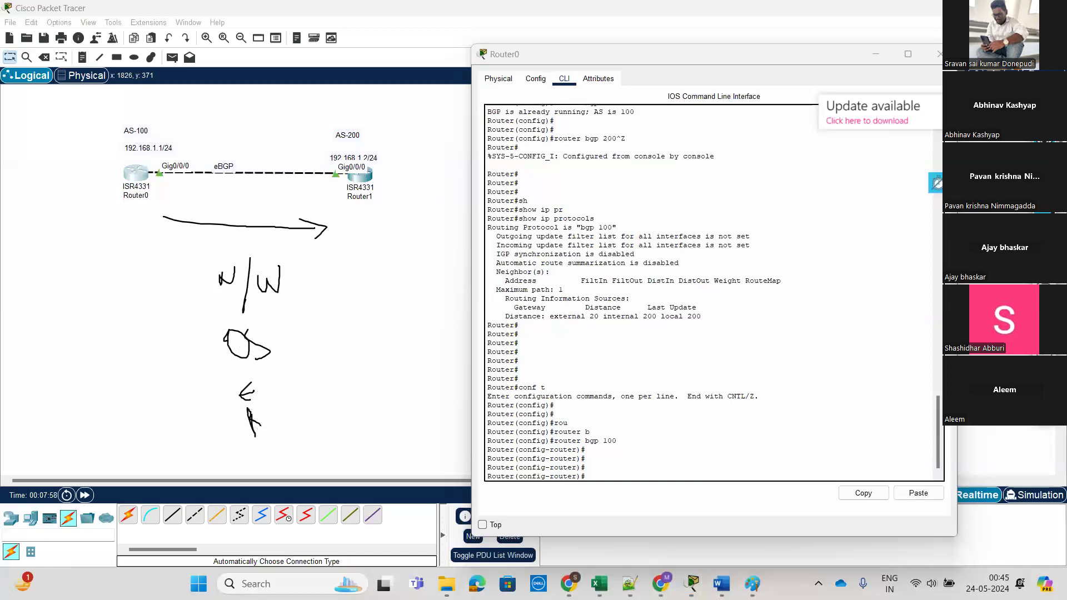
pyautogui.press('Escape')
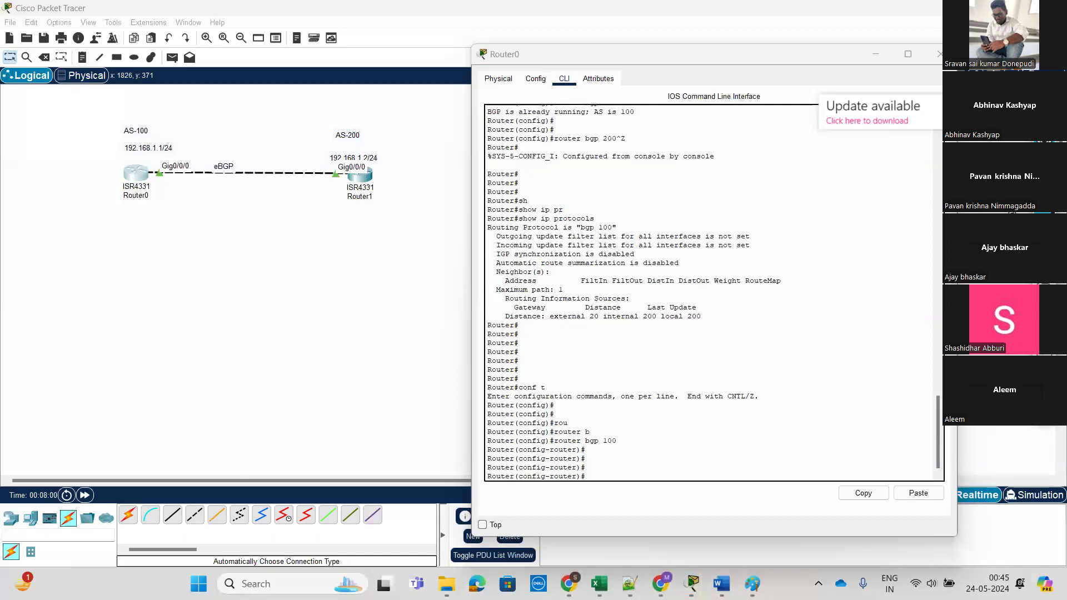
# Step: Begin a neighbor command in Router0's BGP configuration and check which argument it expects
pyautogui.click(709, 472)
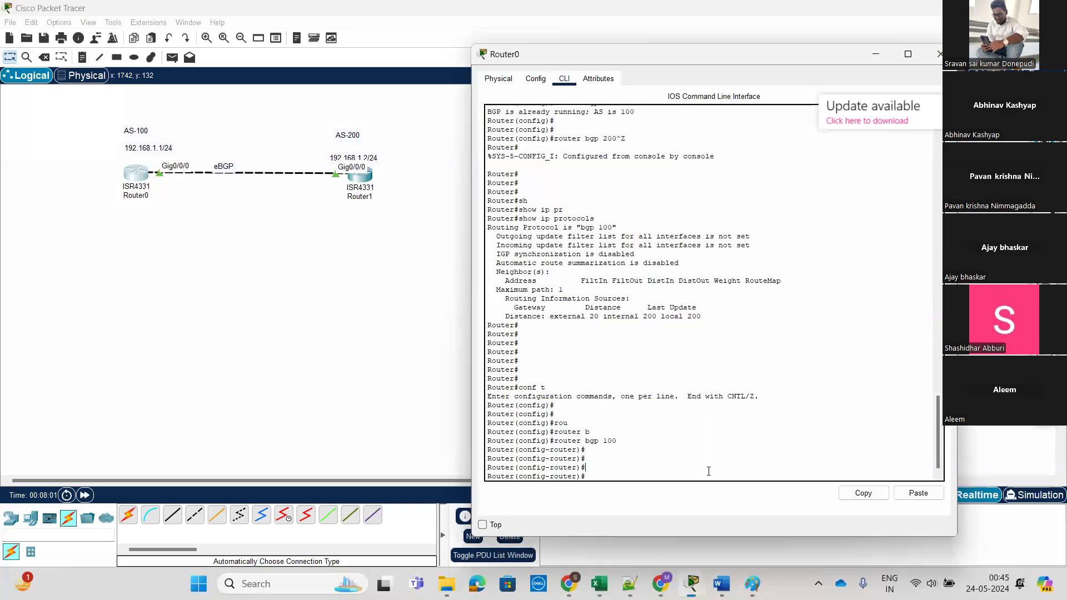
pyautogui.press('Return')
pyautogui.press('Return')
pyautogui.press('Return')
pyautogui.write('n')
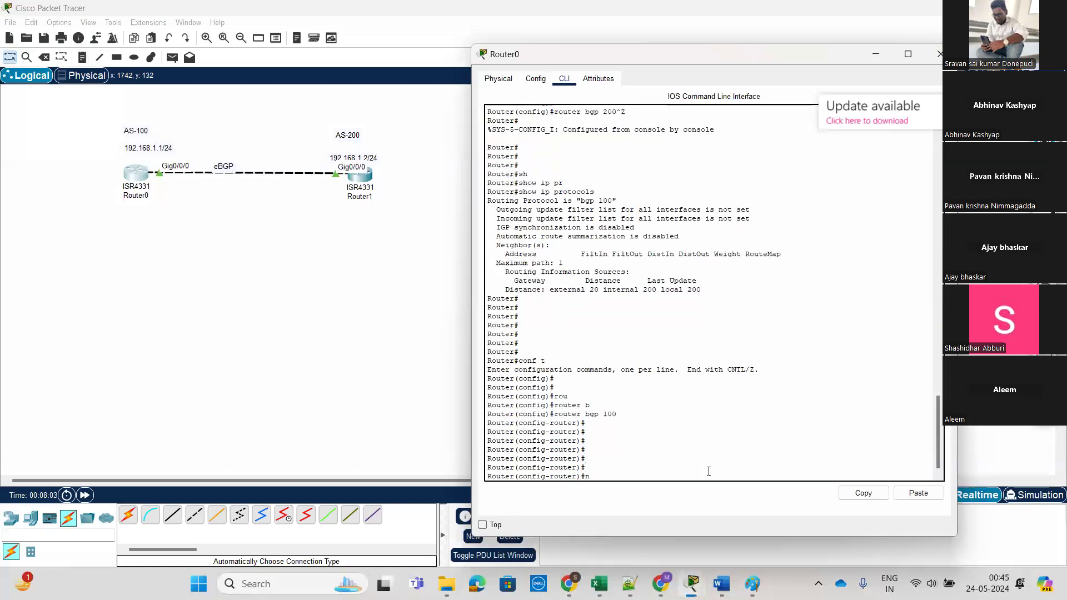
pyautogui.write('e')
pyautogui.press('Tab')
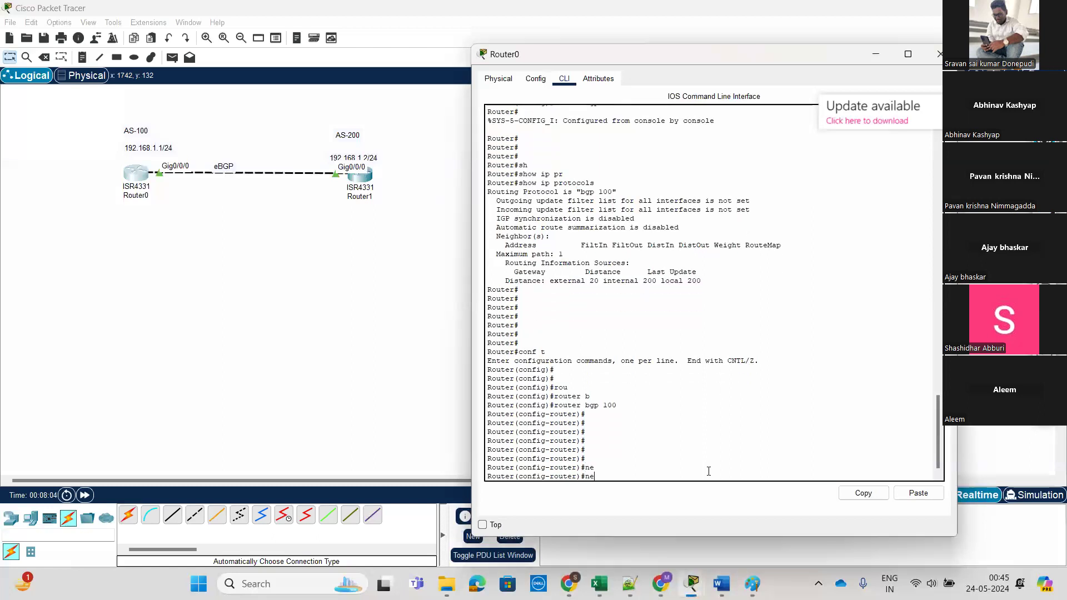
pyautogui.write('i')
pyautogui.press('Tab')
pyautogui.write('?')
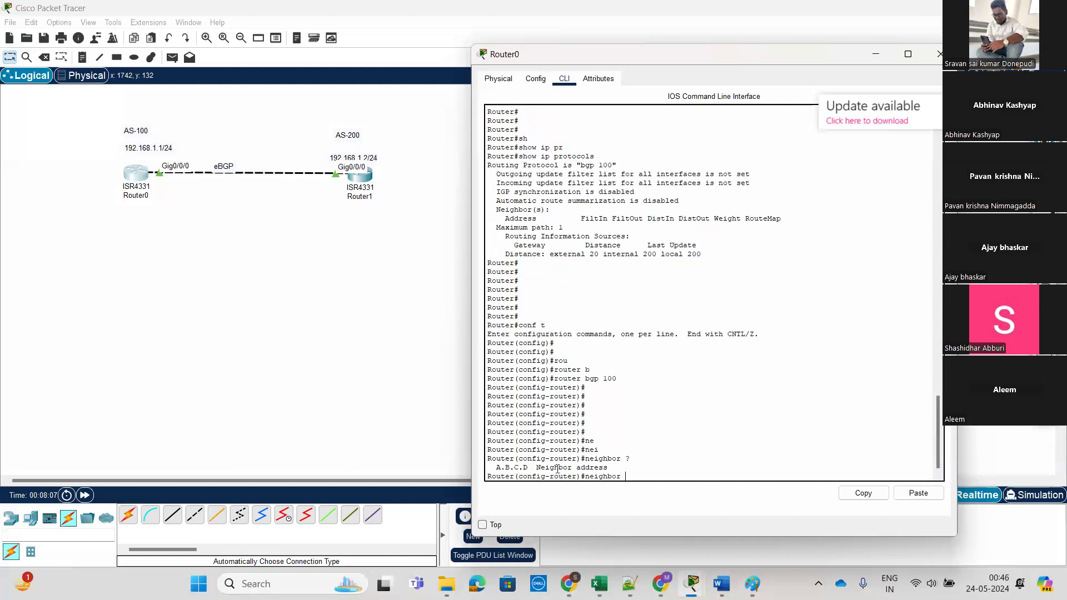
# Step: Nudge the 192.168.1.2/24 label slightly upward above Router1 and return to Router0's command line
pyautogui.click(374, 161)
pyautogui.moveTo(374, 162); pyautogui.dragTo(374, 158)
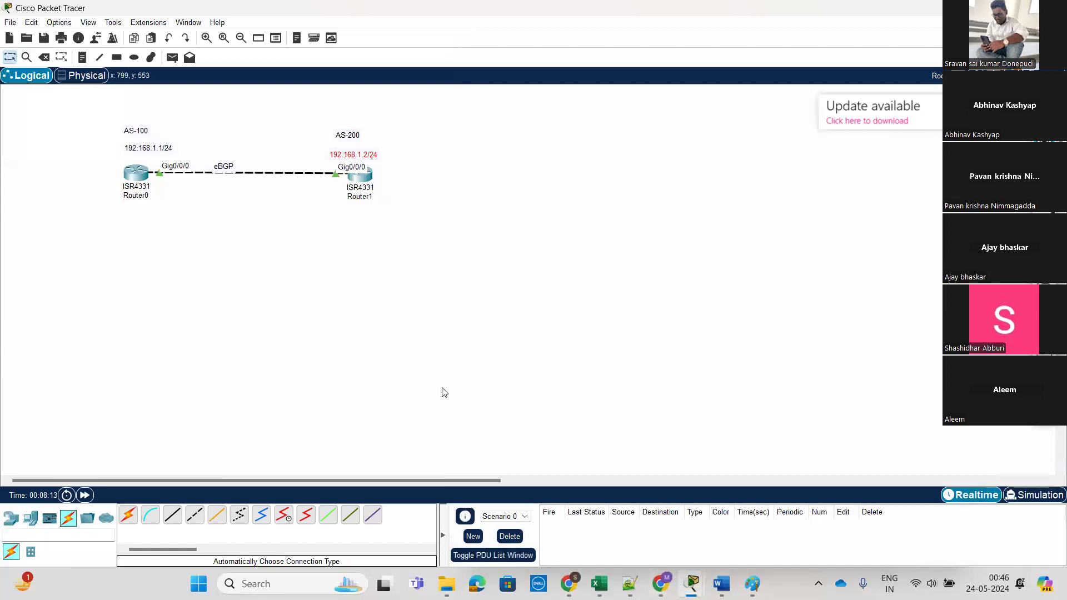
pyautogui.click(142, 179)
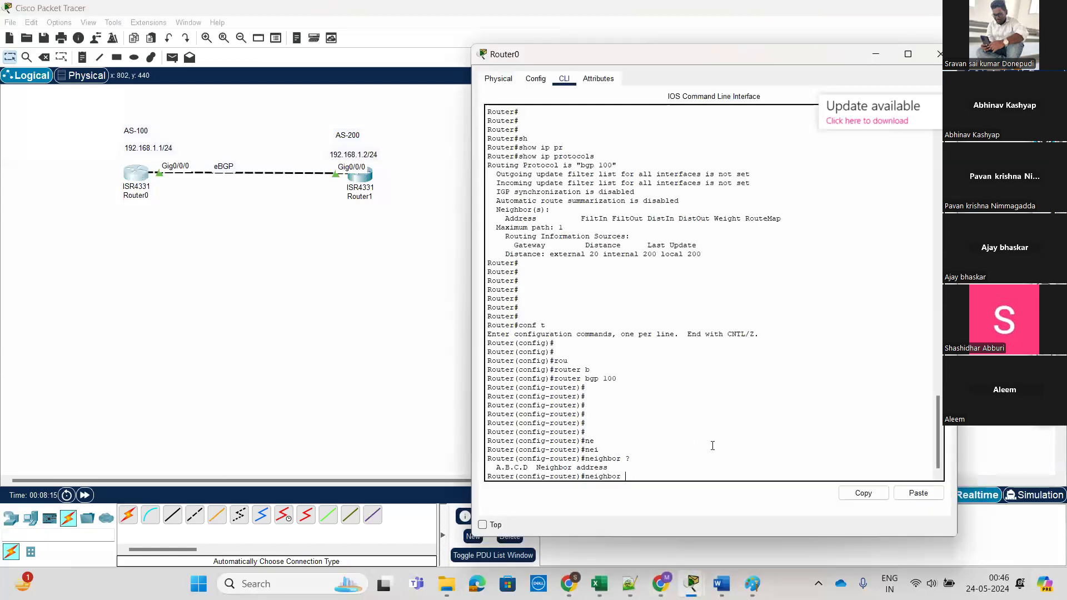
# Step: Give 192.168.1.2 as the neighbor address, check the available options, and complete the line with remote-as 100
pyautogui.write('192.168')
pyautogui.write('.1')
pyautogui.write('?')
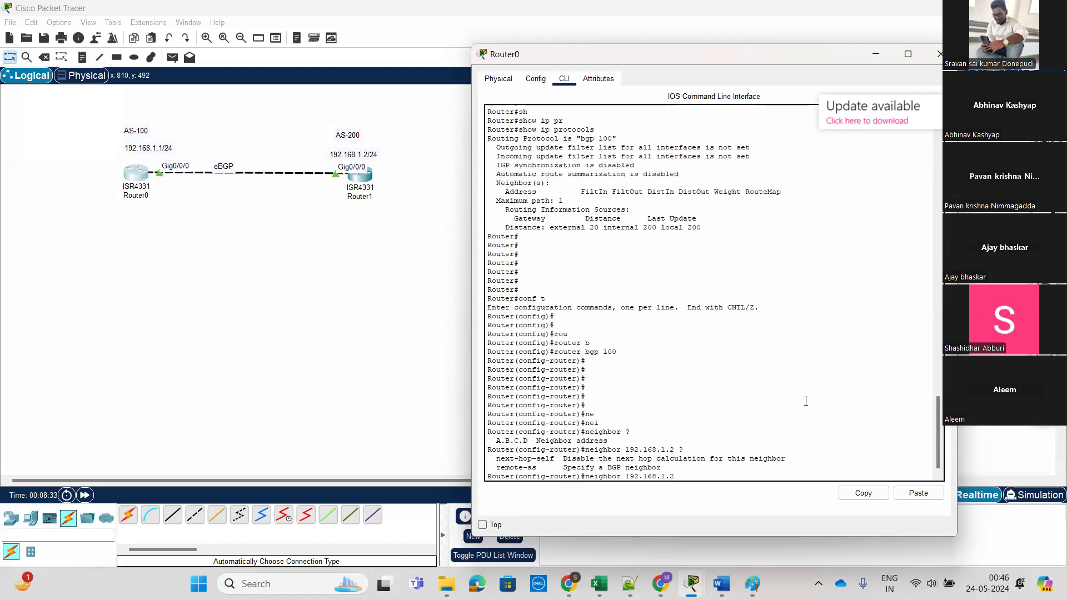
pyautogui.write('rem')
pyautogui.press('Tab')
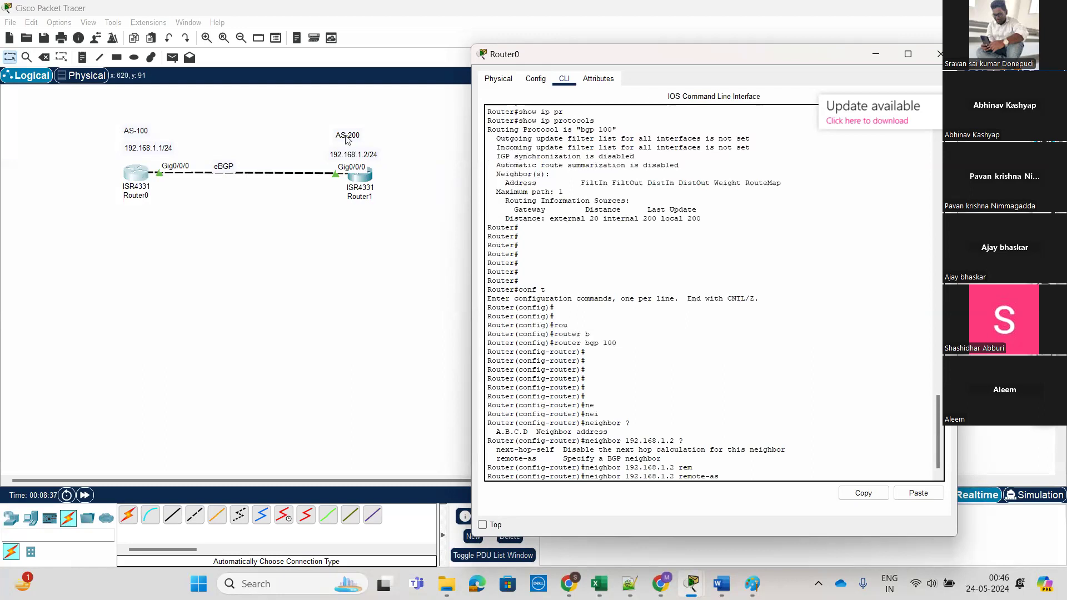
pyautogui.write('100')
# Step: Move the AS-200 label away to the far corner of the workspace and place an AS-100 label above Router1
pyautogui.moveTo(350, 137); pyautogui.dragTo(366, 78)
pyautogui.moveTo(1019, 235); pyautogui.dragTo(1015, 450)
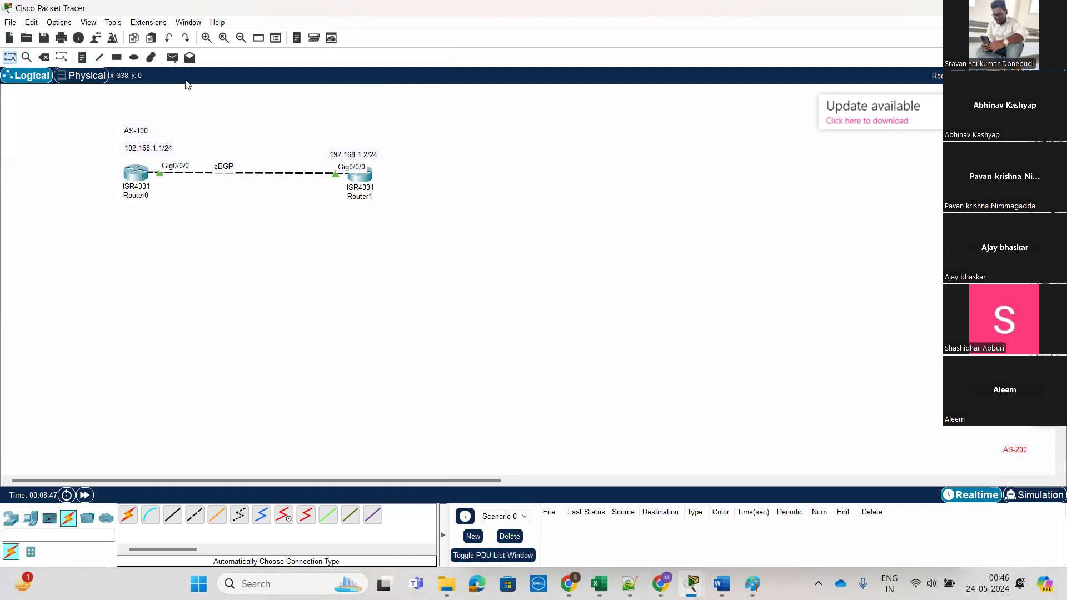
pyautogui.click(81, 57)
pyautogui.click(344, 131)
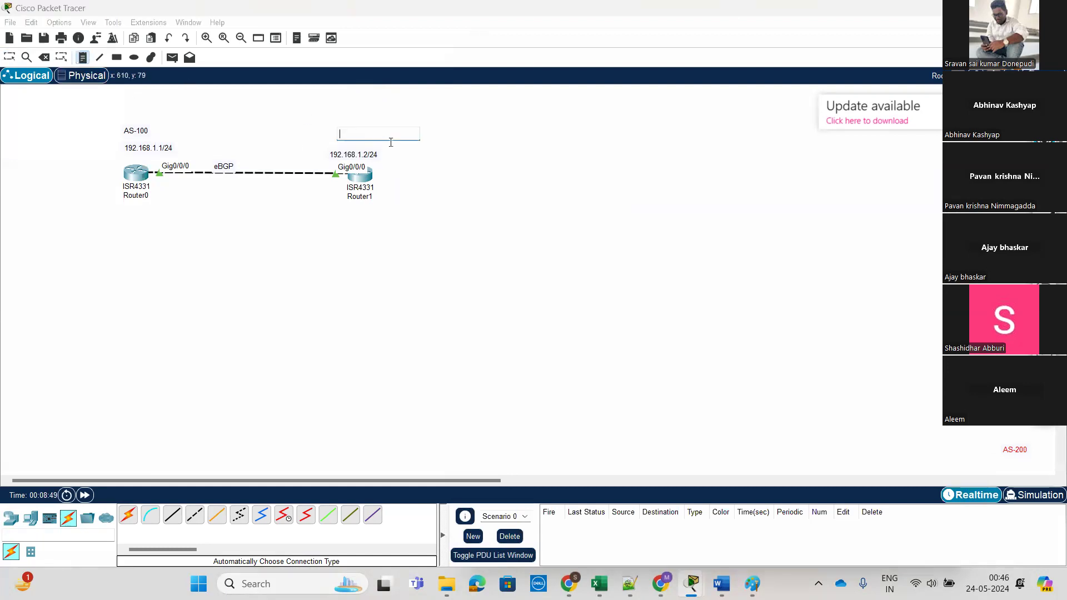
pyautogui.write('AS-100')
pyautogui.click(8, 58)
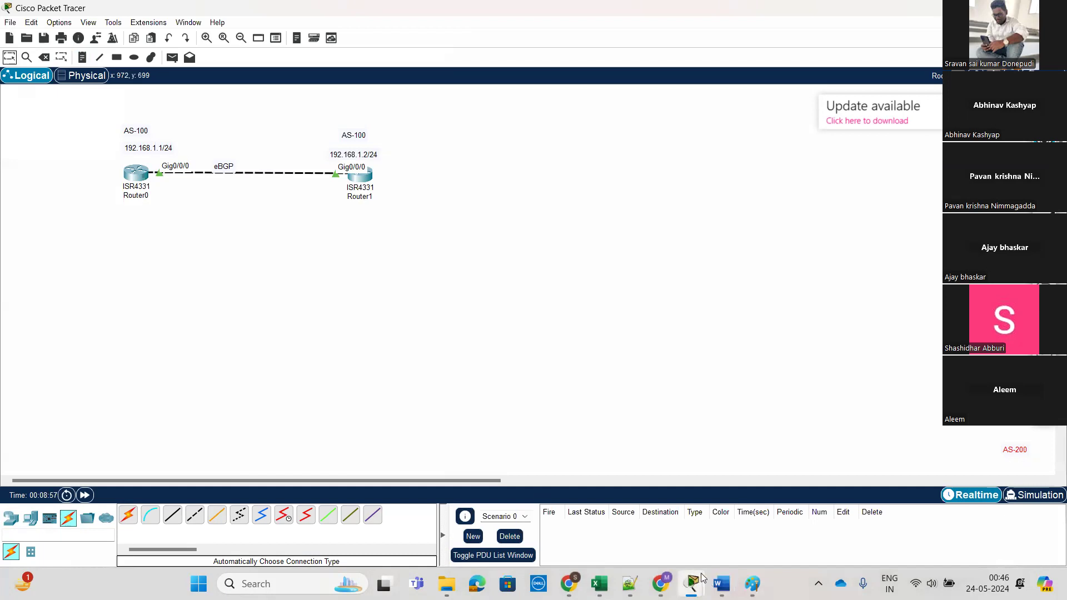
# Step: Return to Router0's command line and try to submit neighbor 192.168.1.2 remote-as 100
pyautogui.moveTo(695, 584)
pyautogui.click(723, 514)
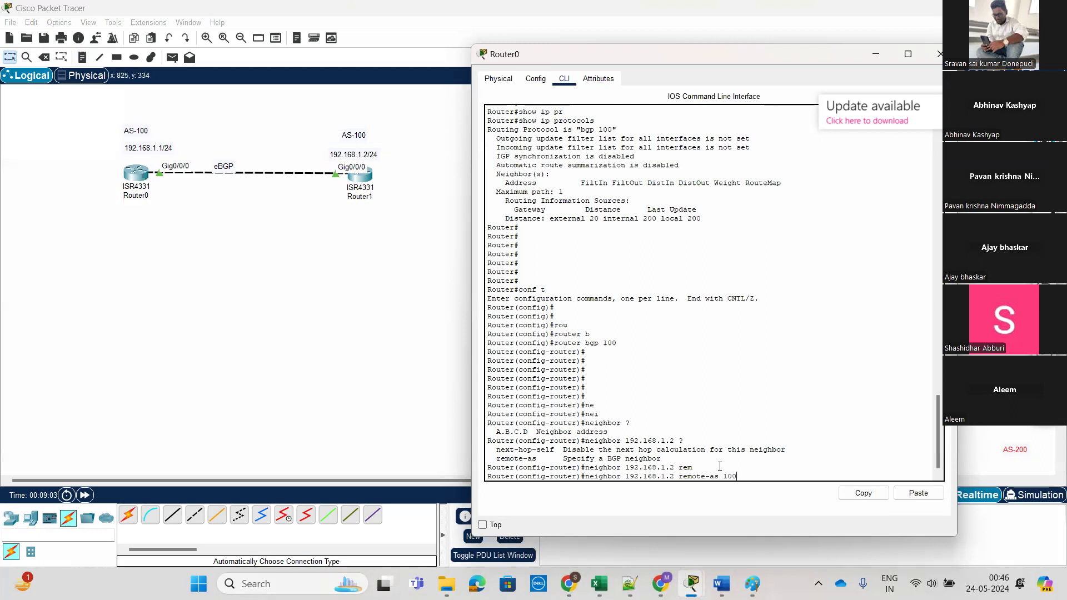
pyautogui.press('Return')
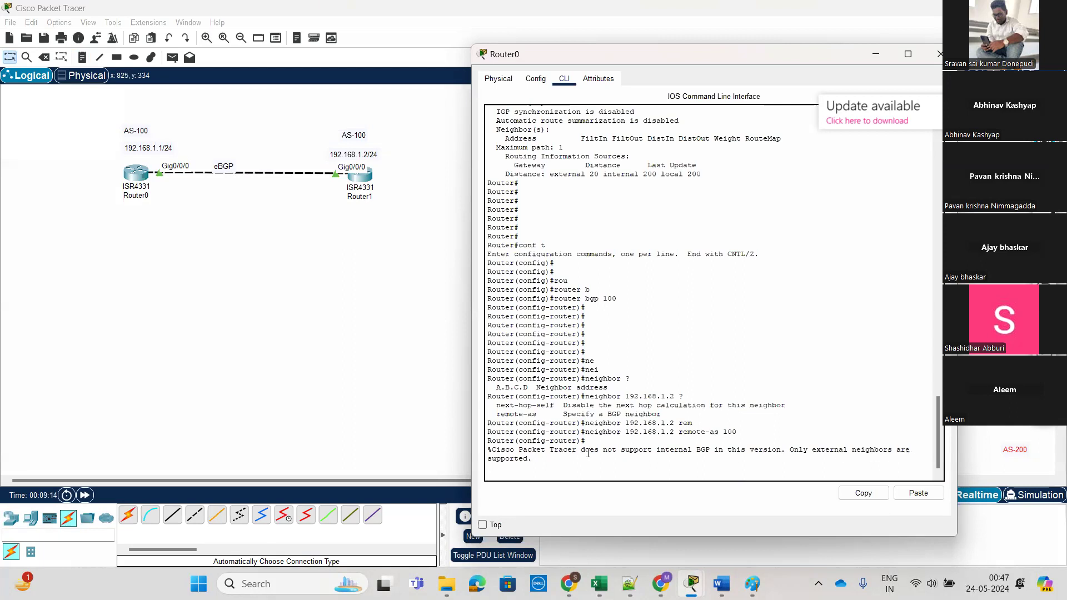
pyautogui.press('Return')
pyautogui.press('Return')
pyautogui.press('Return')
# Step: Remove the internal neighbor entry on Router0 with no neighbor 192.168.1.2 remote-as 100
pyautogui.press('Up')
pyautogui.press('Left')
pyautogui.press('Left')
pyautogui.press('Left')
pyautogui.press('Left')
pyautogui.press('Left')
pyautogui.press('Left')
pyautogui.press('Left')
pyautogui.press('Left')
pyautogui.press('Left')
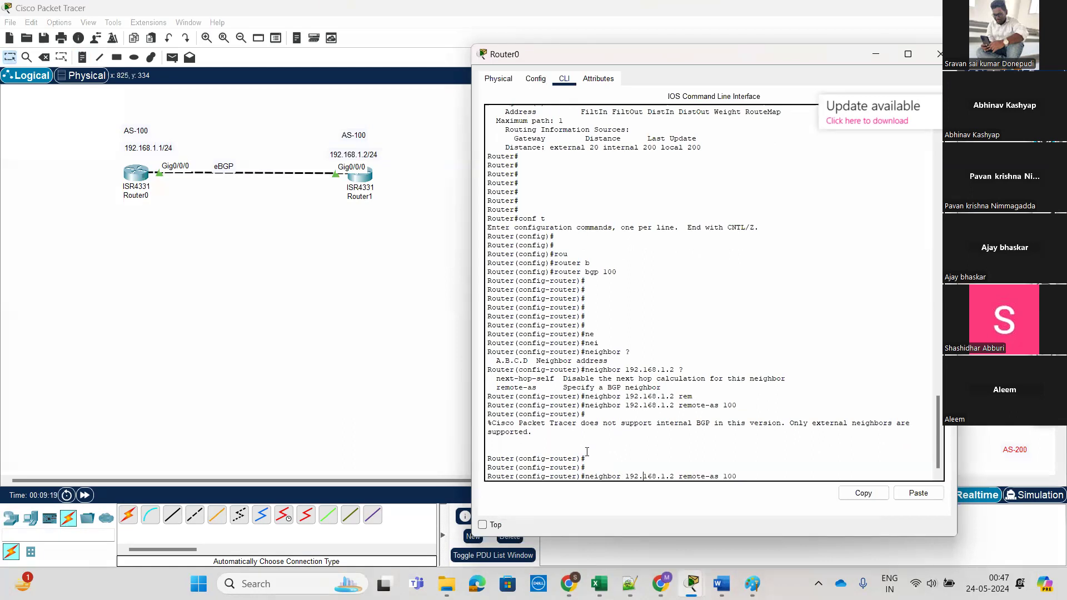
pyautogui.write('no')
pyautogui.press('Return')
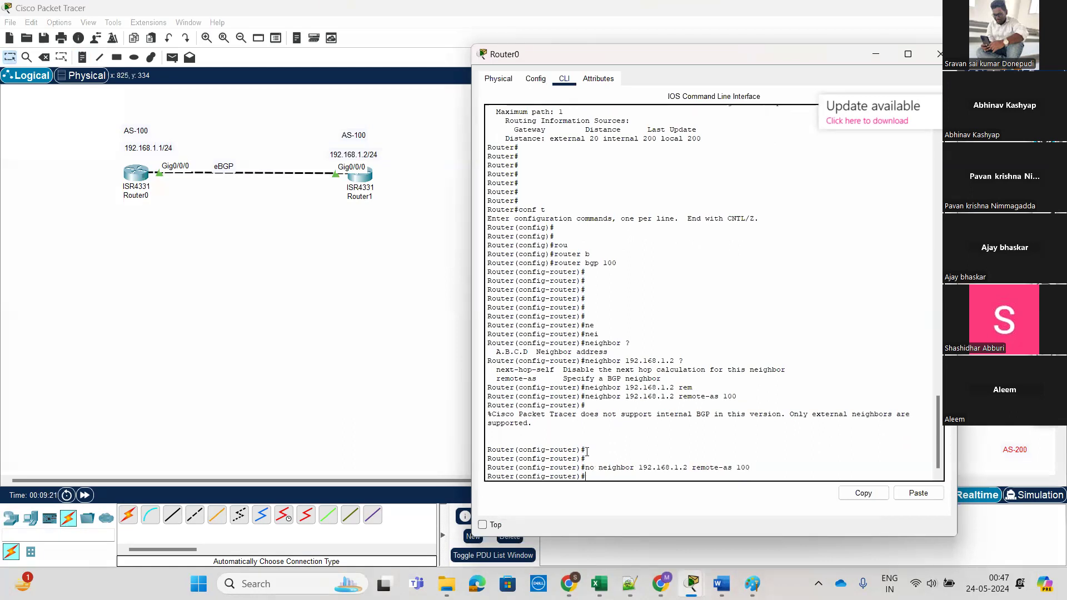
# Step: Move the AS-100 label above Router1 out to the workspace edge and put the AS-200 label back in its place
pyautogui.click(875, 53)
pyautogui.moveTo(349, 136); pyautogui.dragTo(2, 440)
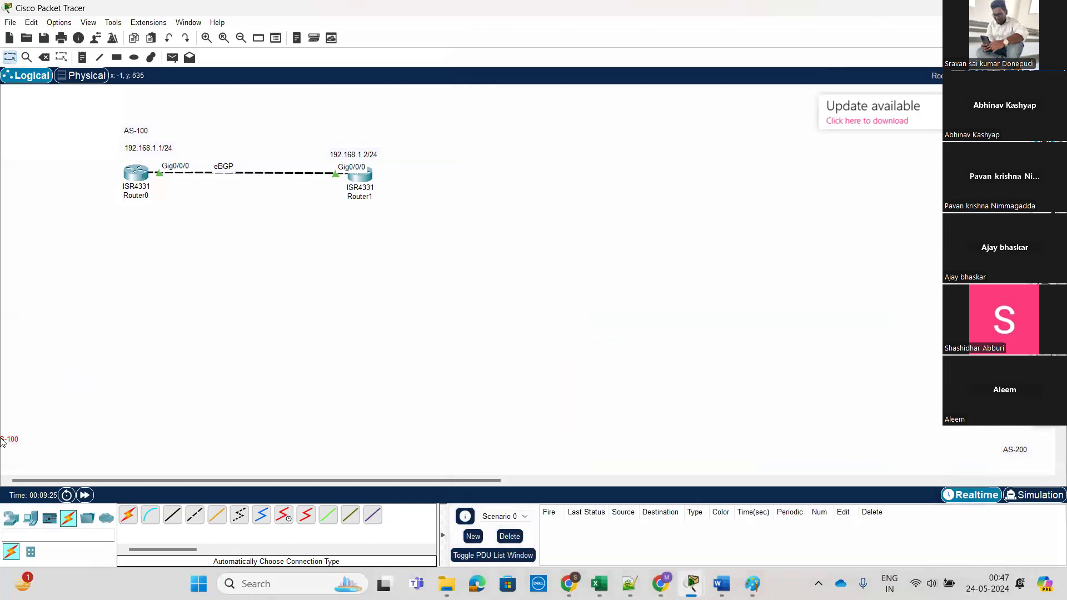
pyautogui.moveTo(1015, 453); pyautogui.dragTo(359, 139)
# Step: Define Router1 as Router0's external BGP neighbor with neighbor 192.168.1.2 remote-as 200
pyautogui.click(139, 174)
pyautogui.click(800, 428)
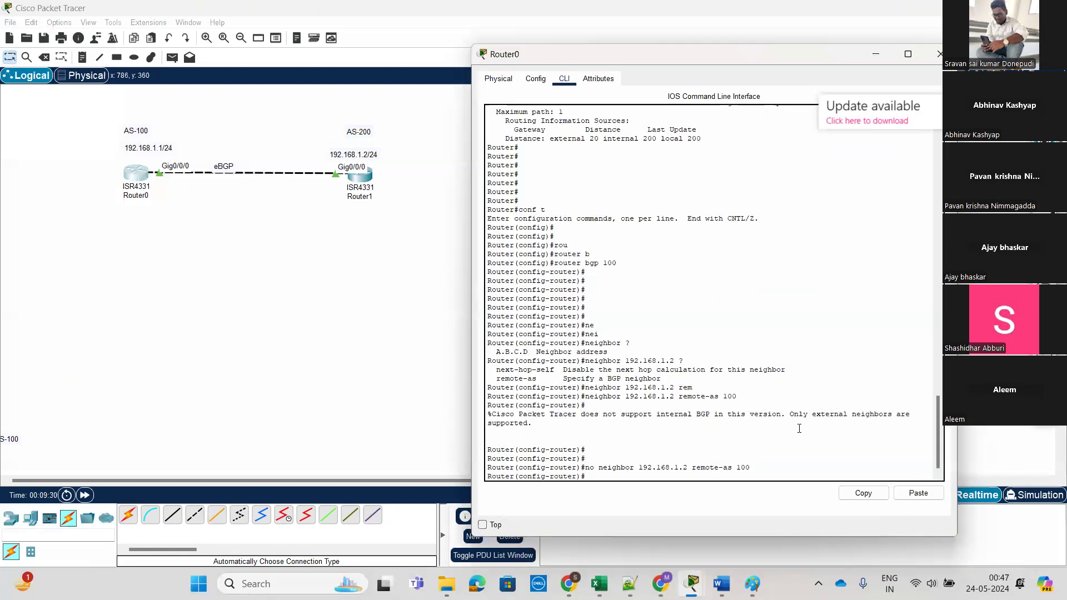
pyautogui.press('Return')
pyautogui.press('Return')
pyautogui.press('Return')
pyautogui.press('Return')
pyautogui.write('n')
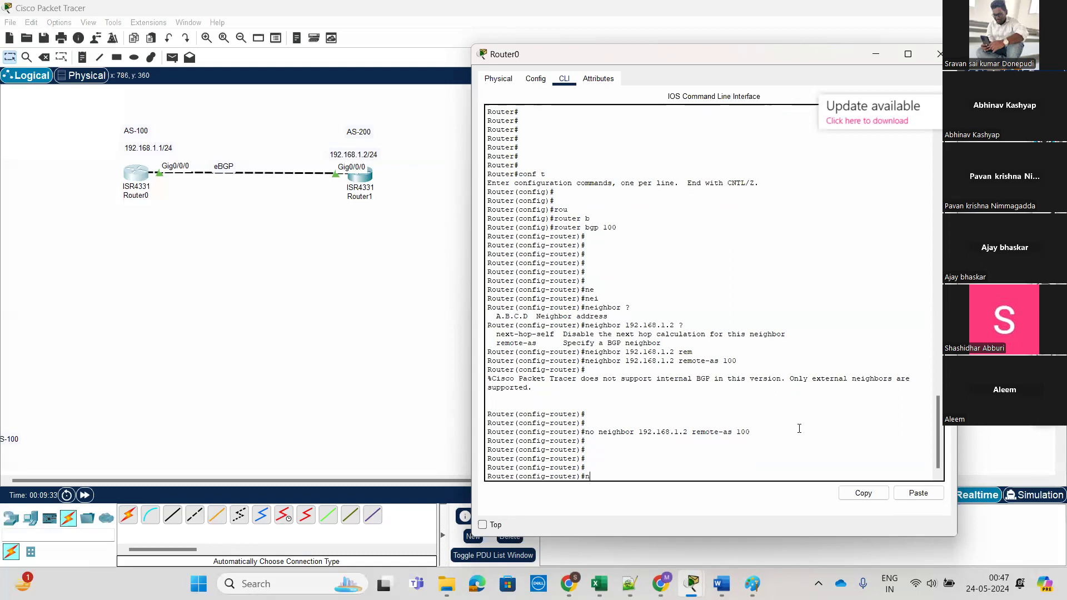
pyautogui.press('Tab')
pyautogui.write('i')
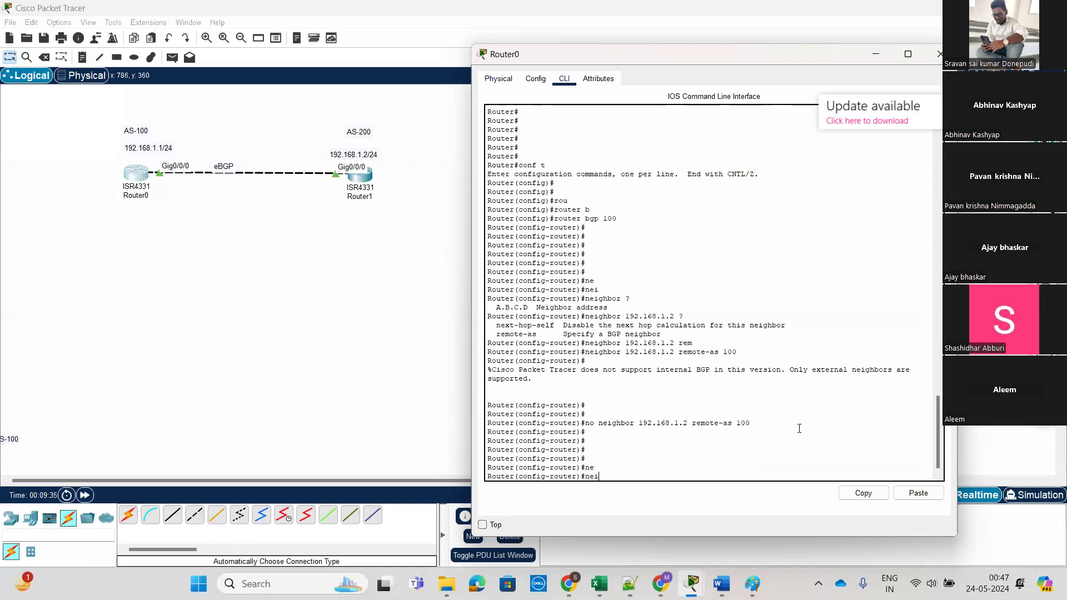
pyautogui.press('Tab')
pyautogui.write('192.168')
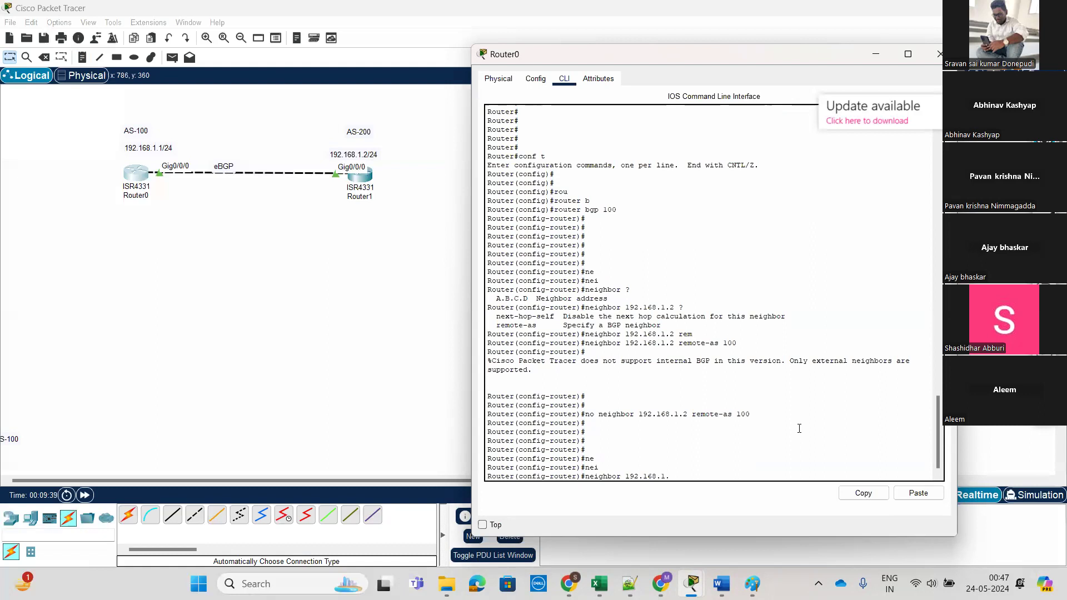
pyautogui.write('.1.2 re')
pyautogui.press('Tab')
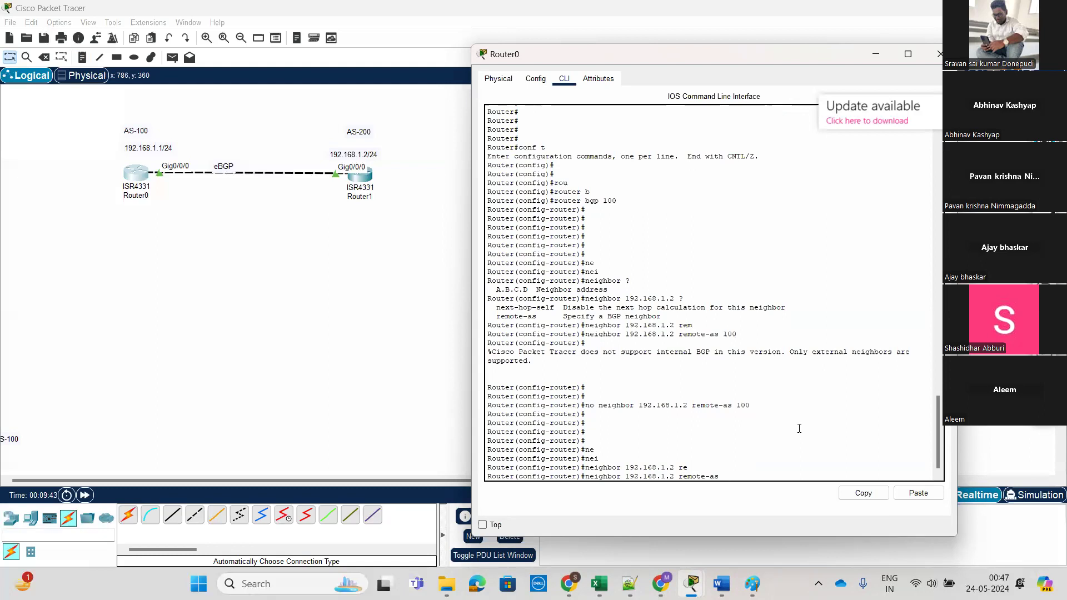
pyautogui.write('200')
pyautogui.press('Return')
pyautogui.press('Return')
pyautogui.press('Return')
pyautogui.press('Return')
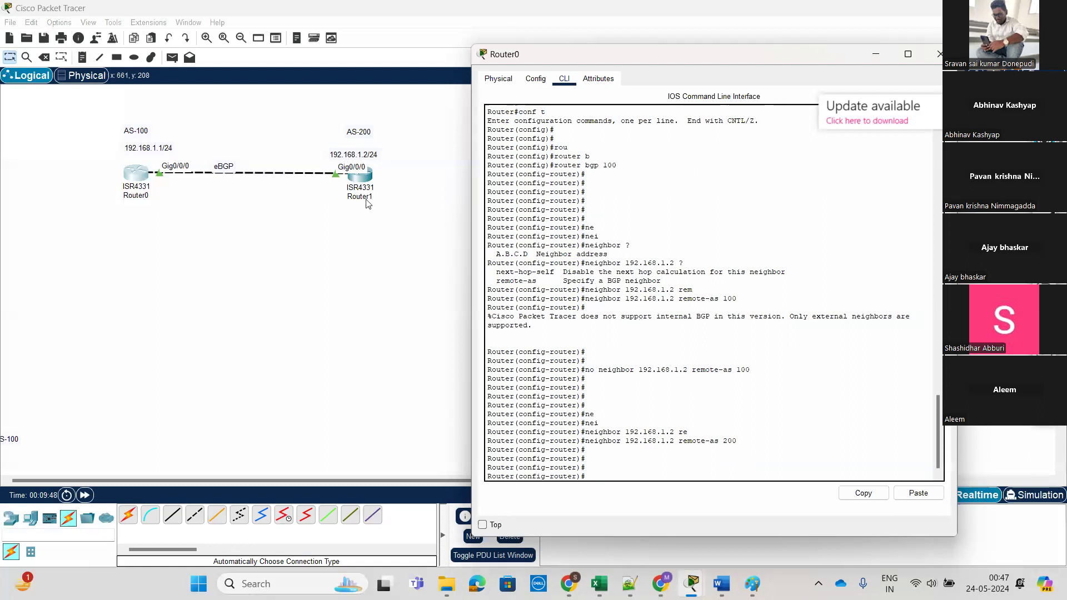
# Step: Open Router1's command line and enter global configuration mode with conf terminal
pyautogui.click(365, 179)
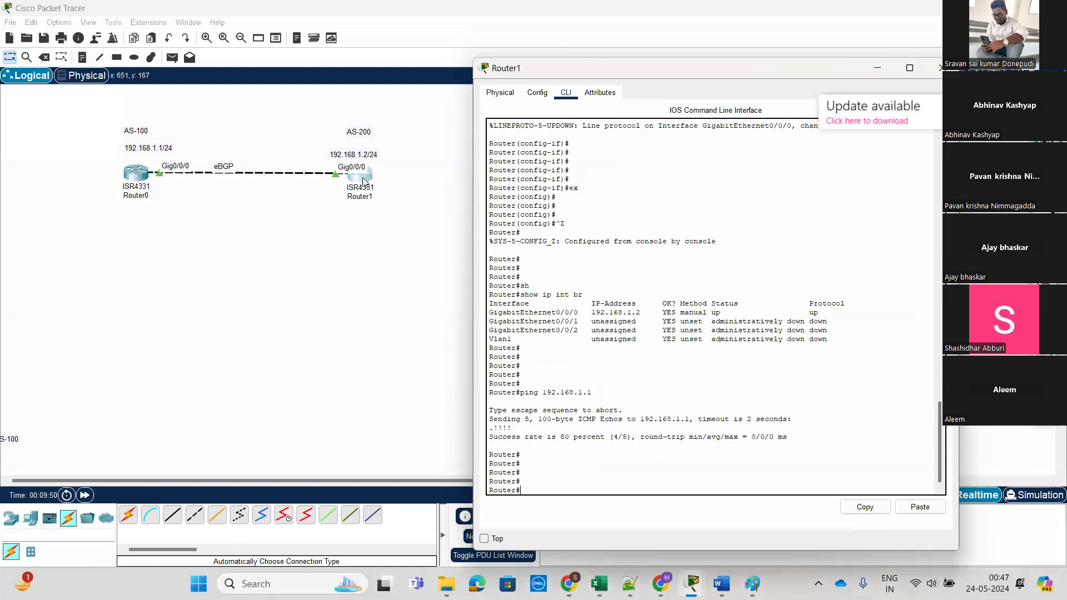
pyautogui.press('Return')
pyautogui.press('Return')
pyautogui.write('conf t')
pyautogui.press('Tab')
pyautogui.press('Return')
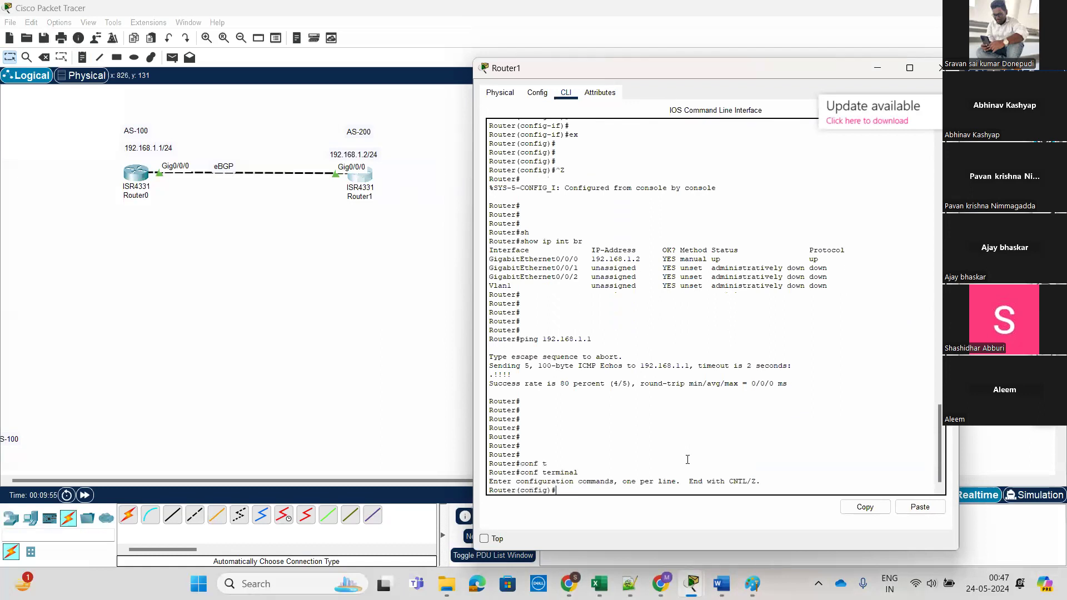
pyautogui.write('int')
pyautogui.press('Tab')
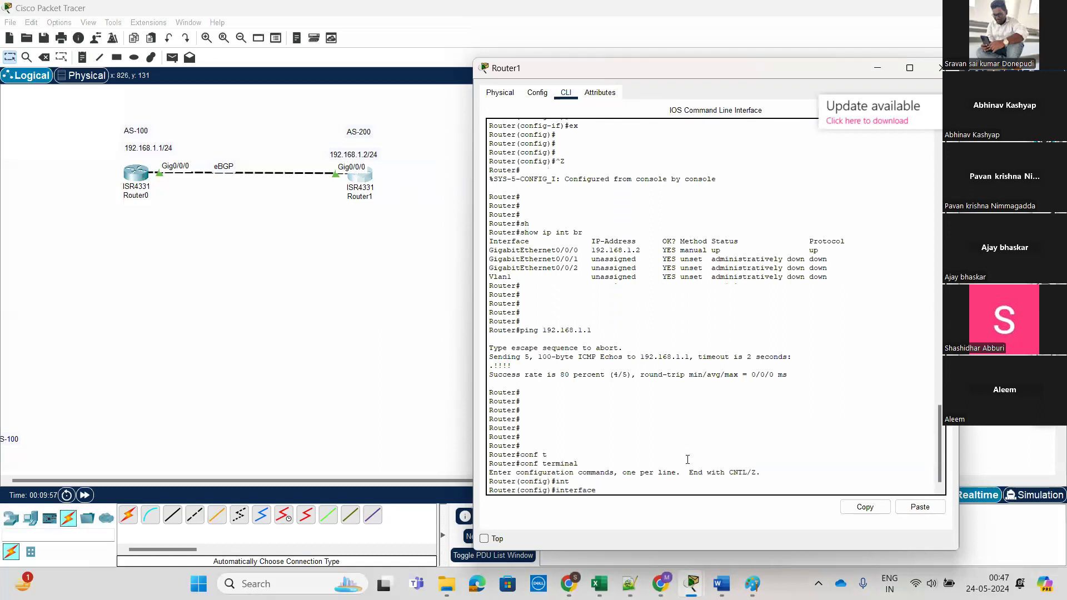
pyautogui.write('g')
pyautogui.press('Tab')
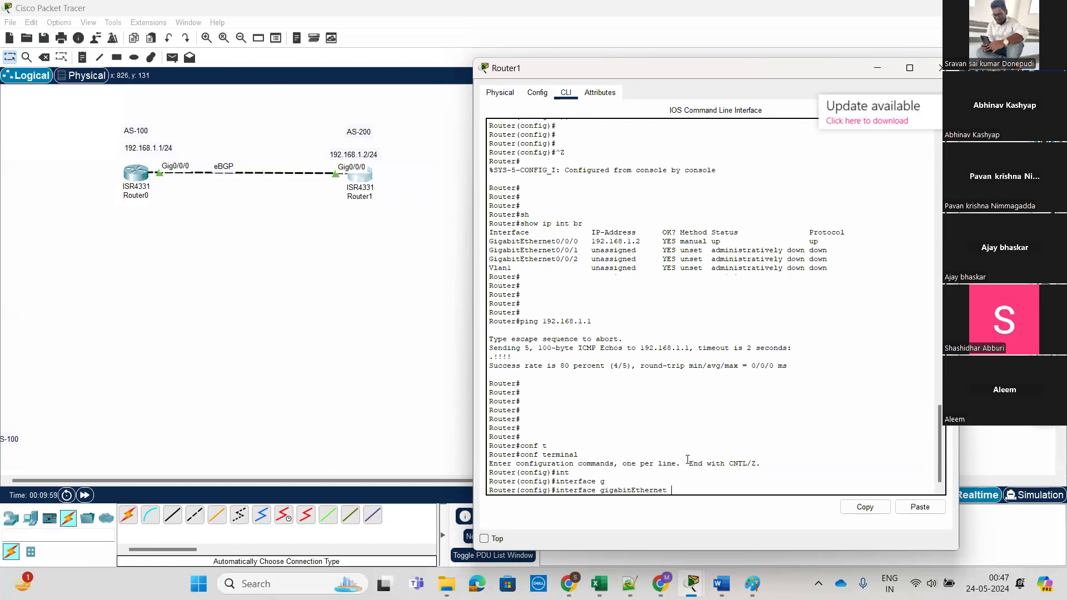
pyautogui.write('0/0')
pyautogui.press('BackSpace')
pyautogui.press('BackSpace')
pyautogui.press('BackSpace')
pyautogui.press('BackSpace')
pyautogui.press('BackSpace')
pyautogui.press('BackSpace')
pyautogui.press('BackSpace')
pyautogui.press('BackSpace')
pyautogui.press('BackSpace')
pyautogui.press('BackSpace')
pyautogui.press('BackSpace')
pyautogui.press('BackSpace')
pyautogui.press('BackSpace')
pyautogui.press('BackSpace')
pyautogui.press('BackSpace')
pyautogui.press('BackSpace')
pyautogui.press('BackSpace')
pyautogui.press('BackSpace')
pyautogui.press('BackSpace')
pyautogui.press('BackSpace')
pyautogui.press('Return')
pyautogui.press('Return')
pyautogui.press('Return')
pyautogui.press('Return')
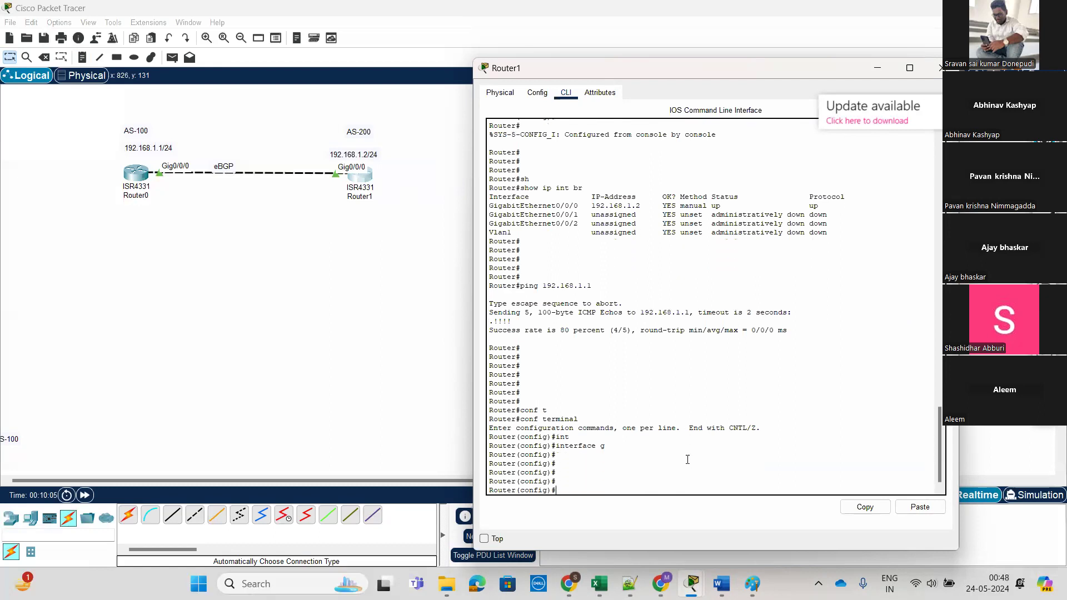
# Step: Start the BGP process on Router1 for its autonomous system with router bgp 200
pyautogui.write('rou')
pyautogui.press('Tab')
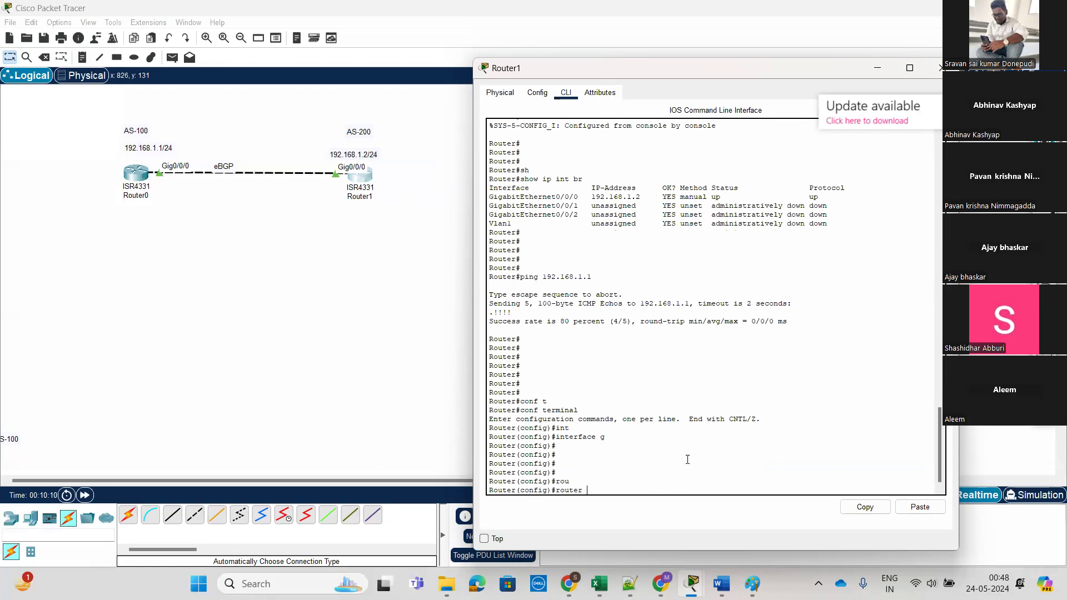
pyautogui.write('b')
pyautogui.press('Tab')
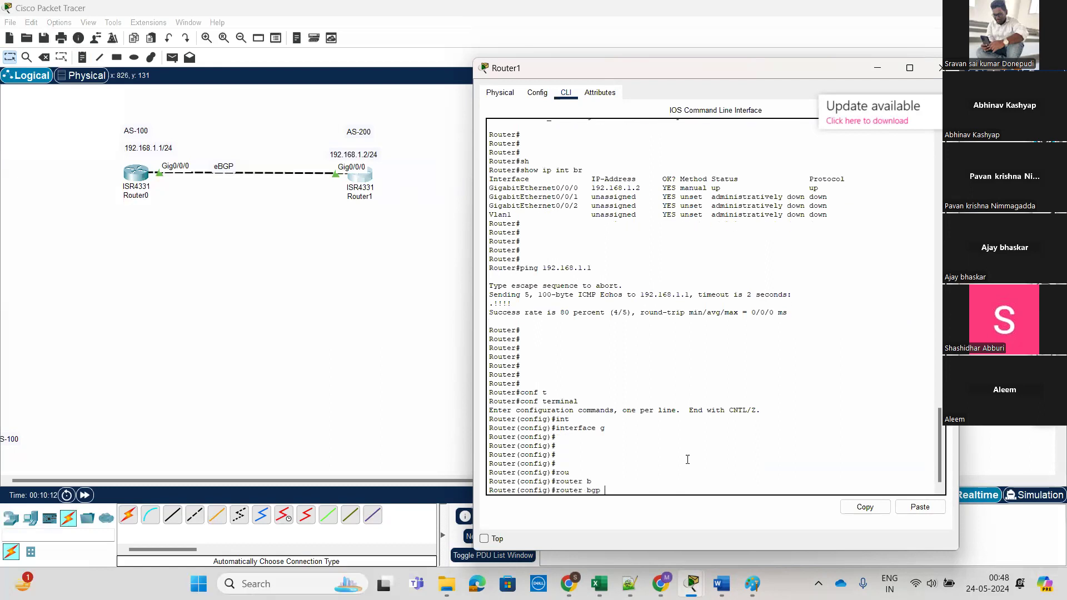
pyautogui.write('?')
pyautogui.write('200')
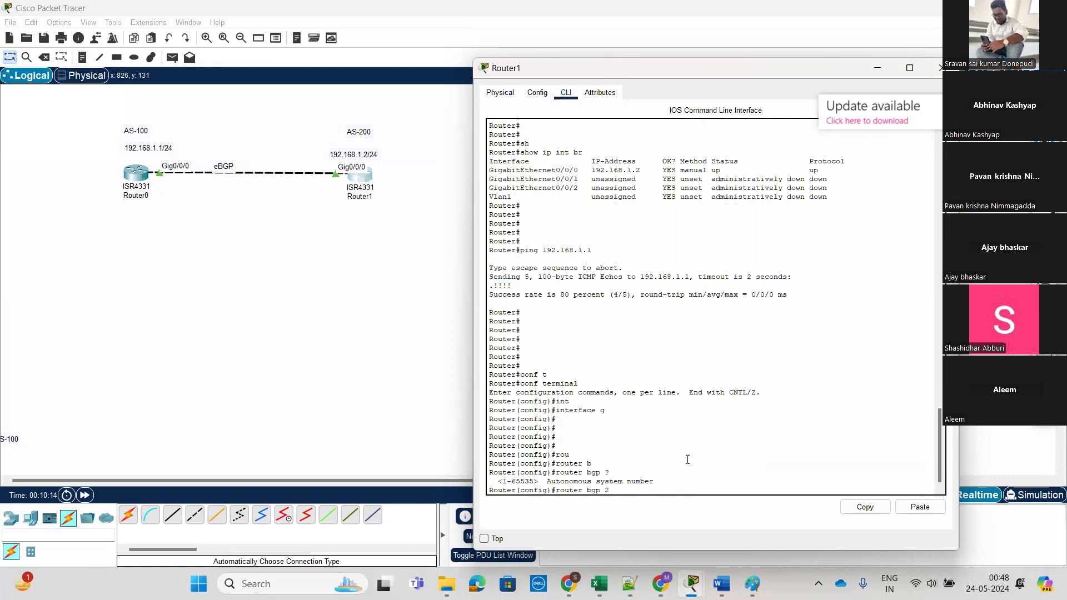
pyautogui.press('Return')
pyautogui.press('Return')
pyautogui.press('Return')
pyautogui.press('Return')
pyautogui.press('Return')
pyautogui.press('Return')
pyautogui.press('Return')
pyautogui.press('Return')
pyautogui.press('Return')
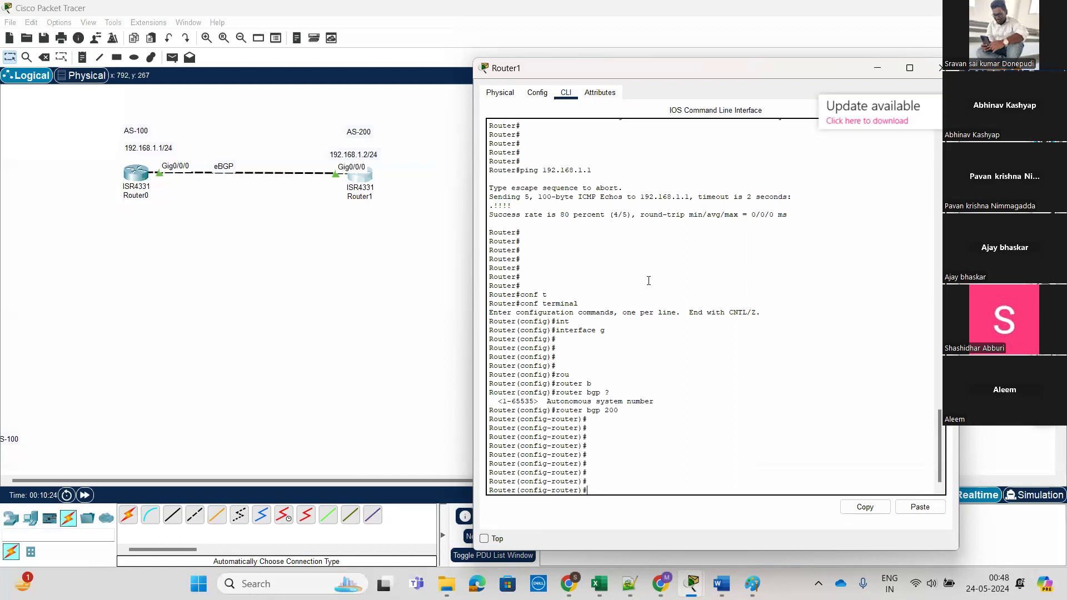
# Step: Try to define a BGP neighbor on Router1 with neighbor 192.168.1.2 remote-as 100
pyautogui.write('i')
pyautogui.press('Tab')
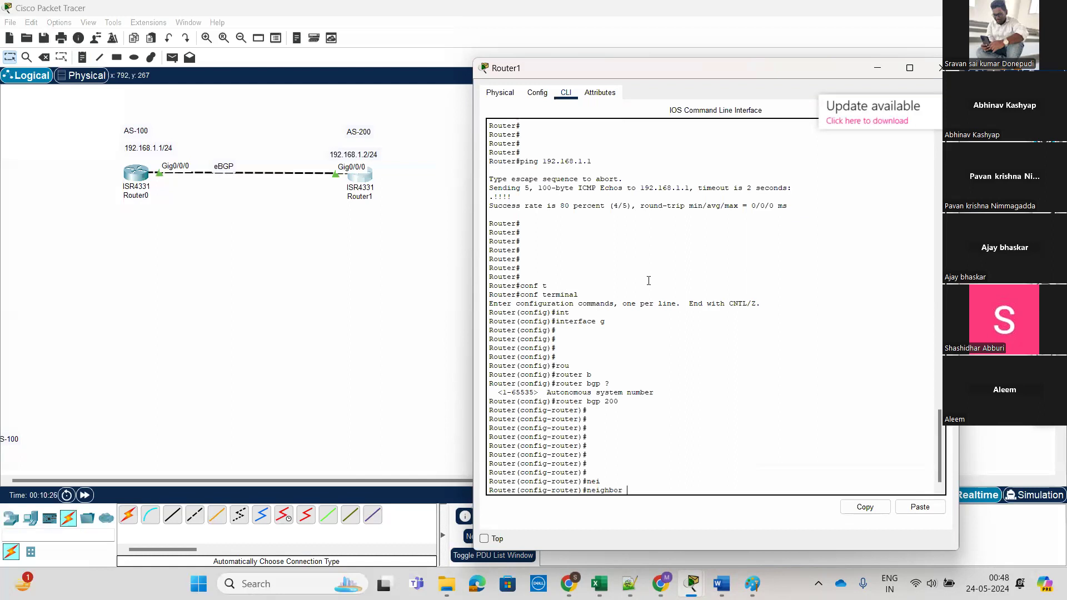
pyautogui.write('192.168.1.2 rem')
pyautogui.press('Tab')
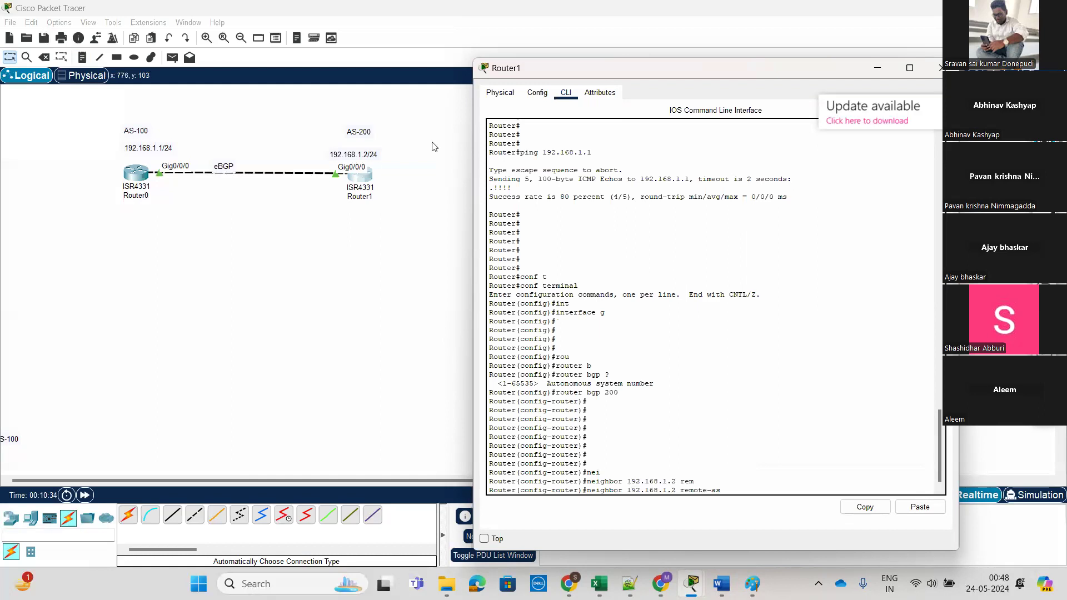
pyautogui.write('100')
pyautogui.press('Return')
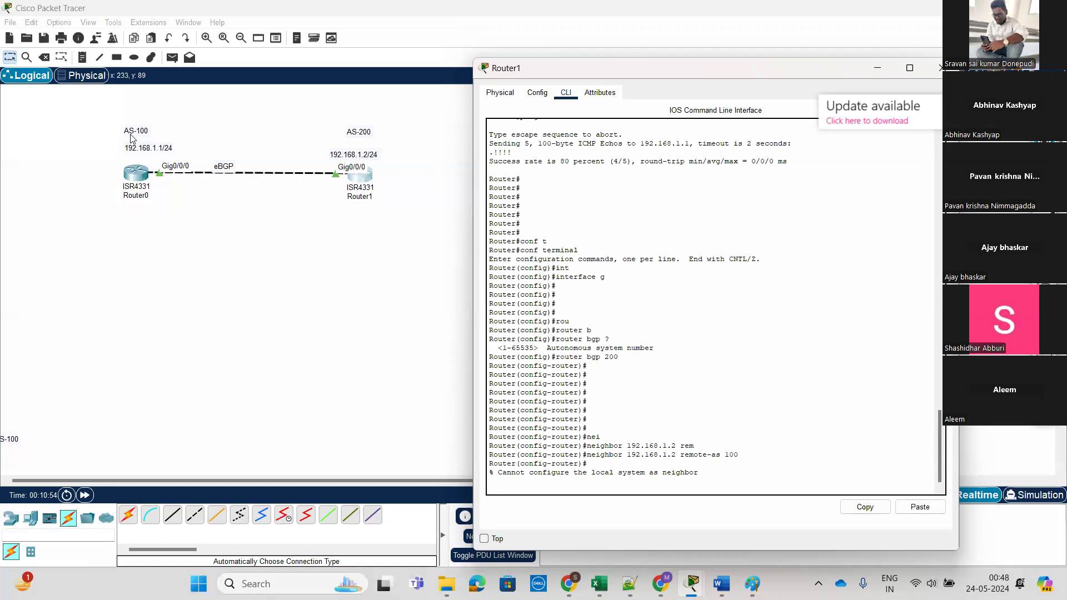
pyautogui.press('Return')
pyautogui.press('Return')
# Step: Define Router0 as Router1's external BGP neighbor with neighbor 192.168.1.1 remote-as 100
pyautogui.press('Up')
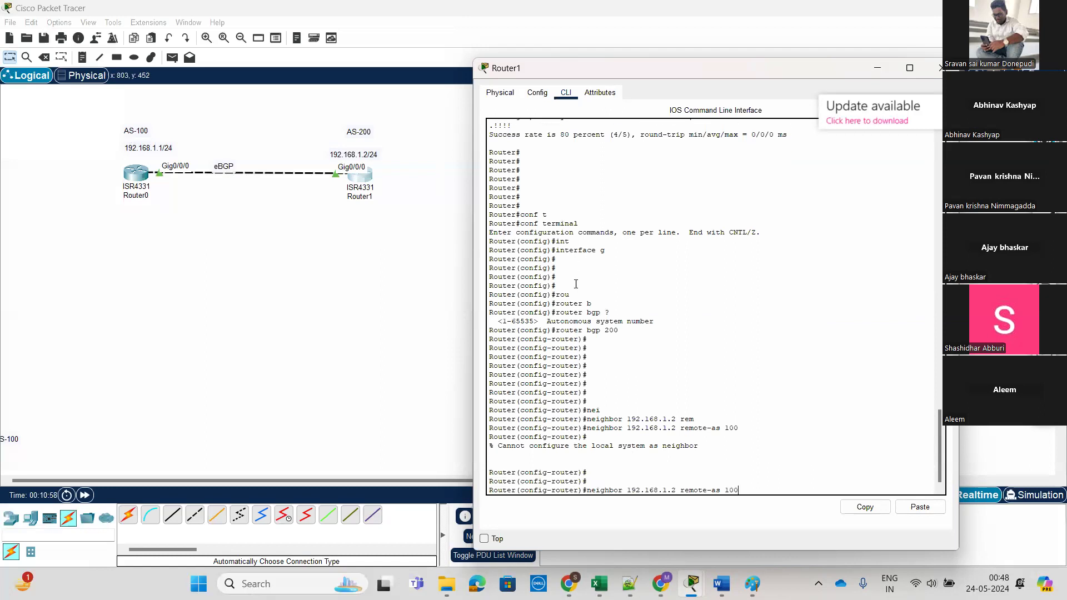
pyautogui.press('Left')
pyautogui.press('Left')
pyautogui.press('Left')
pyautogui.press('Left')
pyautogui.press('BackSpace')
pyautogui.write('1')
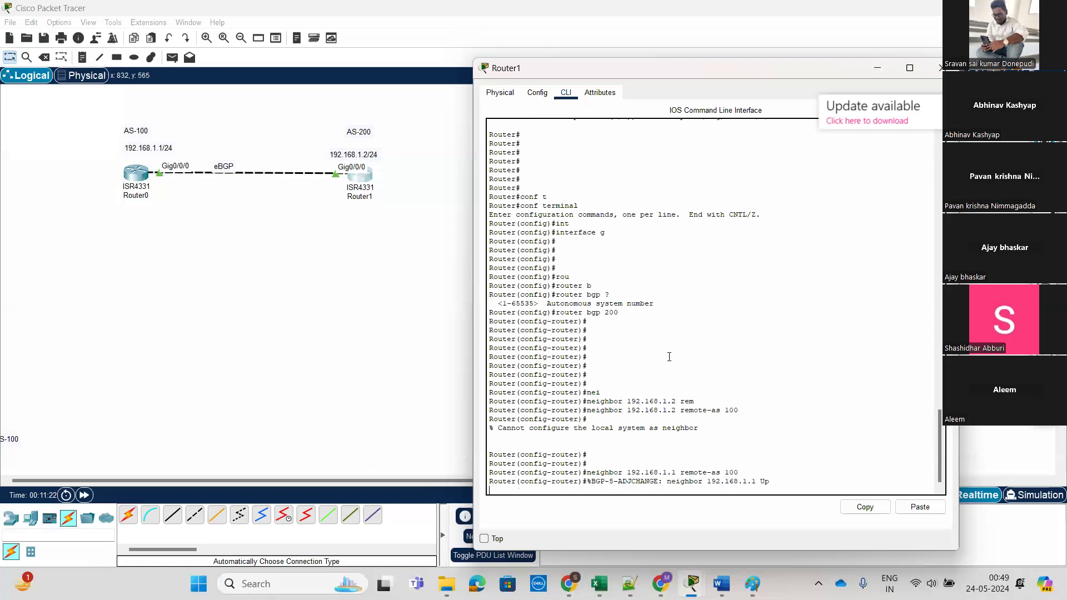
pyautogui.press('Return')
pyautogui.press('Return')
pyautogui.press('Return')
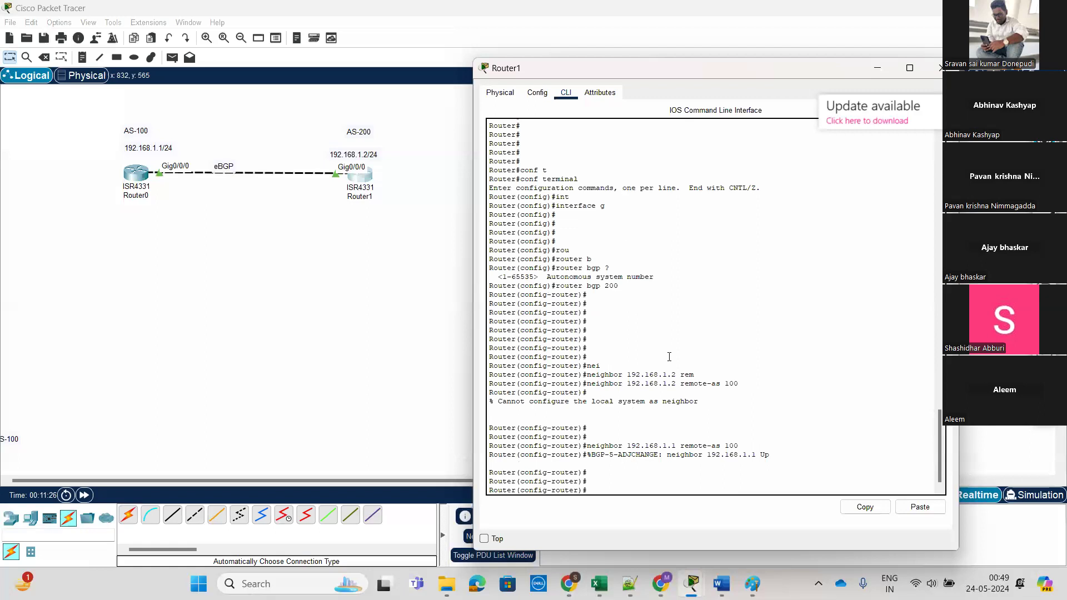
pyautogui.press('Return')
pyautogui.press('Return')
pyautogui.press('Return')
pyautogui.press('Return')
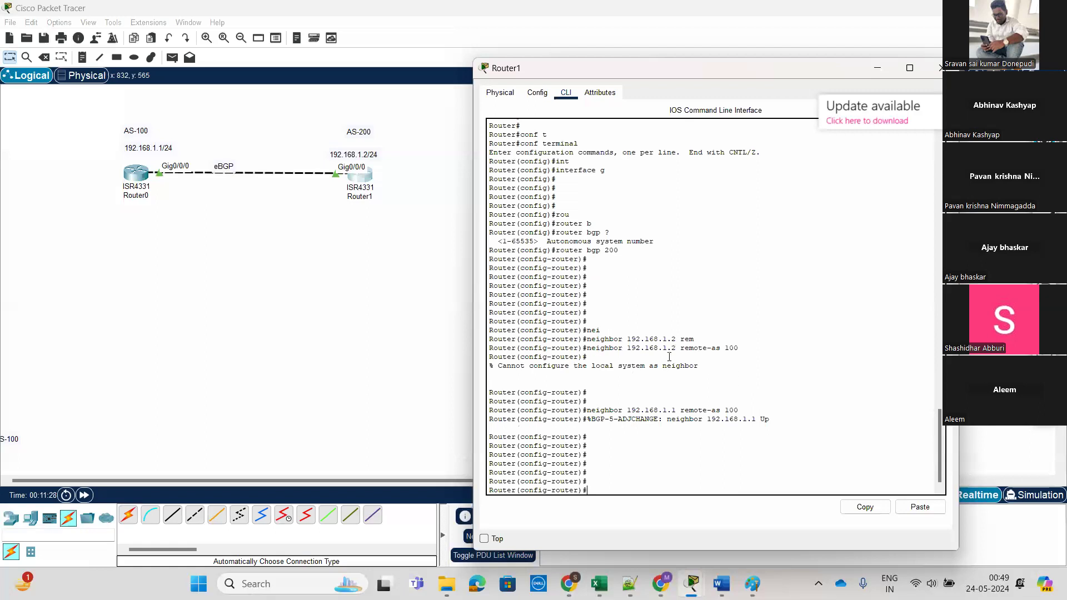
pyautogui.press('Return')
pyautogui.press('Return')
pyautogui.press('Return')
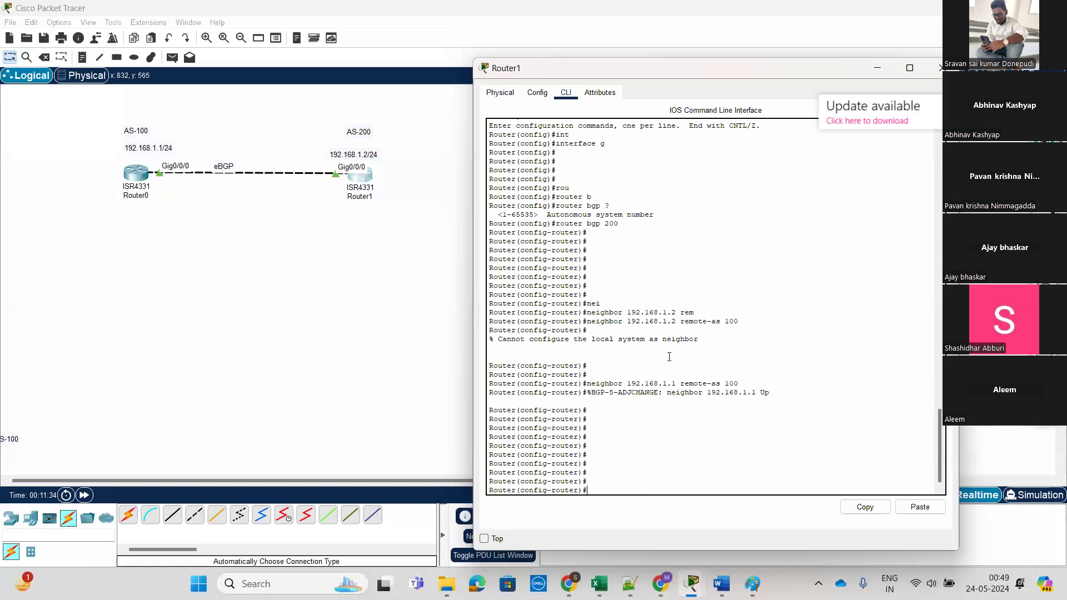
# Step: Exit BGP router configuration mode on Router1 to return to global configuration mode
pyautogui.write('ex')
pyautogui.press('Return')
pyautogui.press('Return')
pyautogui.press('Return')
pyautogui.press('Return')
pyautogui.press('Return')
pyautogui.press('Return')
pyautogui.press('Return')
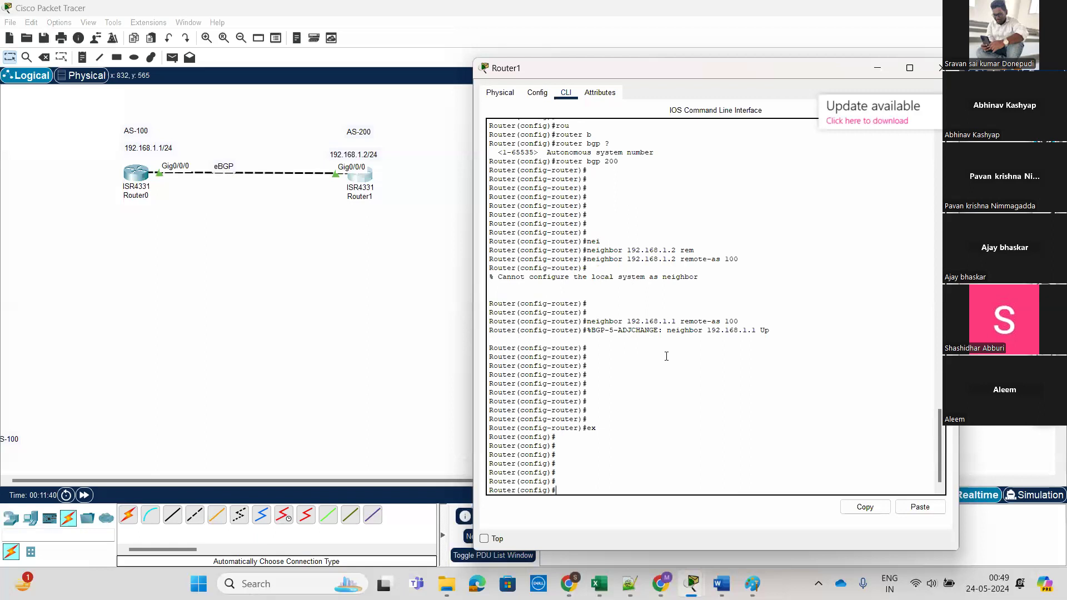
pyautogui.press('Return')
pyautogui.press('Return')
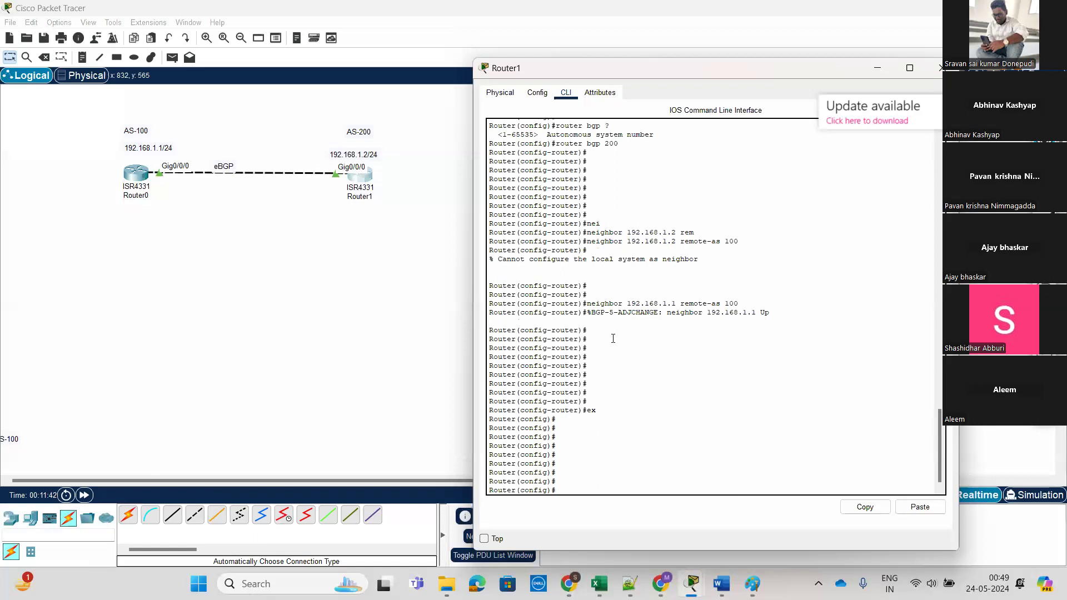
# Step: Highlight the BGP neighbor status message on Router1, and examine the matching message on Router0
pyautogui.moveTo(590, 312); pyautogui.dragTo(772, 313)
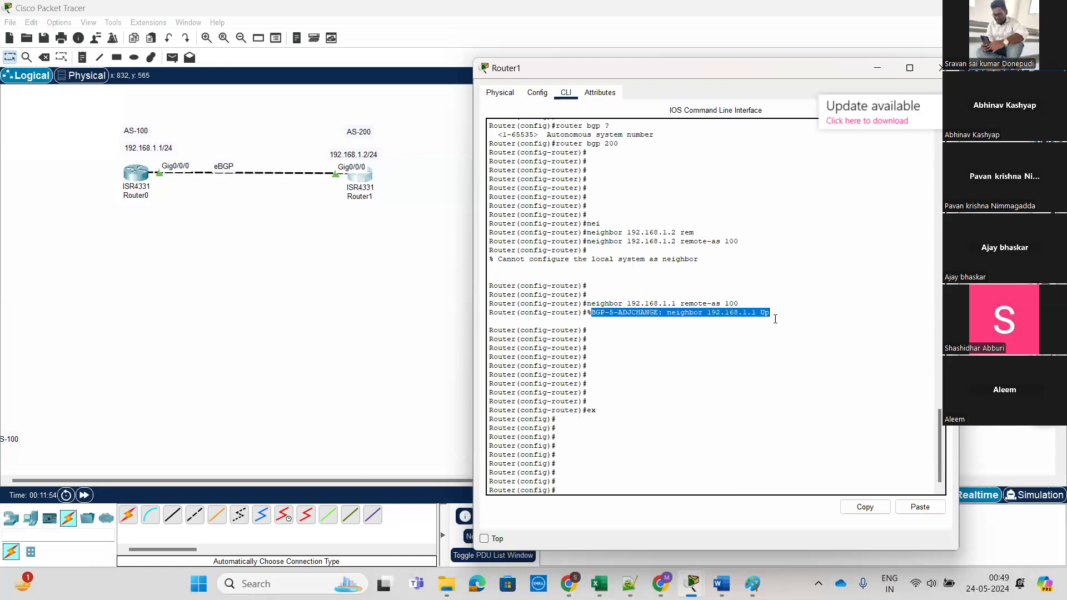
pyautogui.click(139, 179)
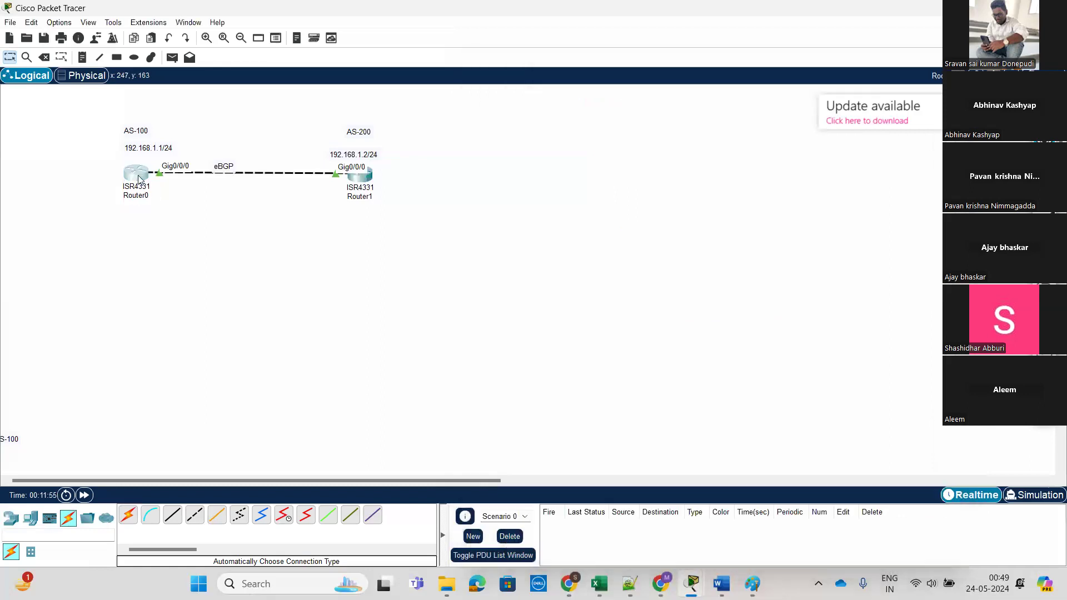
pyautogui.click(139, 179)
pyautogui.moveTo(591, 463); pyautogui.dragTo(774, 465)
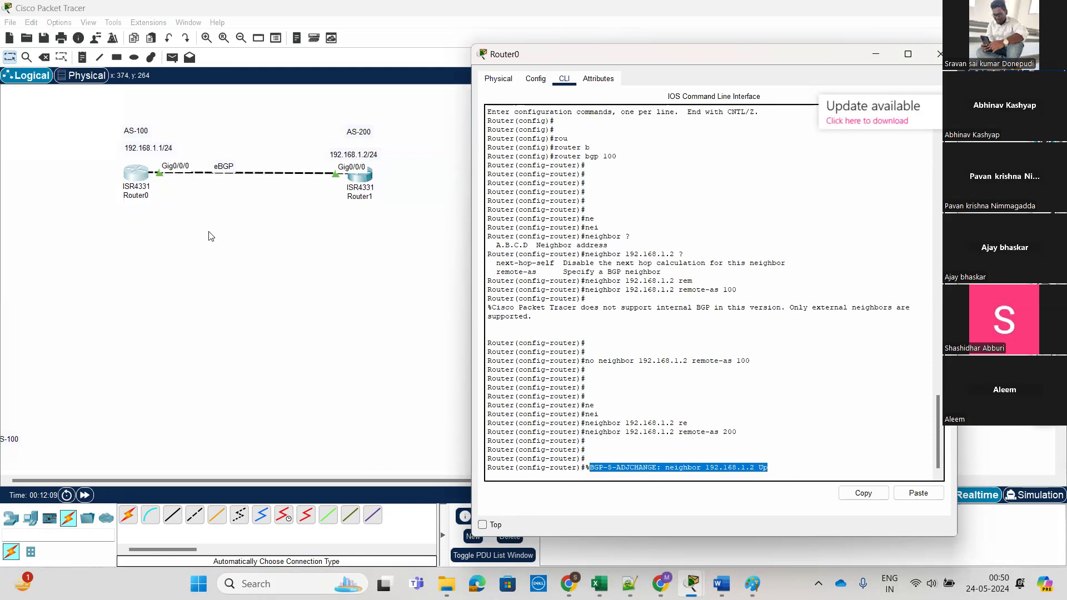
# Step: Leave BGP configuration mode on Router0 and return to the privileged EXEC prompt
pyautogui.click(788, 420)
pyautogui.press('Return')
pyautogui.press('Return')
pyautogui.press('Return')
pyautogui.press('Return')
pyautogui.press('Return')
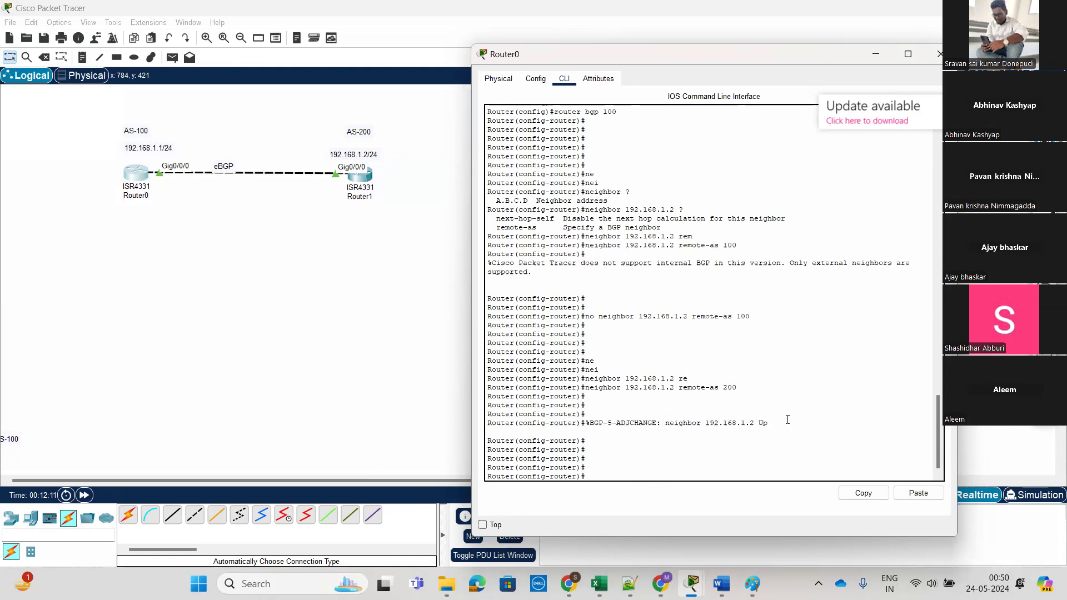
pyautogui.hotkey('ctrl', 'z')
pyautogui.press('Return')
pyautogui.press('Return')
pyautogui.press('Return')
pyautogui.press('Return')
pyautogui.press('Return')
pyautogui.press('Return')
pyautogui.press('Return')
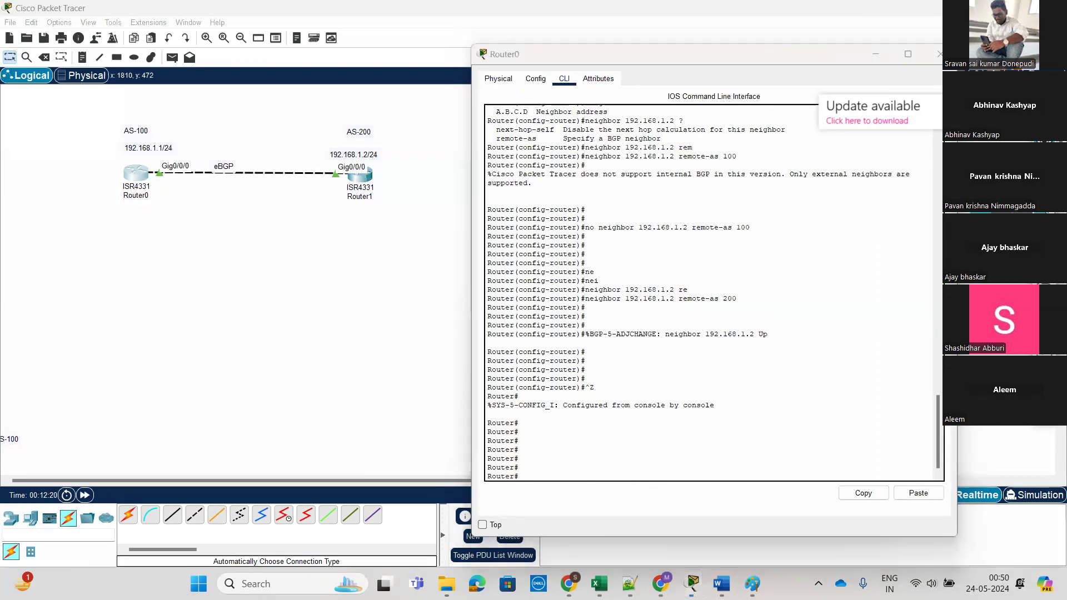
# Step: Handwrite a list including BGP and routing below the topology and mark it with a tick, arrows and underlines
pyautogui.moveTo(139, 305)
pyautogui.mouseDown()
pyautogui.moveTo(139, 320)
pyautogui.moveTo(179, 300)
pyautogui.moveTo(185, 314)
pyautogui.mouseUp()
pyautogui.click(170, 285)
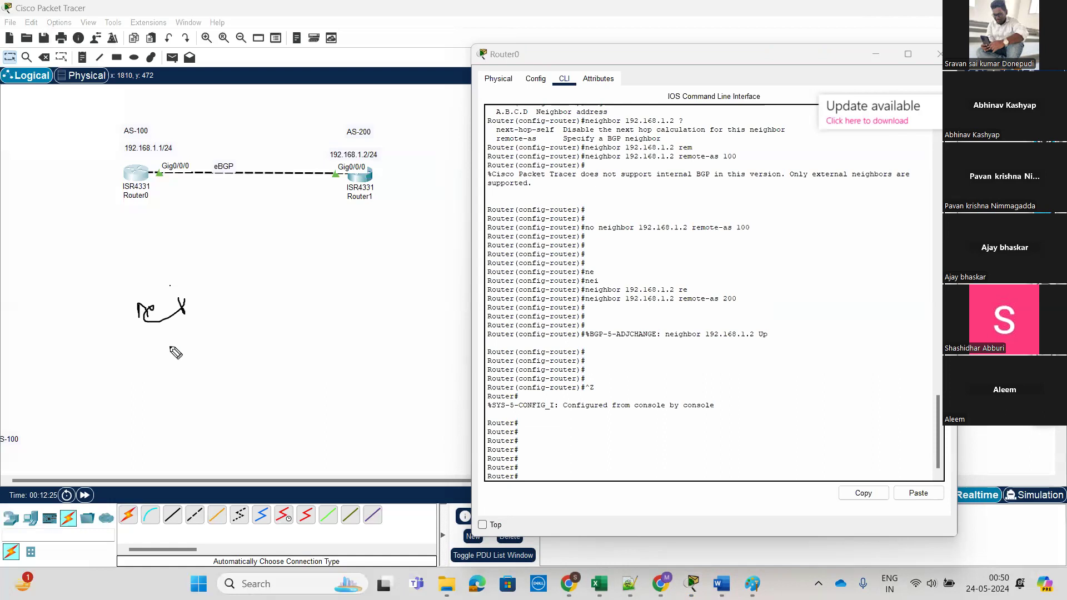
pyautogui.moveTo(145, 367)
pyautogui.mouseDown()
pyautogui.moveTo(161, 367)
pyautogui.moveTo(158, 376)
pyautogui.moveTo(179, 334)
pyautogui.moveTo(178, 348)
pyautogui.mouseUp()
pyautogui.moveTo(166, 421)
pyautogui.mouseDown()
pyautogui.moveTo(171, 404)
pyautogui.moveTo(183, 415)
pyautogui.moveTo(209, 412)
pyautogui.moveTo(228, 369)
pyautogui.mouseUp()
pyautogui.moveTo(193, 293); pyautogui.dragTo(224, 276)
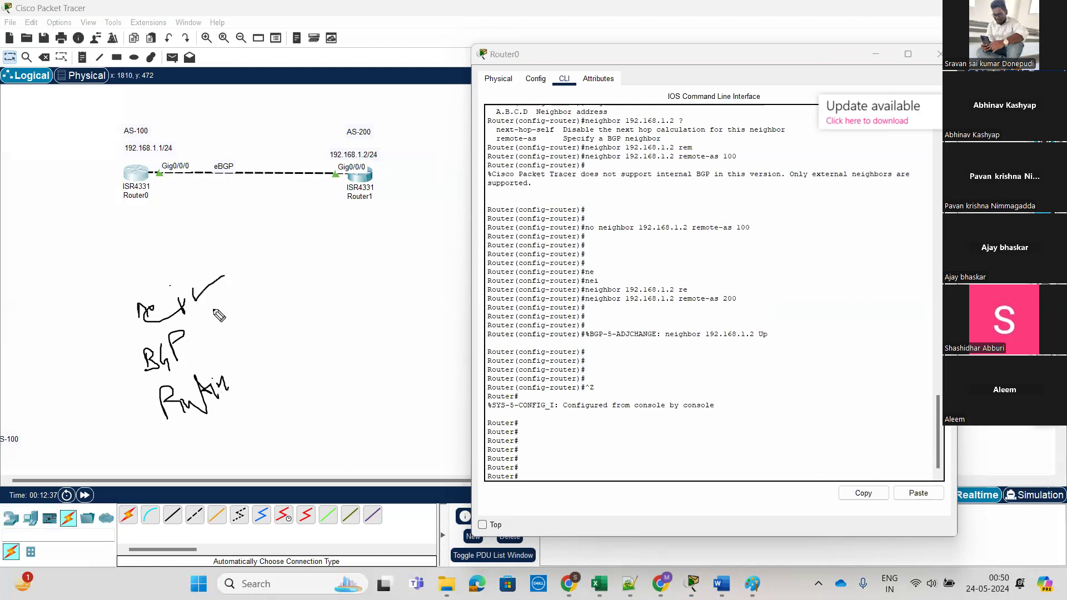
pyautogui.moveTo(196, 331); pyautogui.dragTo(253, 306)
pyautogui.moveTo(199, 347); pyautogui.dragTo(267, 321)
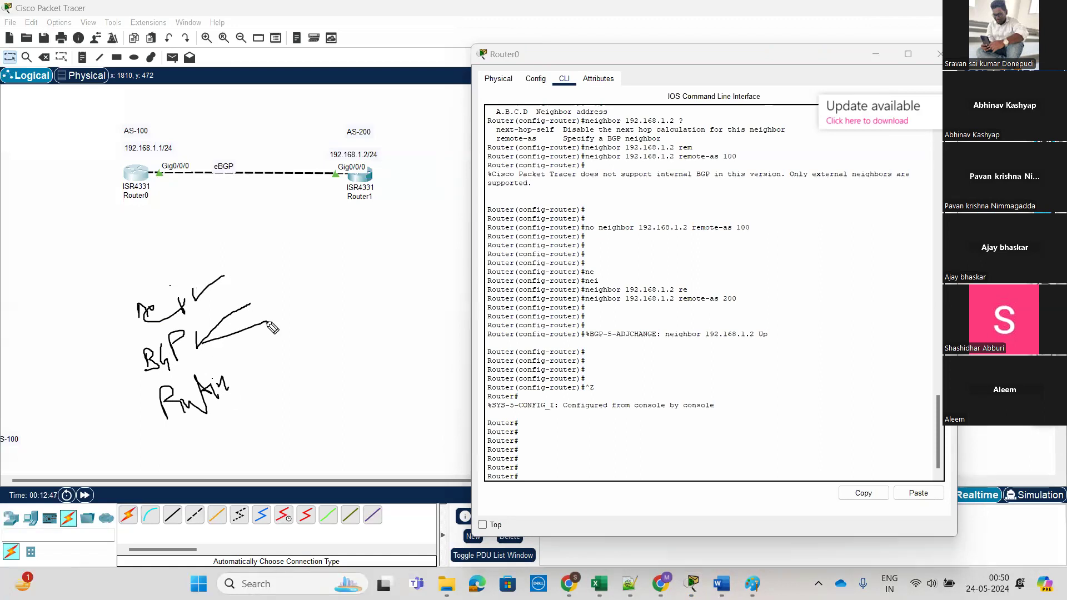
pyautogui.moveTo(213, 294)
pyautogui.mouseDown()
pyautogui.moveTo(261, 286)
pyautogui.moveTo(247, 279)
pyautogui.moveTo(269, 285)
pyautogui.moveTo(259, 289)
pyautogui.mouseUp()
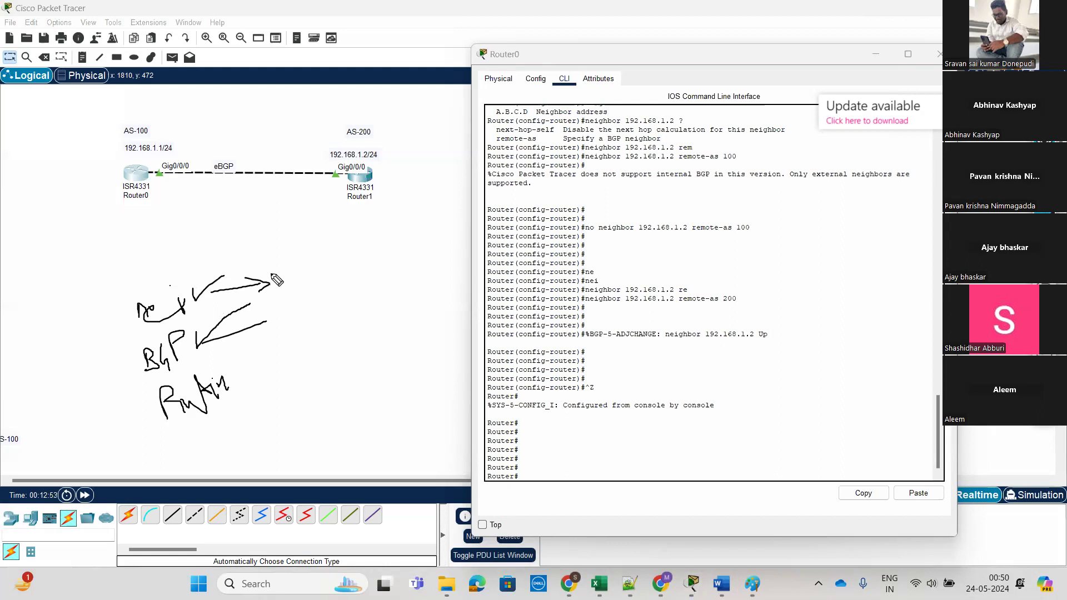
pyautogui.moveTo(243, 382)
pyautogui.mouseDown()
pyautogui.moveTo(289, 365)
pyautogui.moveTo(272, 360)
pyautogui.moveTo(277, 382)
pyautogui.mouseUp()
pyautogui.moveTo(158, 437); pyautogui.dragTo(276, 408)
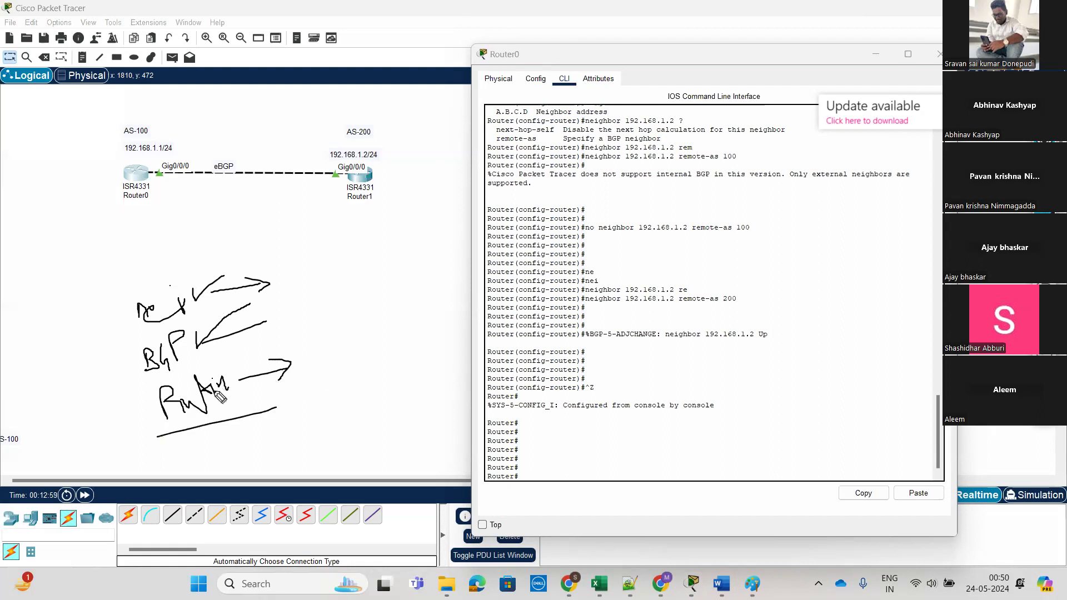
pyautogui.moveTo(132, 383); pyautogui.dragTo(226, 361)
pyautogui.moveTo(106, 335); pyautogui.dragTo(192, 317)
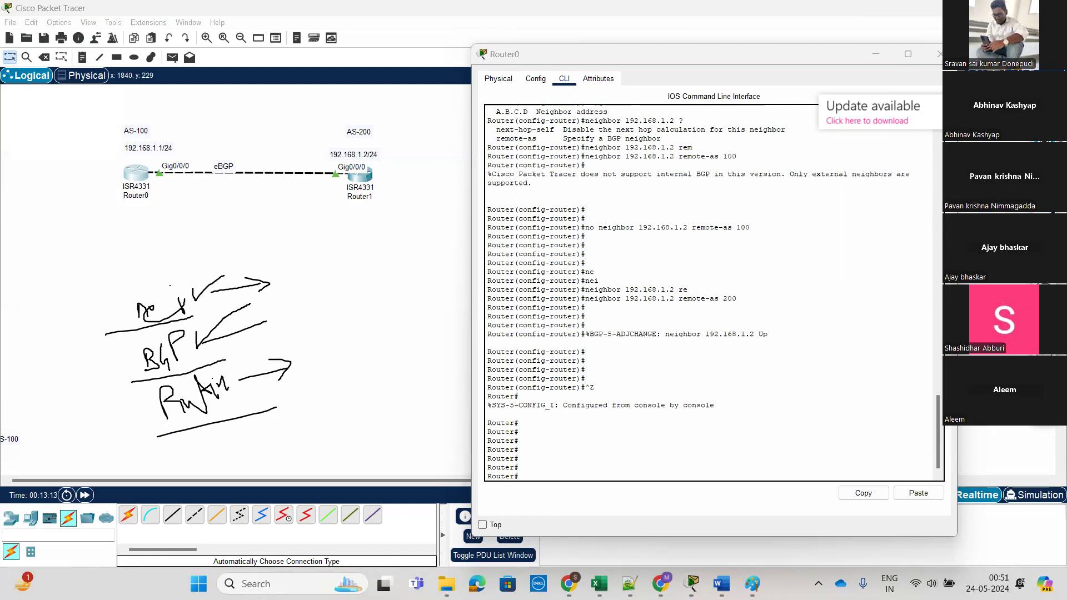
# Step: Display Router0's full BGP neighbor details with show ip bgp neighbors
pyautogui.click(658, 455)
pyautogui.press('Return')
pyautogui.press('Return')
pyautogui.press('Return')
pyautogui.write('s')
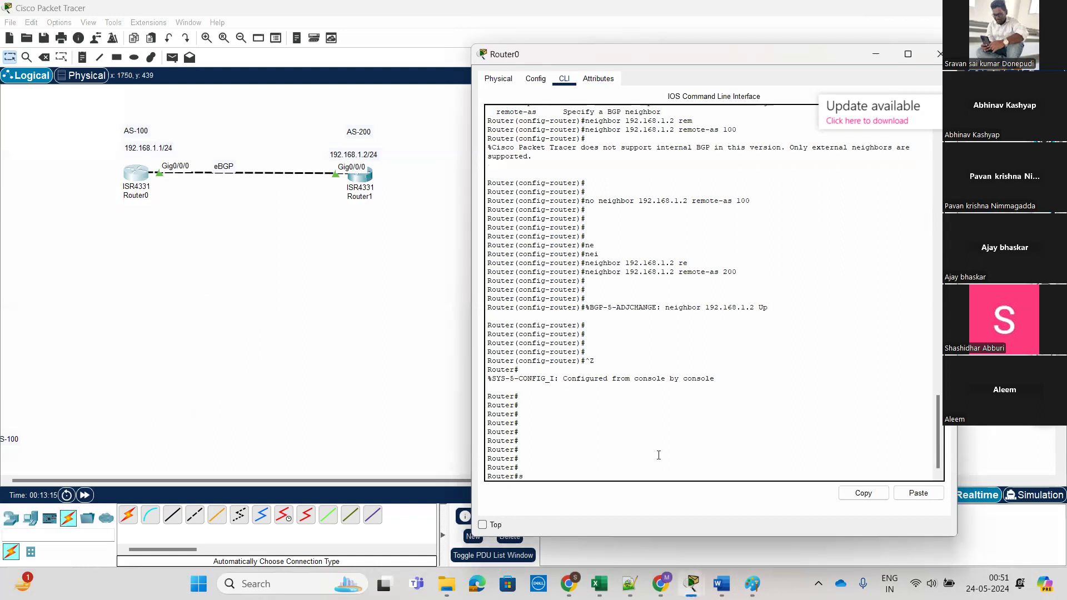
pyautogui.write('h')
pyautogui.press('Tab')
pyautogui.write('ip bg')
pyautogui.press('Tab')
pyautogui.write('nei')
pyautogui.press('Tab')
pyautogui.press('Return')
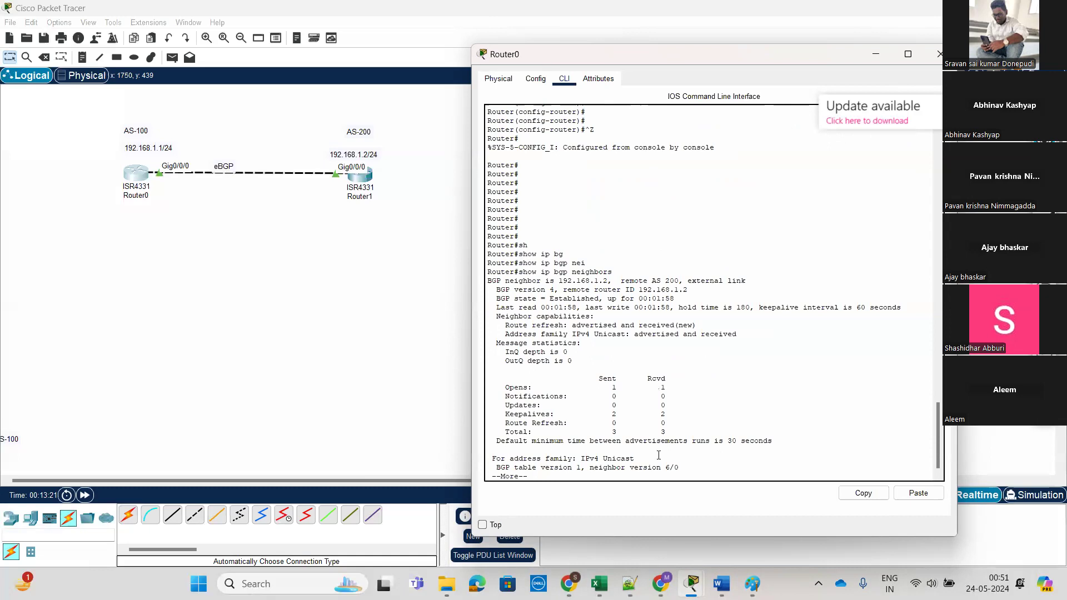
pyautogui.press('space')
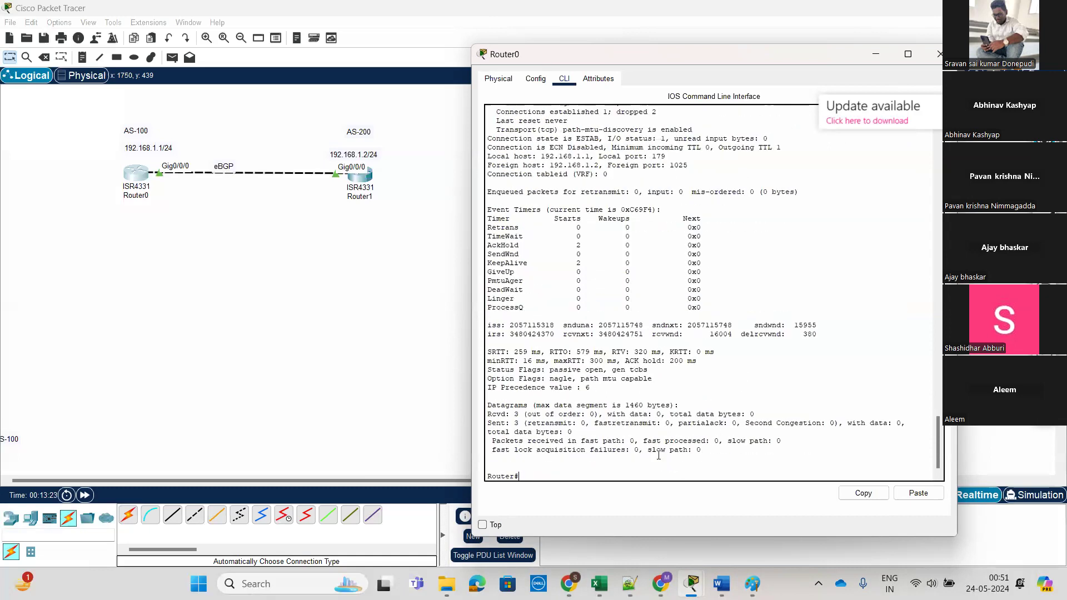
# Step: Examine the address family, remote AS, link type and keepalive interval in Router0's BGP neighbor output
pyautogui.scroll(11, 641, 441)
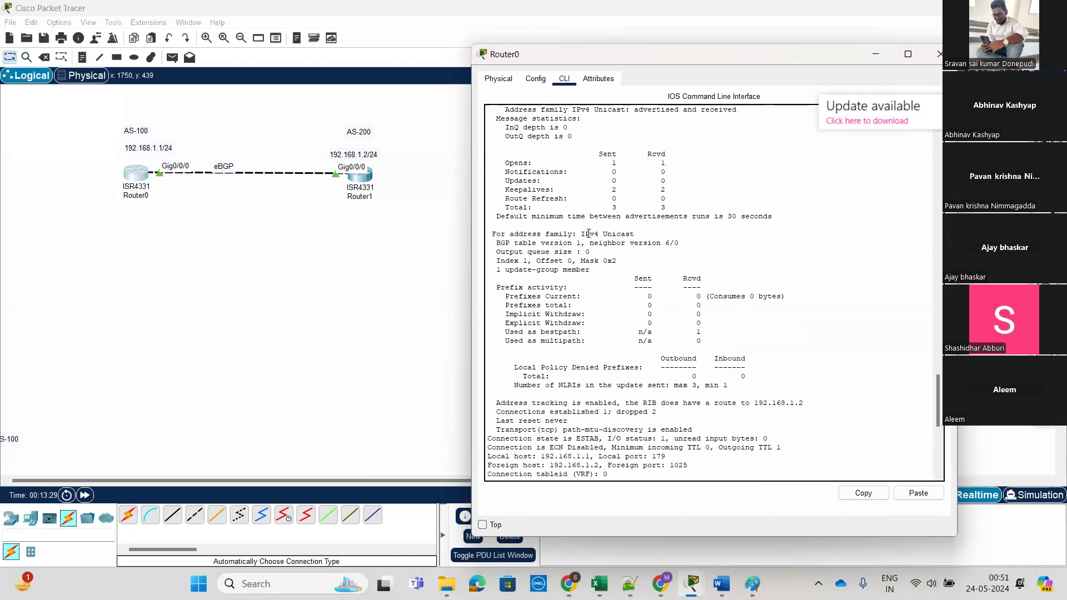
pyautogui.moveTo(645, 234); pyautogui.dragTo(599, 234)
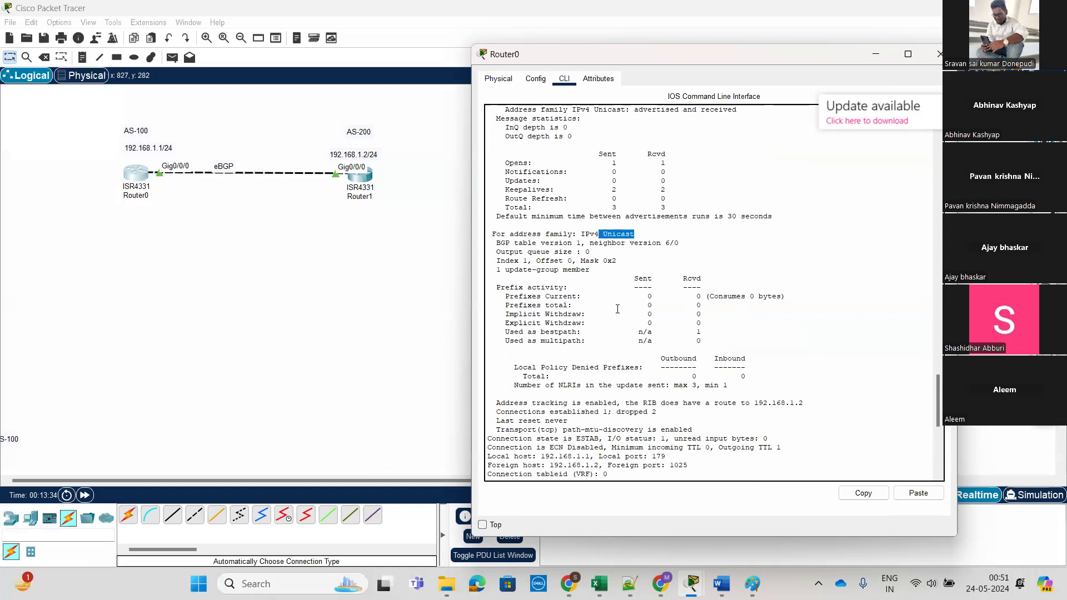
pyautogui.scroll(-3, 623, 322)
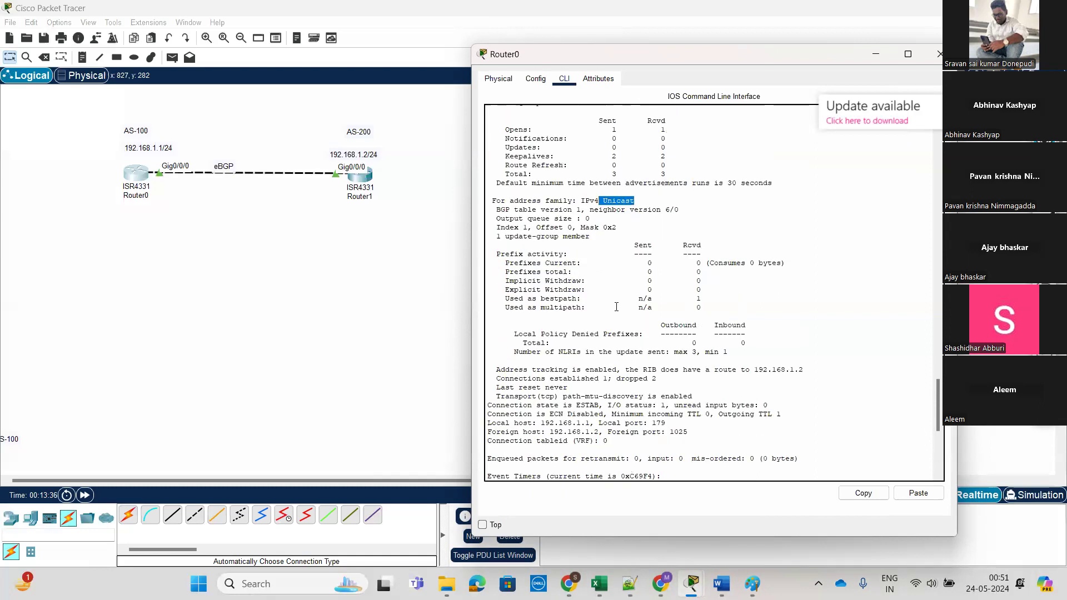
pyautogui.scroll(1, 642, 347)
pyautogui.scroll(6, 653, 200)
pyautogui.moveTo(624, 189); pyautogui.dragTo(681, 188)
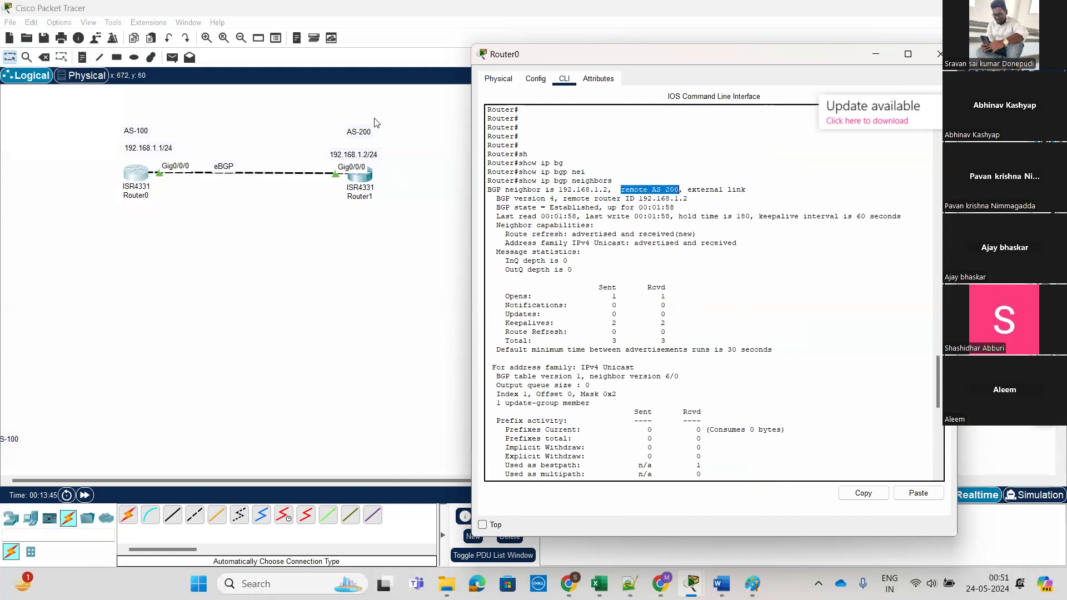
pyautogui.moveTo(688, 189); pyautogui.dragTo(745, 188)
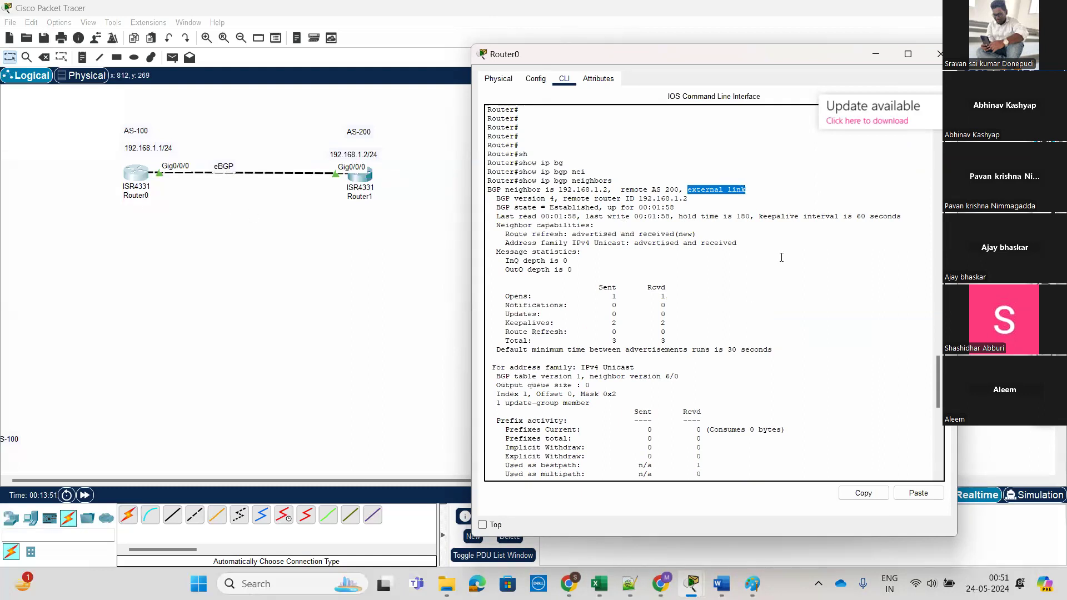
pyautogui.moveTo(760, 216); pyautogui.dragTo(897, 215)
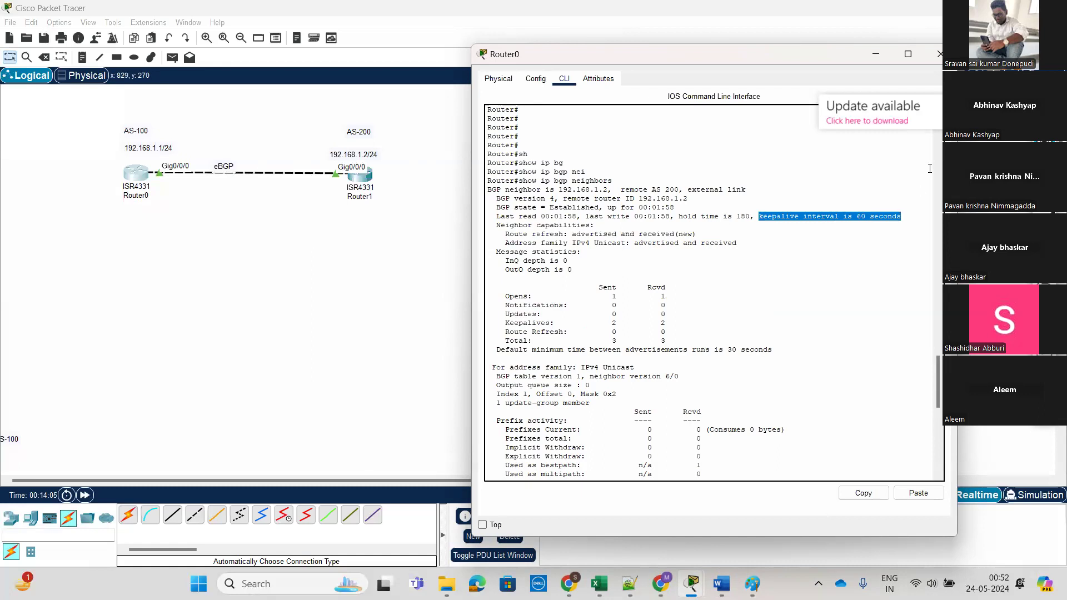
# Step: Draw three arrows from Router1's side toward Router0 below the topology and label the gaps between keepalives 60
pyautogui.click(347, 211)
pyautogui.moveTo(345, 214)
pyautogui.mouseDown()
pyautogui.moveTo(128, 230)
pyautogui.moveTo(130, 246)
pyautogui.moveTo(166, 243)
pyautogui.mouseUp()
pyautogui.moveTo(327, 254)
pyautogui.mouseDown()
pyautogui.moveTo(99, 279)
pyautogui.moveTo(133, 299)
pyautogui.mouseUp()
pyautogui.moveTo(331, 293)
pyautogui.mouseDown()
pyautogui.moveTo(94, 338)
pyautogui.moveTo(130, 341)
pyautogui.mouseUp()
pyautogui.moveTo(216, 199)
pyautogui.mouseDown()
pyautogui.moveTo(223, 213)
pyautogui.moveTo(234, 205)
pyautogui.moveTo(222, 261)
pyautogui.moveTo(252, 242)
pyautogui.mouseUp()
# Step: Cross out the eBGP link between Router0 and Router1 twice and underline the hold time in the neighbor output
pyautogui.moveTo(194, 158)
pyautogui.mouseDown()
pyautogui.moveTo(194, 172)
pyautogui.moveTo(221, 186)
pyautogui.mouseUp()
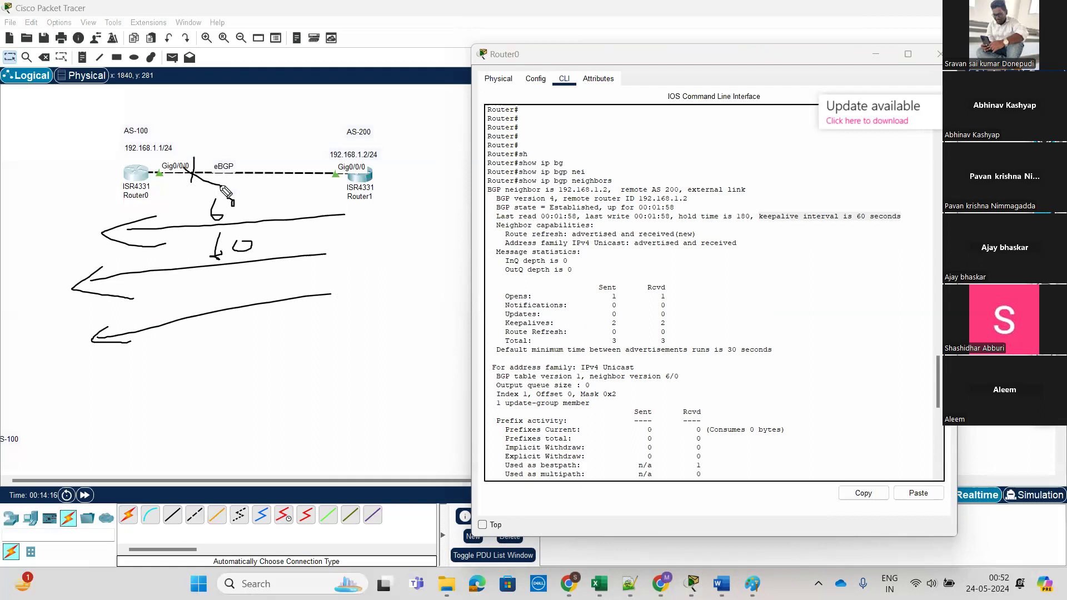
pyautogui.moveTo(679, 225); pyautogui.dragTo(749, 217)
pyautogui.moveTo(255, 143)
pyautogui.mouseDown()
pyautogui.moveTo(249, 190)
pyautogui.moveTo(268, 179)
pyautogui.mouseUp()
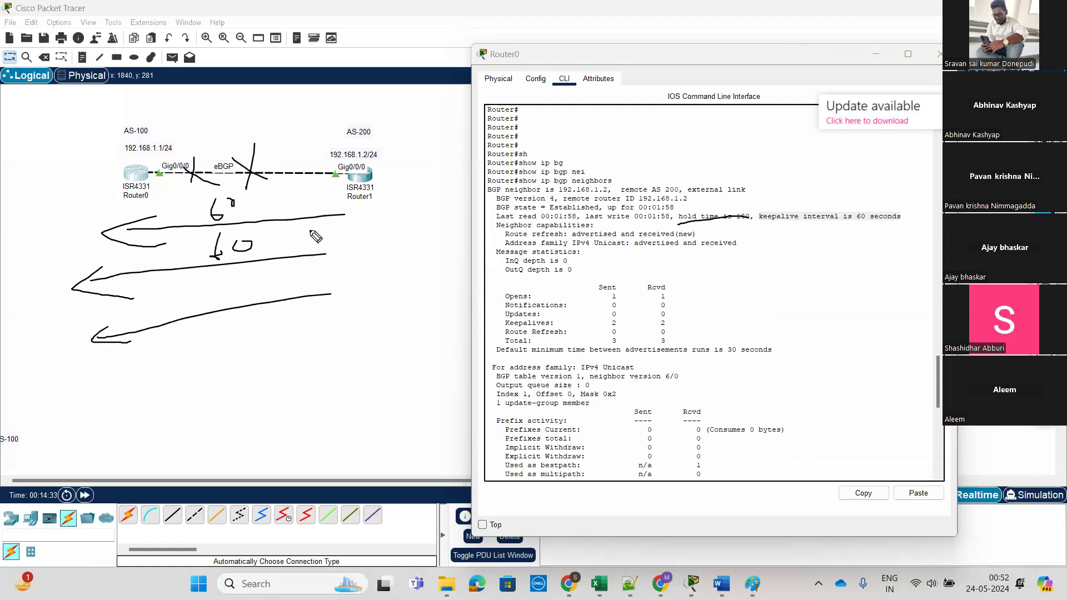
# Step: Sketch an alternative router linked to Router0, tick that link, and add another cross on the eBGP link
pyautogui.moveTo(362, 261)
pyautogui.mouseDown()
pyautogui.moveTo(368, 284)
pyautogui.moveTo(362, 259)
pyautogui.mouseUp()
pyautogui.moveTo(132, 182); pyautogui.dragTo(364, 268)
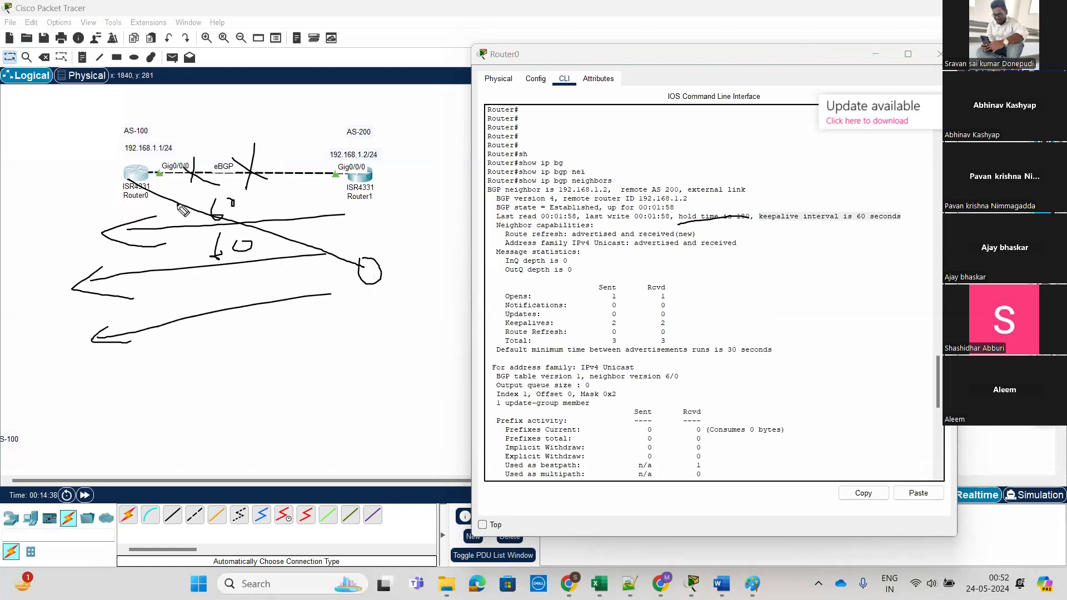
pyautogui.moveTo(274, 221)
pyautogui.mouseDown()
pyautogui.moveTo(276, 237)
pyautogui.moveTo(310, 205)
pyautogui.mouseUp()
pyautogui.moveTo(282, 156)
pyautogui.mouseDown()
pyautogui.moveTo(280, 180)
pyautogui.moveTo(297, 184)
pyautogui.mouseUp()
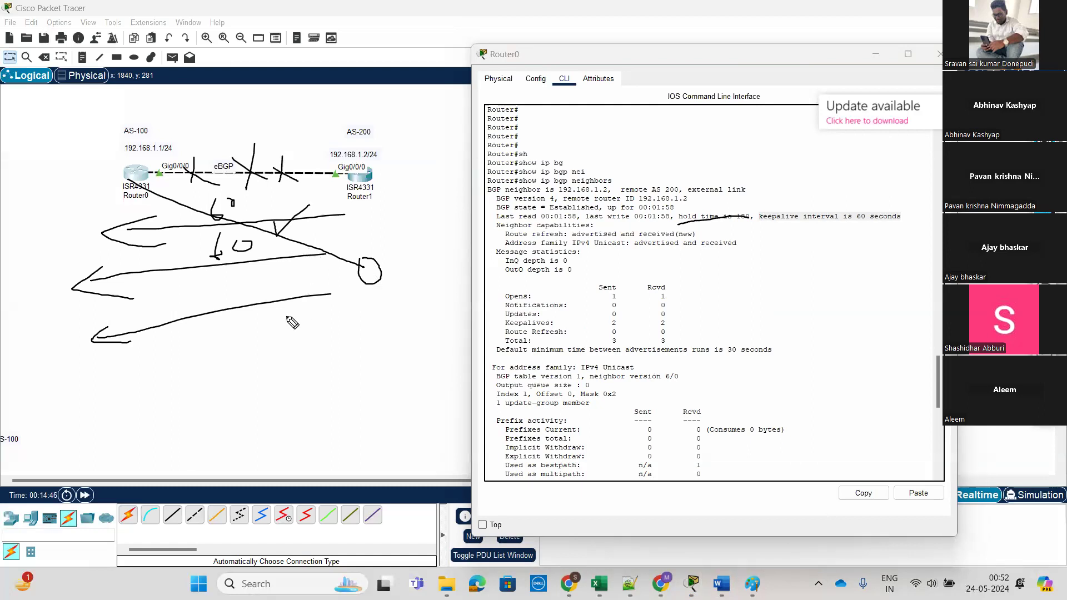
# Step: Handwrite Path below the arrows, circle it twice, and underline it
pyautogui.moveTo(88, 416)
pyautogui.mouseDown()
pyautogui.moveTo(87, 406)
pyautogui.moveTo(92, 429)
pyautogui.moveTo(107, 407)
pyautogui.moveTo(114, 429)
pyautogui.moveTo(125, 380)
pyautogui.moveTo(156, 404)
pyautogui.mouseUp()
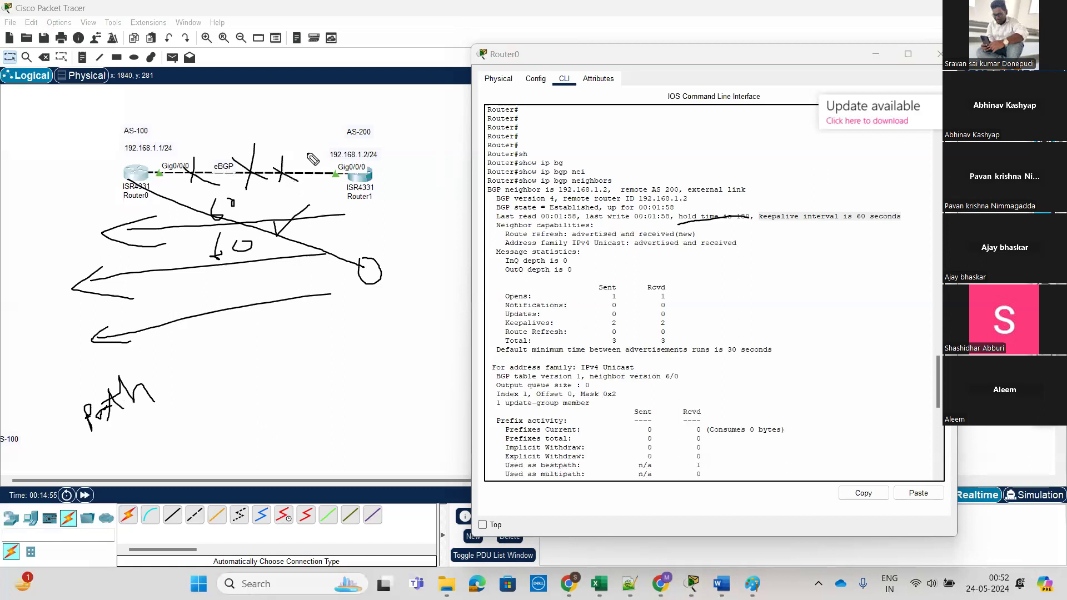
pyautogui.moveTo(98, 443)
pyautogui.mouseDown()
pyautogui.moveTo(165, 425)
pyautogui.moveTo(90, 381)
pyautogui.moveTo(111, 443)
pyautogui.mouseUp()
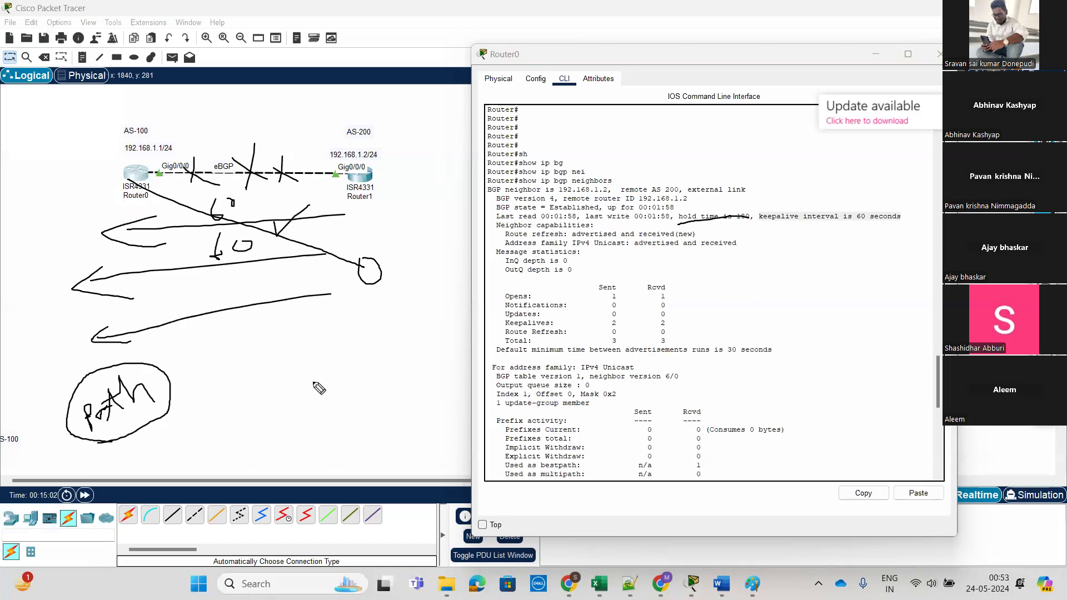
pyautogui.moveTo(69, 457)
pyautogui.mouseDown()
pyautogui.moveTo(147, 356)
pyautogui.moveTo(84, 477)
pyautogui.moveTo(116, 469)
pyautogui.mouseUp()
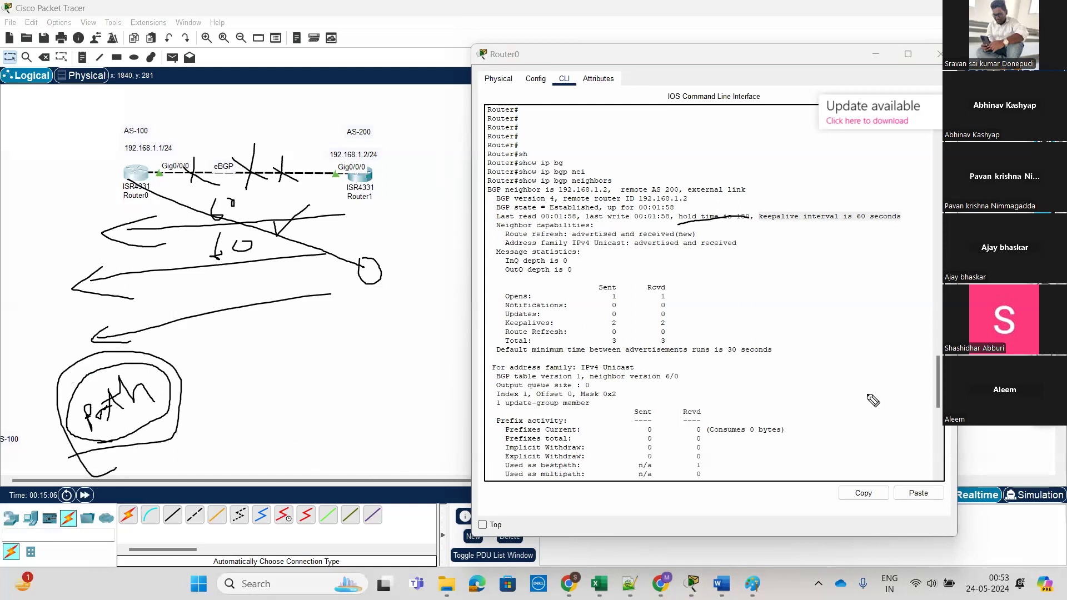
# Step: Tick Router1, retrace the sketched router, draw arrows from Router0 toward both, and clear all annotations
pyautogui.moveTo(374, 167); pyautogui.dragTo(420, 135)
pyautogui.moveTo(382, 264)
pyautogui.mouseDown()
pyautogui.moveTo(359, 275)
pyautogui.moveTo(374, 288)
pyautogui.moveTo(371, 261)
pyautogui.mouseUp()
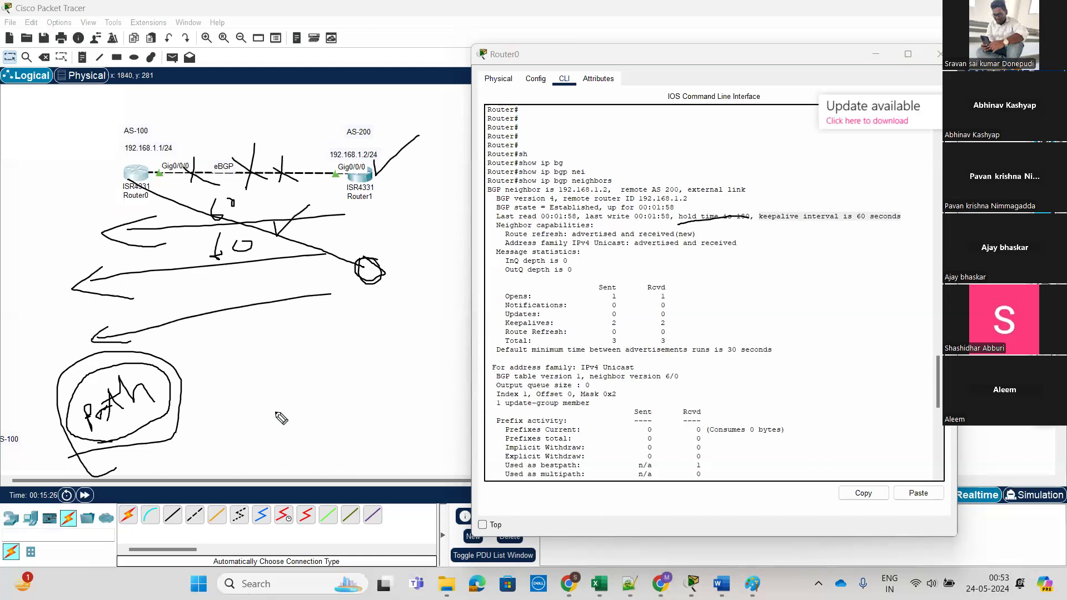
pyautogui.moveTo(179, 147)
pyautogui.mouseDown()
pyautogui.moveTo(343, 132)
pyautogui.moveTo(320, 149)
pyautogui.mouseUp()
pyautogui.moveTo(130, 209)
pyautogui.mouseDown()
pyautogui.moveTo(308, 272)
pyautogui.moveTo(254, 279)
pyautogui.mouseUp()
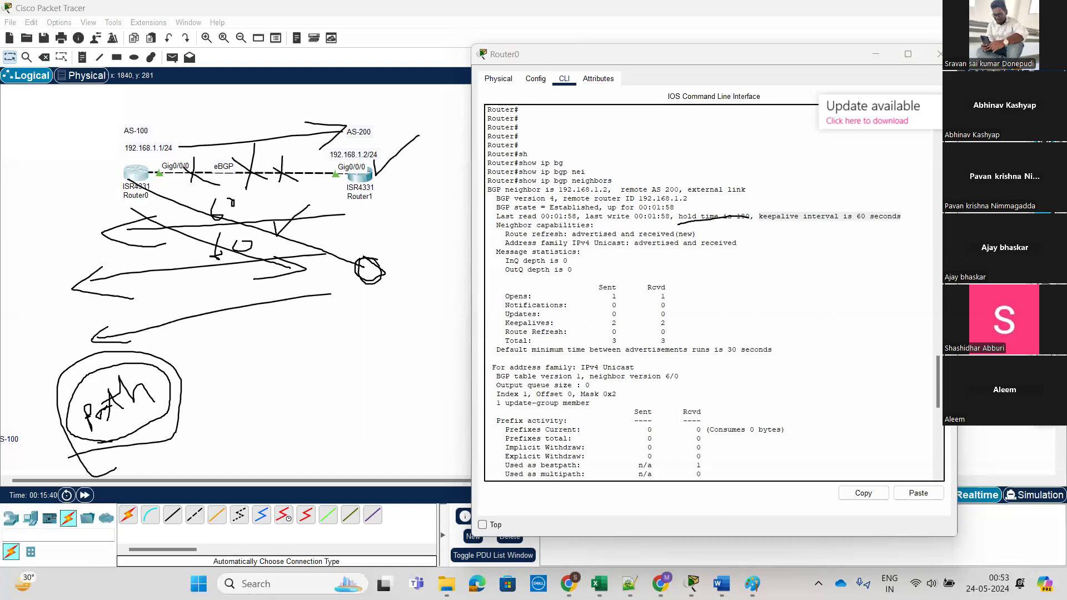
pyautogui.press('e')
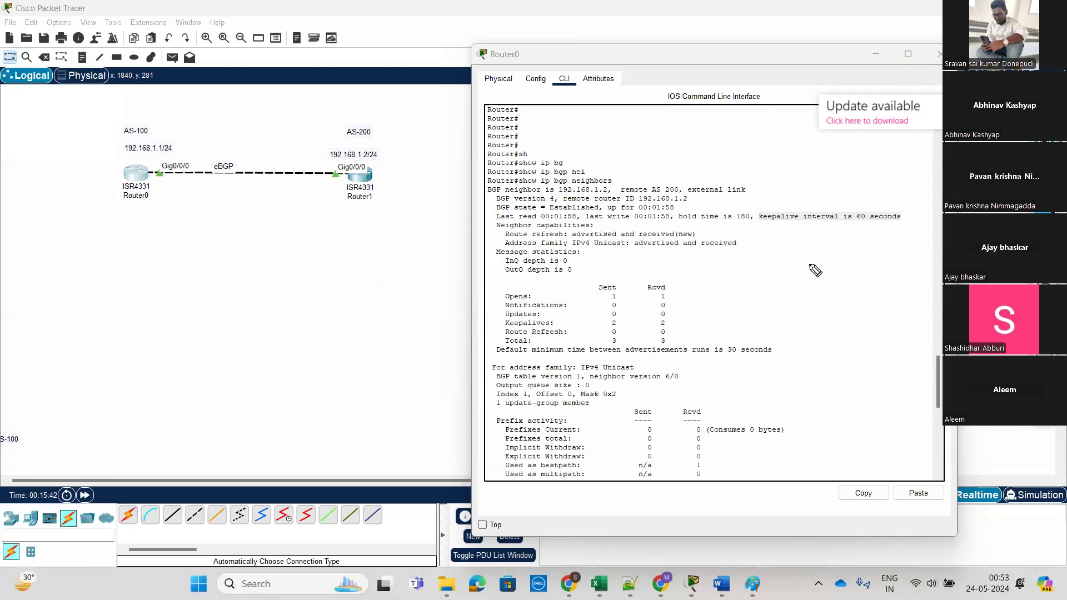
# Step: Underline the keepalive interval and highlight the BGP message types from Opens to Route Refresh in the message statistics
pyautogui.moveTo(768, 222); pyautogui.dragTo(883, 221)
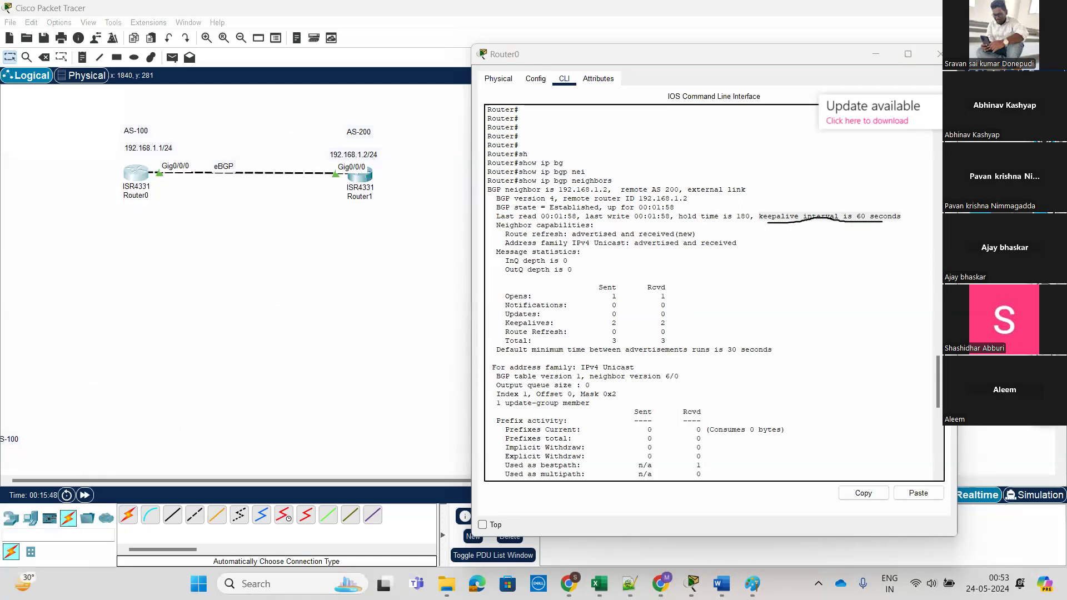
pyautogui.scroll(-4, 720, 418)
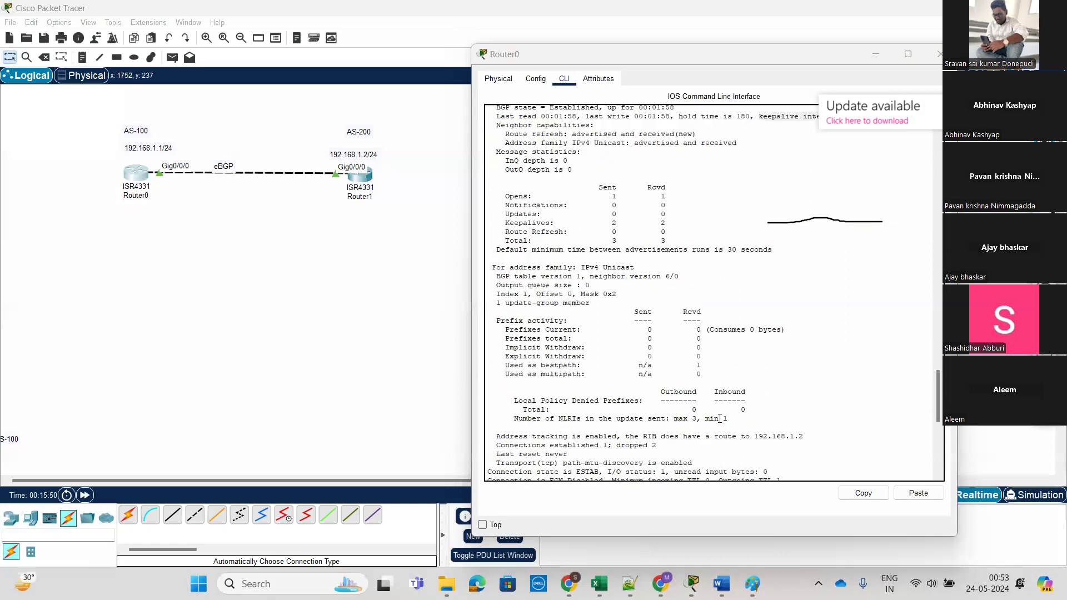
pyautogui.moveTo(505, 198); pyautogui.dragTo(571, 231)
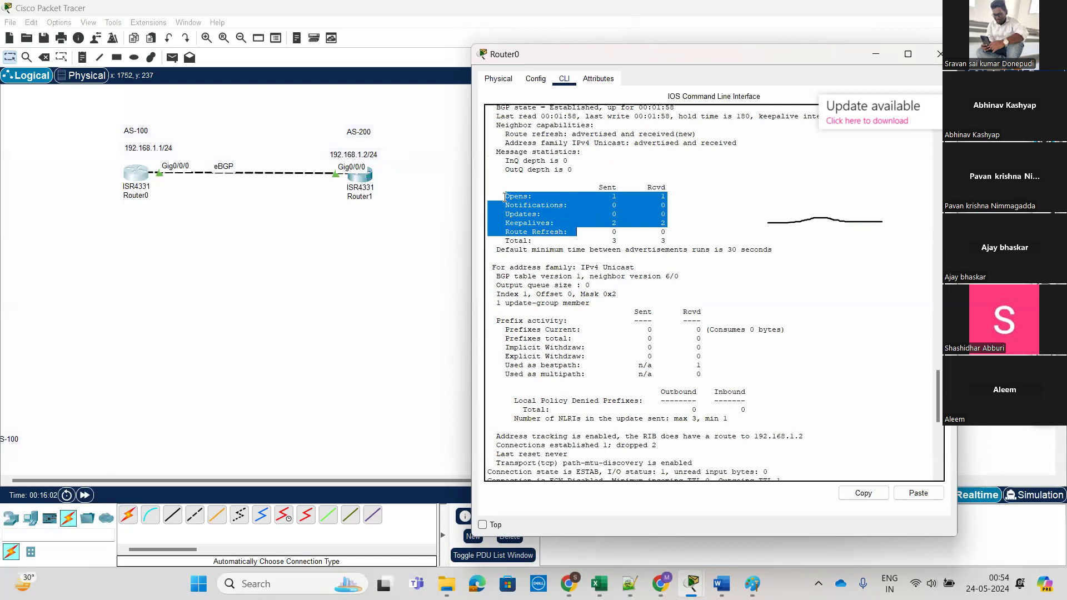
pyautogui.moveTo(505, 197); pyautogui.dragTo(565, 232)
pyautogui.click(232, 321)
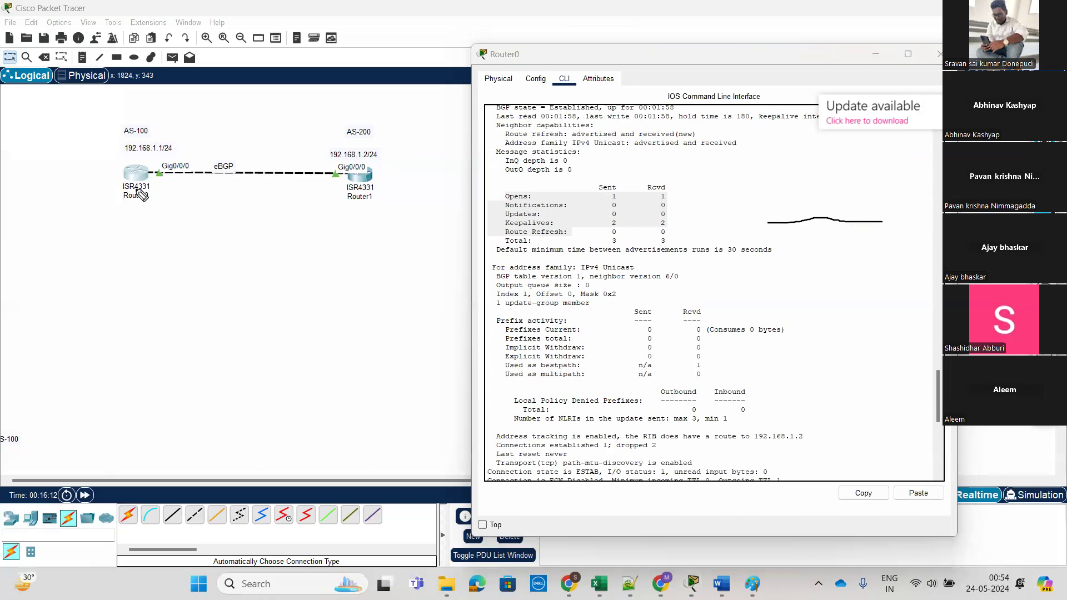
# Step: Draw an arrow from Router0 to Router1 and handwrite TCP-179 beneath it
pyautogui.moveTo(154, 213)
pyautogui.mouseDown()
pyautogui.moveTo(357, 208)
pyautogui.moveTo(313, 225)
pyautogui.mouseUp()
pyautogui.moveTo(184, 245)
pyautogui.mouseDown()
pyautogui.moveTo(185, 261)
pyautogui.moveTo(196, 238)
pyautogui.moveTo(211, 251)
pyautogui.moveTo(279, 242)
pyautogui.moveTo(289, 255)
pyautogui.moveTo(325, 237)
pyautogui.mouseUp()
pyautogui.moveTo(314, 240)
pyautogui.mouseDown()
pyautogui.moveTo(313, 256)
pyautogui.moveTo(340, 229)
pyautogui.moveTo(345, 253)
pyautogui.mouseUp()
# Step: Sketch the TCP three-way handshake with alternating arrows between the routers, labelled for SYN, S+A and A
pyautogui.moveTo(149, 312)
pyautogui.mouseDown()
pyautogui.moveTo(361, 298)
pyautogui.moveTo(350, 315)
pyautogui.mouseUp()
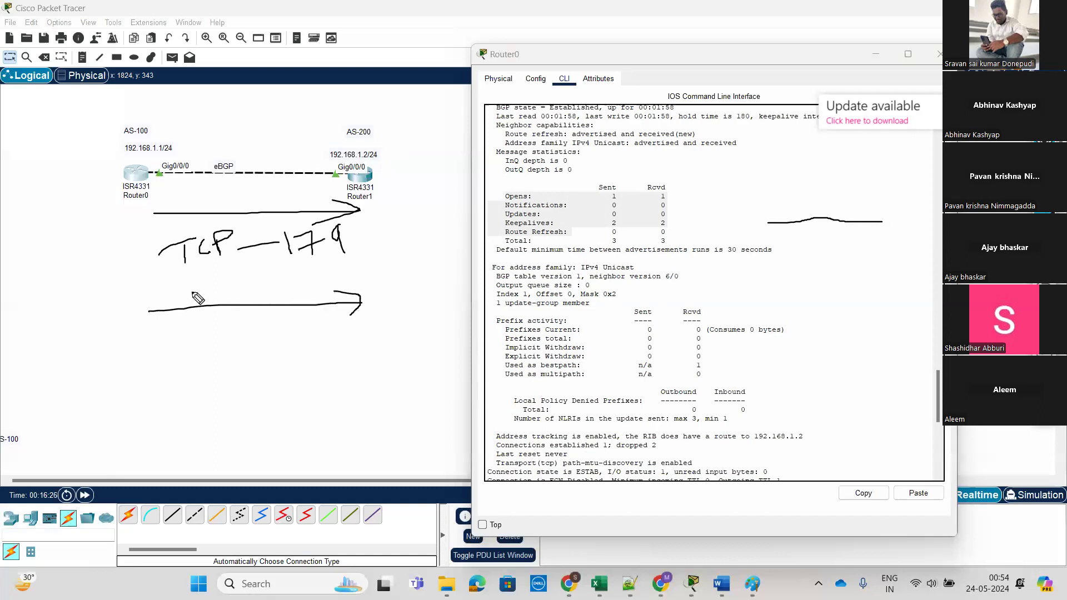
pyautogui.moveTo(229, 286)
pyautogui.mouseDown()
pyautogui.moveTo(224, 301)
pyautogui.moveTo(248, 295)
pyautogui.mouseUp()
pyautogui.moveTo(157, 369); pyautogui.dragTo(185, 367)
pyautogui.moveTo(376, 364)
pyautogui.mouseDown()
pyautogui.moveTo(186, 368)
pyautogui.moveTo(174, 381)
pyautogui.mouseUp()
pyautogui.moveTo(227, 345); pyautogui.dragTo(237, 357)
pyautogui.moveTo(242, 345)
pyautogui.mouseDown()
pyautogui.moveTo(240, 366)
pyautogui.moveTo(277, 348)
pyautogui.moveTo(302, 354)
pyautogui.moveTo(298, 344)
pyautogui.moveTo(265, 362)
pyautogui.mouseUp()
pyautogui.moveTo(152, 434); pyautogui.dragTo(376, 429)
pyautogui.moveTo(346, 415)
pyautogui.mouseDown()
pyautogui.moveTo(367, 422)
pyautogui.moveTo(367, 439)
pyautogui.moveTo(348, 449)
pyautogui.mouseUp()
pyautogui.moveTo(251, 418)
pyautogui.mouseDown()
pyautogui.moveTo(272, 413)
pyautogui.moveTo(245, 405)
pyautogui.mouseUp()
# Step: Tick the Opens, Keepalives and Updates entries in the message statistics
pyautogui.moveTo(520, 186); pyautogui.dragTo(578, 165)
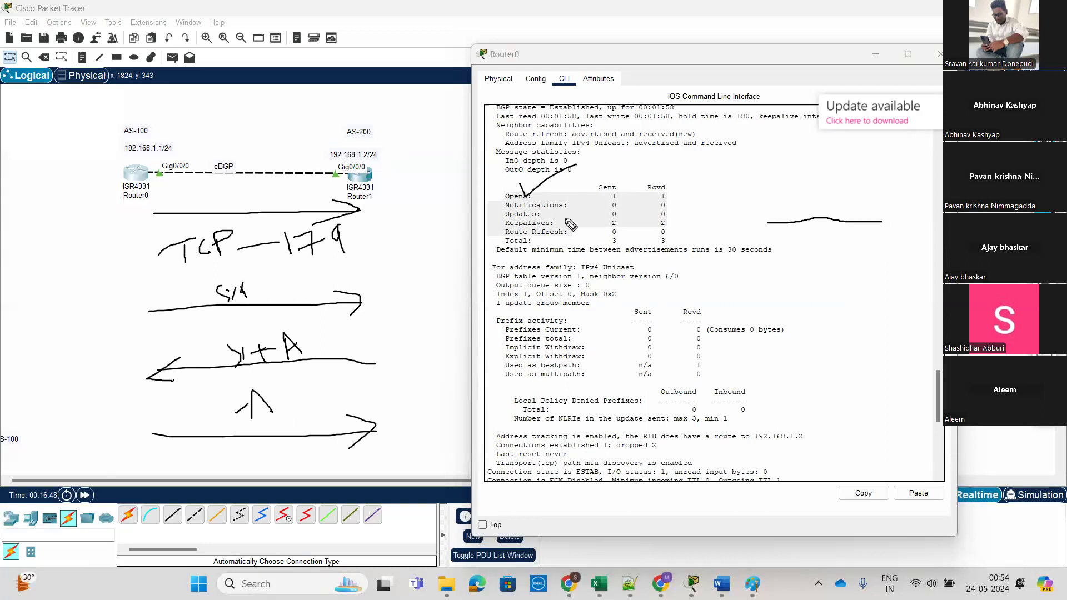
pyautogui.moveTo(559, 218); pyautogui.dragTo(618, 194)
pyautogui.moveTo(498, 218); pyautogui.dragTo(515, 203)
# Step: Sketch a network labelled 10 attached to Router1 and draw an arrow from Router1 to Router0
pyautogui.moveTo(371, 177)
pyautogui.mouseDown()
pyautogui.moveTo(420, 204)
pyautogui.moveTo(422, 227)
pyautogui.moveTo(412, 198)
pyautogui.moveTo(409, 258)
pyautogui.moveTo(472, 244)
pyautogui.mouseUp()
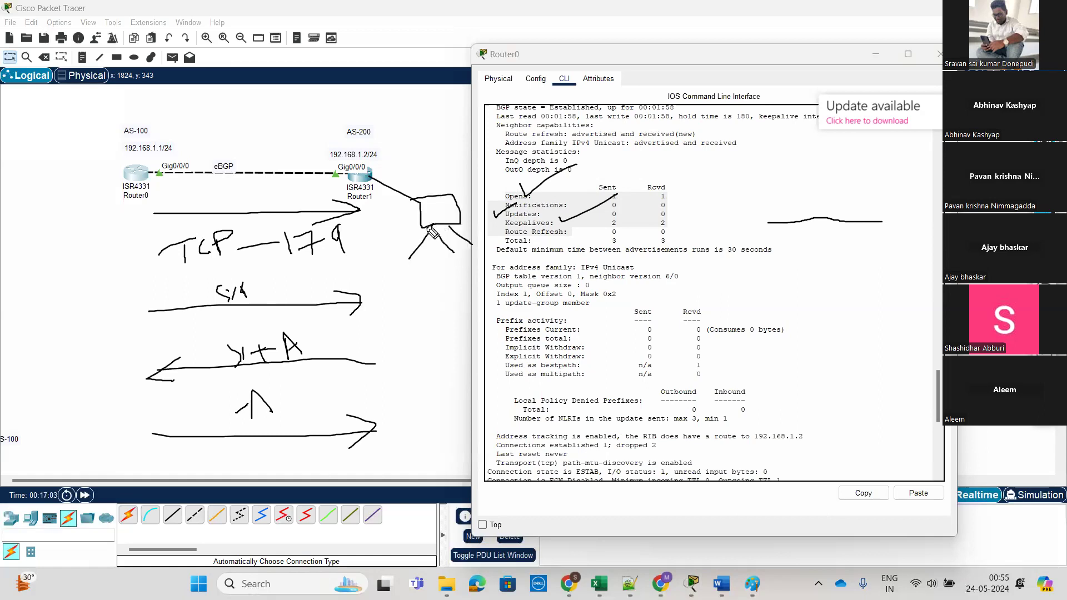
pyautogui.moveTo(370, 175); pyautogui.dragTo(390, 165)
pyautogui.moveTo(429, 206); pyautogui.dragTo(433, 225)
pyautogui.moveTo(333, 189); pyautogui.dragTo(173, 191)
# Step: Tick Updates and Route Refresh, mark the other message types with ticks and a bracket, and clear all annotations
pyautogui.moveTo(539, 216); pyautogui.dragTo(612, 194)
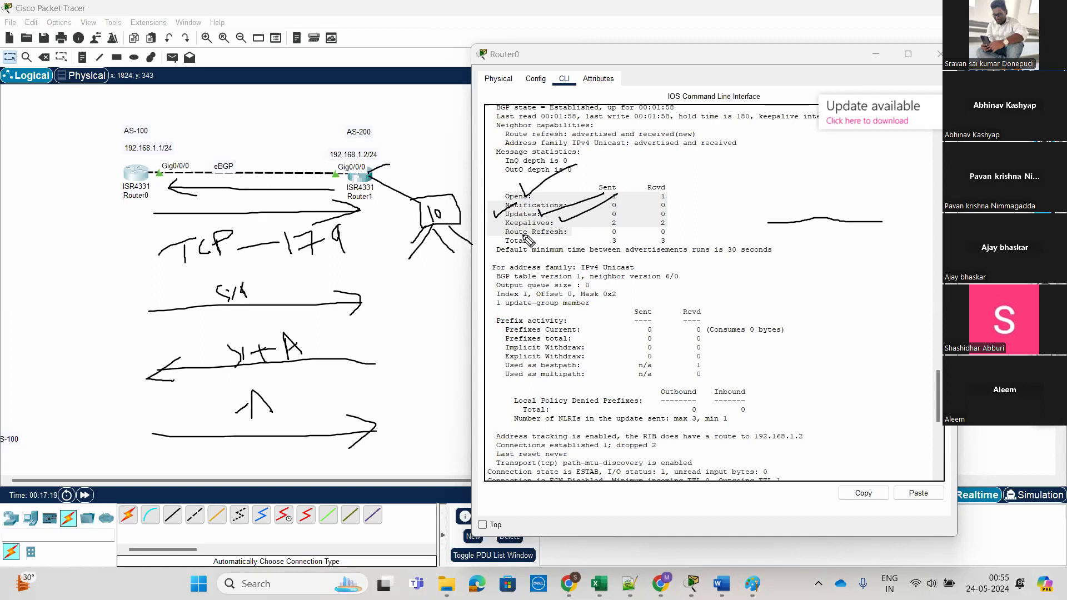
pyautogui.moveTo(576, 231); pyautogui.dragTo(600, 220)
pyautogui.moveTo(510, 194)
pyautogui.mouseDown()
pyautogui.moveTo(503, 217)
pyautogui.moveTo(517, 196)
pyautogui.mouseUp()
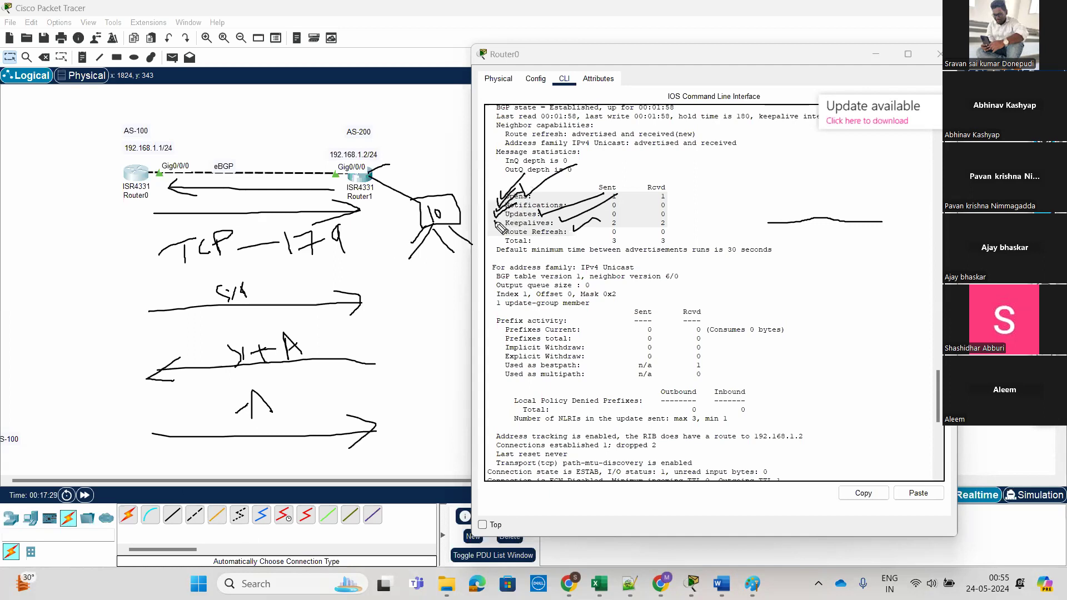
pyautogui.moveTo(564, 191)
pyautogui.mouseDown()
pyautogui.moveTo(595, 217)
pyautogui.moveTo(547, 242)
pyautogui.moveTo(578, 229)
pyautogui.moveTo(505, 236)
pyautogui.mouseUp()
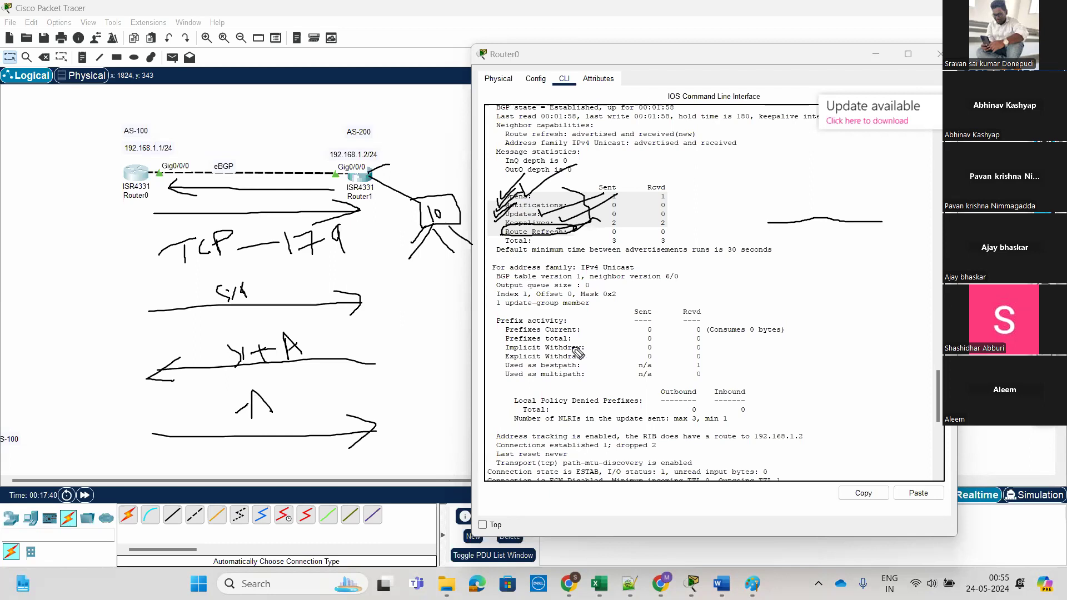
pyautogui.press('e')
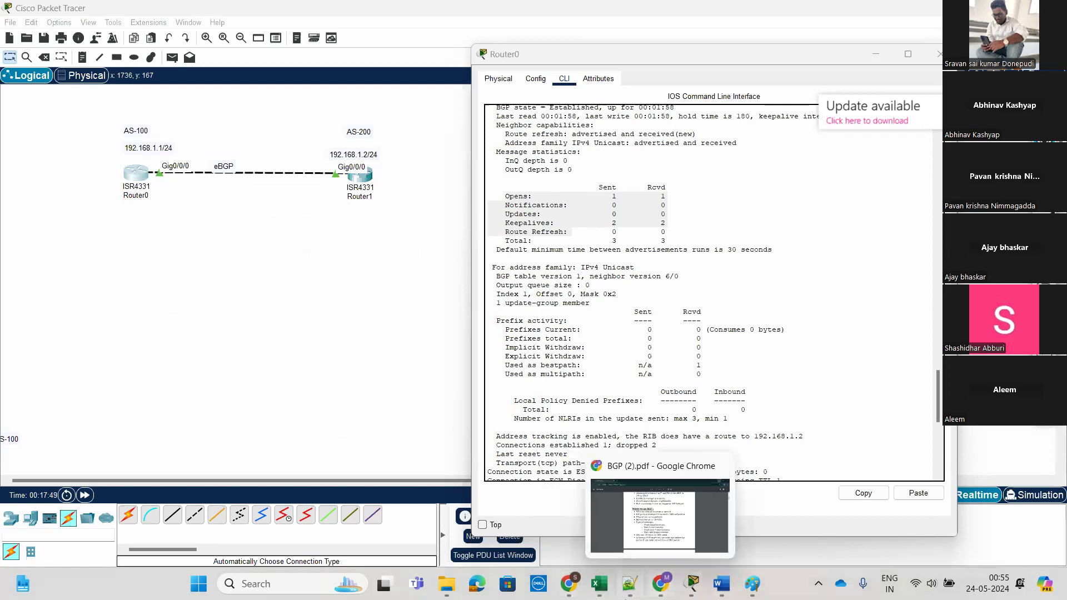
pyautogui.moveTo(578, 595)
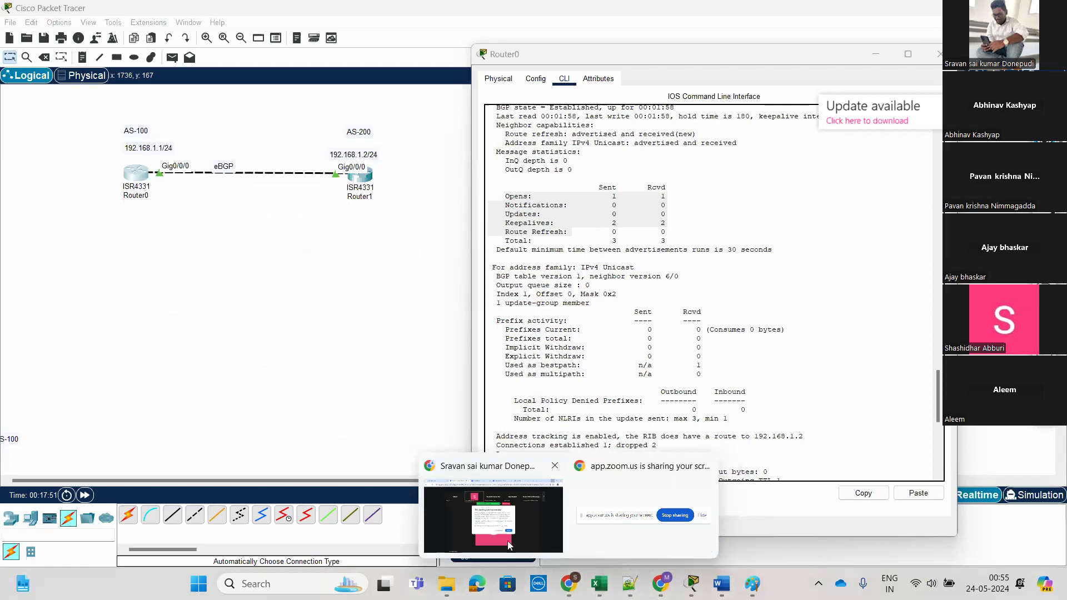
pyautogui.moveTo(508, 542)
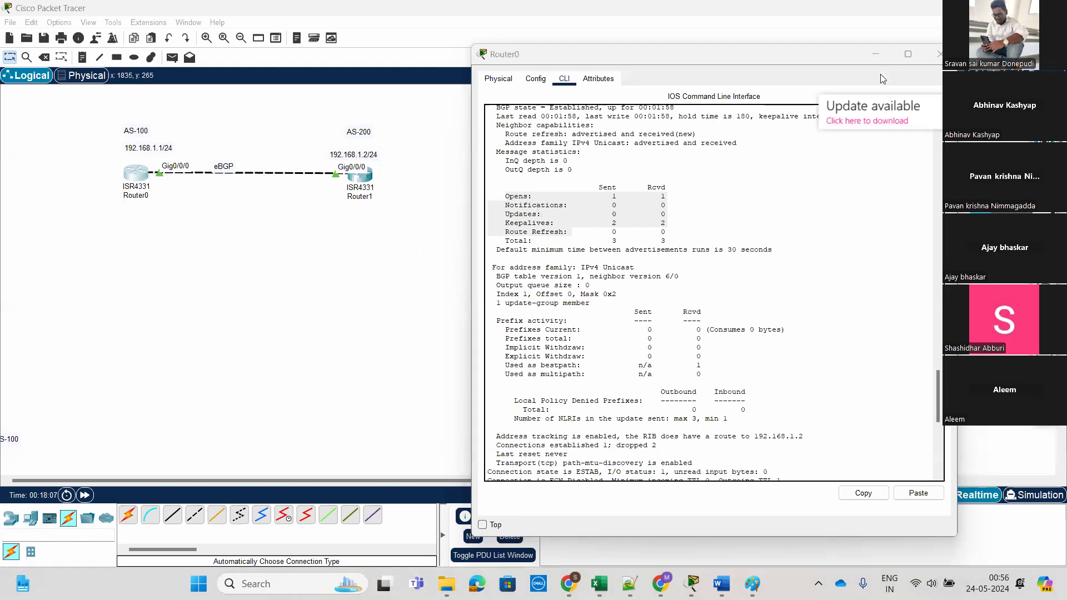
# Step: Minimize the Router0 window and place a third ISR4331 router beyond Router1 in the topology
pyautogui.click(875, 54)
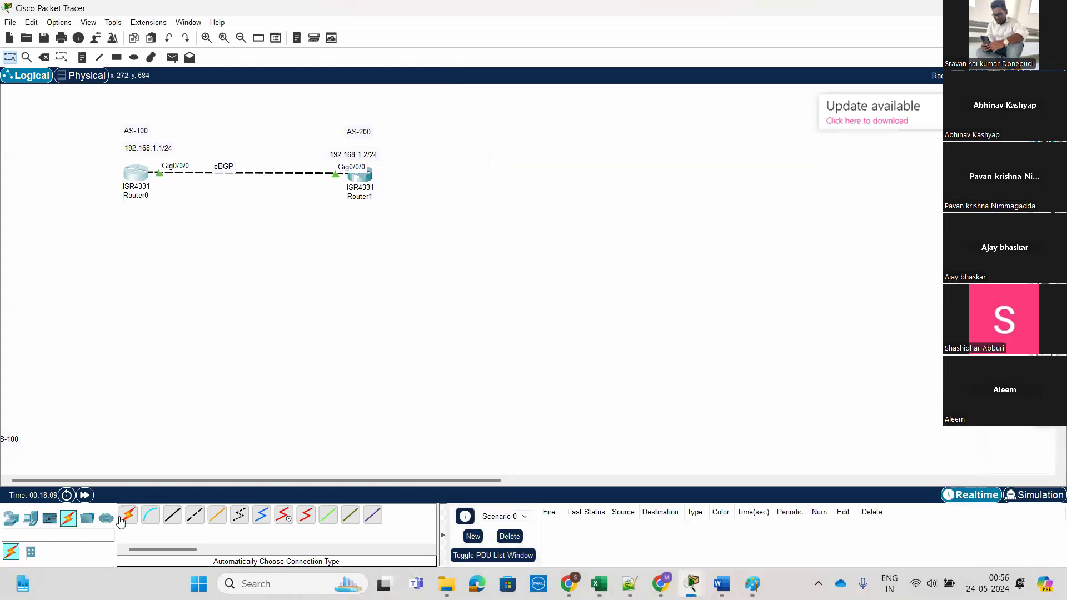
pyautogui.click(11, 518)
pyautogui.click(128, 515)
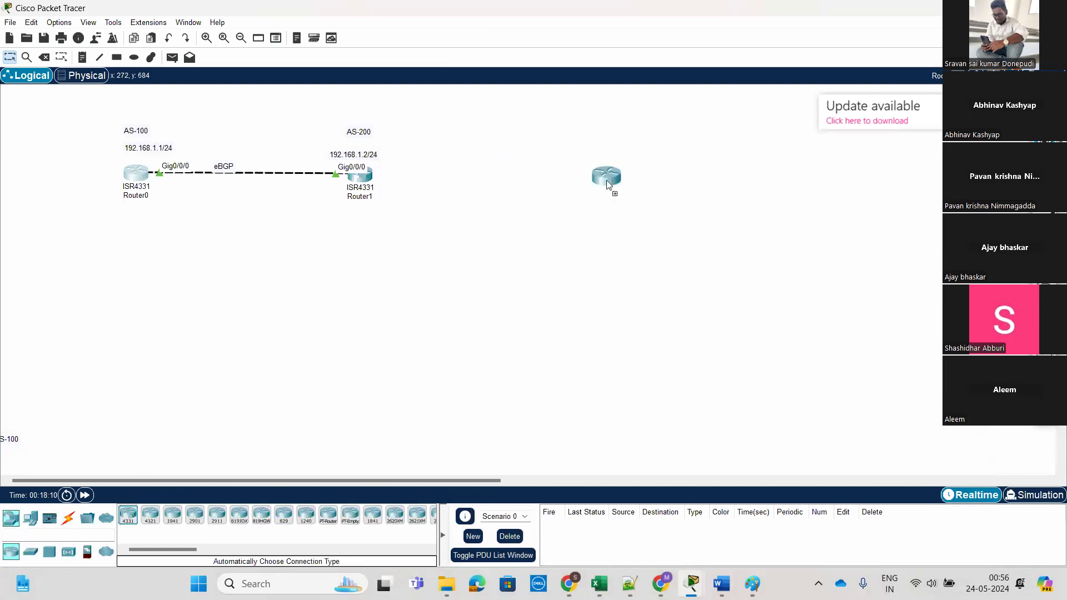
pyautogui.click(572, 186)
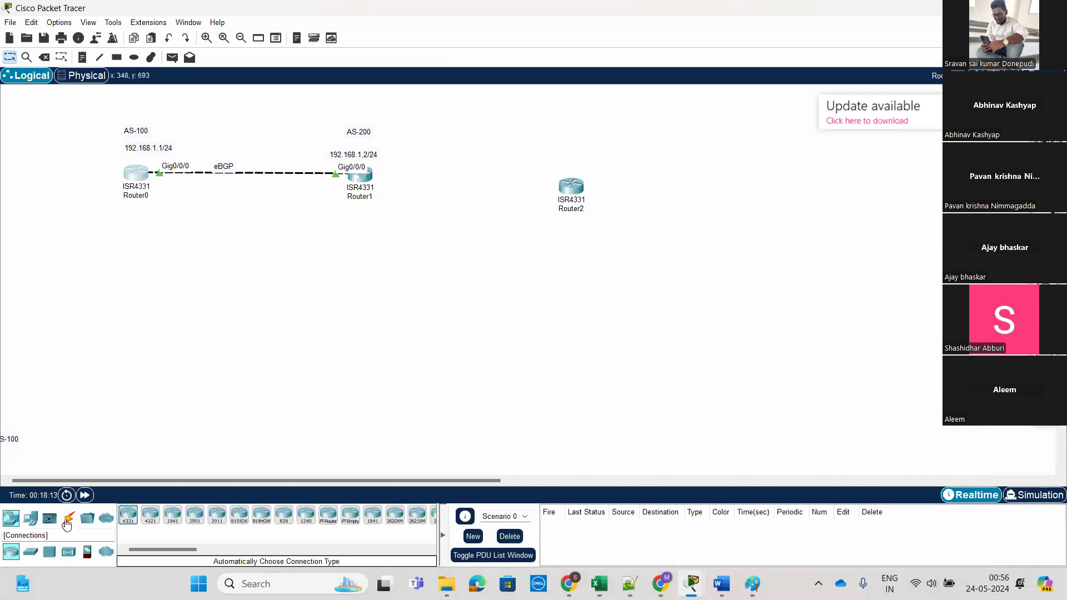
# Step: Connect Router2 to Router1 with an automatically chosen cable and align Router2 level with the other routers
pyautogui.click(69, 518)
pyautogui.click(128, 514)
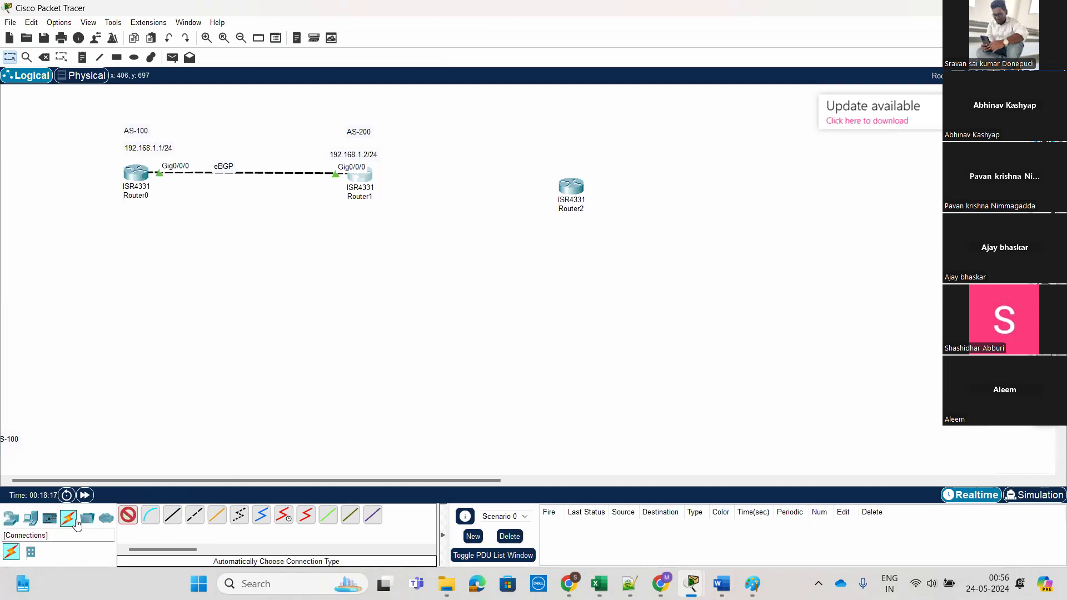
pyautogui.click(129, 519)
pyautogui.click(129, 521)
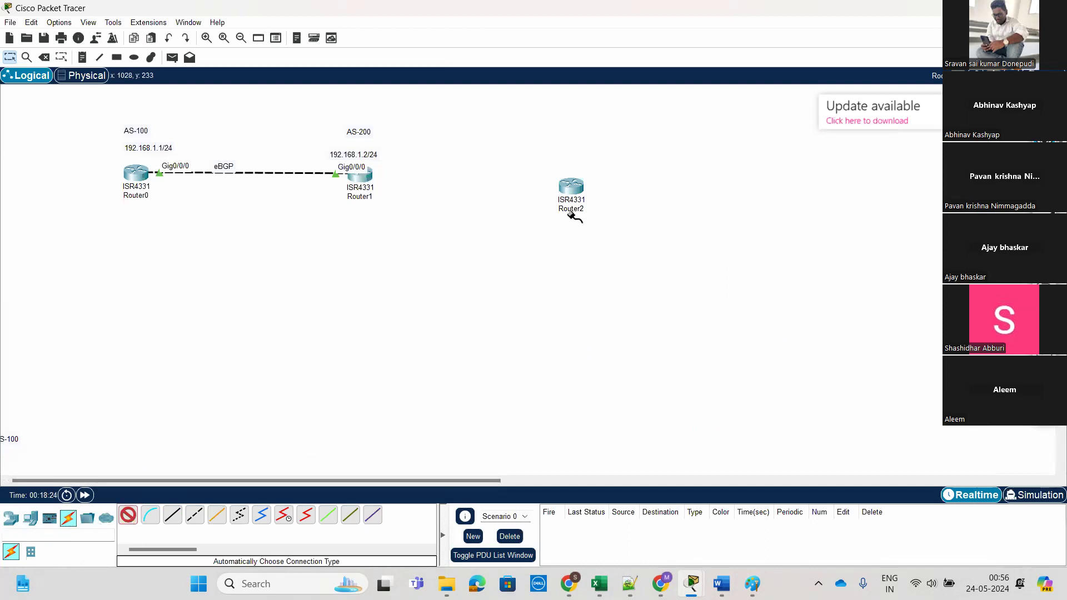
pyautogui.click(573, 191)
pyautogui.click(378, 182)
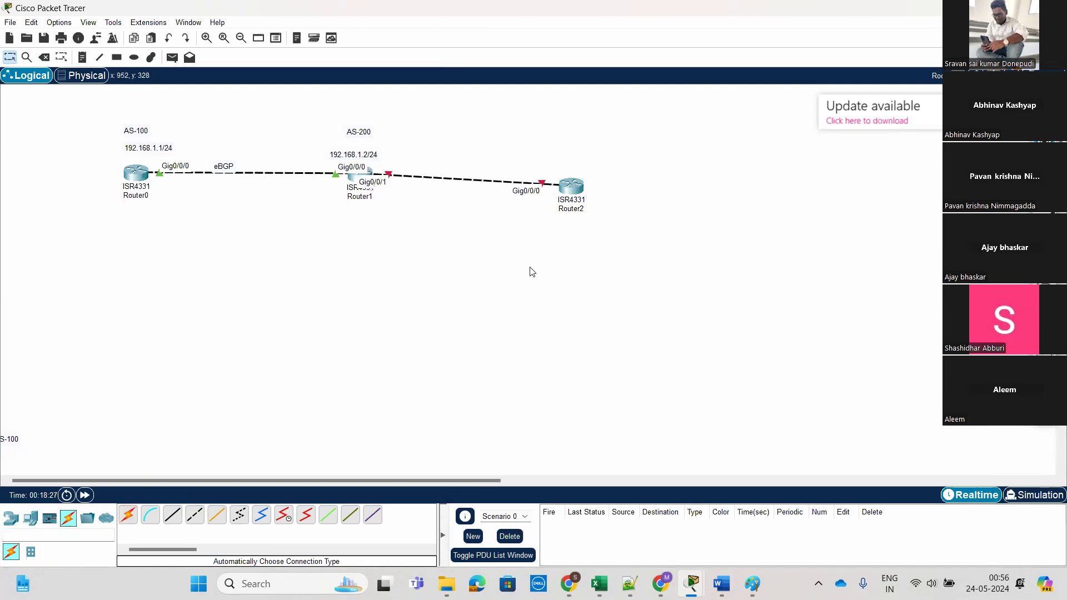
pyautogui.moveTo(575, 189); pyautogui.dragTo(575, 179)
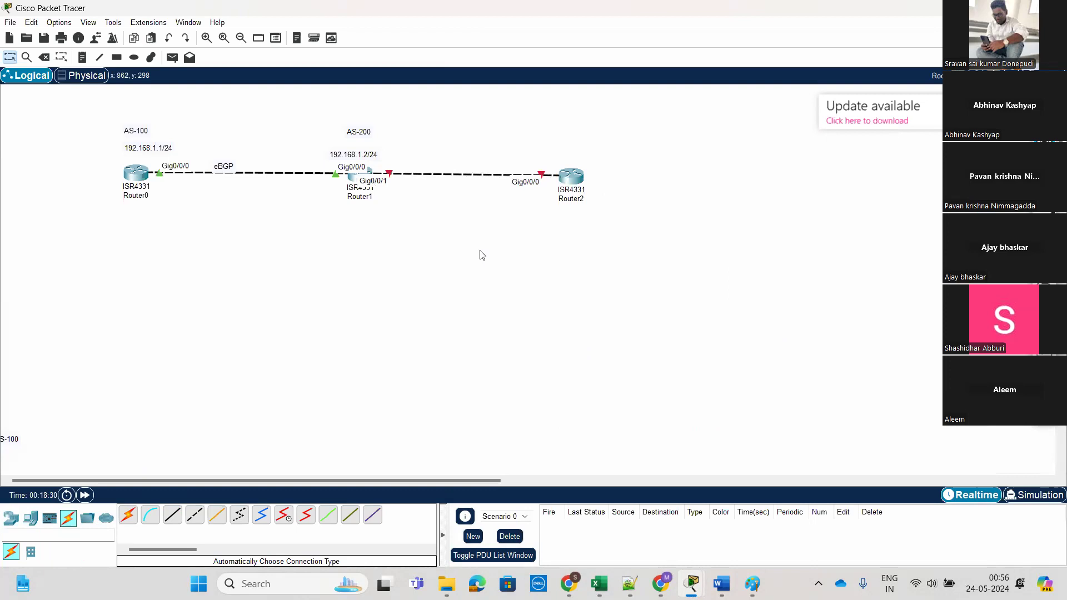
# Step: Add the text label AS-100 above Router2
pyautogui.click(81, 57)
pyautogui.click(560, 139)
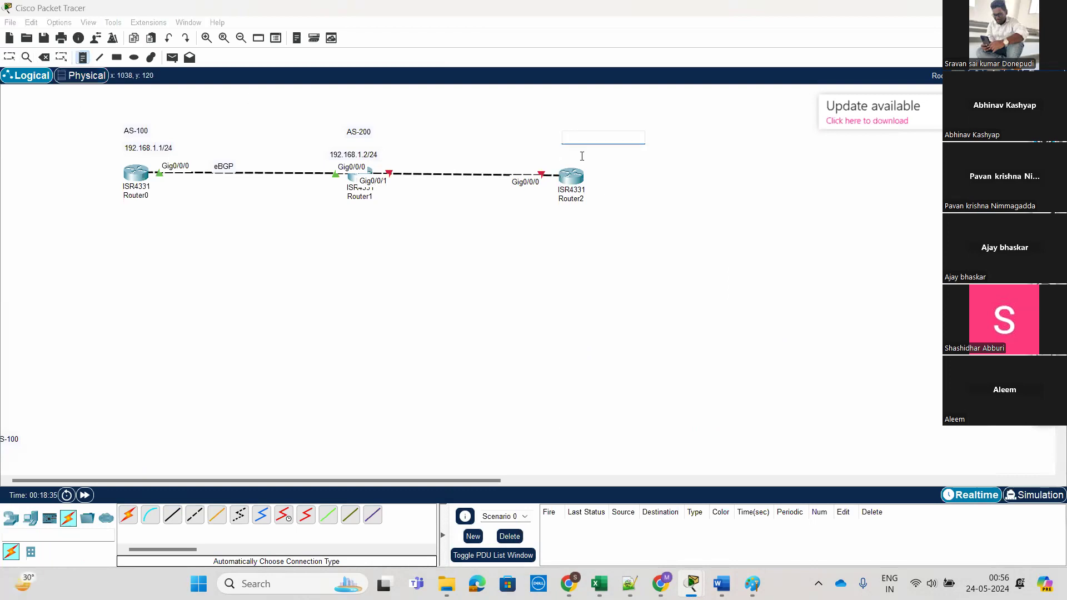
pyautogui.write('AS-100')
pyautogui.click(619, 182)
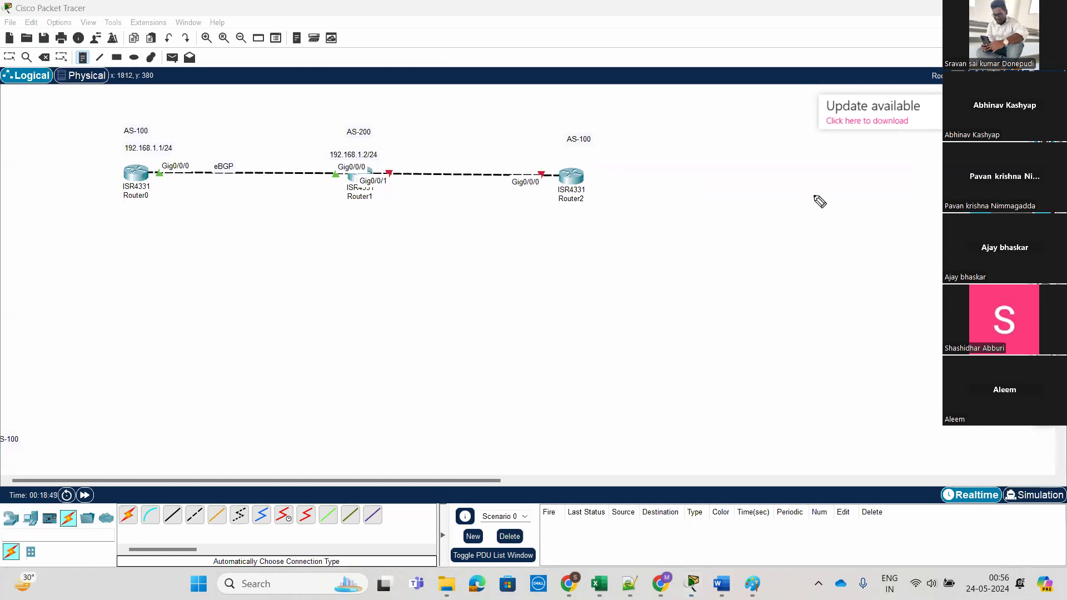
# Step: Sketch a router labelled AS 100 linked to Router2, circle Router2, and strike out its AS-100 label with 200 written above
pyautogui.moveTo(791, 172)
pyautogui.mouseDown()
pyautogui.moveTo(762, 178)
pyautogui.moveTo(786, 167)
pyautogui.mouseUp()
pyautogui.moveTo(584, 176); pyautogui.dragTo(754, 176)
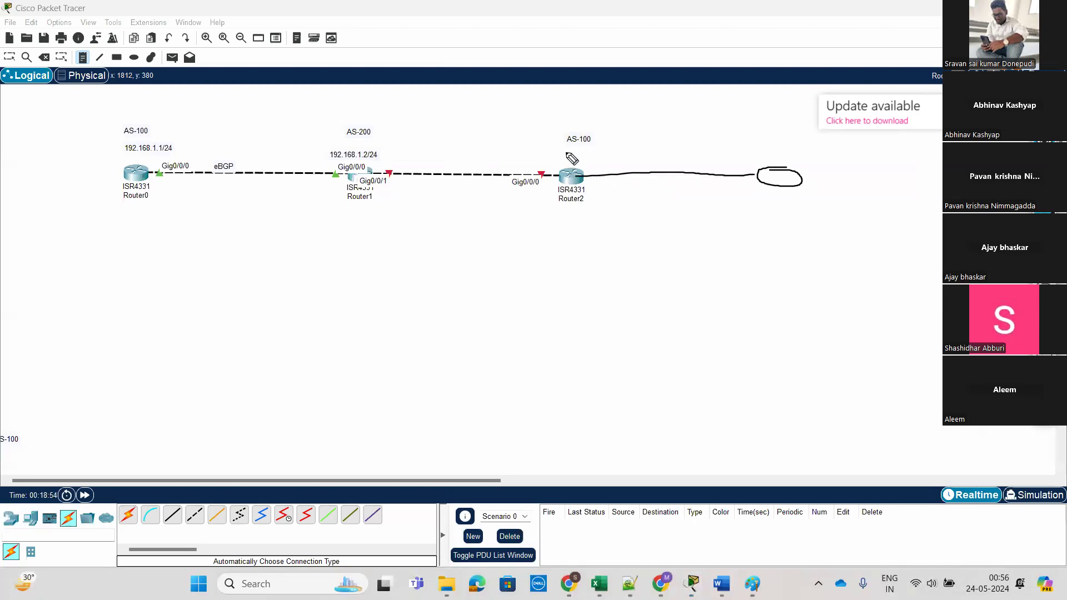
pyautogui.moveTo(593, 161)
pyautogui.mouseDown()
pyautogui.moveTo(550, 179)
pyautogui.moveTo(595, 177)
pyautogui.mouseUp()
pyautogui.moveTo(778, 158)
pyautogui.mouseDown()
pyautogui.moveTo(792, 156)
pyautogui.moveTo(787, 145)
pyautogui.moveTo(805, 155)
pyautogui.moveTo(849, 143)
pyautogui.mouseUp()
pyautogui.moveTo(867, 142); pyautogui.dragTo(860, 146)
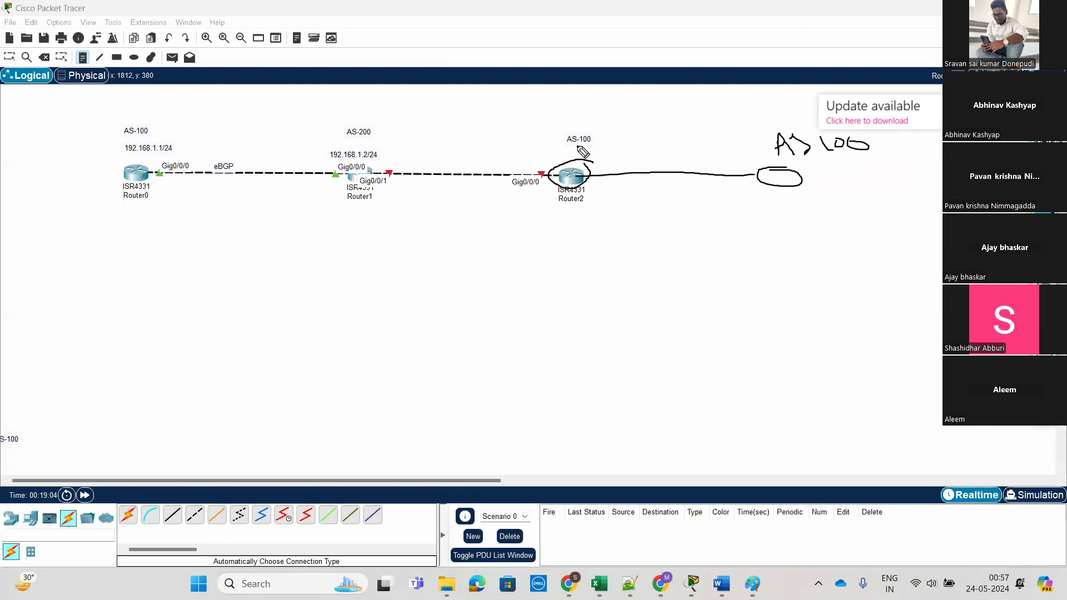
pyautogui.moveTo(567, 123)
pyautogui.mouseDown()
pyautogui.moveTo(589, 139)
pyautogui.moveTo(590, 129)
pyautogui.mouseUp()
pyautogui.moveTo(592, 125); pyautogui.dragTo(591, 133)
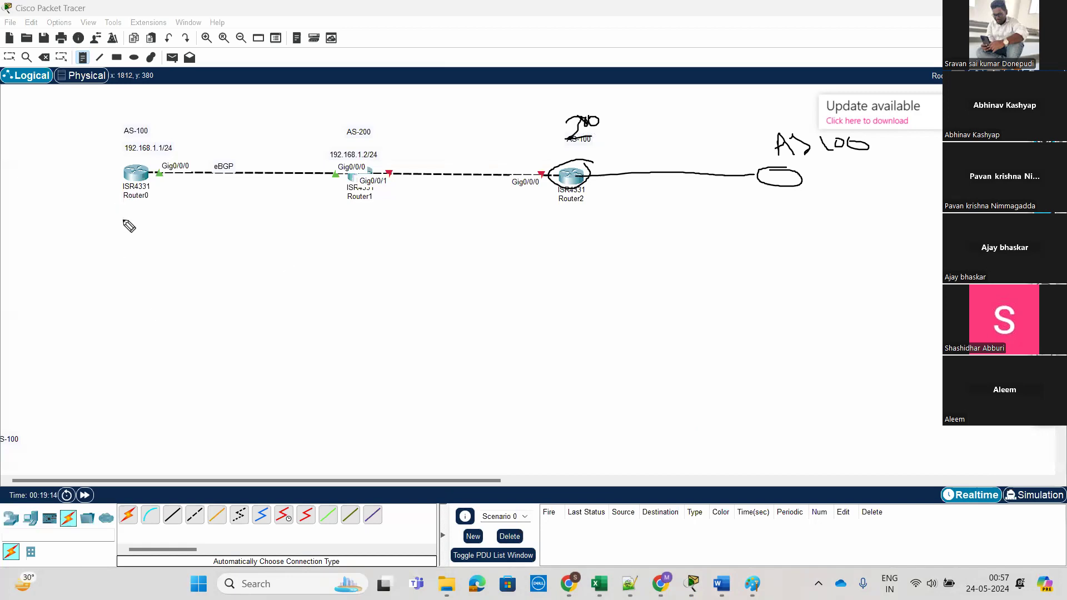
# Step: Circle Router0, write AS-100 and 1.1/24 beneath it with a connecting line, and sketch an arrow towards Router1
pyautogui.moveTo(157, 119)
pyautogui.mouseDown()
pyautogui.moveTo(119, 114)
pyautogui.moveTo(92, 199)
pyautogui.moveTo(202, 166)
pyautogui.moveTo(159, 119)
pyautogui.mouseUp()
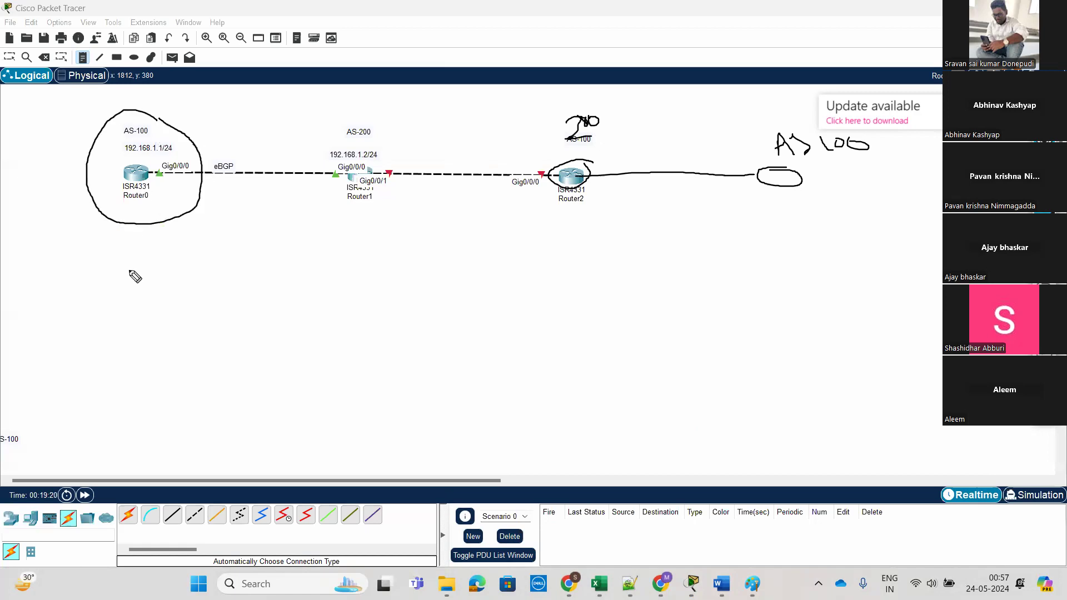
pyautogui.moveTo(134, 185); pyautogui.dragTo(126, 261)
pyautogui.moveTo(140, 300)
pyautogui.mouseDown()
pyautogui.moveTo(156, 281)
pyautogui.moveTo(169, 294)
pyautogui.moveTo(200, 278)
pyautogui.moveTo(216, 286)
pyautogui.moveTo(223, 272)
pyautogui.mouseUp()
pyautogui.moveTo(241, 270); pyautogui.dragTo(242, 269)
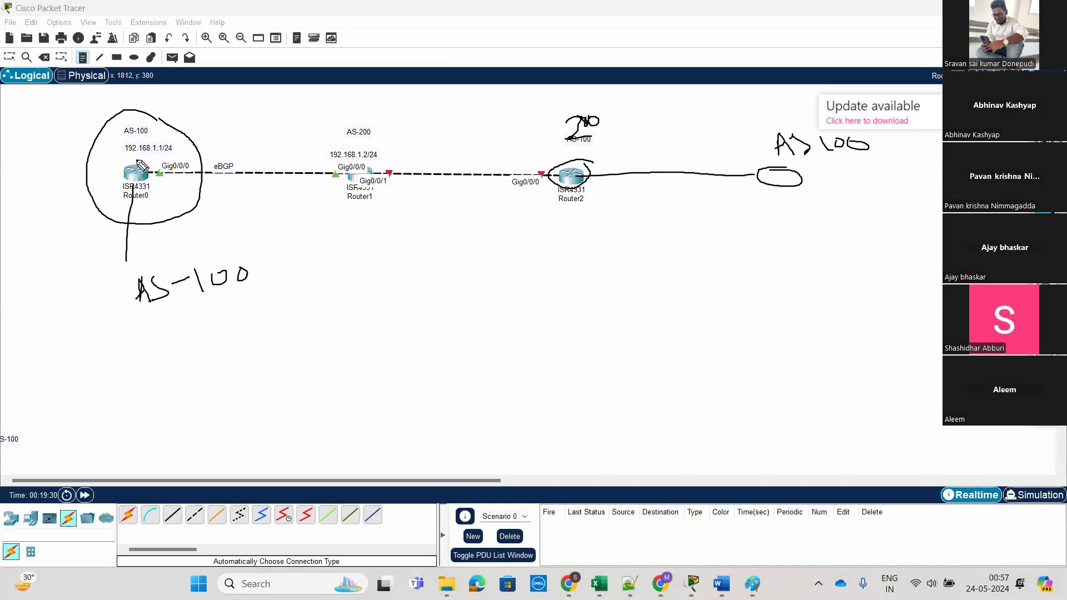
pyautogui.moveTo(174, 315); pyautogui.dragTo(183, 350)
pyautogui.moveTo(187, 332); pyautogui.dragTo(212, 346)
pyautogui.moveTo(227, 313)
pyautogui.mouseDown()
pyautogui.moveTo(222, 360)
pyautogui.moveTo(285, 329)
pyautogui.moveTo(281, 346)
pyautogui.mouseUp()
pyautogui.moveTo(273, 270)
pyautogui.mouseDown()
pyautogui.moveTo(388, 253)
pyautogui.moveTo(364, 268)
pyautogui.mouseUp()
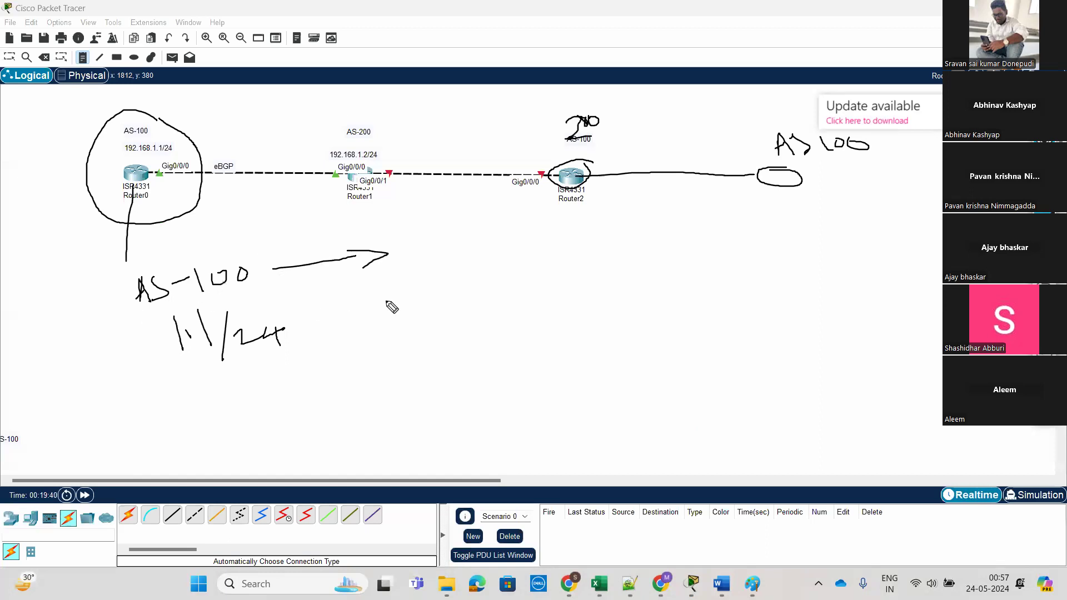
# Step: Write AS-100 and 1.1/24 beneath Router1 and sketch an arrow from there towards Router2
pyautogui.moveTo(370, 295)
pyautogui.mouseDown()
pyautogui.moveTo(368, 307)
pyautogui.moveTo(389, 293)
pyautogui.moveTo(404, 300)
pyautogui.moveTo(460, 272)
pyautogui.moveTo(455, 284)
pyautogui.mouseUp()
pyautogui.moveTo(411, 322)
pyautogui.mouseDown()
pyautogui.moveTo(411, 339)
pyautogui.moveTo(437, 343)
pyautogui.mouseUp()
pyautogui.click(415, 333)
pyautogui.moveTo(441, 328)
pyautogui.mouseDown()
pyautogui.moveTo(467, 341)
pyautogui.moveTo(488, 336)
pyautogui.moveTo(482, 342)
pyautogui.mouseUp()
pyautogui.moveTo(428, 245)
pyautogui.mouseDown()
pyautogui.moveTo(581, 235)
pyautogui.moveTo(557, 250)
pyautogui.mouseUp()
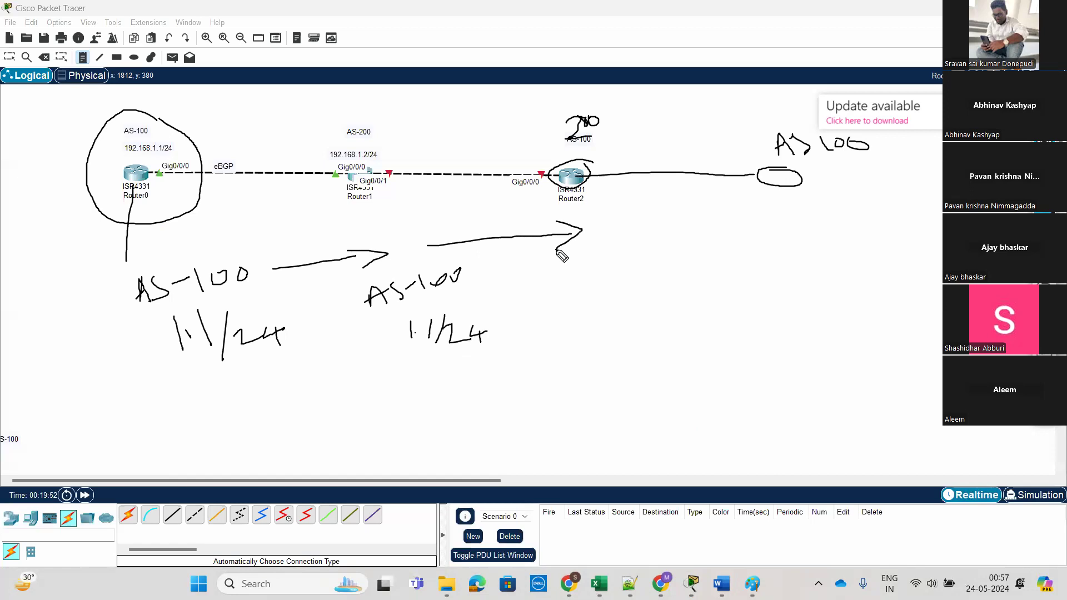
# Step: Tick Router1's AS-200 label, write 100+200 and 1.1+1.2 beneath Router2, and sketch an arrow towards the hand-drawn router
pyautogui.moveTo(372, 114); pyautogui.dragTo(391, 106)
pyautogui.moveTo(550, 274)
pyautogui.mouseDown()
pyautogui.moveTo(558, 300)
pyautogui.moveTo(587, 285)
pyautogui.moveTo(633, 294)
pyautogui.moveTo(642, 284)
pyautogui.mouseUp()
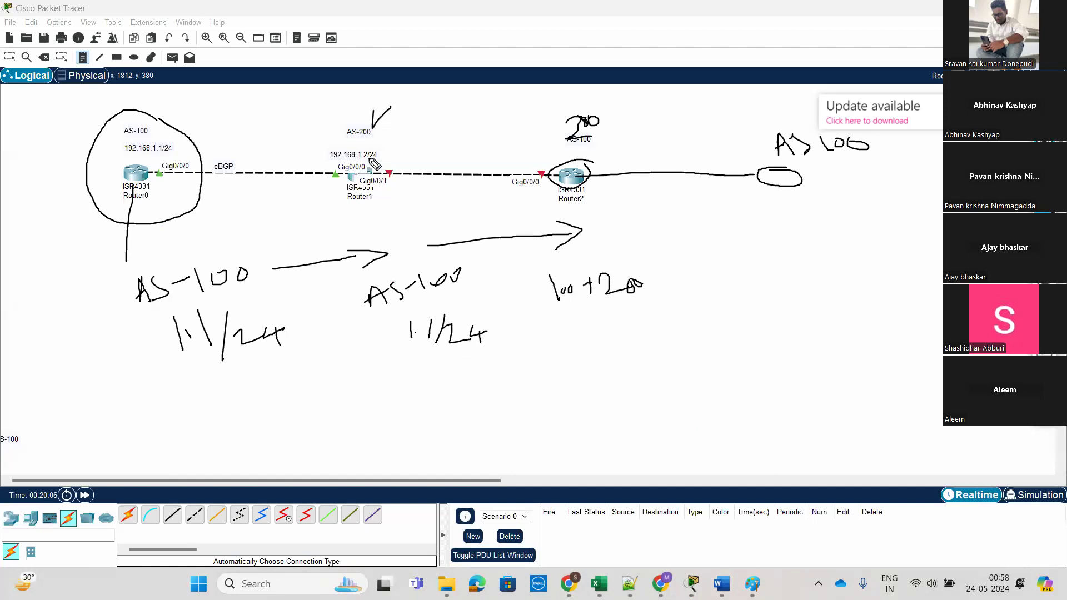
pyautogui.moveTo(558, 322)
pyautogui.mouseDown()
pyautogui.moveTo(560, 346)
pyautogui.moveTo(616, 333)
pyautogui.moveTo(606, 341)
pyautogui.mouseUp()
pyautogui.moveTo(627, 324)
pyautogui.mouseDown()
pyautogui.moveTo(630, 339)
pyautogui.moveTo(653, 329)
pyautogui.mouseUp()
pyautogui.click(636, 334)
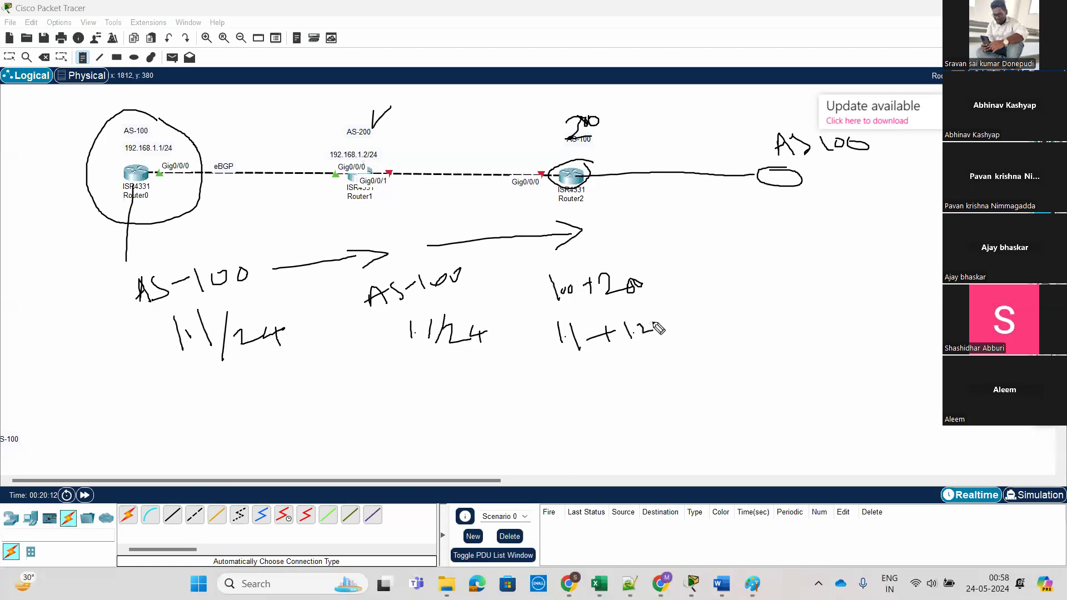
pyautogui.moveTo(597, 236)
pyautogui.mouseDown()
pyautogui.moveTo(757, 227)
pyautogui.moveTo(770, 242)
pyautogui.mouseUp()
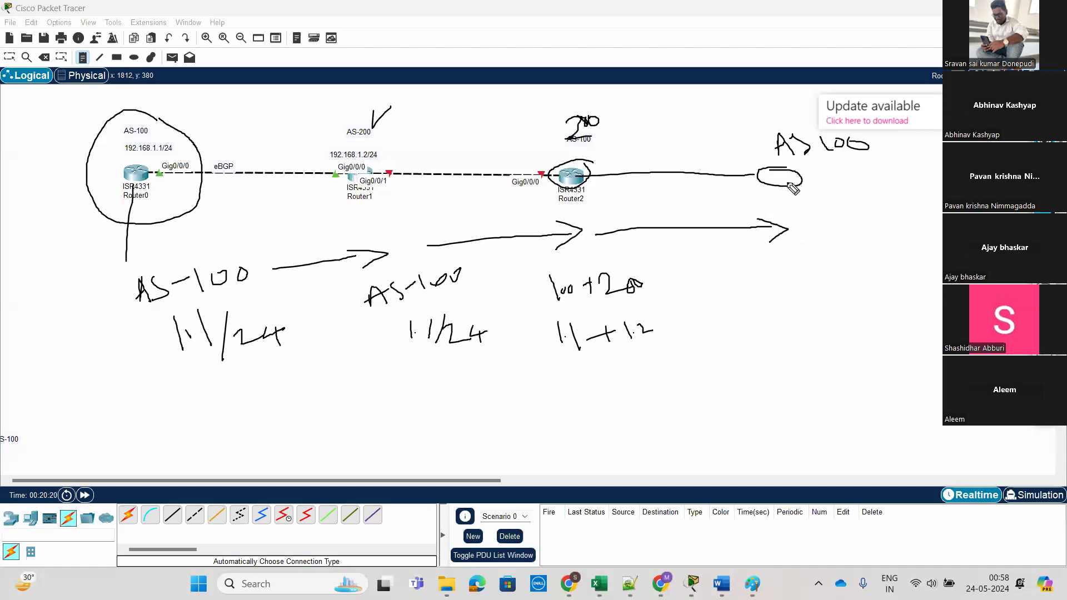
# Step: Write AS-100 beneath the hand-drawn router, cross out its link to Router2, and add a circled, underlined R-R
pyautogui.moveTo(780, 290)
pyautogui.mouseDown()
pyautogui.moveTo(781, 310)
pyautogui.moveTo(834, 289)
pyautogui.mouseUp()
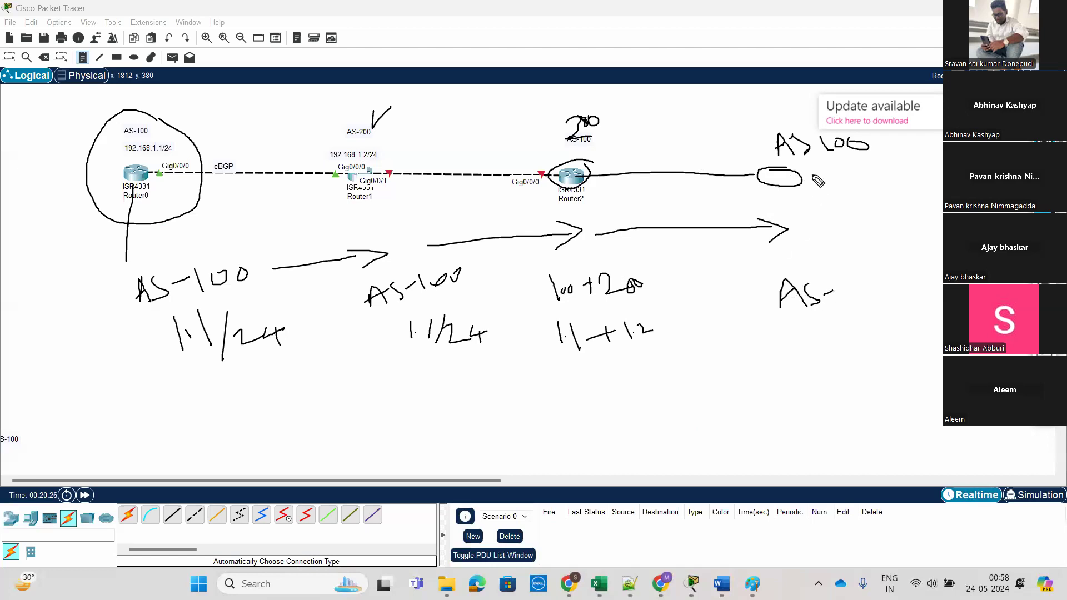
pyautogui.moveTo(848, 281)
pyautogui.mouseDown()
pyautogui.moveTo(847, 295)
pyautogui.moveTo(880, 282)
pyautogui.moveTo(912, 289)
pyautogui.moveTo(889, 275)
pyautogui.mouseUp()
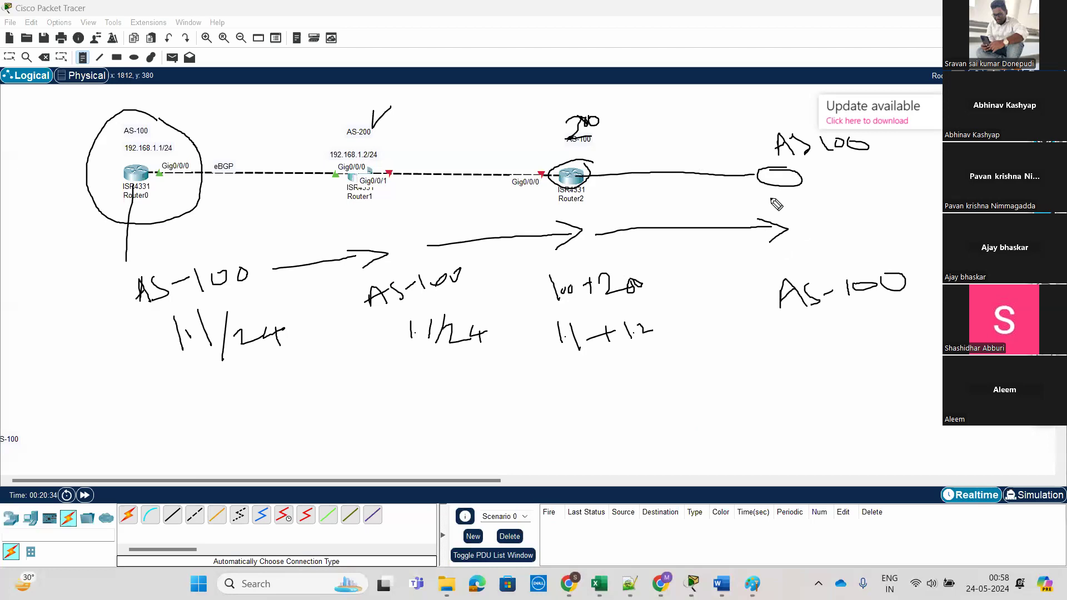
pyautogui.moveTo(740, 156)
pyautogui.mouseDown()
pyautogui.moveTo(714, 198)
pyautogui.moveTo(745, 191)
pyautogui.mouseUp()
pyautogui.moveTo(775, 379)
pyautogui.mouseDown()
pyautogui.moveTo(781, 417)
pyautogui.moveTo(794, 367)
pyautogui.moveTo(802, 402)
pyautogui.moveTo(821, 388)
pyautogui.moveTo(844, 415)
pyautogui.mouseUp()
pyautogui.moveTo(822, 370)
pyautogui.mouseDown()
pyautogui.moveTo(838, 397)
pyautogui.moveTo(864, 402)
pyautogui.mouseUp()
pyautogui.moveTo(758, 439)
pyautogui.mouseDown()
pyautogui.moveTo(863, 419)
pyautogui.moveTo(754, 389)
pyautogui.moveTo(796, 433)
pyautogui.mouseUp()
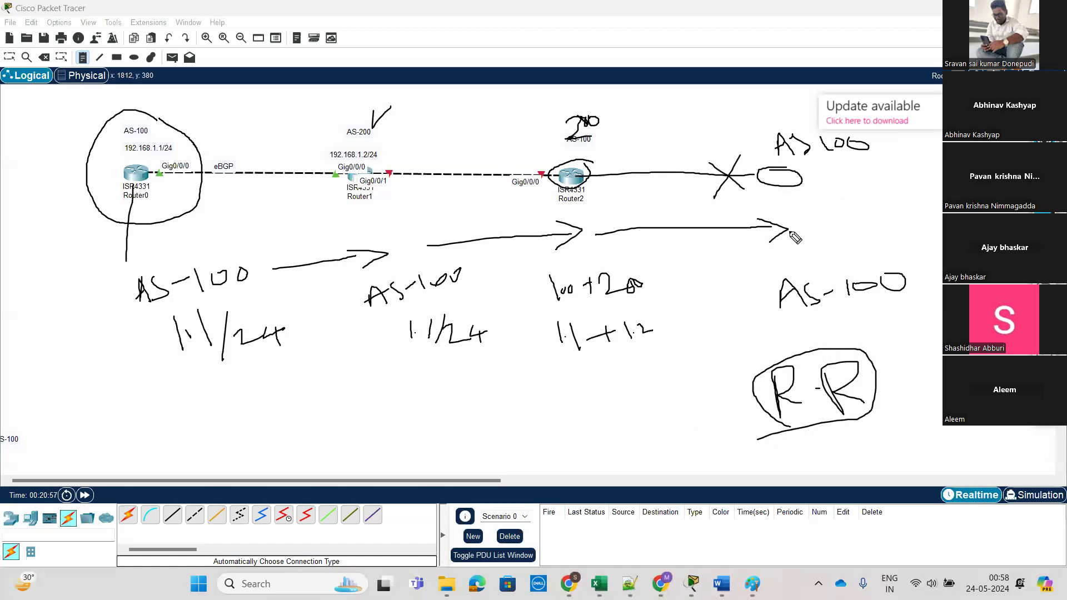
# Step: Sketch short marker strokes beside Router0, Router1 and Router2 to point out the individual routers
pyautogui.moveTo(145, 165)
pyautogui.mouseDown()
pyautogui.moveTo(193, 132)
pyautogui.moveTo(233, 132)
pyautogui.mouseUp()
pyautogui.moveTo(394, 147); pyautogui.dragTo(466, 140)
pyautogui.moveTo(381, 135); pyautogui.dragTo(383, 142)
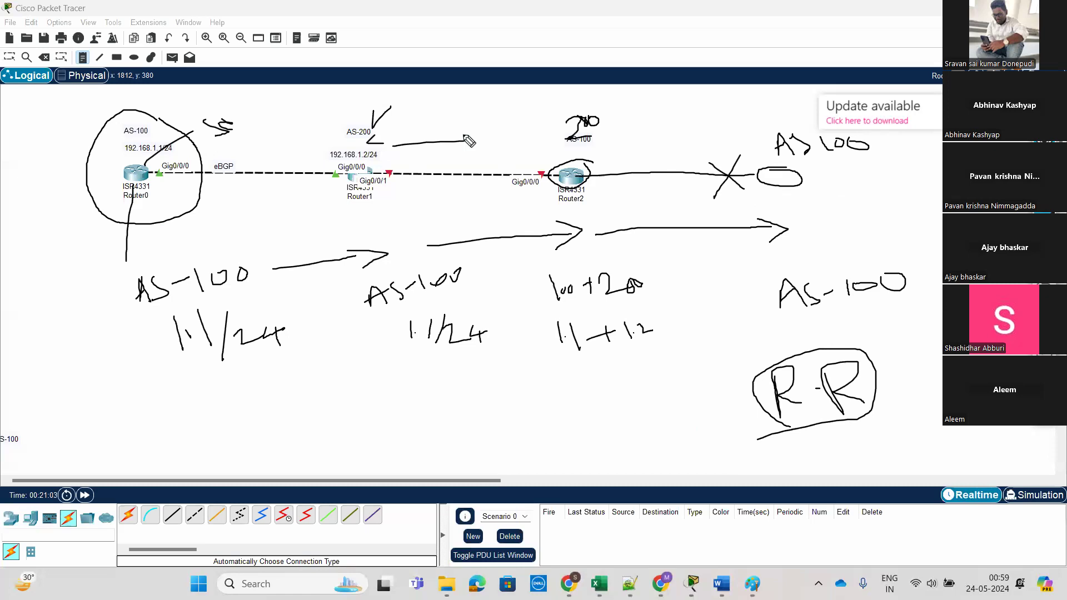
pyautogui.moveTo(548, 92); pyautogui.dragTo(522, 110)
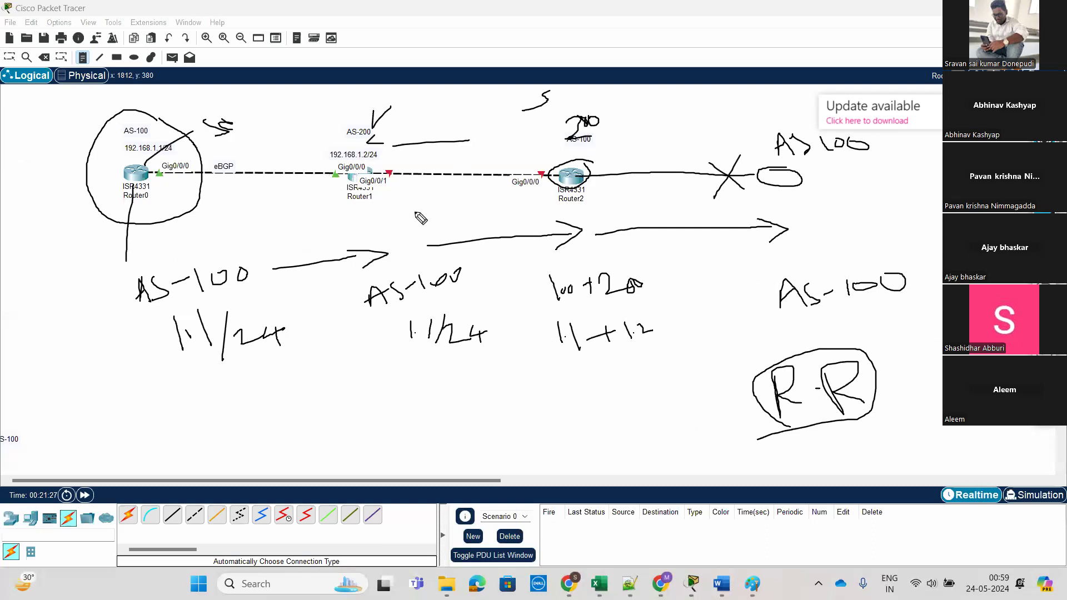
# Step: Sketch a C – S – C chain beneath the topology and tick the C at its end
pyautogui.moveTo(344, 422)
pyautogui.mouseDown()
pyautogui.moveTo(328, 439)
pyautogui.moveTo(355, 441)
pyautogui.mouseUp()
pyautogui.moveTo(270, 431)
pyautogui.mouseDown()
pyautogui.moveTo(278, 450)
pyautogui.moveTo(256, 463)
pyautogui.moveTo(303, 442)
pyautogui.mouseUp()
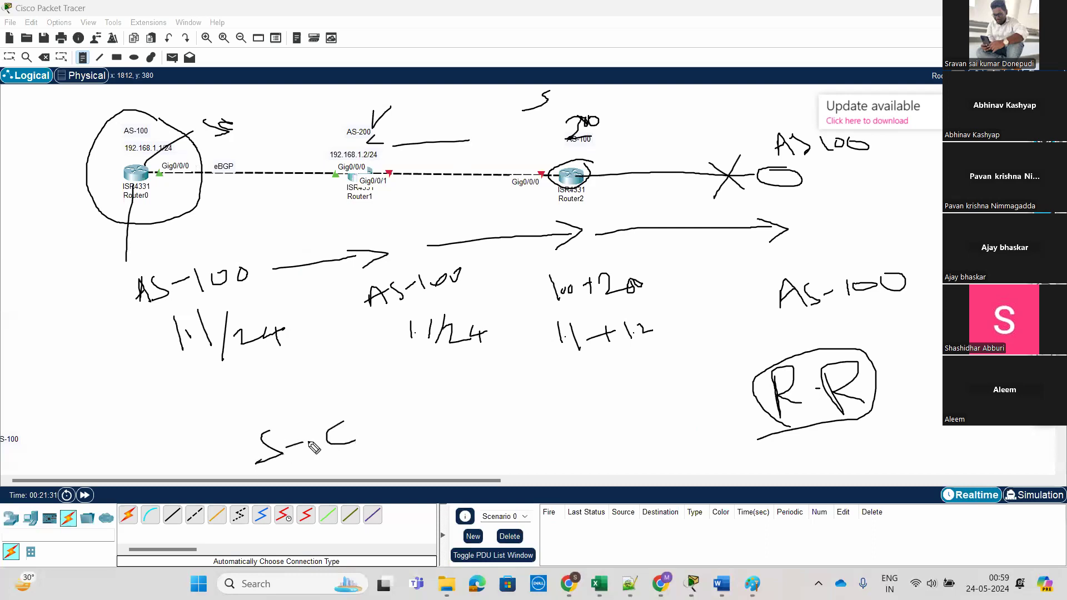
pyautogui.moveTo(198, 453)
pyautogui.mouseDown()
pyautogui.moveTo(235, 446)
pyautogui.moveTo(172, 465)
pyautogui.mouseUp()
pyautogui.moveTo(337, 401)
pyautogui.mouseDown()
pyautogui.moveTo(340, 411)
pyautogui.moveTo(360, 390)
pyautogui.mouseUp()
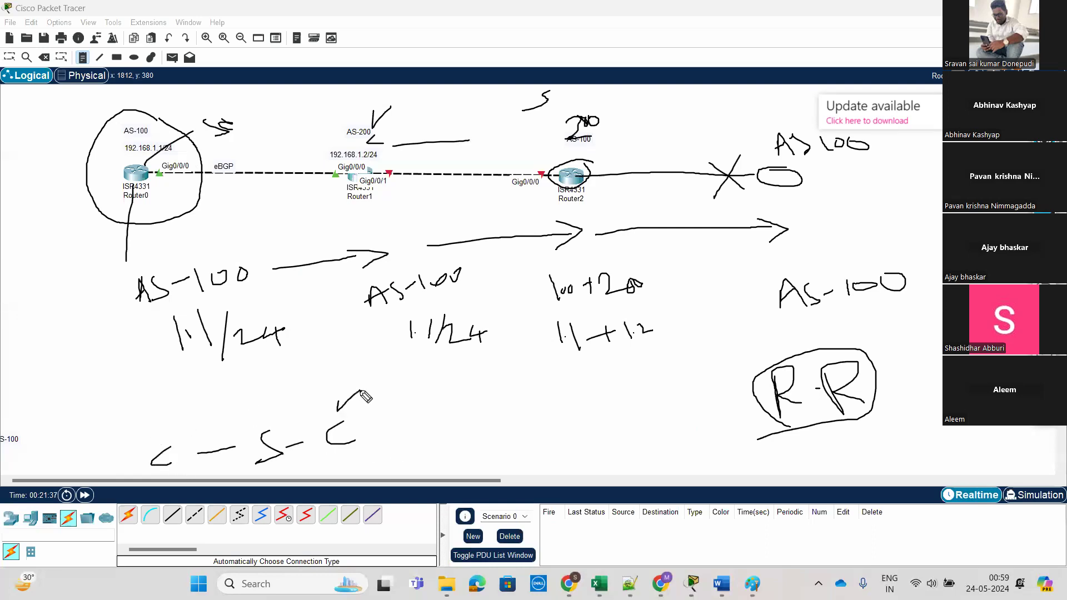
pyautogui.moveTo(385, 430)
pyautogui.mouseDown()
pyautogui.moveTo(461, 422)
pyautogui.moveTo(429, 448)
pyautogui.mouseUp()
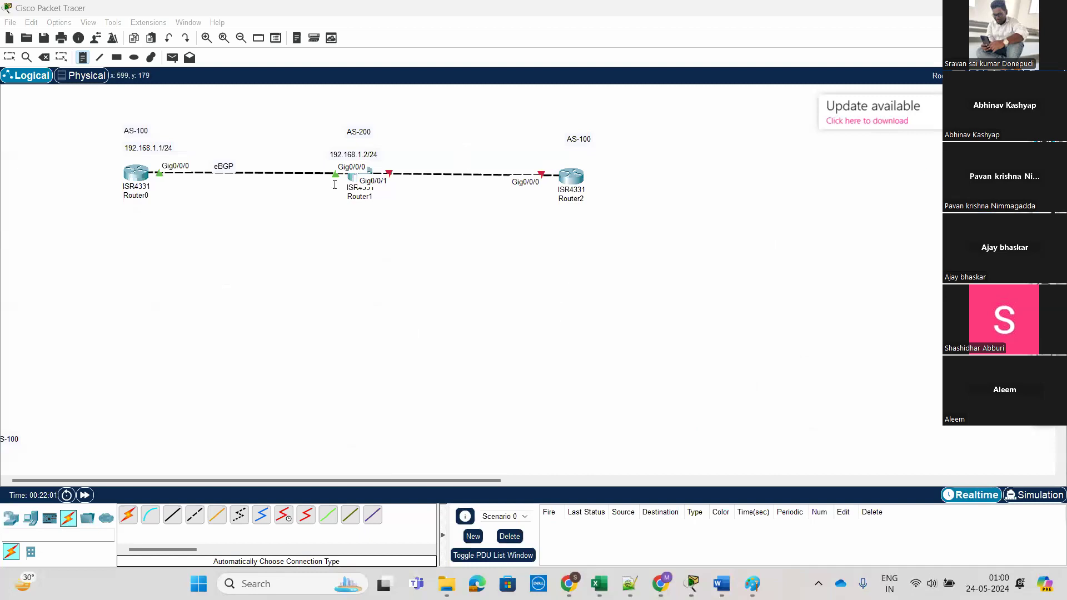
# Step: Delete Router2 together with its link to Router1 and its AS-100 label
pyautogui.press('Escape')
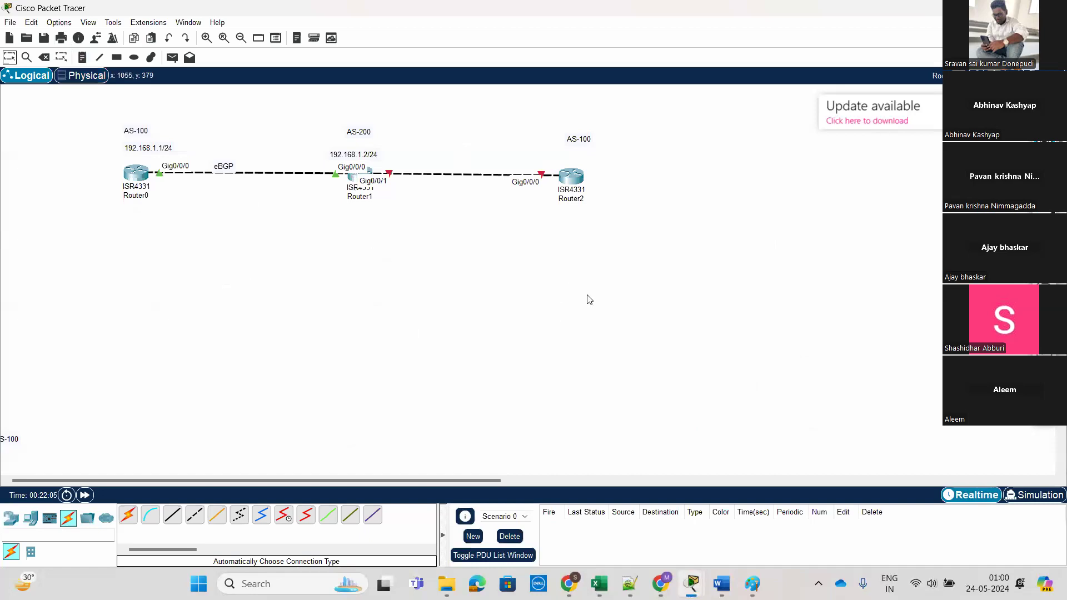
pyautogui.moveTo(426, 139); pyautogui.dragTo(688, 228)
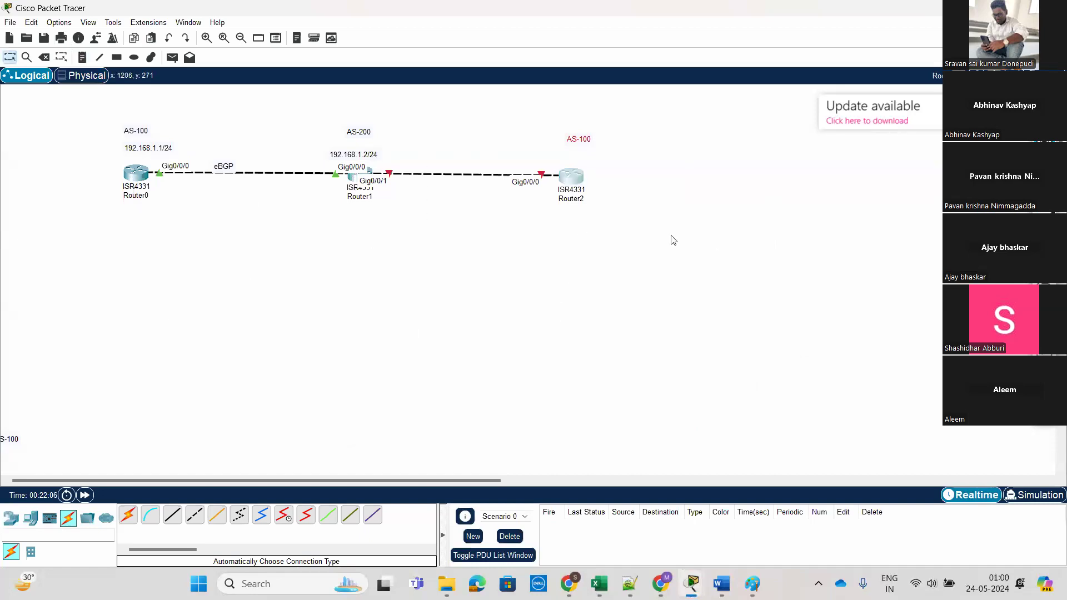
pyautogui.click(44, 57)
pyautogui.click(534, 307)
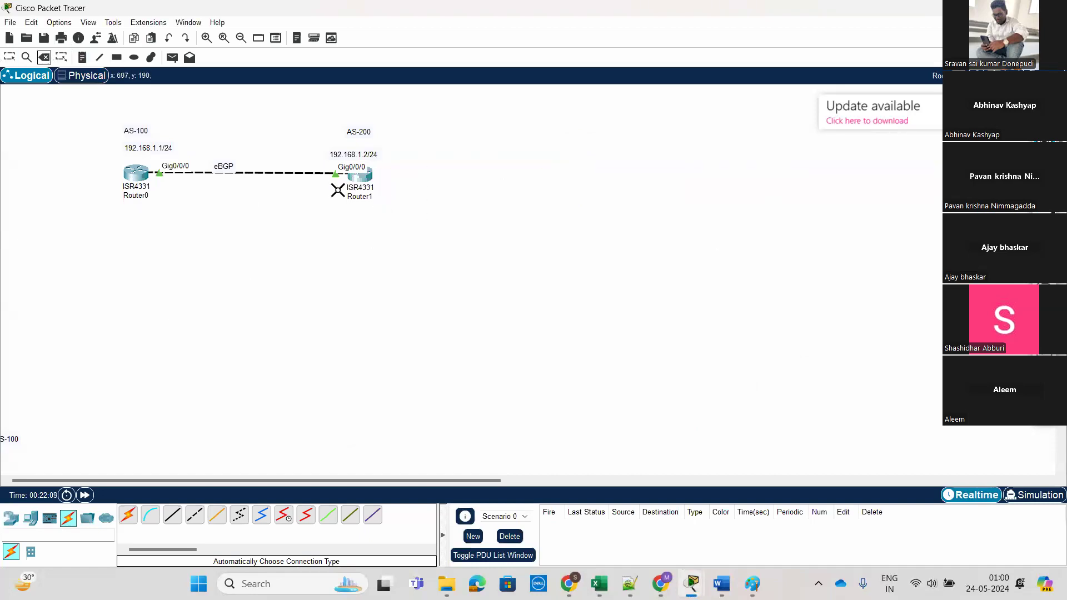
pyautogui.click(9, 58)
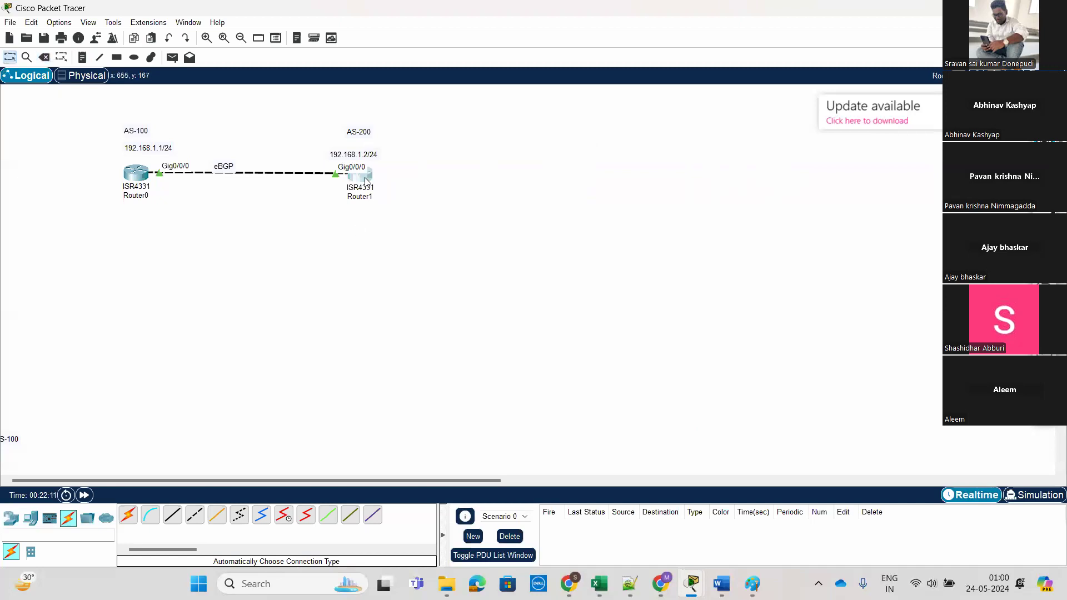
# Step: Open Router1's command line and enter privileged mode with en
pyautogui.click(366, 180)
pyautogui.press('Return')
pyautogui.press('Return')
pyautogui.press('Return')
pyautogui.press('Return')
pyautogui.press('Return')
pyautogui.write('en')
pyautogui.press('Return')
pyautogui.press('Return')
pyautogui.press('Return')
pyautogui.press('Return')
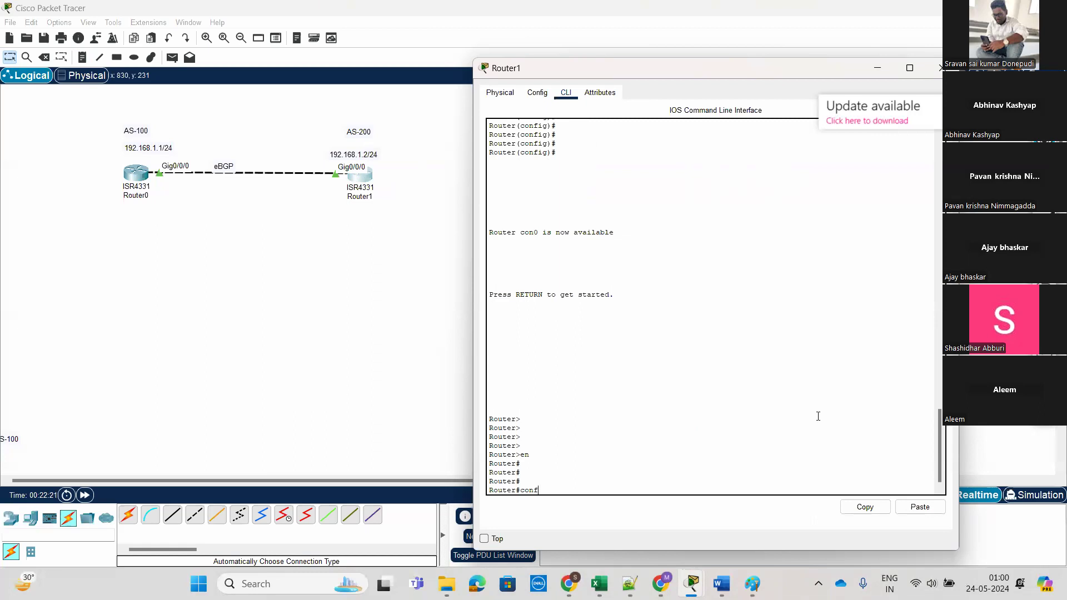
# Step: Open Router0's command line, review the existing BGP neighbors output, and get a fresh prompt
pyautogui.click(137, 178)
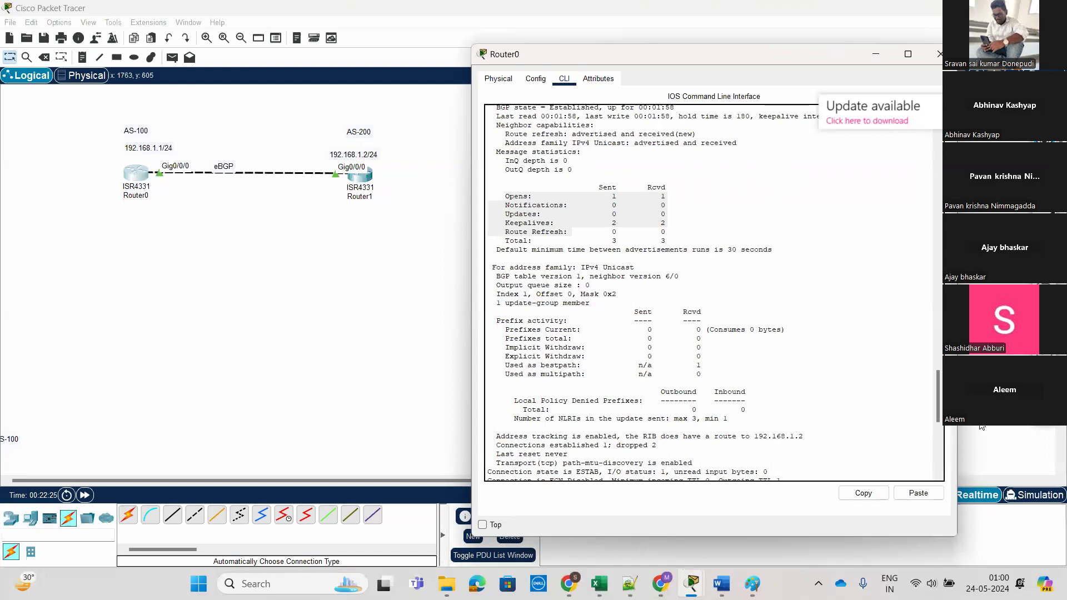
pyautogui.moveTo(939, 393); pyautogui.dragTo(940, 457)
pyautogui.scroll(12, 751, 412)
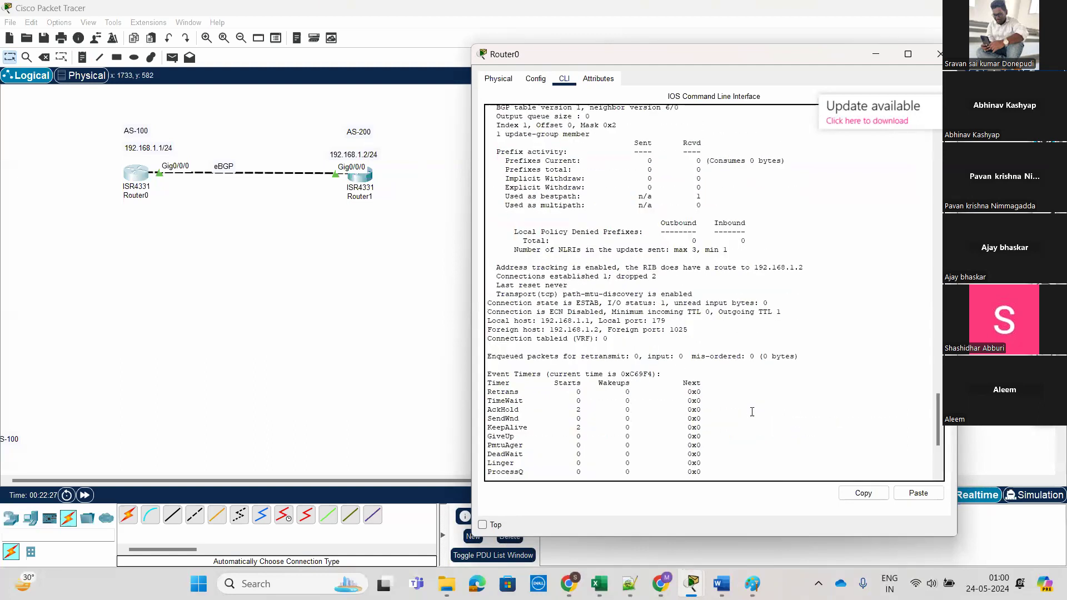
pyautogui.scroll(5, 751, 412)
pyautogui.scroll(-15, 702, 345)
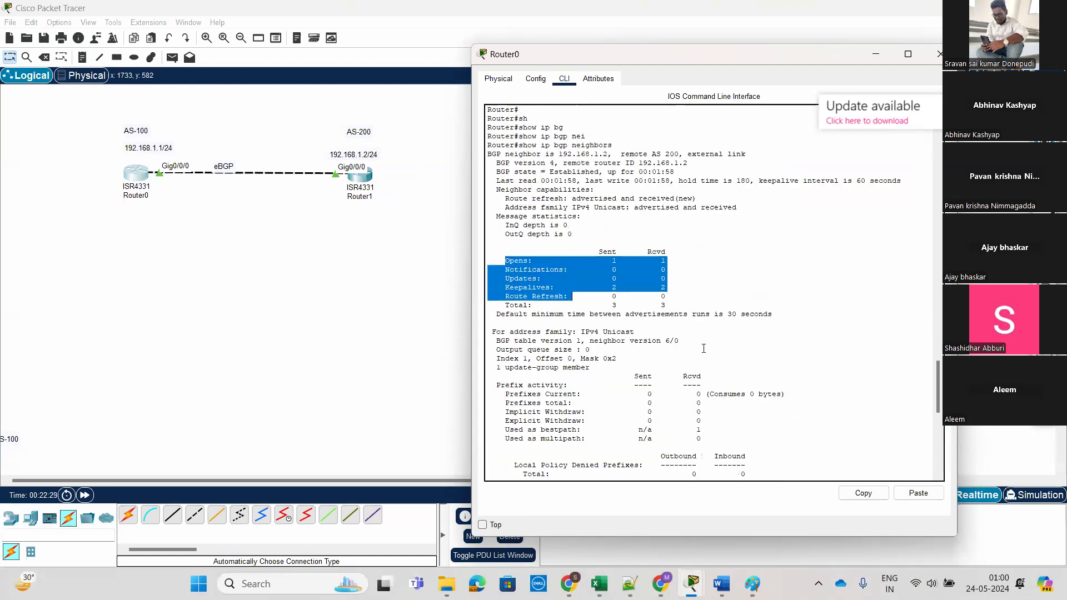
pyautogui.press('Return')
pyautogui.press('Return')
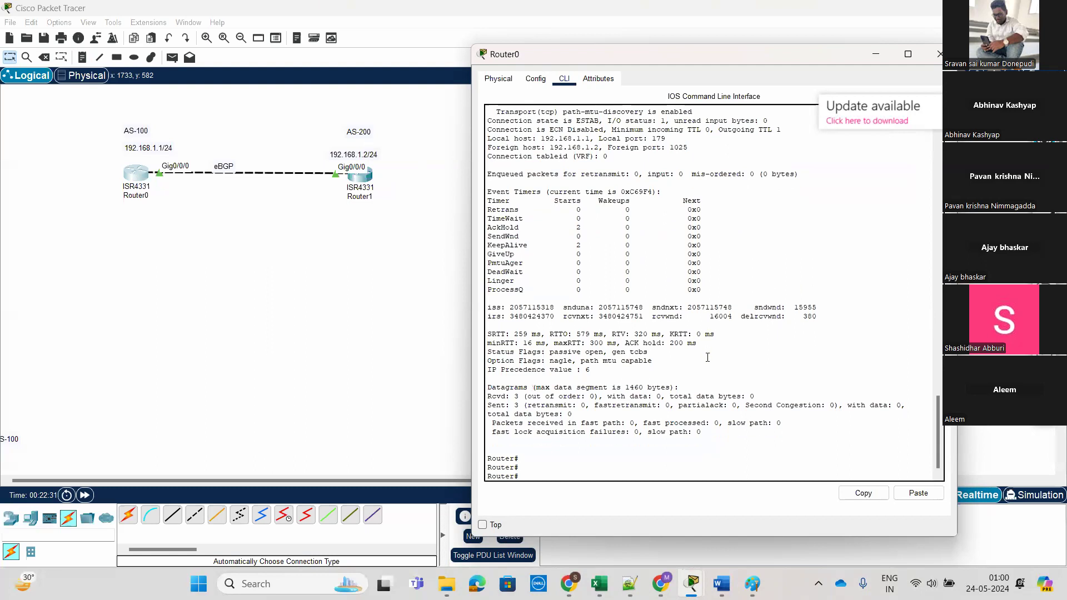
# Step: Run show ip bgp summary on Router0 and add blank prompts below its output
pyautogui.write('show ip b')
pyautogui.press('Tab')
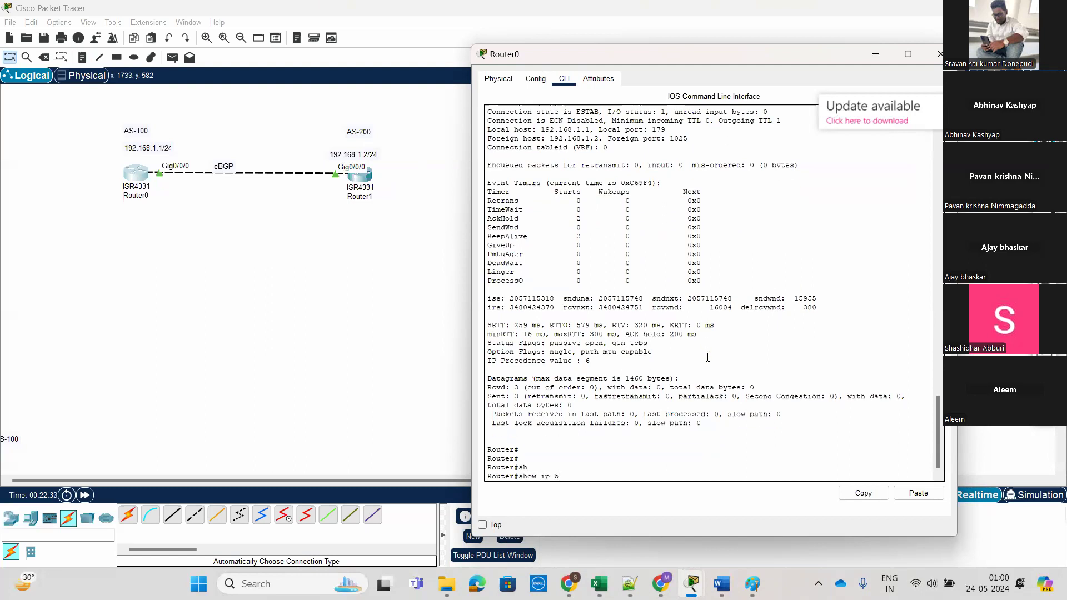
pyautogui.write('ip b')
pyautogui.press('Tab')
pyautogui.write('su')
pyautogui.press('Tab')
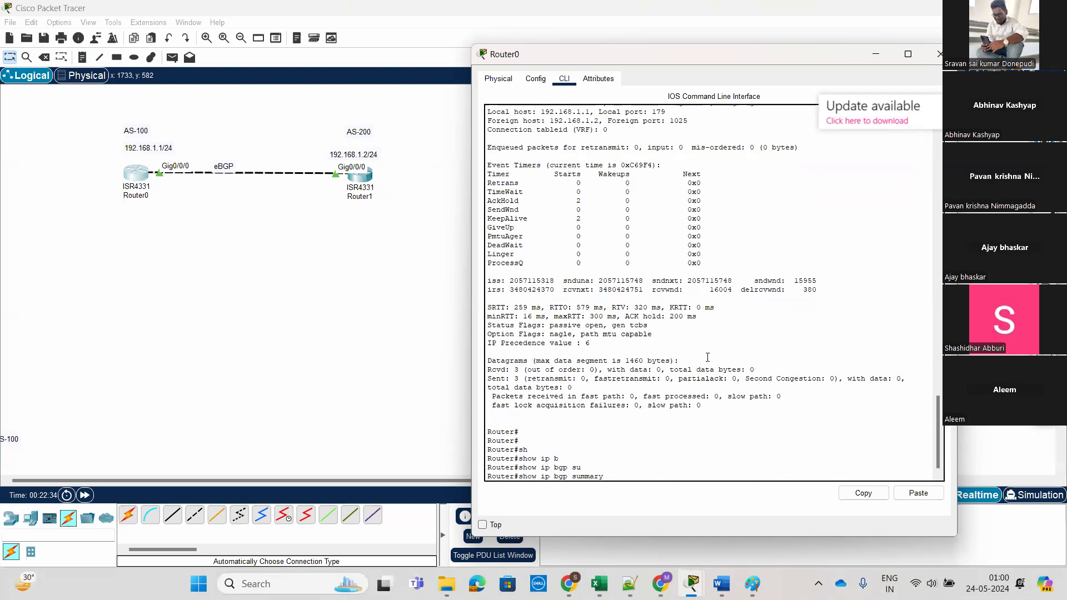
pyautogui.press('Return')
pyautogui.press('Return')
pyautogui.press('Return')
pyautogui.press('Return')
pyautogui.press('Return')
pyautogui.press('Return')
pyautogui.press('Return')
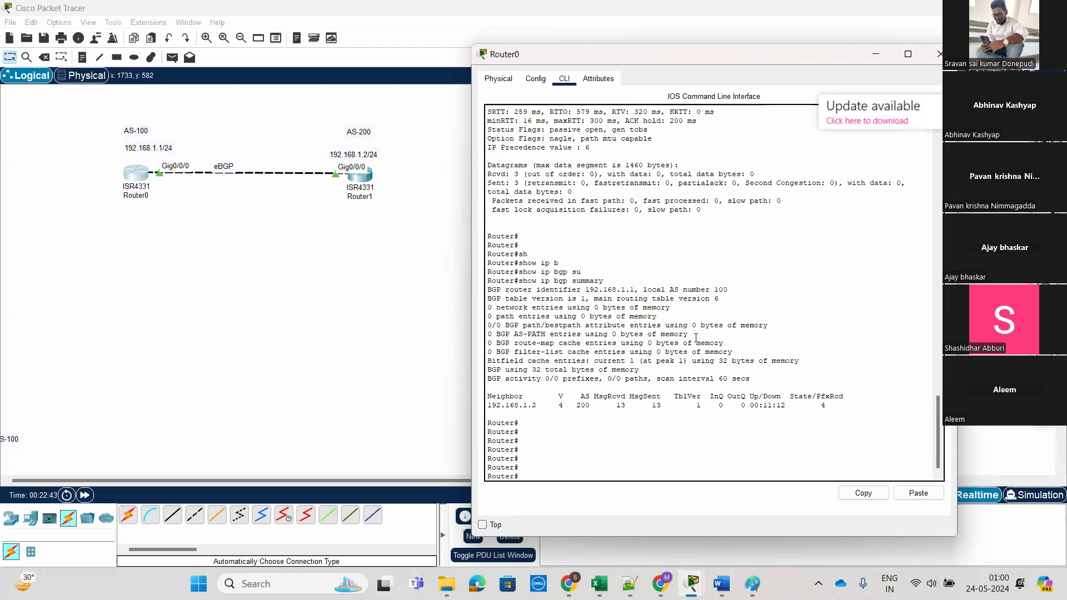
# Step: Highlight the local AS number, router identifier, neighbor address and State/PfxRcd value in the BGP summary
pyautogui.moveTo(732, 293); pyautogui.dragTo(669, 290)
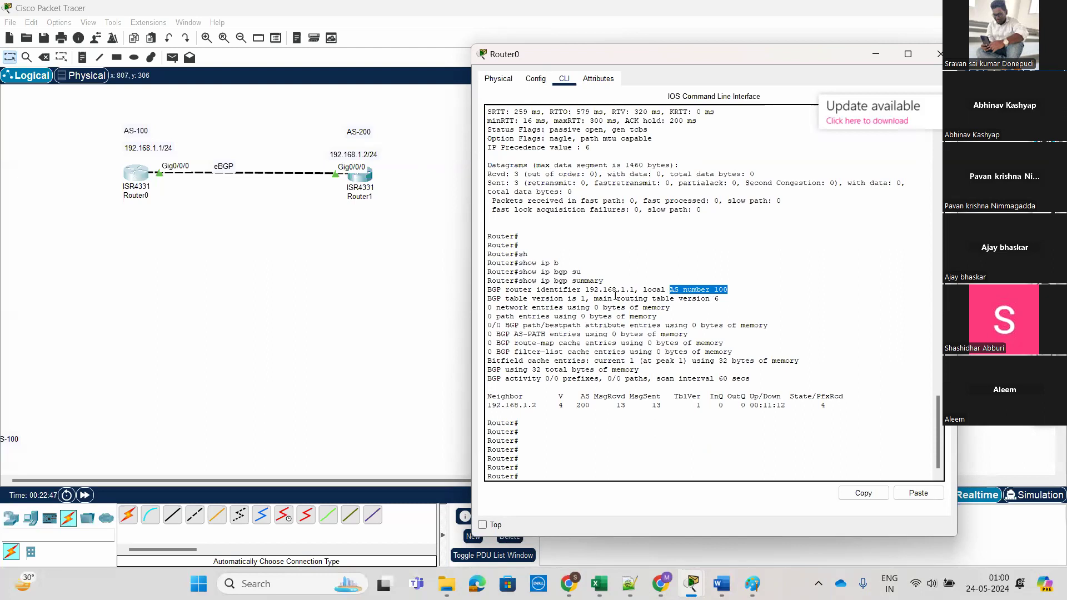
pyautogui.moveTo(590, 288); pyautogui.dragTo(648, 289)
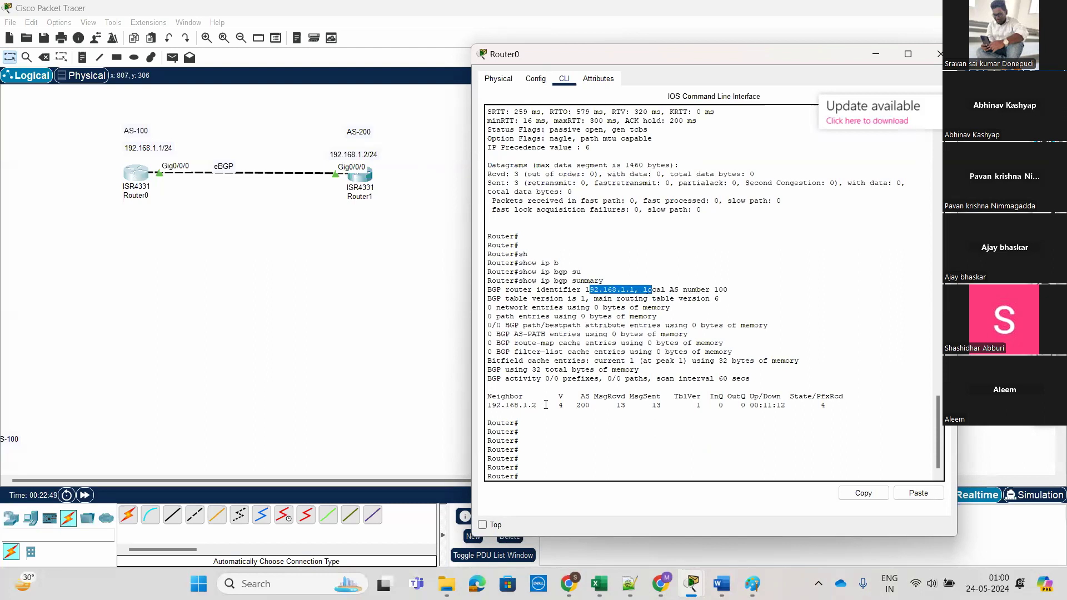
pyautogui.moveTo(542, 405); pyautogui.dragTo(509, 407)
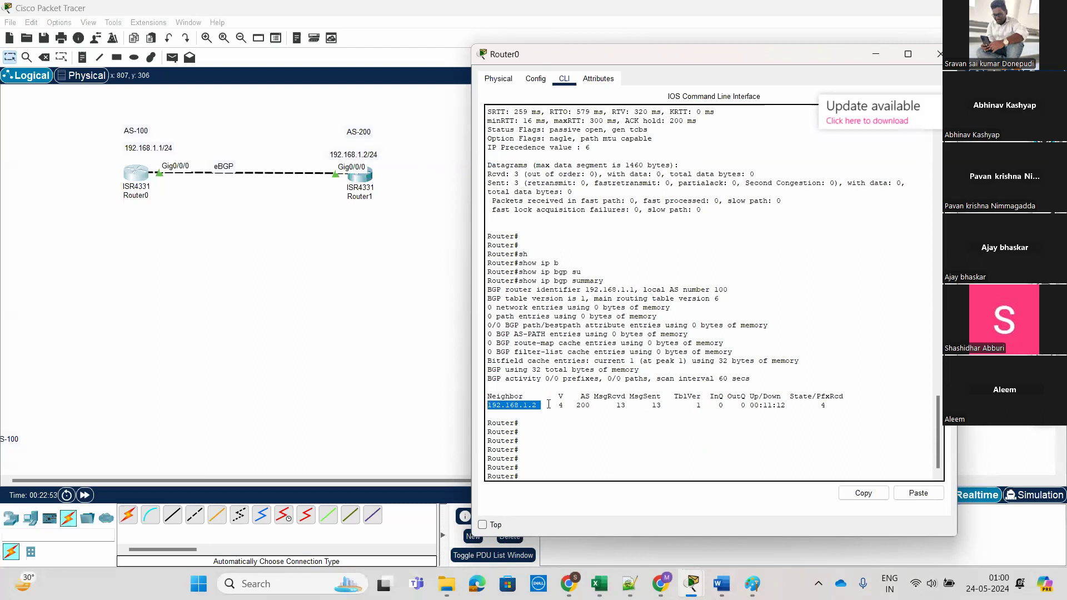
pyautogui.moveTo(537, 405); pyautogui.dragTo(473, 410)
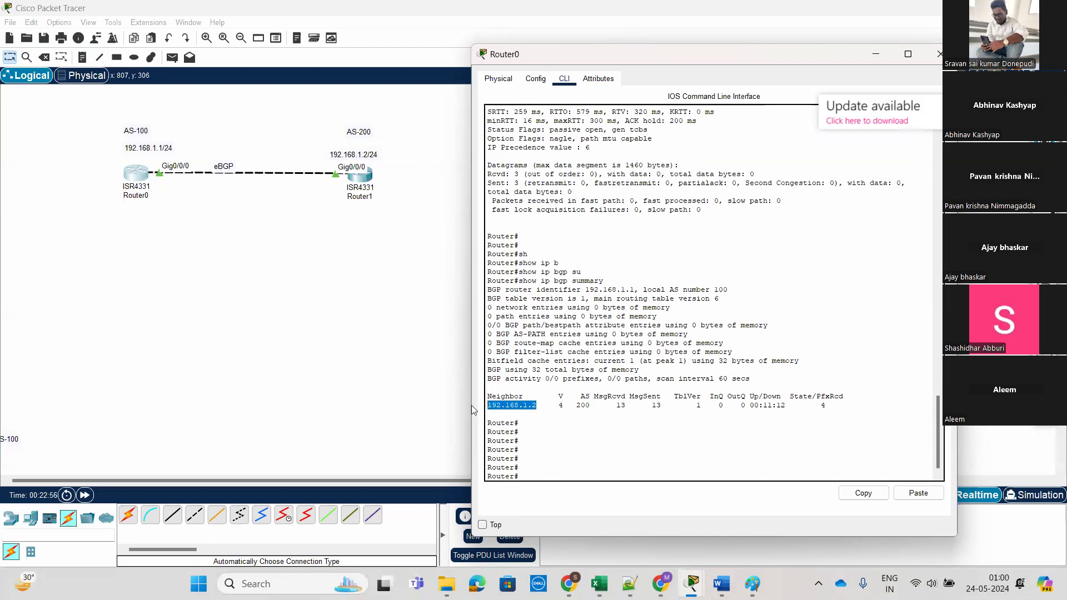
pyautogui.moveTo(824, 405); pyautogui.dragTo(800, 406)
pyautogui.click(834, 406)
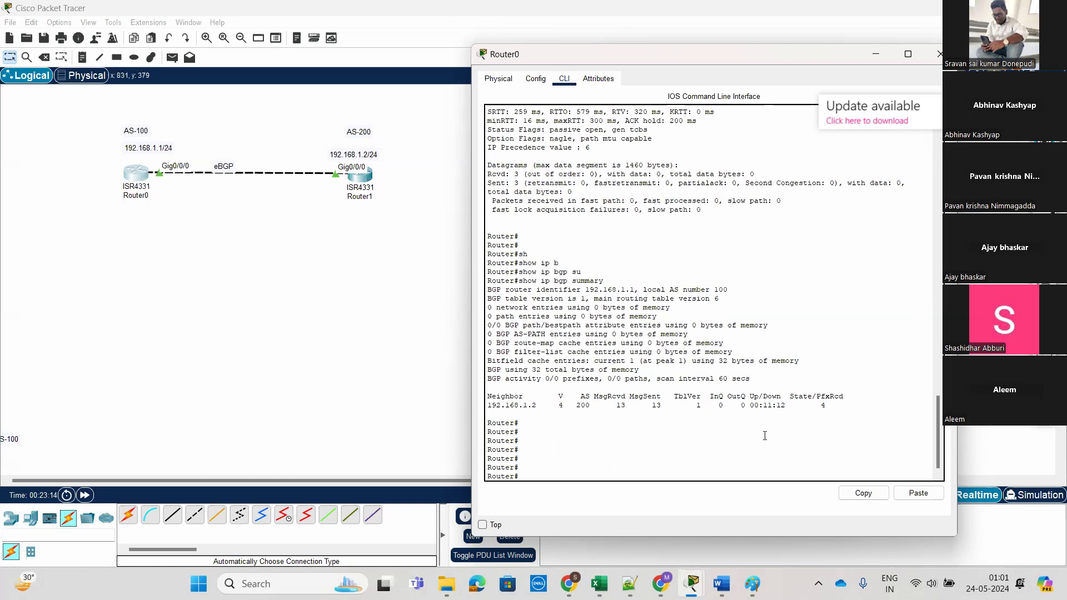
# Step: Run show ip route on Router0 to display its routing table
pyautogui.press('Return')
pyautogui.press('Return')
pyautogui.press('Return')
pyautogui.write('sh')
pyautogui.press('Tab')
pyautogui.write('ip')
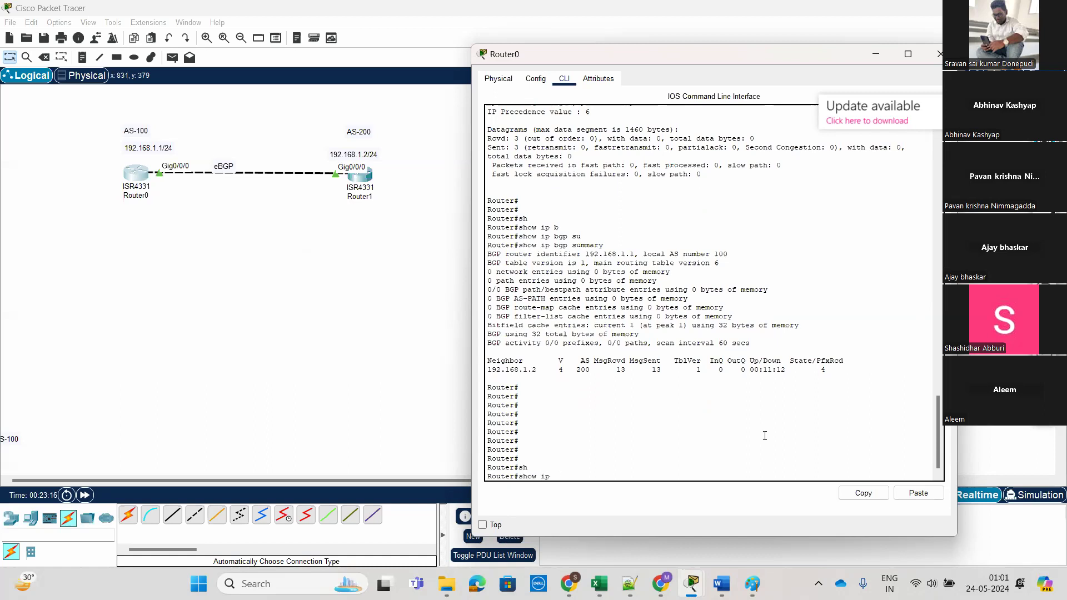
pyautogui.write(' ro')
pyautogui.press('Tab')
pyautogui.press('Return')
pyautogui.press('Return')
pyautogui.press('Return')
pyautogui.press('Return')
pyautogui.press('Return')
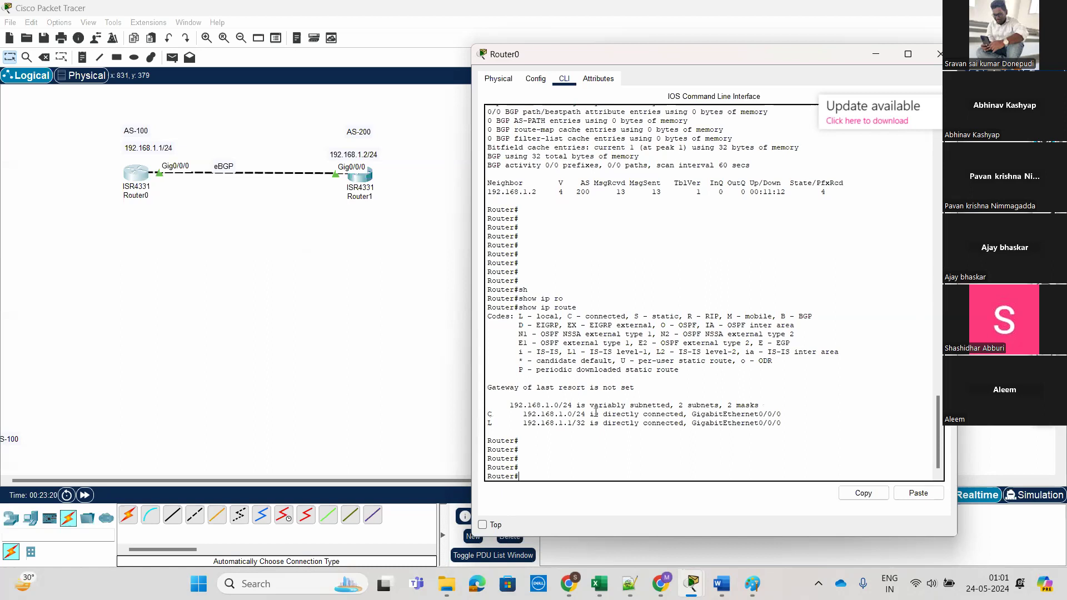
# Step: Run show ip bgp on Router0 to display its BGP table and add blank prompts below the output
pyautogui.press('Return')
pyautogui.press('Return')
pyautogui.write('sh')
pyautogui.press('Tab')
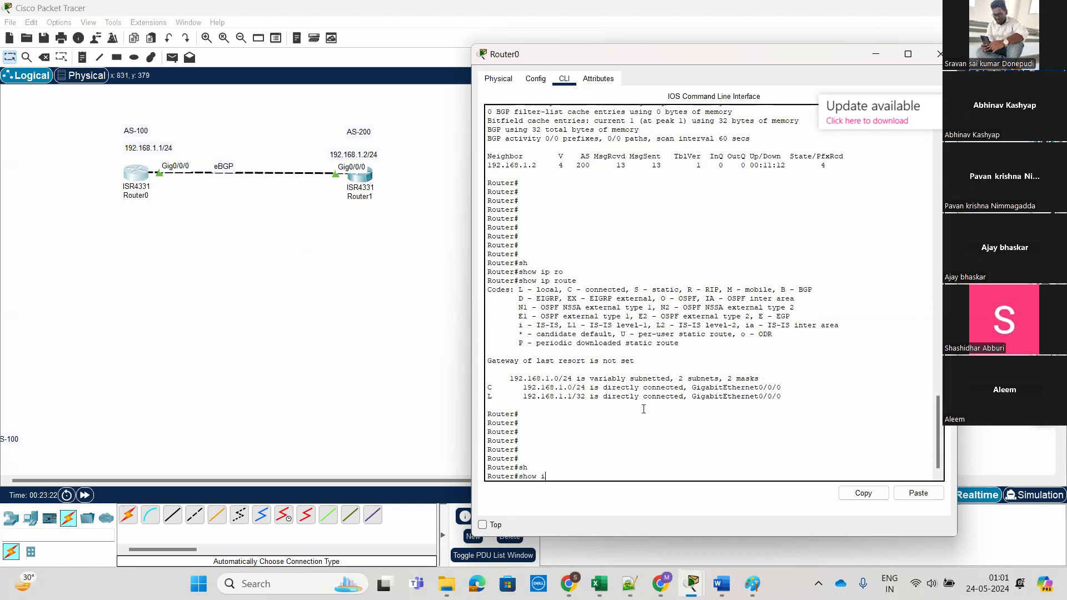
pyautogui.write('ip bg')
pyautogui.press('Tab')
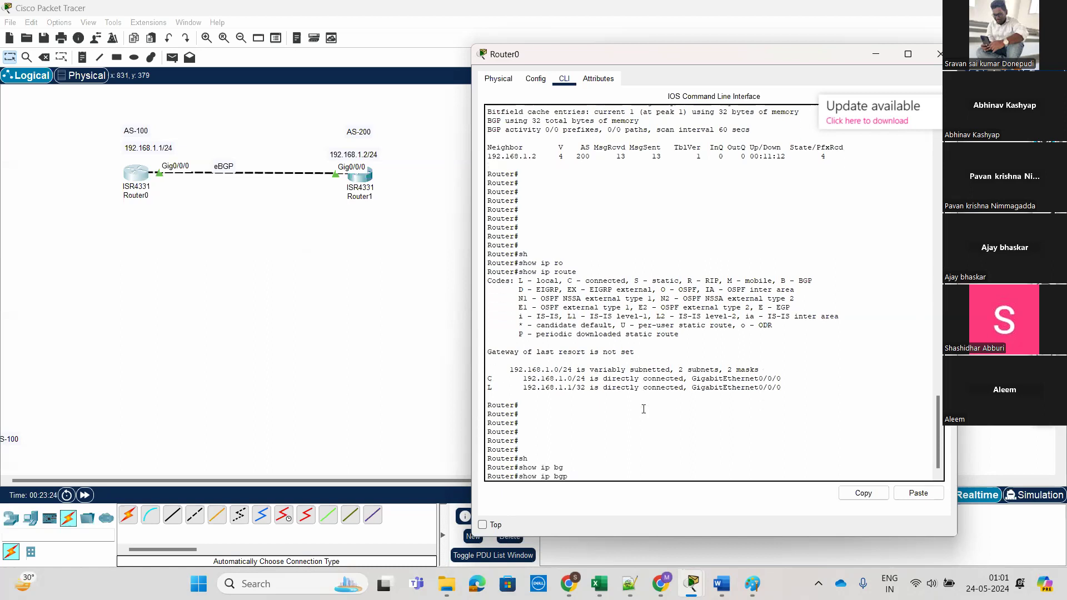
pyautogui.press('Return')
pyautogui.press('Return')
pyautogui.press('Return')
pyautogui.press('Return')
pyautogui.press('Return')
pyautogui.press('Return')
pyautogui.press('Return')
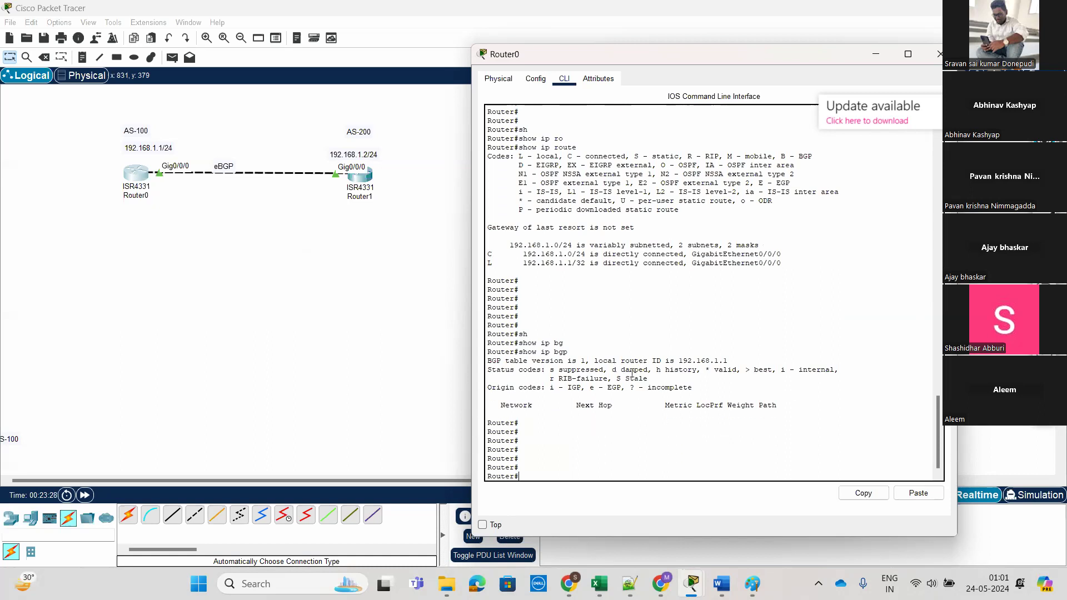
pyautogui.press('Return')
pyautogui.press('Return')
pyautogui.press('Return')
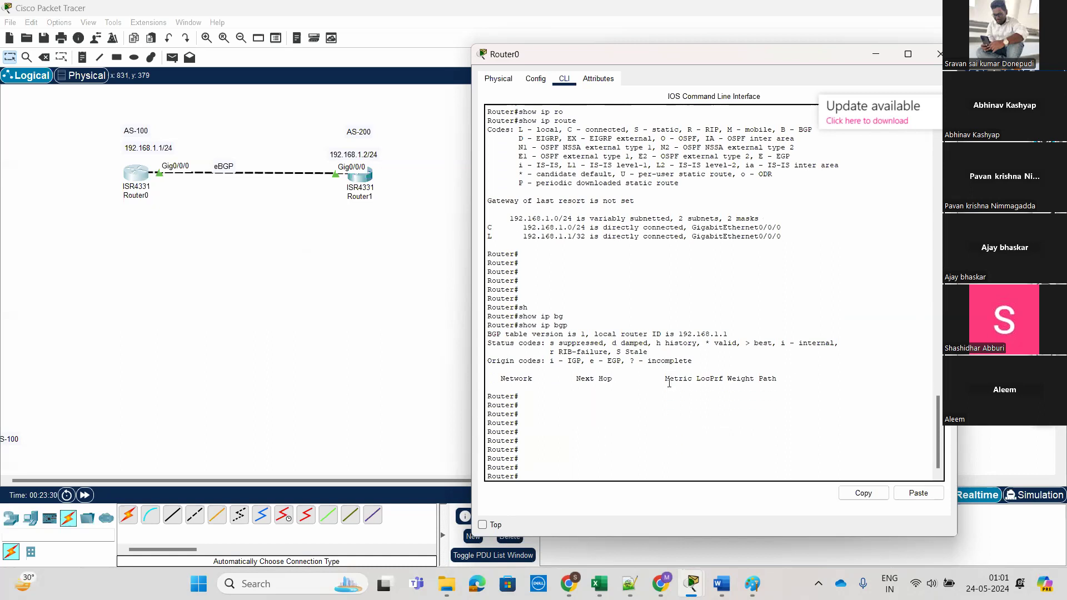
# Step: Run show ip route bgp on Router0 to list only its BGP-learned routes
pyautogui.write('sh')
pyautogui.press('Return')
pyautogui.write('show ip ')
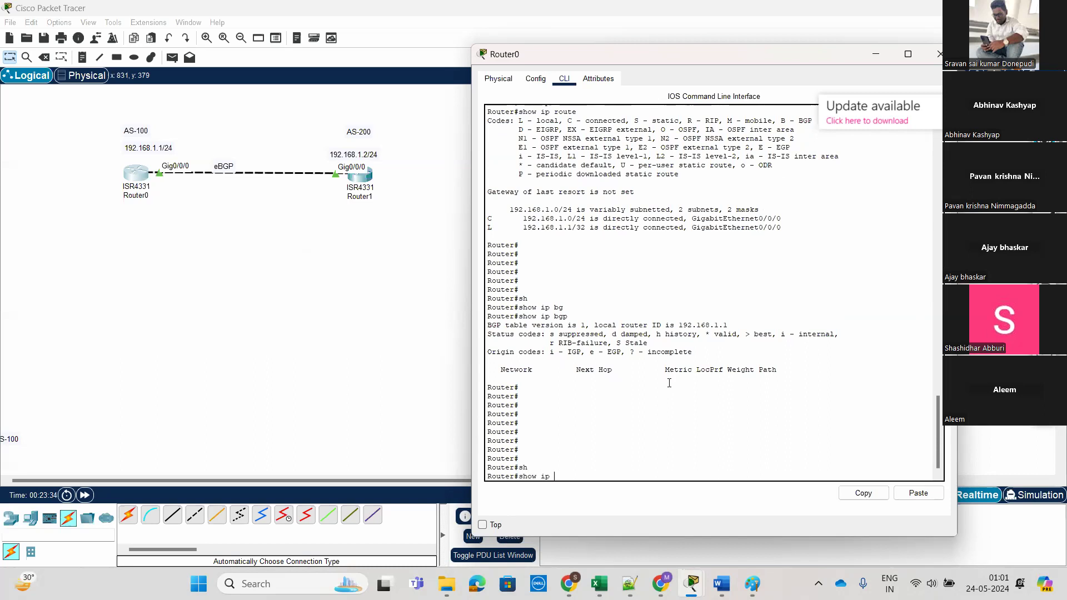
pyautogui.write('b')
pyautogui.write('r')
pyautogui.press('Tab')
pyautogui.write('oi')
pyautogui.press('Tab')
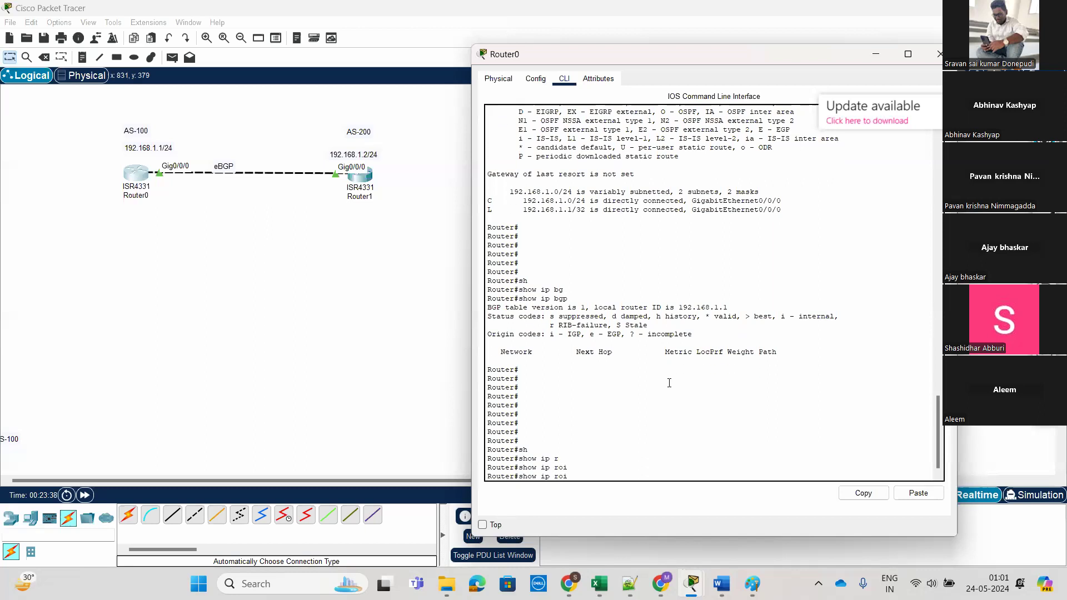
pyautogui.press('BackSpace')
pyautogui.press('BackSpace')
pyautogui.press('BackSpace')
pyautogui.write('rou')
pyautogui.press('Tab')
pyautogui.write('bg')
pyautogui.press('Tab')
pyautogui.press('Return')
pyautogui.press('Return')
pyautogui.press('Return')
pyautogui.press('Return')
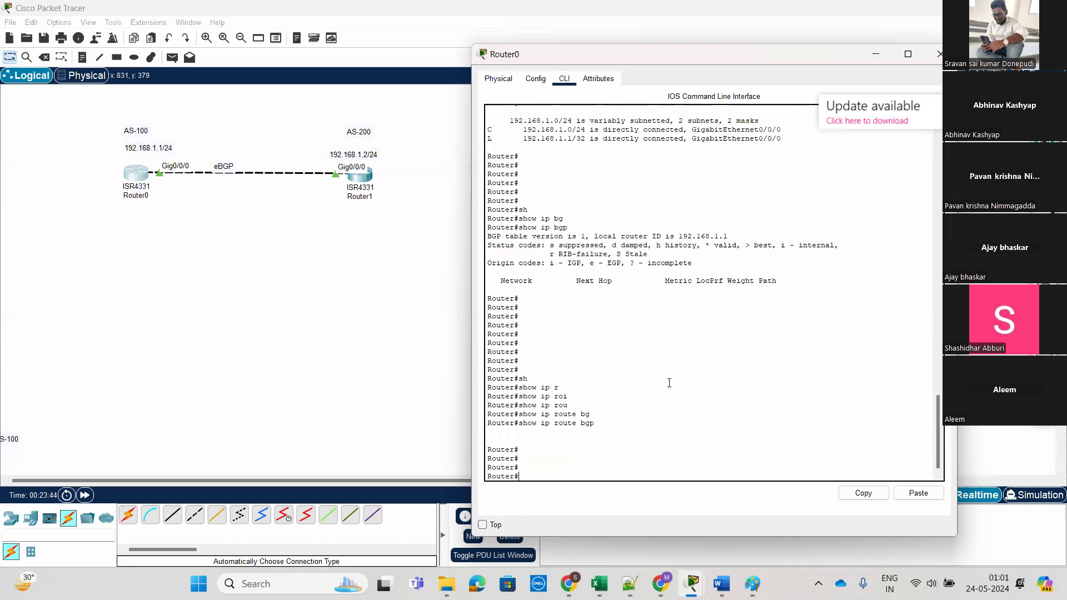
# Step: Open Router1's command line and enter global configuration mode with configure terminal
pyautogui.click(368, 173)
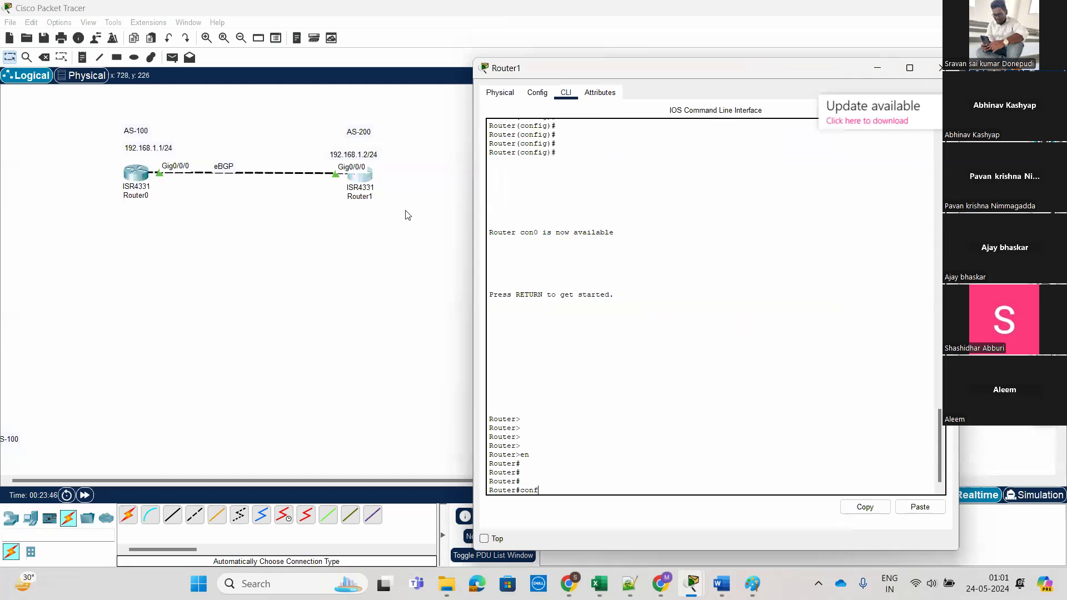
pyautogui.press('Tab')
pyautogui.write('t')
pyautogui.press('Tab')
pyautogui.press('Tab')
pyautogui.press('Return')
pyautogui.press('Return')
pyautogui.press('Return')
pyautogui.press('Return')
pyautogui.press('Return')
pyautogui.write('ne')
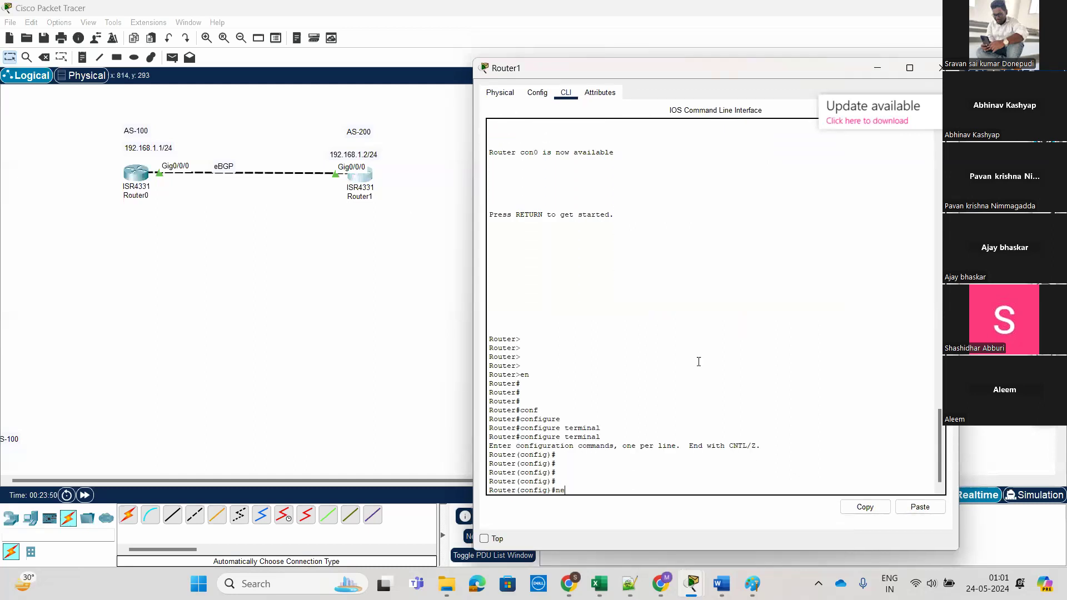
pyautogui.write('t')
pyautogui.press('Tab')
pyautogui.press('BackSpace')
pyautogui.press('BackSpace')
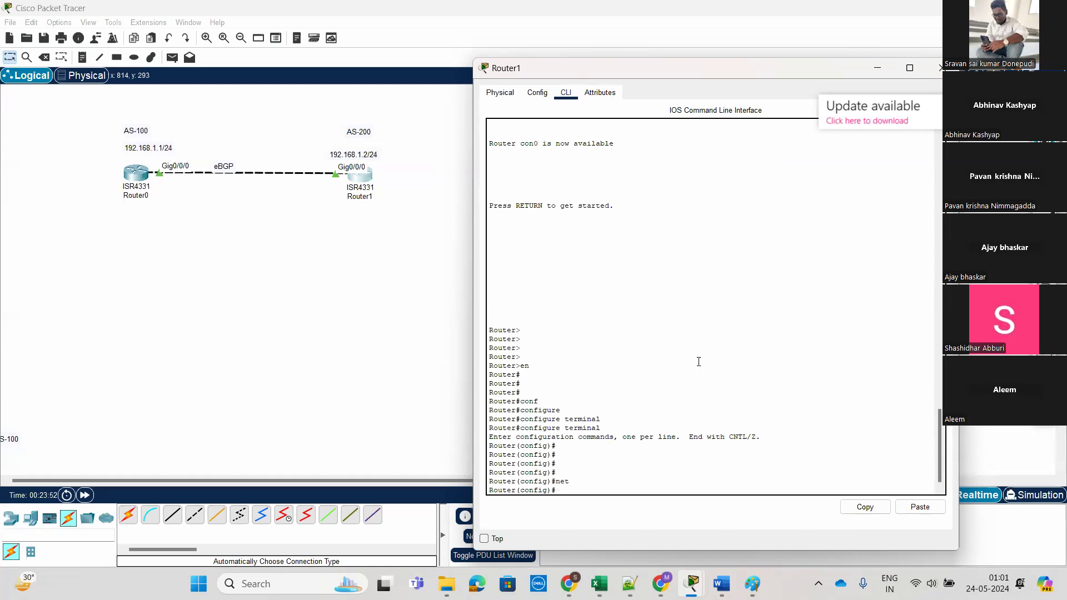
pyautogui.press('Return')
pyautogui.press('Return')
pyautogui.press('Return')
pyautogui.write('r')
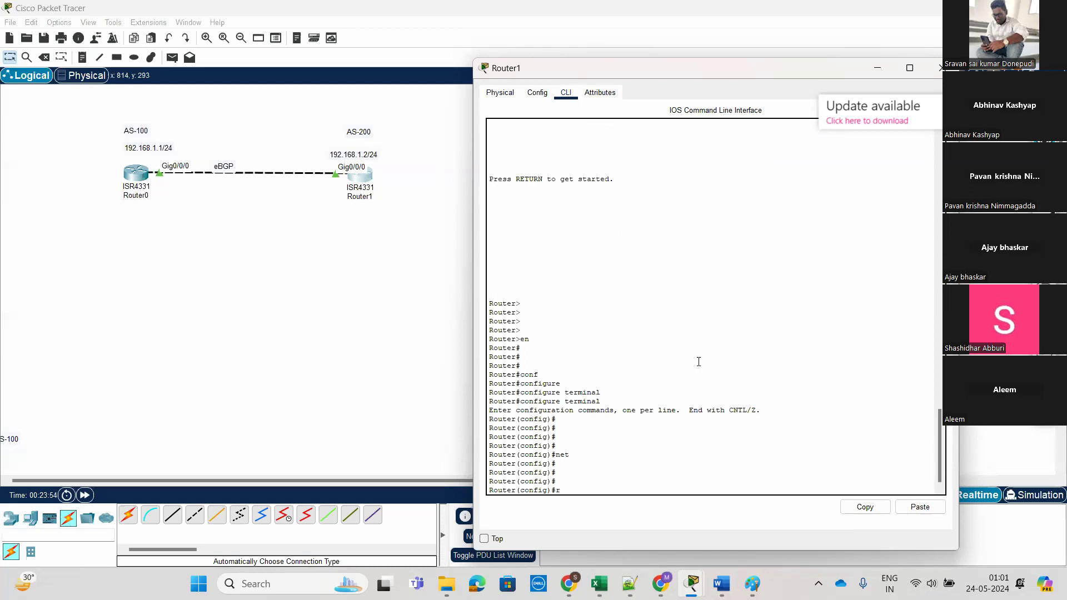
pyautogui.press('BackSpace')
# Step: Create interface loopback 0 on Router1 and enter its interface configuration mode
pyautogui.write('int')
pyautogui.press('Tab')
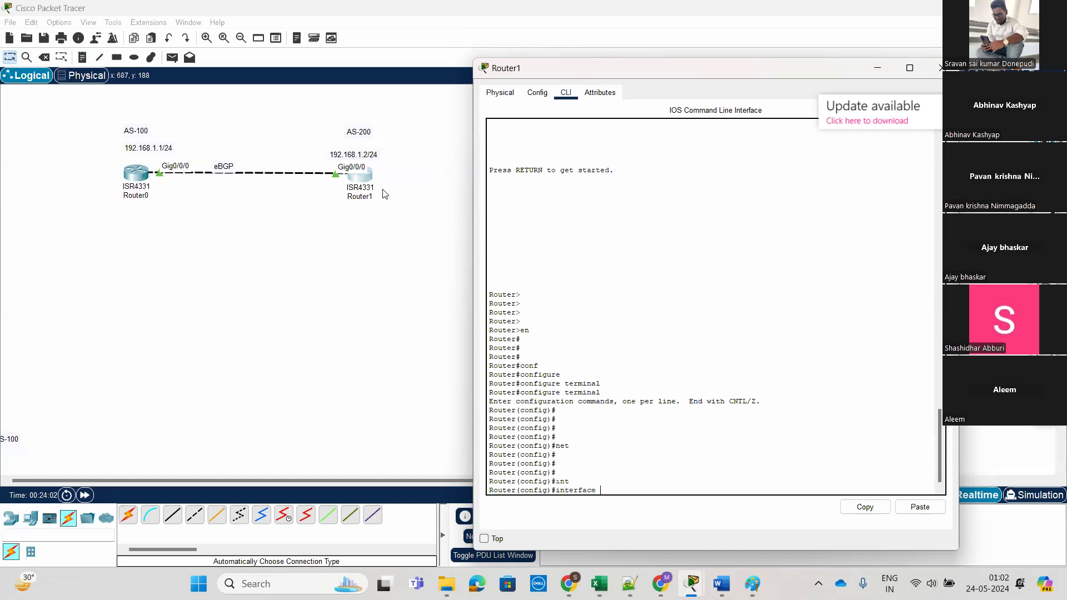
pyautogui.write('l')
pyautogui.press('Tab')
pyautogui.write('0')
pyautogui.press('Return')
pyautogui.press('Return')
pyautogui.press('Return')
pyautogui.press('Return')
pyautogui.press('Return')
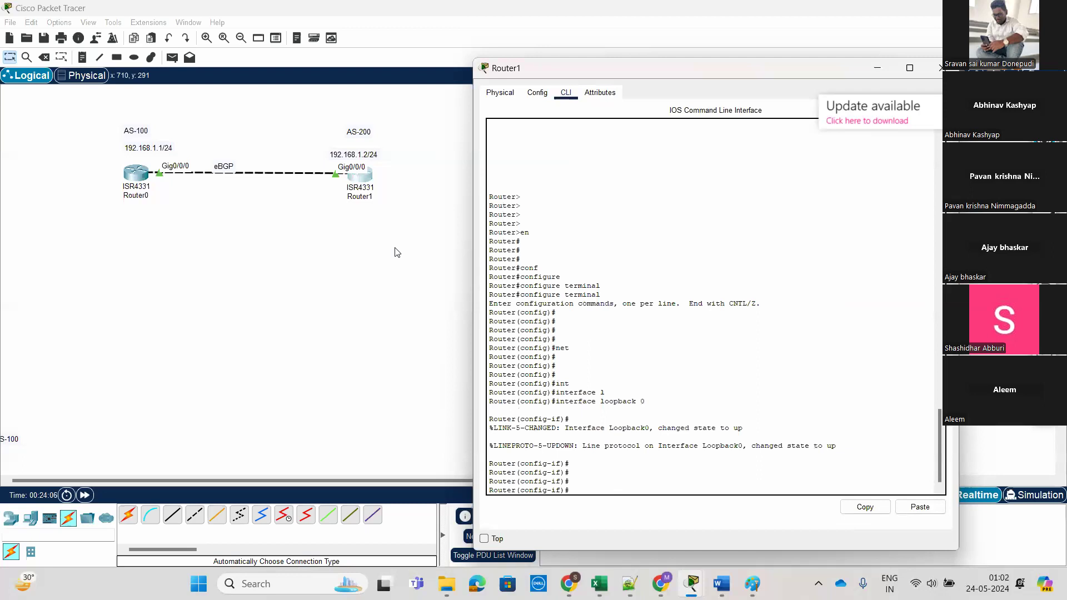
# Step: Assign IP address 1.1.1.1 with mask 255.255.255.0 to Router1's loopback 0 interface
pyautogui.write('ip ad')
pyautogui.press('Tab')
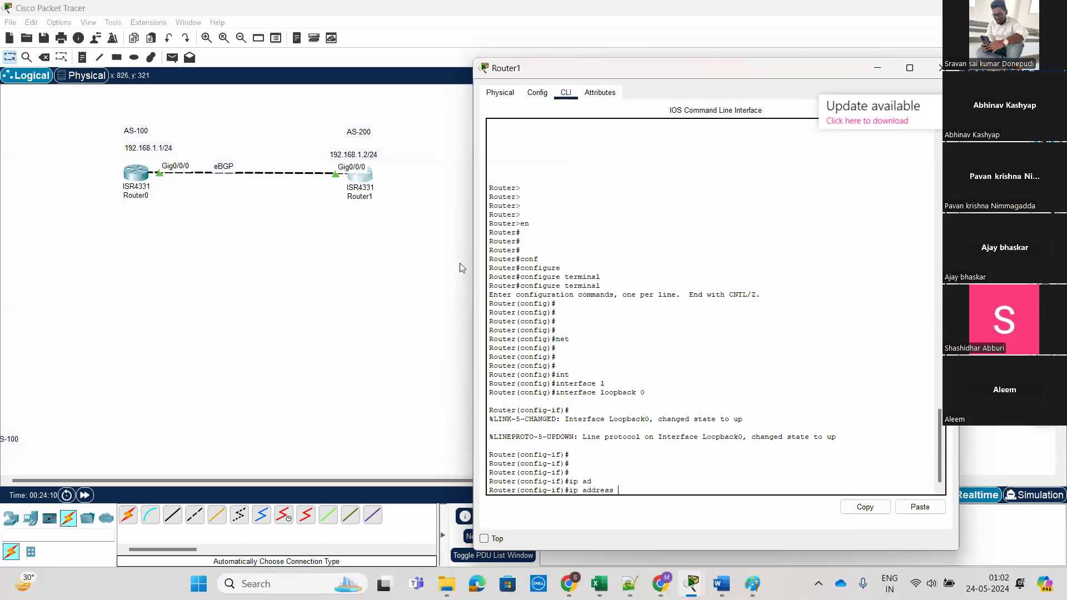
pyautogui.write('1.1.1.1 255.255.255.0')
pyautogui.press('Return')
pyautogui.press('Return')
pyautogui.press('Return')
pyautogui.press('Return')
pyautogui.press('Return')
pyautogui.press('Return')
pyautogui.press('Return')
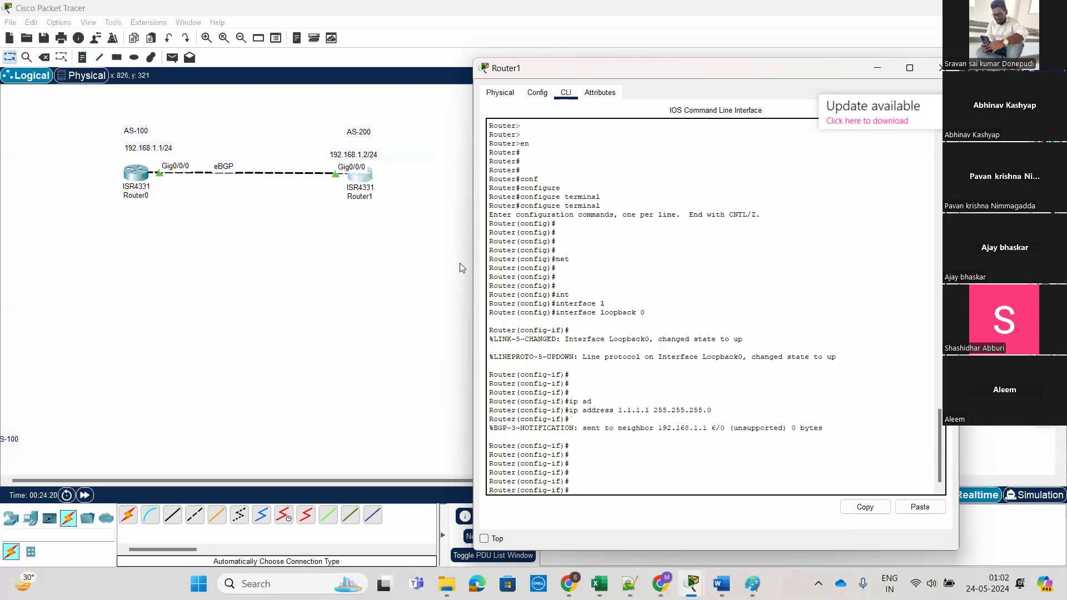
# Step: Run do sh ip int br on Router1 and highlight the Loopback0 row in the interface list
pyautogui.moveTo(751, 357); pyautogui.dragTo(836, 359)
pyautogui.click(785, 432)
pyautogui.press('Return')
pyautogui.press('Return')
pyautogui.press('Return')
pyautogui.write('do sh')
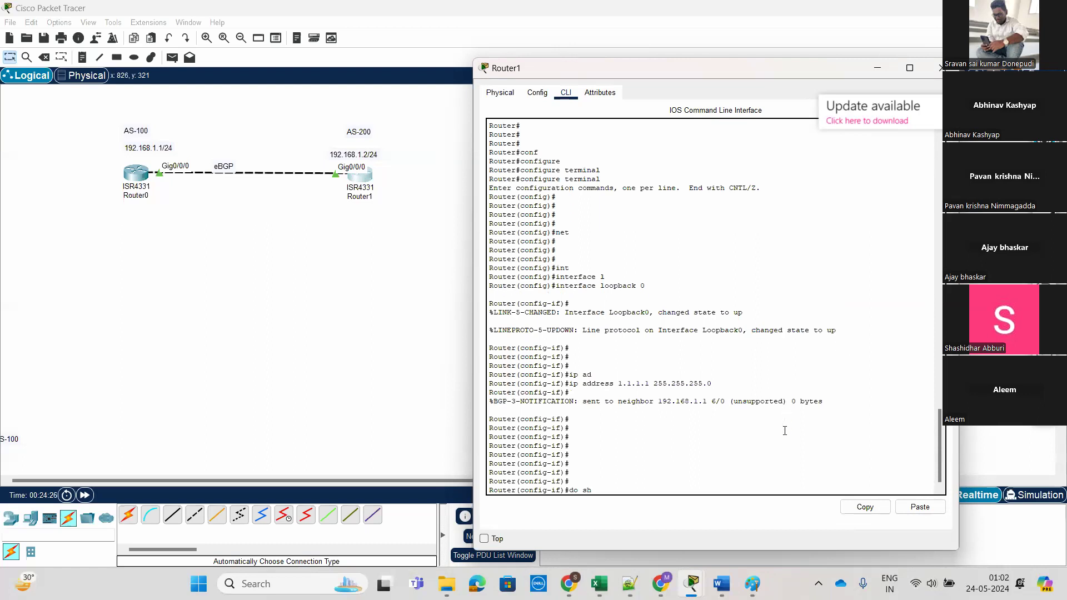
pyautogui.write(' ip int br')
pyautogui.press('Return')
pyautogui.press('Return')
pyautogui.press('Return')
pyautogui.press('Return')
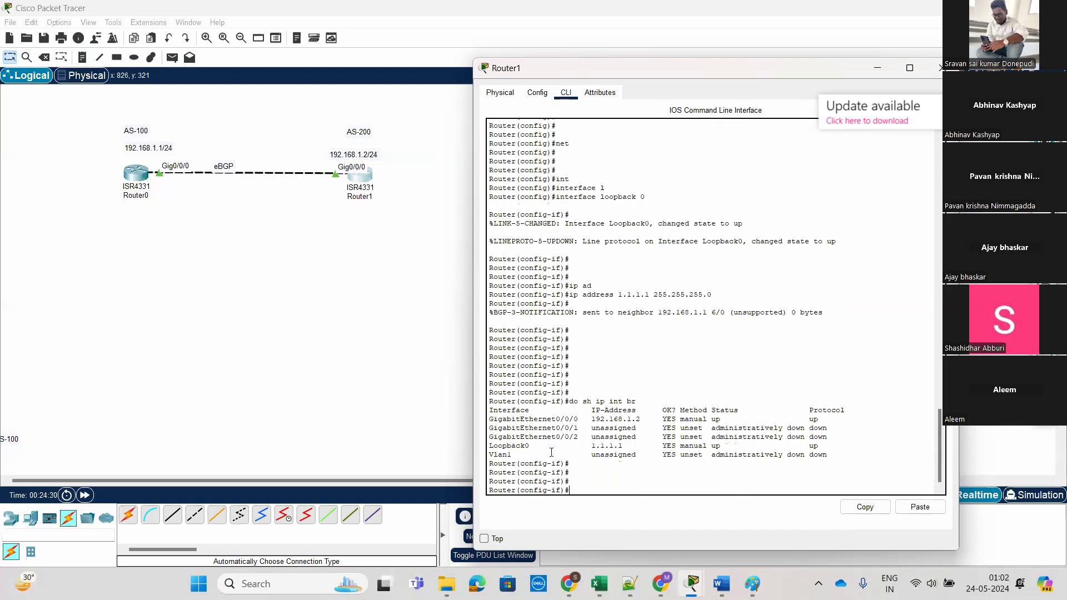
pyautogui.moveTo(489, 446); pyautogui.dragTo(844, 449)
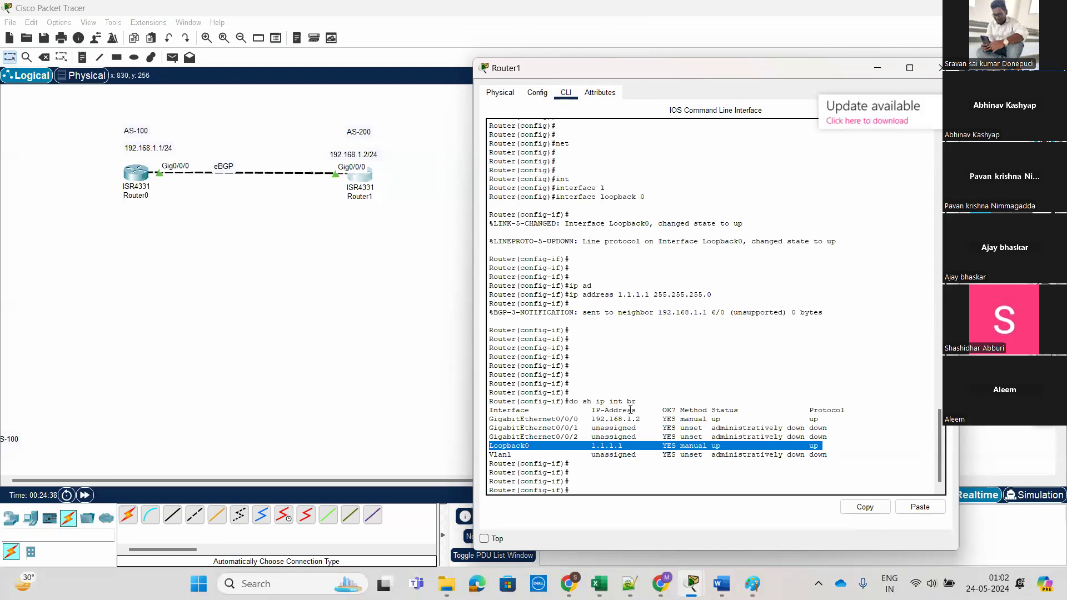
# Step: Review Router1's earlier BGP configuration, highlighting the neighbor address in the remote-as 100 command, and return to the latest prompt
pyautogui.scroll(15, 655, 443)
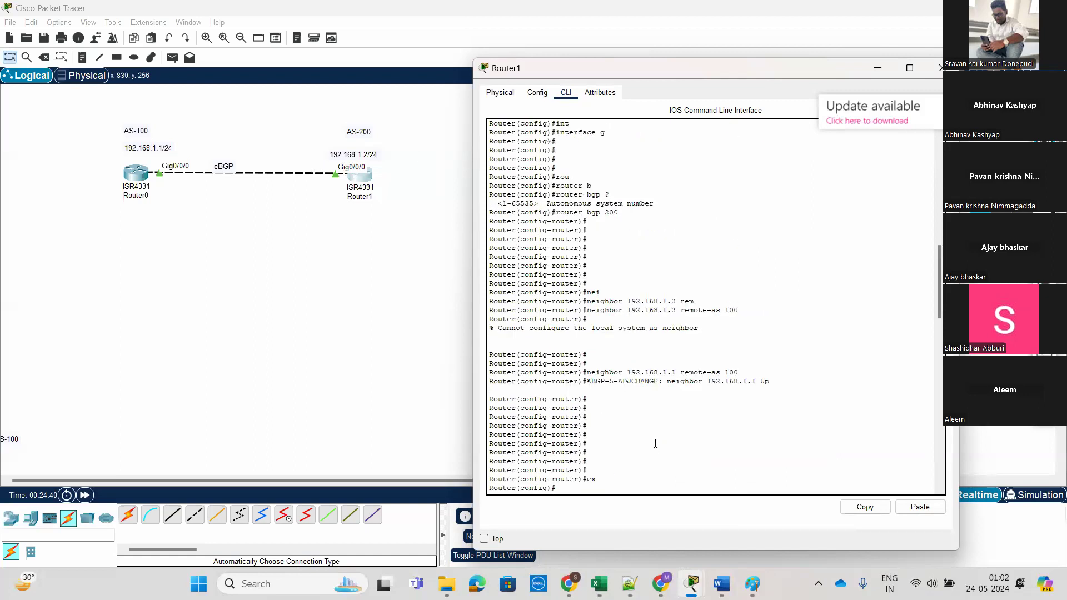
pyautogui.scroll(1, 655, 443)
pyautogui.moveTo(627, 406); pyautogui.dragTo(675, 406)
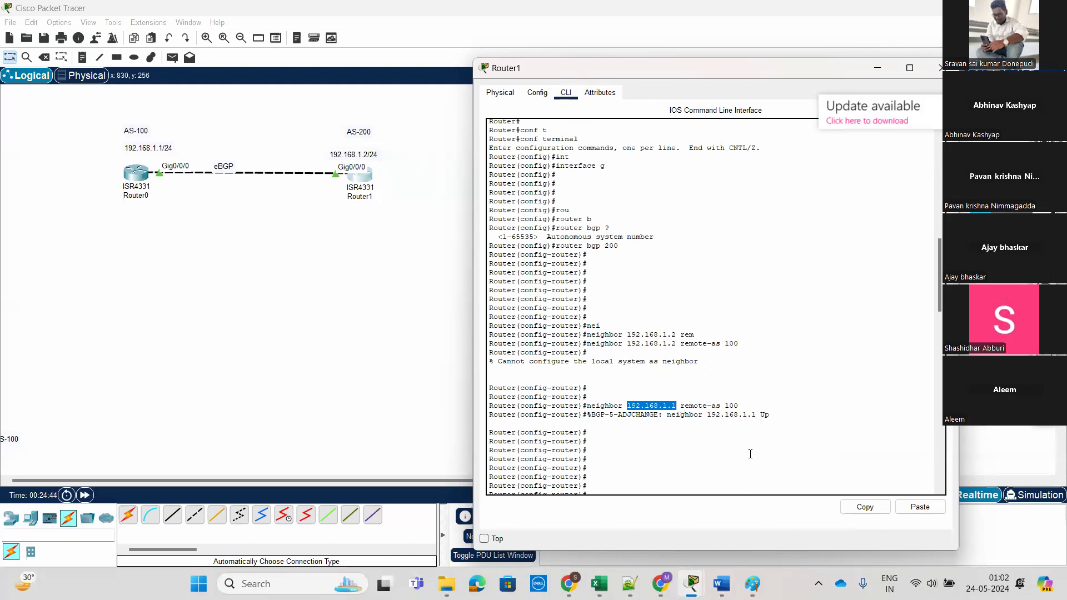
pyautogui.scroll(-20, 750, 454)
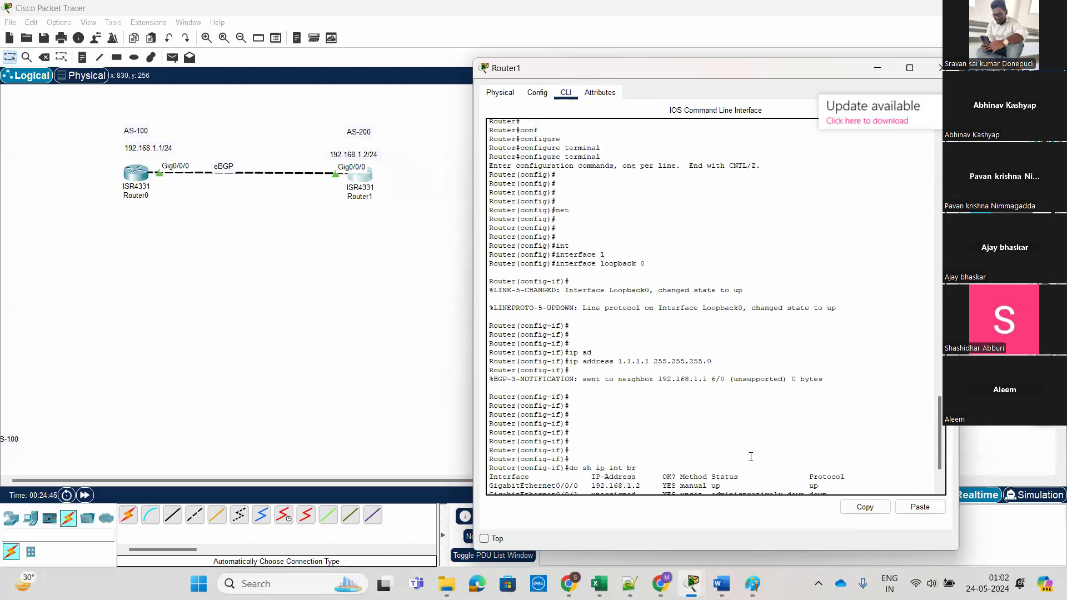
pyautogui.scroll(-3, 750, 457)
pyautogui.scroll(-2, 750, 457)
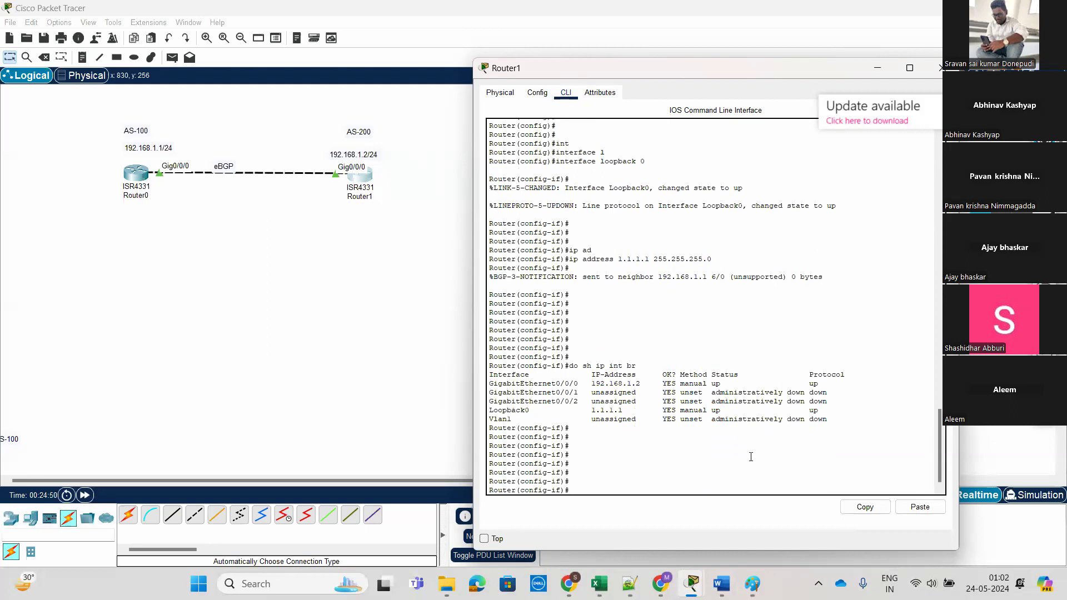
# Step: Exit Router1's loopback interface configuration and enter BGP configuration mode with router bgp 200
pyautogui.write('ex')
pyautogui.press('Return')
pyautogui.press('Return')
pyautogui.press('Return')
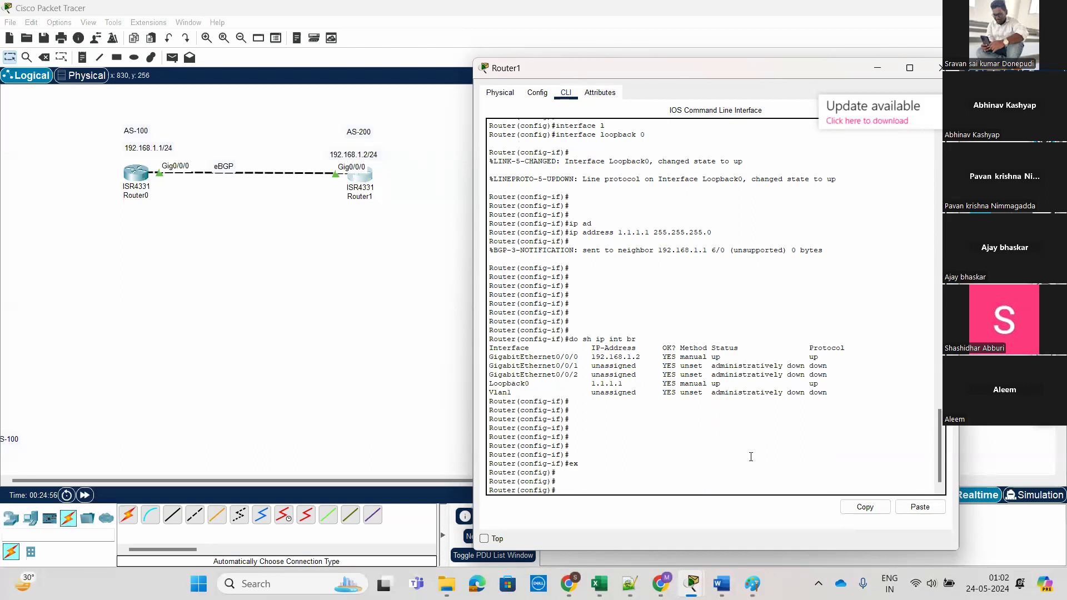
pyautogui.press('BackSpace')
pyautogui.write('e')
pyautogui.press('BackSpace')
pyautogui.write('rou')
pyautogui.press('Tab')
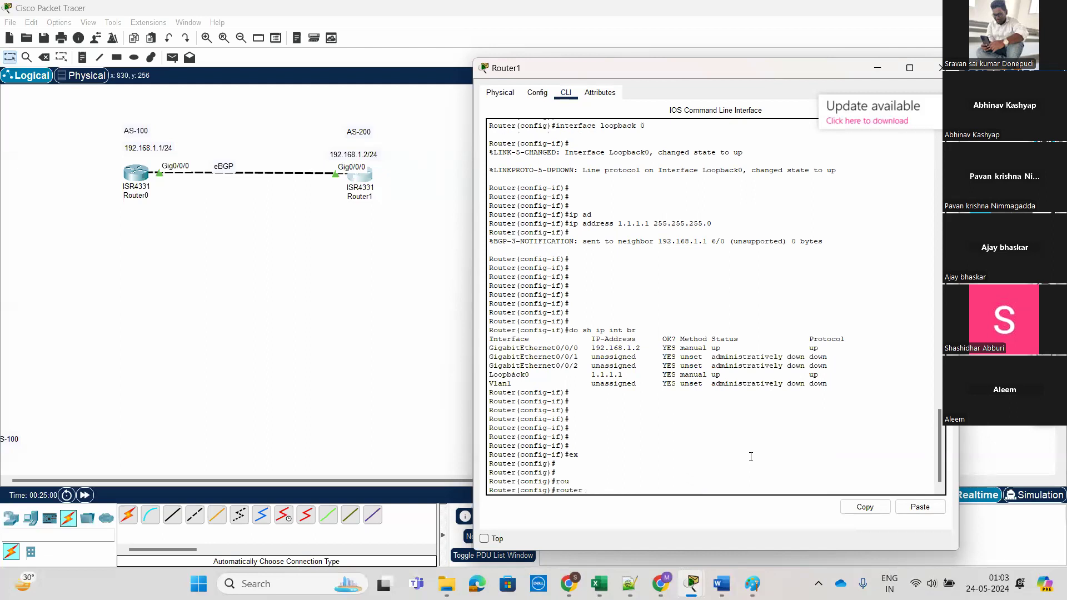
pyautogui.write('b')
pyautogui.press('Tab')
pyautogui.write('200')
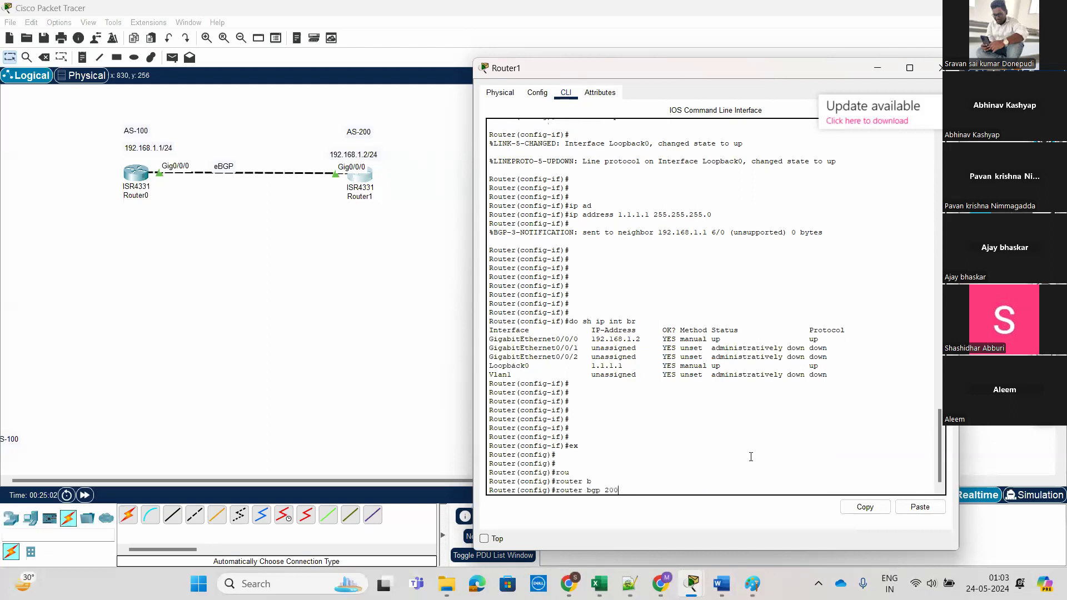
pyautogui.press('Return')
# Step: Advertise network 1.1.1.0 mask 255.255.255.0 in Router1's BGP process and highlight the entered command
pyautogui.write('net')
pyautogui.press('Tab')
pyautogui.write('1.')
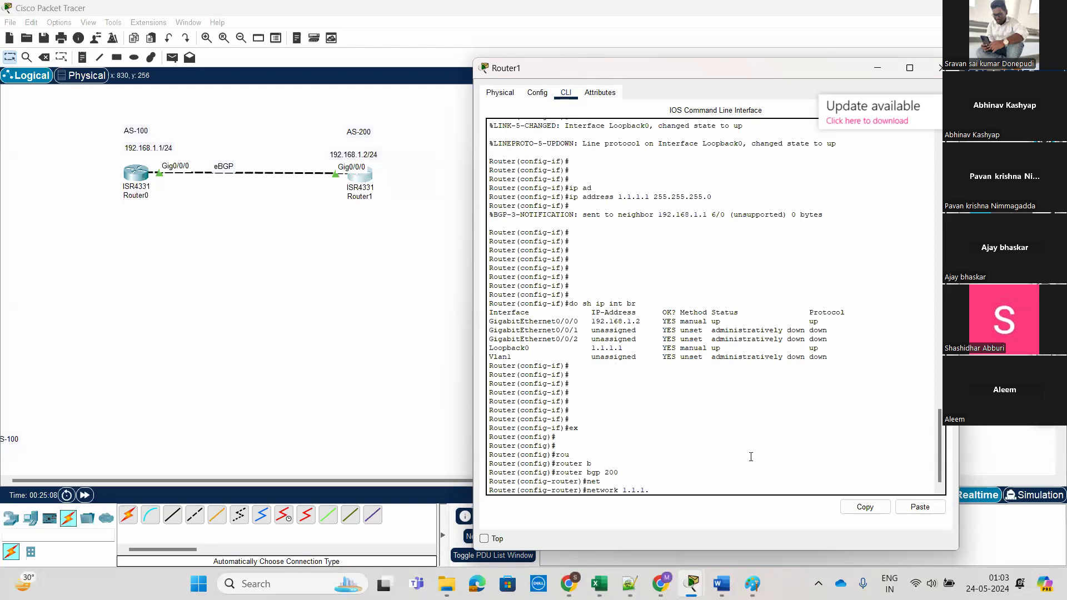
pyautogui.write('1.1.0')
pyautogui.press('BackSpace')
pyautogui.write('1')
pyautogui.press('BackSpace')
pyautogui.write('0 mas')
pyautogui.press('Tab')
pyautogui.write('255.255.2')
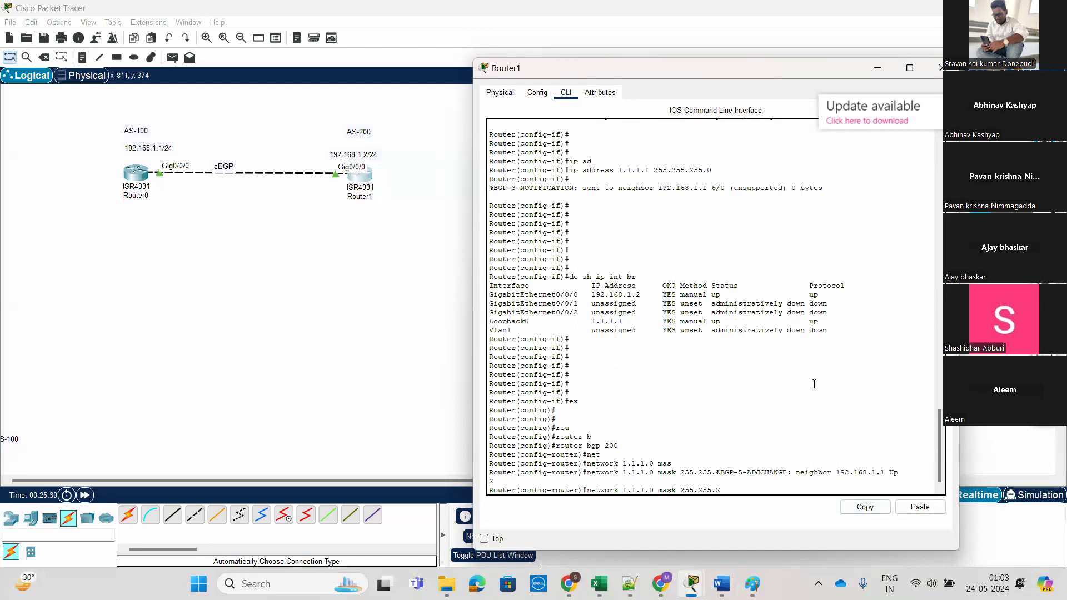
pyautogui.write('55')
pyautogui.press('Return')
pyautogui.press('Return')
pyautogui.press('Return')
pyautogui.press('Return')
pyautogui.press('Return')
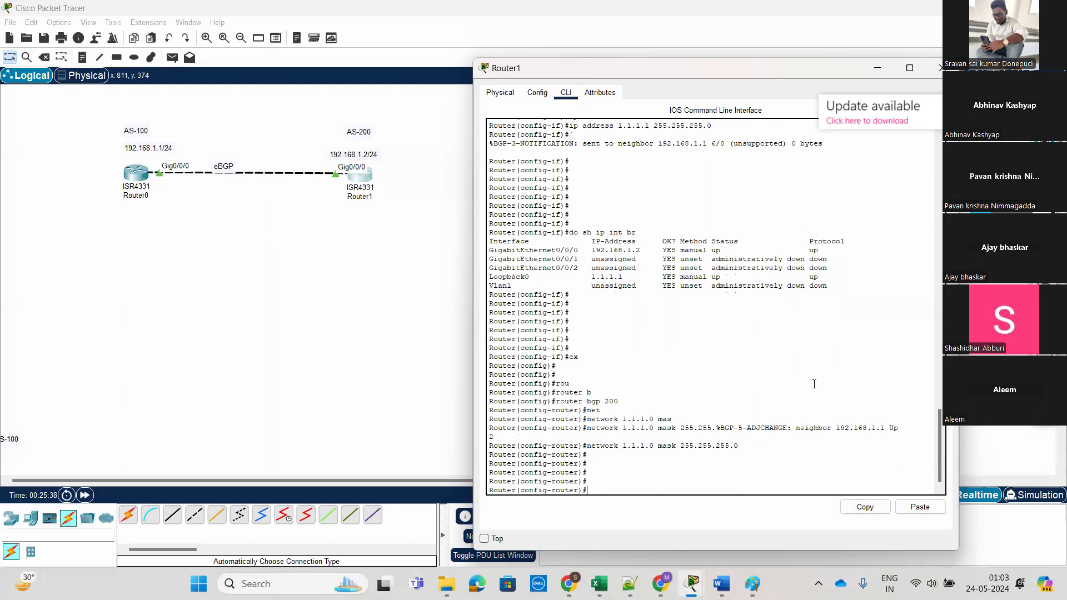
pyautogui.moveTo(587, 446); pyautogui.dragTo(746, 448)
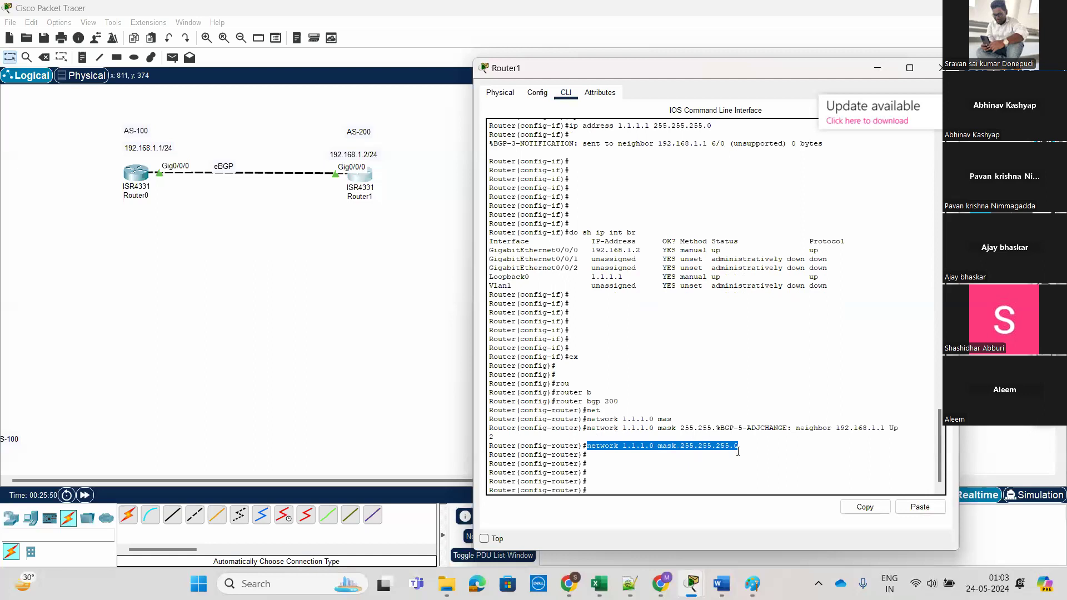
# Step: Open Router0's command line and rerun show ip route bgp to check for BGP-learned routes
pyautogui.click(136, 177)
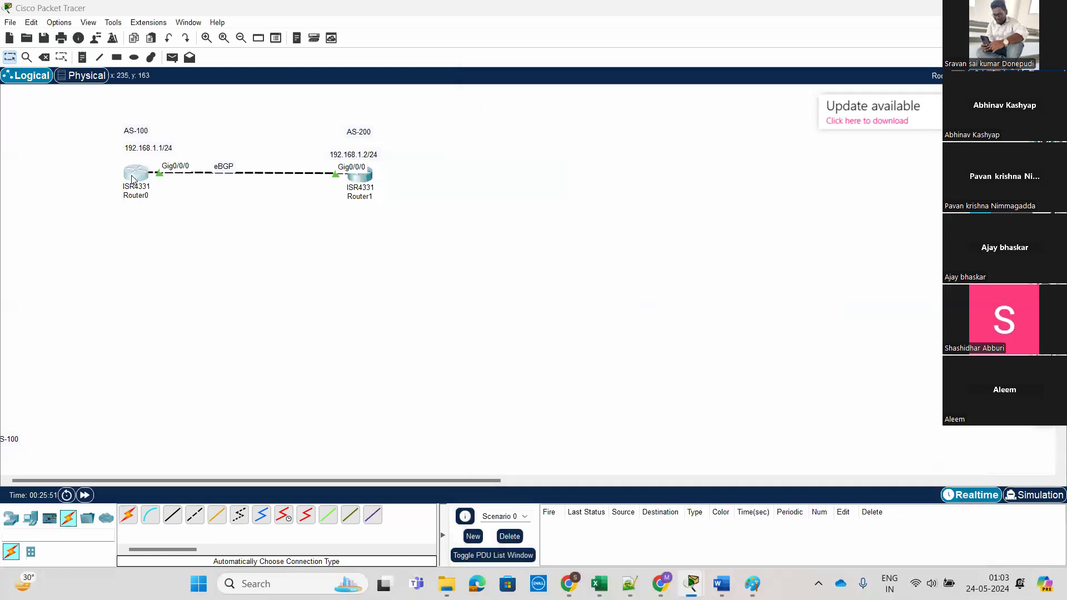
pyautogui.press('Return')
pyautogui.press('Return')
pyautogui.press('Return')
pyautogui.press('Up')
pyautogui.press('Return')
pyautogui.press('Return')
pyautogui.press('Return')
pyautogui.press('Return')
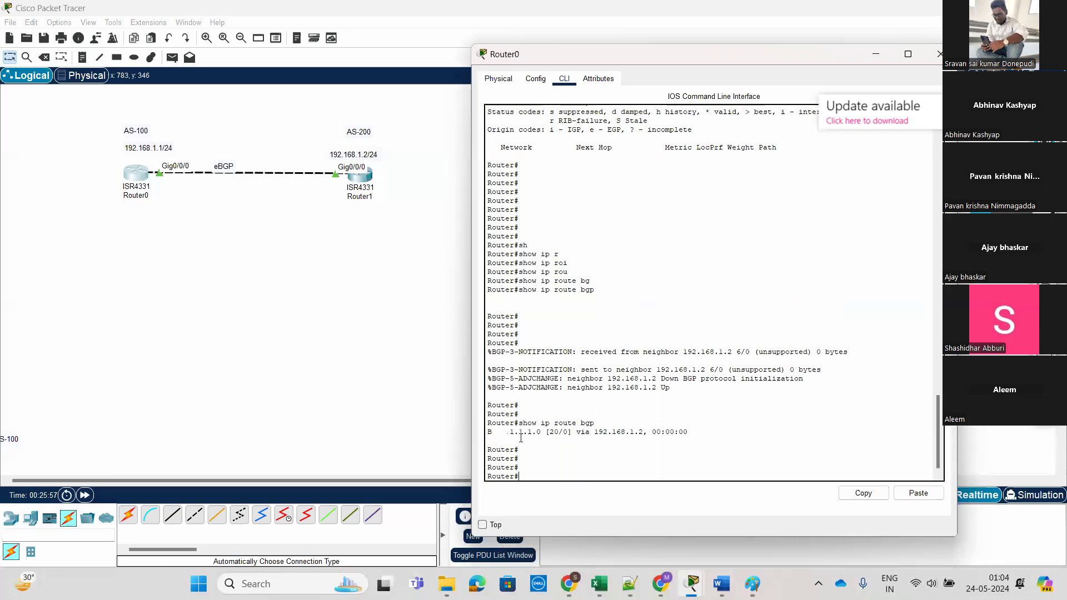
# Step: Highlight the administrative distance and the next-hop address in Router0's BGP route entry
pyautogui.doubleClick(556, 433)
pyautogui.click(564, 444)
pyautogui.doubleClick(566, 432)
pyautogui.click(559, 439)
pyautogui.moveTo(554, 432); pyautogui.dragTo(545, 432)
pyautogui.click(558, 432)
pyautogui.moveTo(559, 432); pyautogui.dragTo(549, 432)
pyautogui.click(585, 444)
pyautogui.moveTo(595, 432); pyautogui.dragTo(644, 433)
pyautogui.click(675, 470)
# Step: Run show ip route on Router0 and highlight the BGP route for 1.1.1.0/24 in the full routing table
pyautogui.press('Return')
pyautogui.press('Return')
pyautogui.press('Return')
pyautogui.write('s')
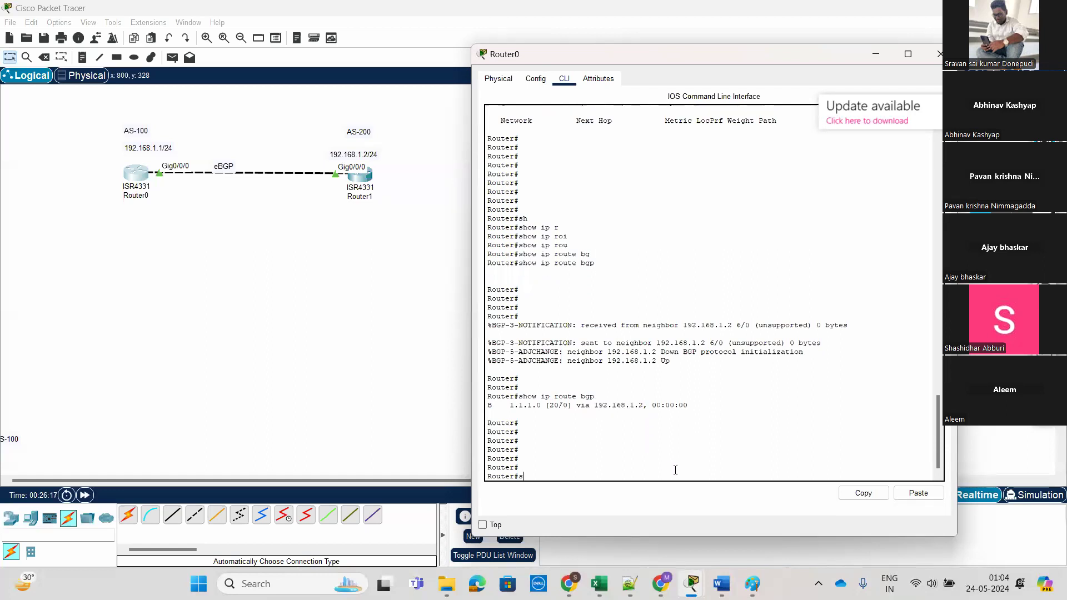
pyautogui.write('h')
pyautogui.press('Tab')
pyautogui.write('ip rou')
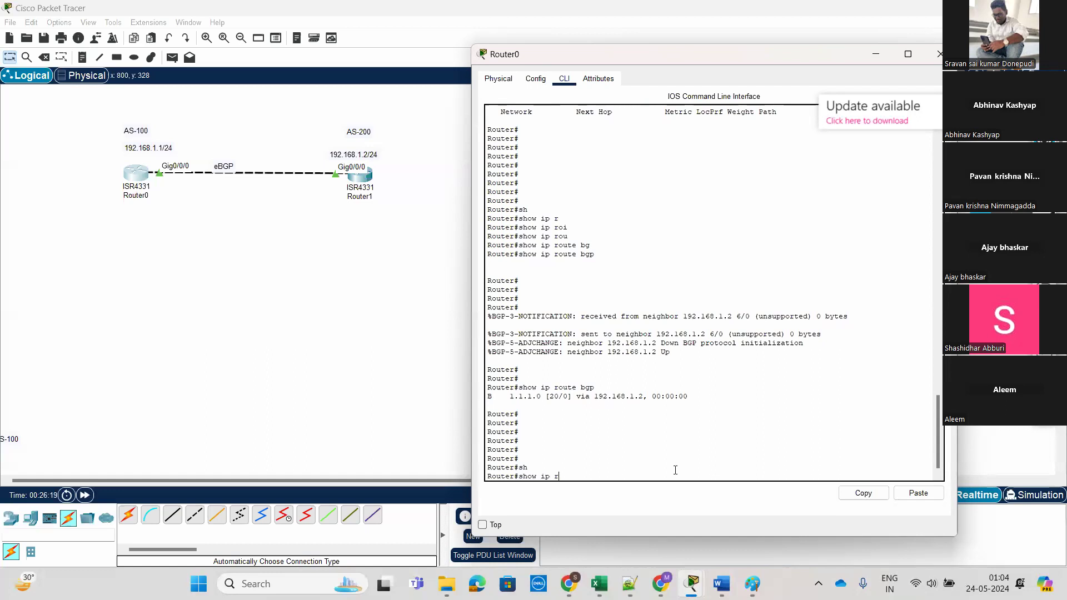
pyautogui.press('Tab')
pyautogui.press('Return')
pyautogui.press('Return')
pyautogui.press('Return')
pyautogui.press('Return')
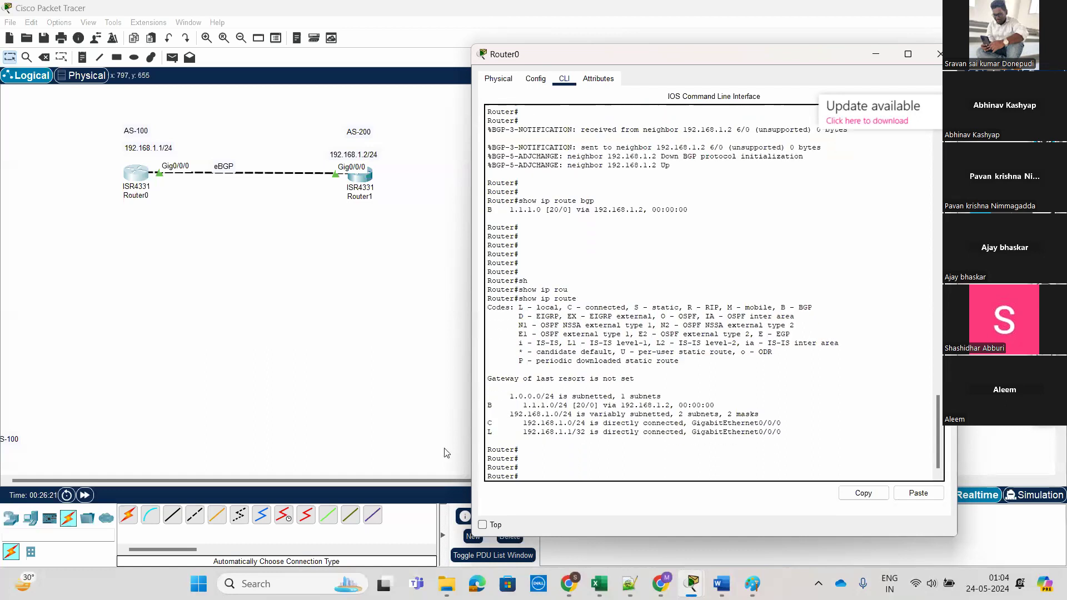
pyautogui.moveTo(524, 408); pyautogui.dragTo(726, 405)
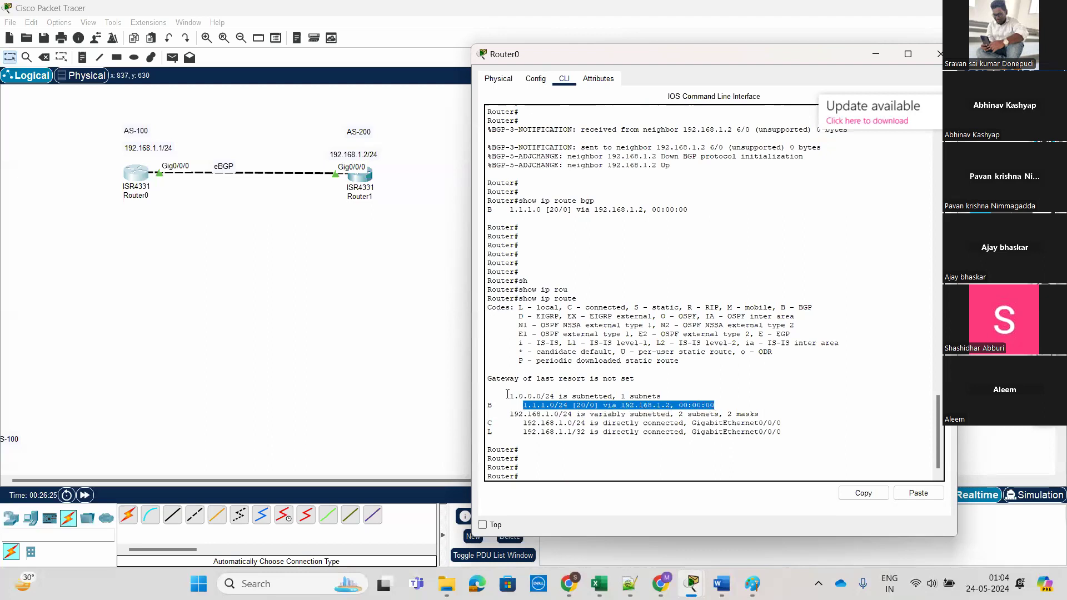
# Step: Review the BGP notifications and the route outputs in Router0's command history
pyautogui.scroll(3, 507, 394)
pyautogui.scroll(-3, 631, 397)
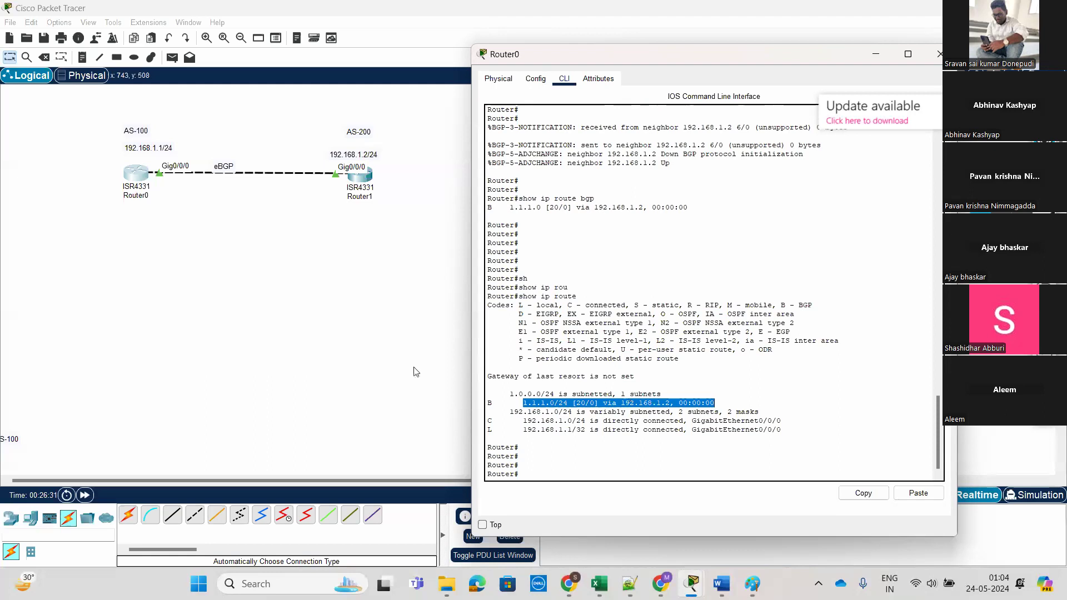
pyautogui.scroll(3, 619, 360)
pyautogui.scroll(3, 619, 360)
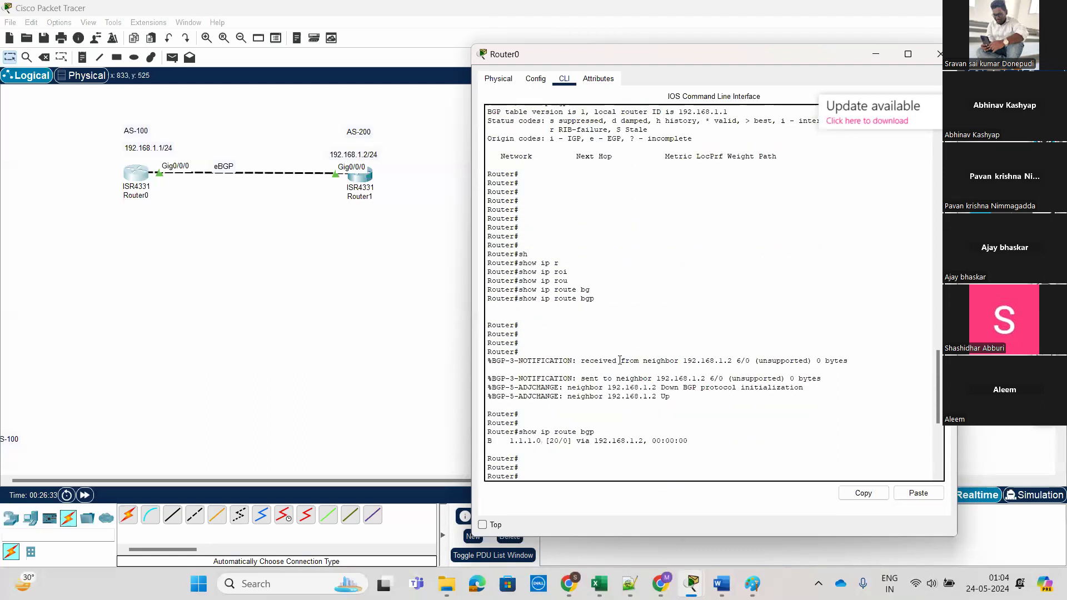
pyautogui.scroll(2, 621, 361)
pyautogui.scroll(-2, 624, 362)
pyautogui.scroll(-7, 624, 362)
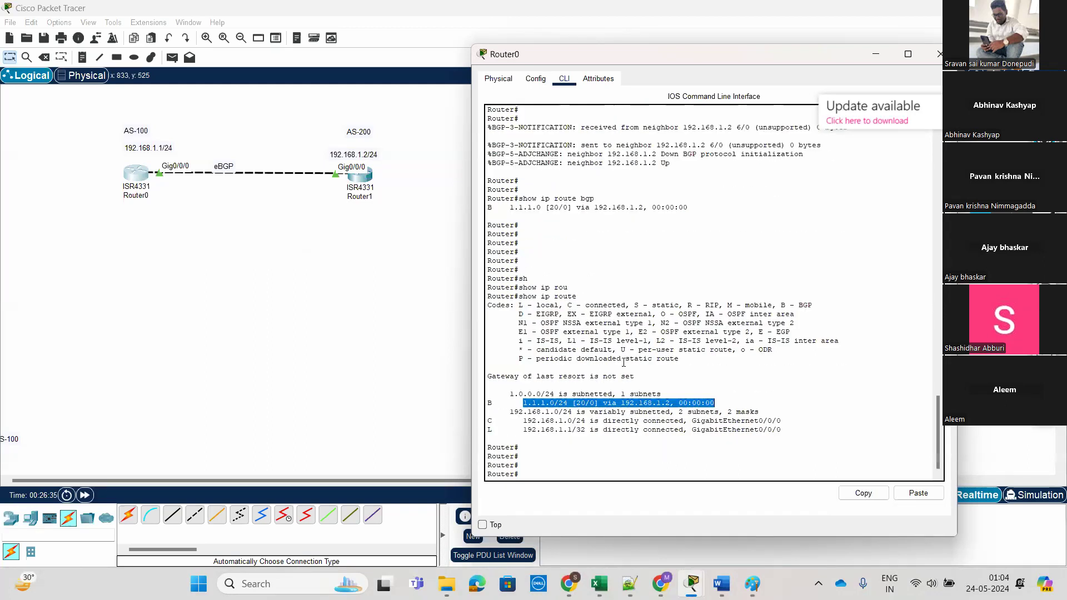
# Step: Check the BGP network command in Router1's command line, then reopen Router0 and review its earlier show ip bgp output
pyautogui.click(286, 232)
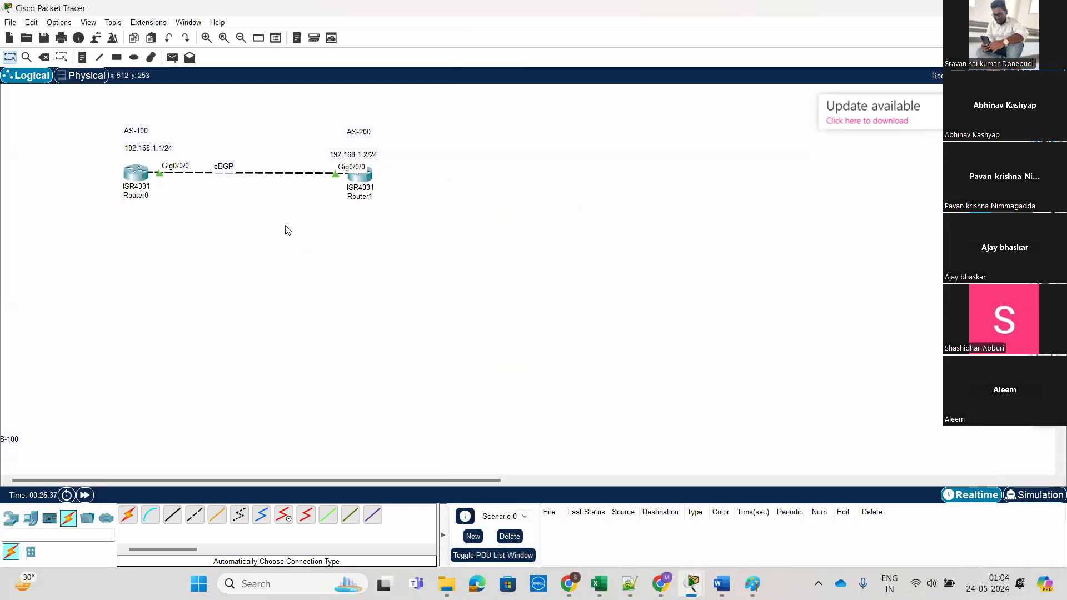
pyautogui.click(369, 186)
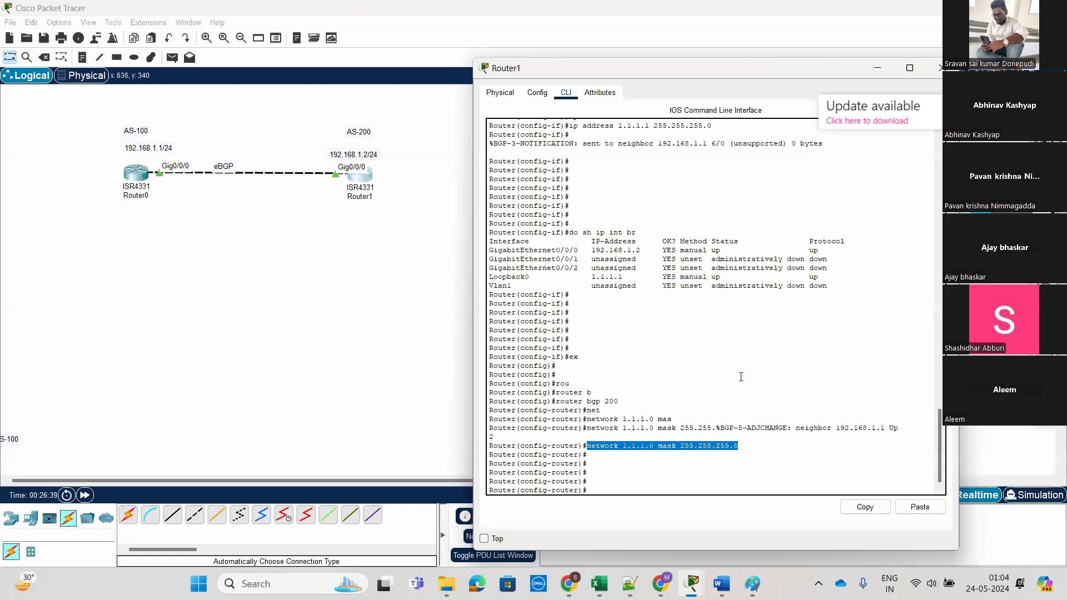
pyautogui.click(137, 189)
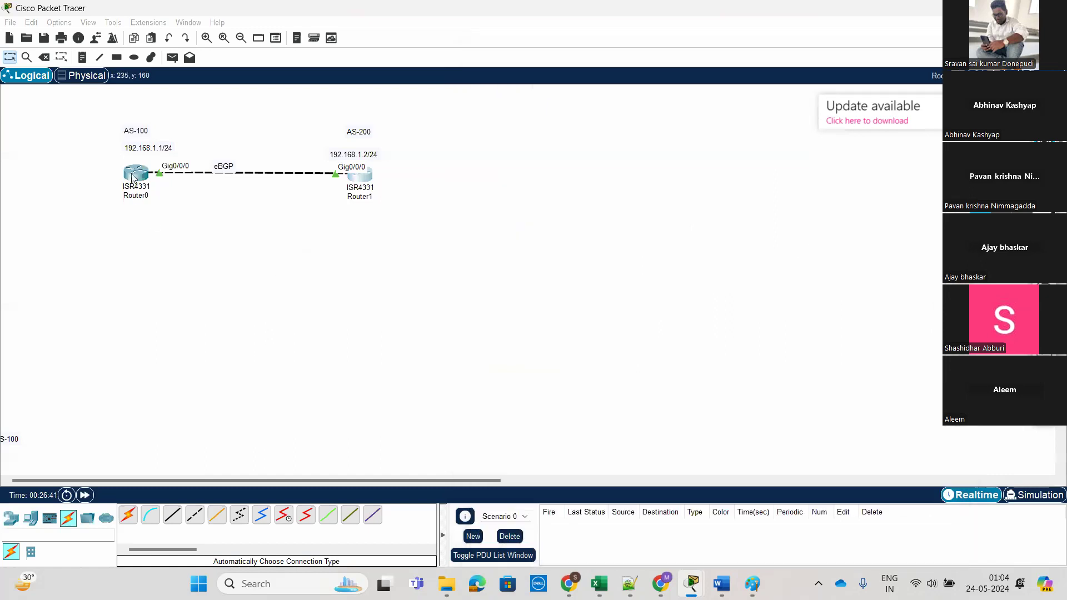
pyautogui.scroll(4, 708, 407)
pyautogui.scroll(-3, 707, 408)
pyautogui.scroll(12, 707, 409)
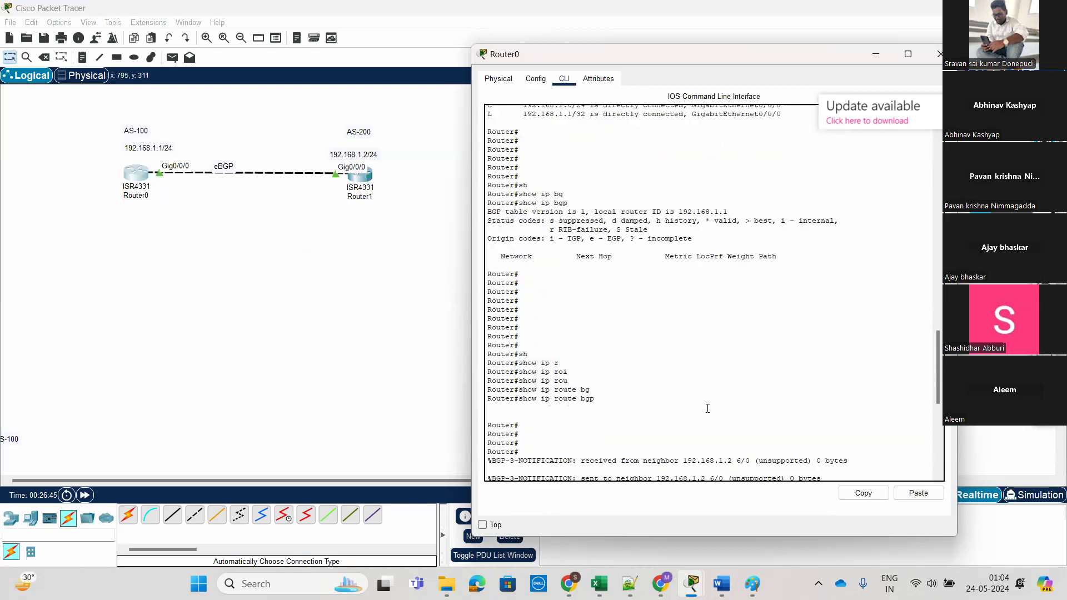
pyautogui.scroll(-12, 708, 409)
# Step: Run show ip bgp on Router0 to display its BGP table
pyautogui.click(717, 442)
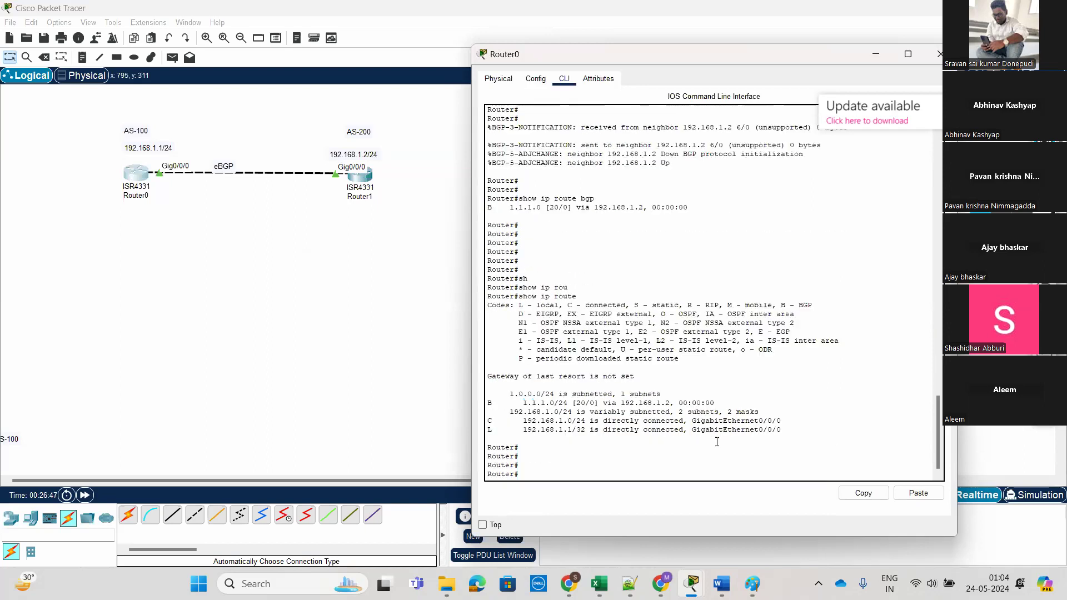
pyautogui.press('Return')
pyautogui.press('Return')
pyautogui.press('Return')
pyautogui.write('sh')
pyautogui.press('Tab')
pyautogui.write('ip bg')
pyautogui.press('Tab')
pyautogui.press('Return')
pyautogui.press('Return')
pyautogui.press('Return')
pyautogui.press('Return')
pyautogui.press('Return')
pyautogui.press('Return')
pyautogui.press('Return')
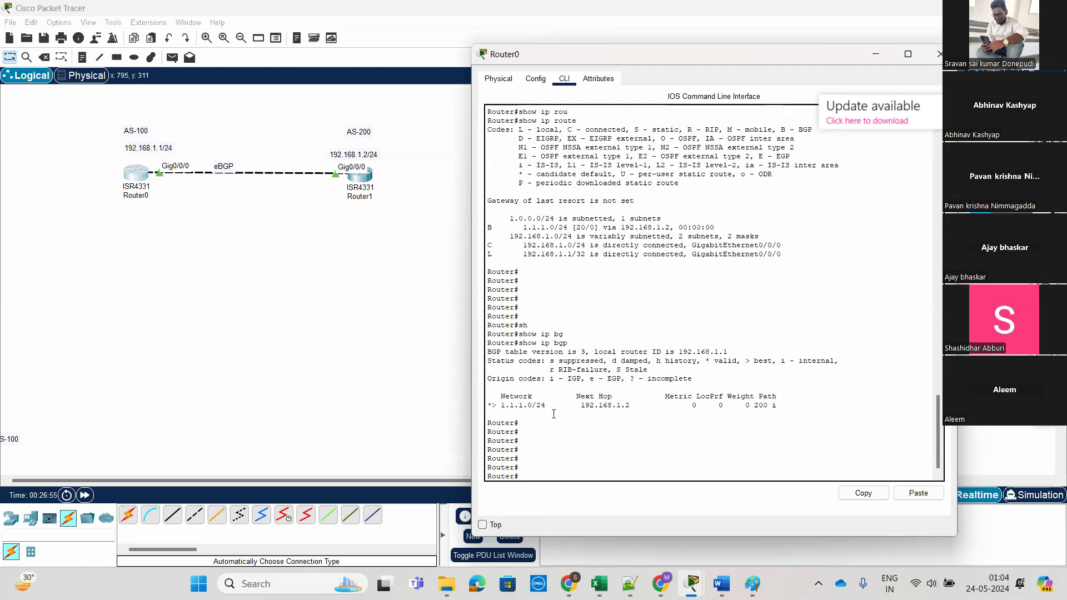
# Step: Highlight the 1.1.1.0 network, the valid and best status codes, and the Metric, LocPrf, Weight and Path headings in Router0's BGP table
pyautogui.moveTo(502, 407); pyautogui.dragTo(532, 407)
pyautogui.moveTo(705, 362); pyautogui.dragTo(733, 362)
pyautogui.click(742, 362)
pyautogui.moveTo(748, 361); pyautogui.dragTo(772, 363)
pyautogui.moveTo(663, 397); pyautogui.dragTo(780, 399)
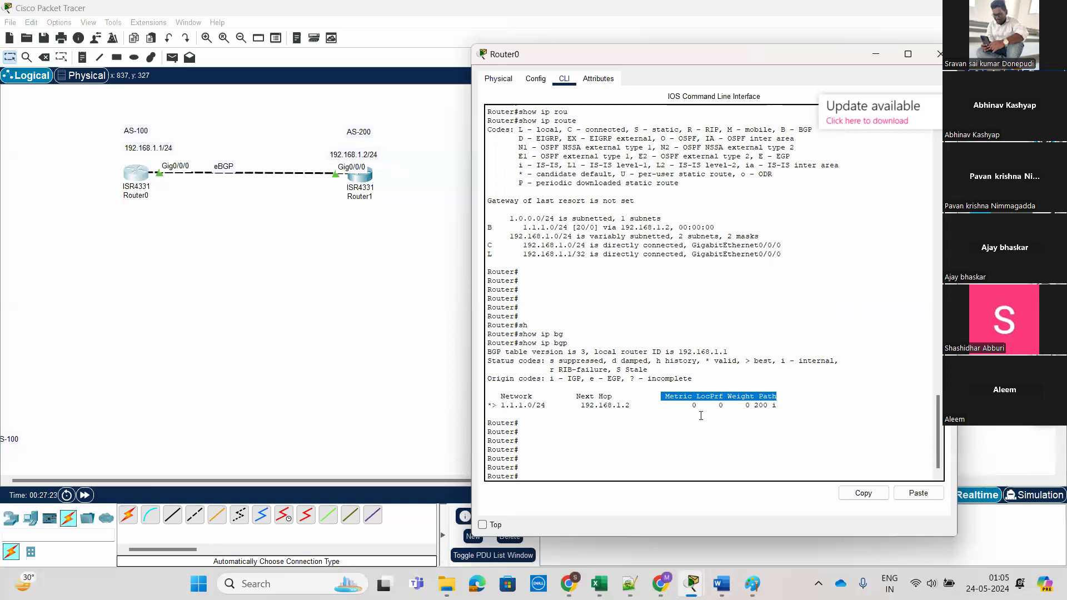
pyautogui.click(744, 406)
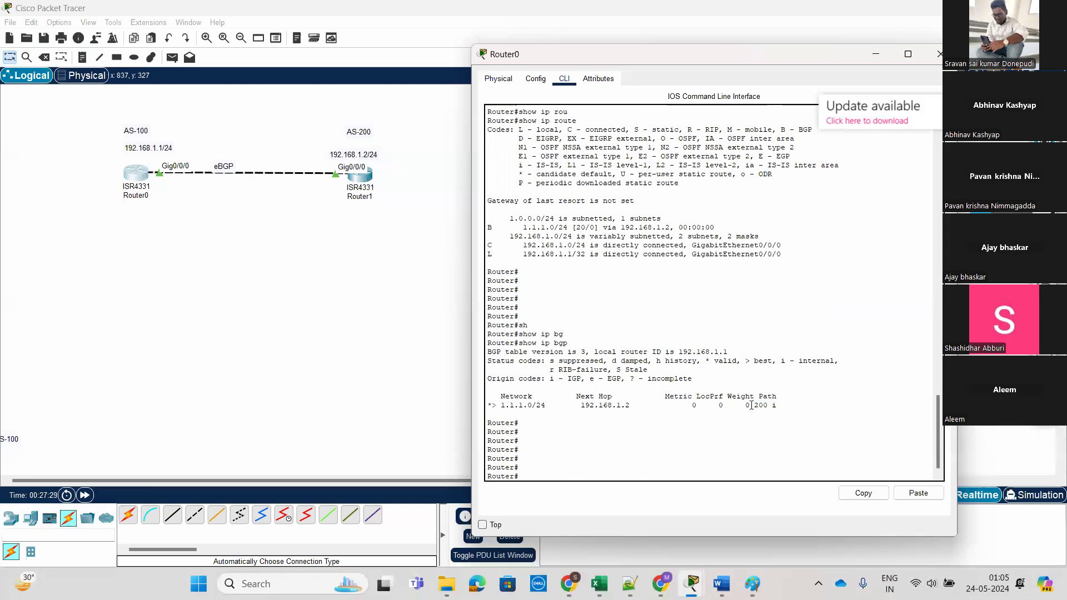
pyautogui.scroll(7, 751, 406)
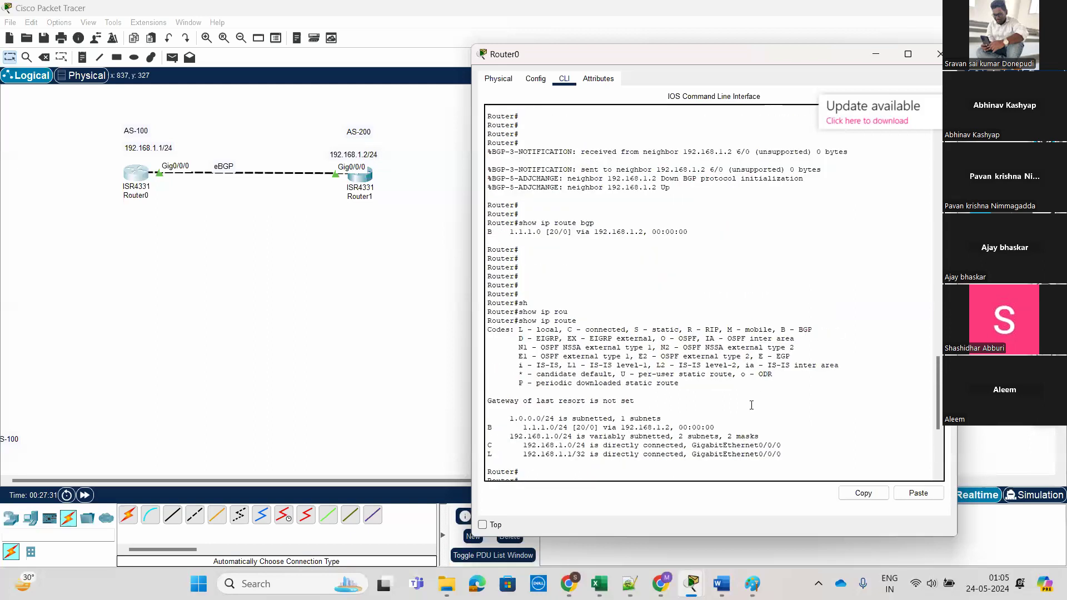
pyautogui.scroll(-7, 751, 405)
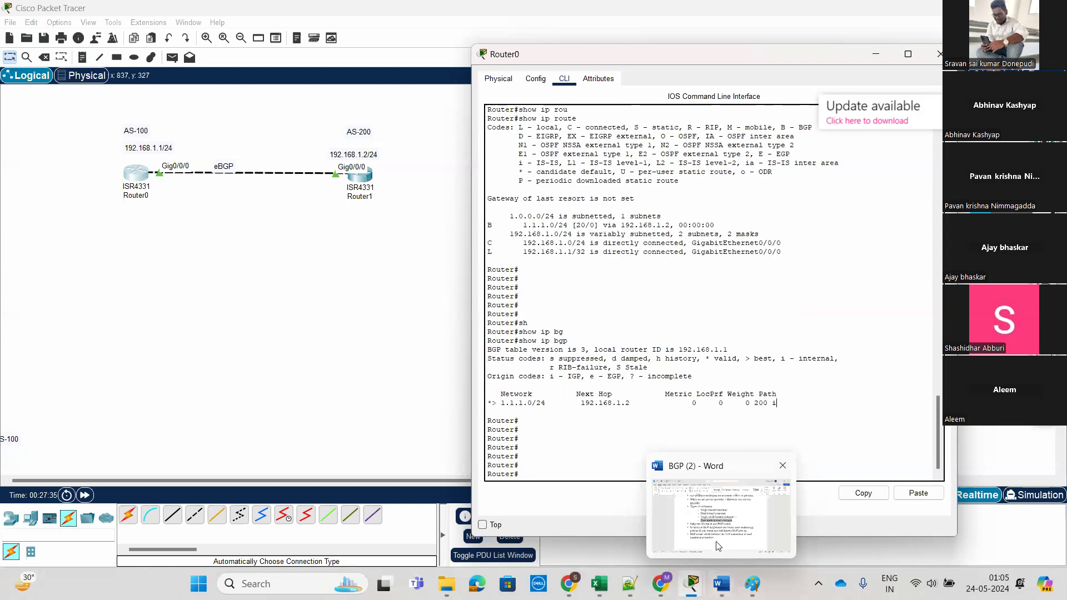
# Step: Switch to the BGP (2) Word document and place Keep Alive (4) on its own bullet under Types of messages in BGP
pyautogui.scroll(5, 627, 418)
pyautogui.scroll(-1, 627, 418)
pyautogui.scroll(-8, 626, 418)
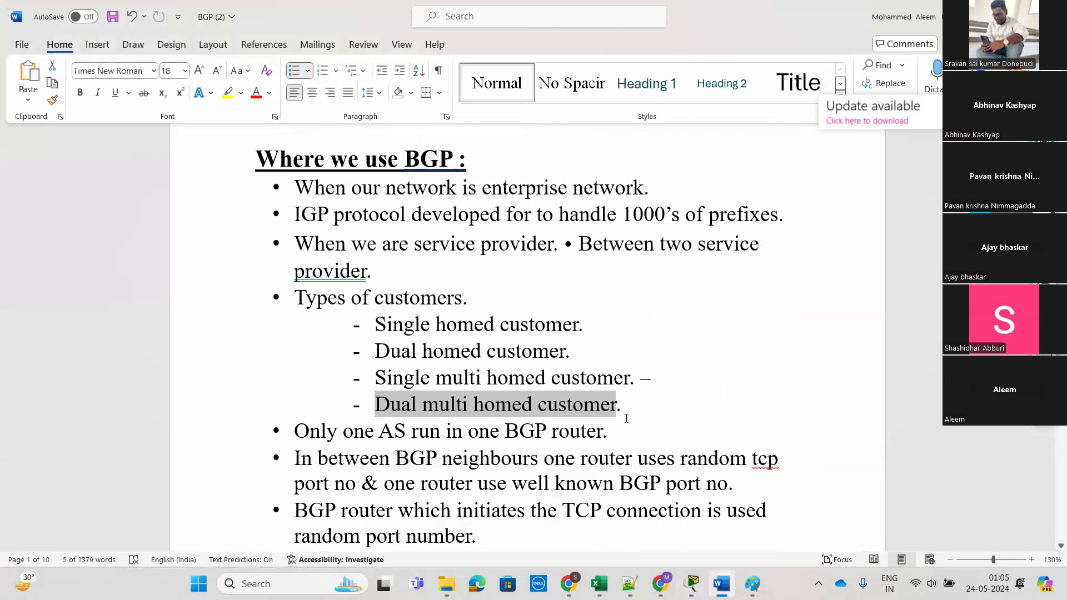
pyautogui.scroll(-13, 627, 418)
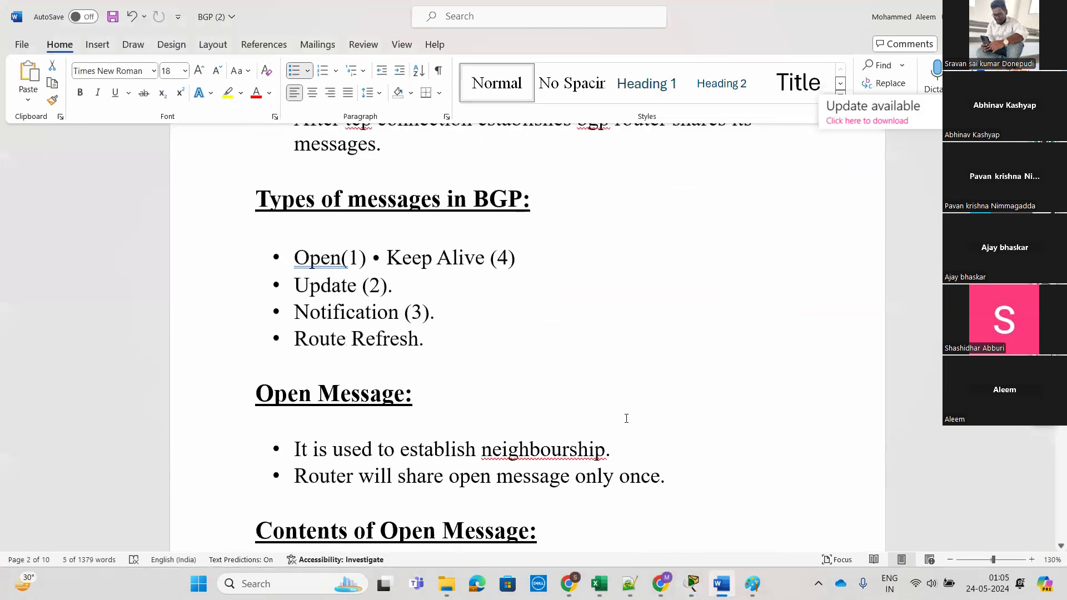
pyautogui.scroll(1, 627, 418)
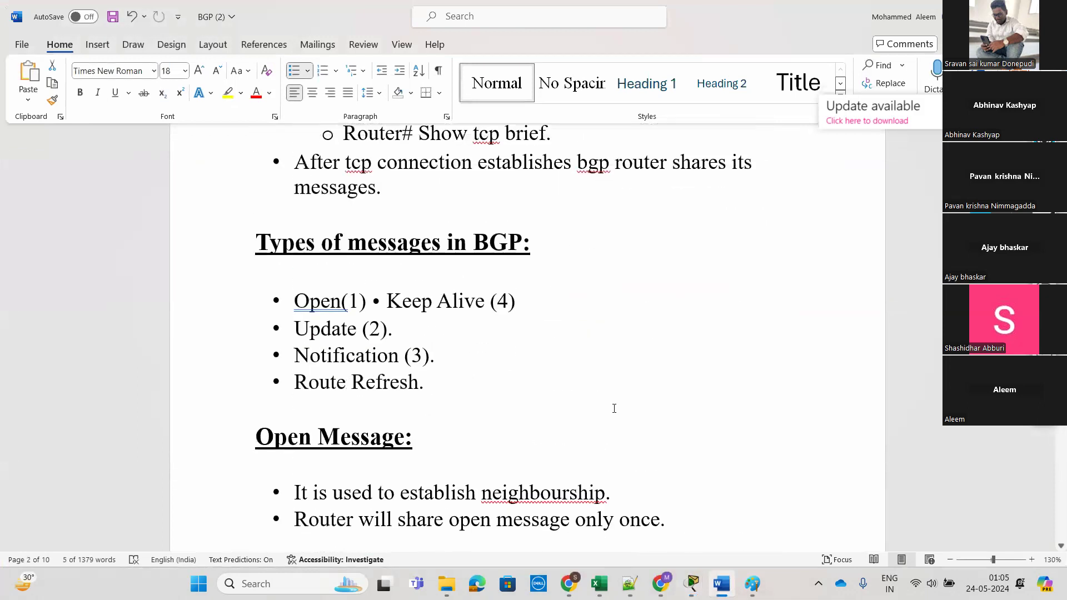
pyautogui.click(376, 300)
pyautogui.press('Return')
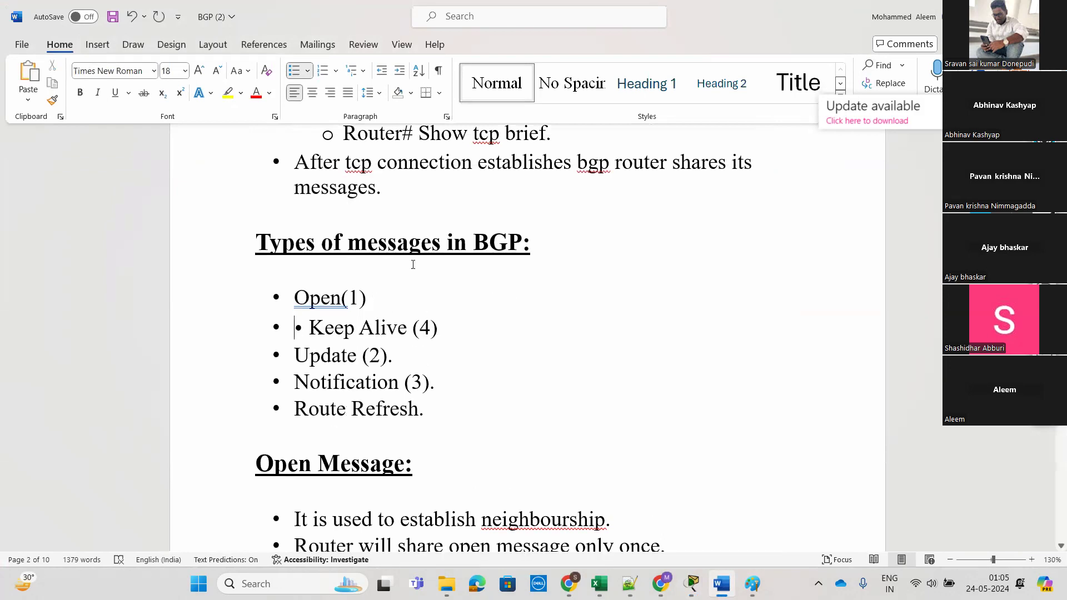
pyautogui.press('Delete')
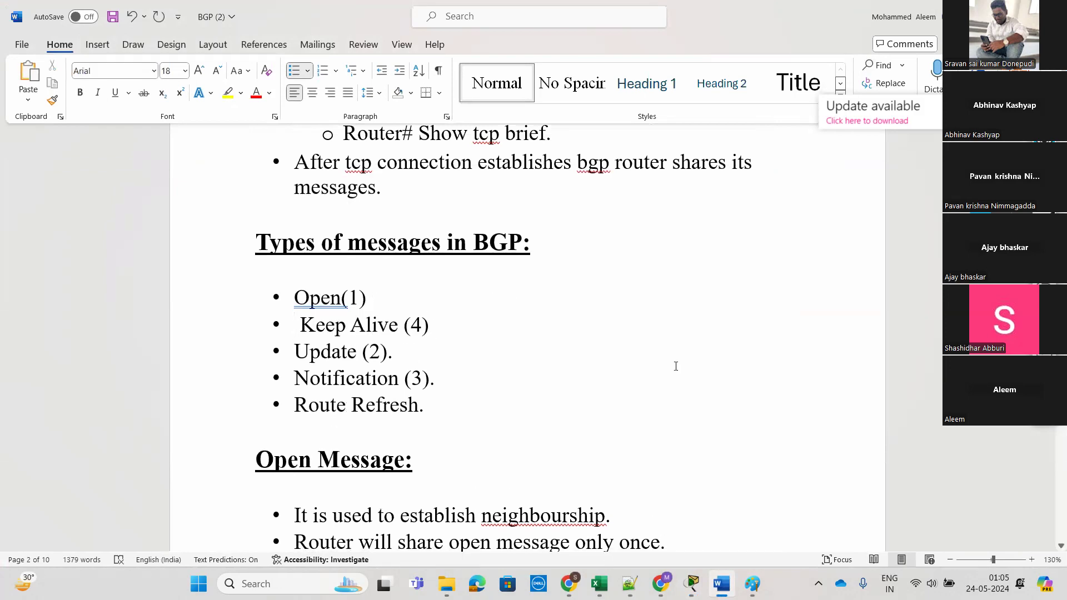
pyautogui.press('Delete')
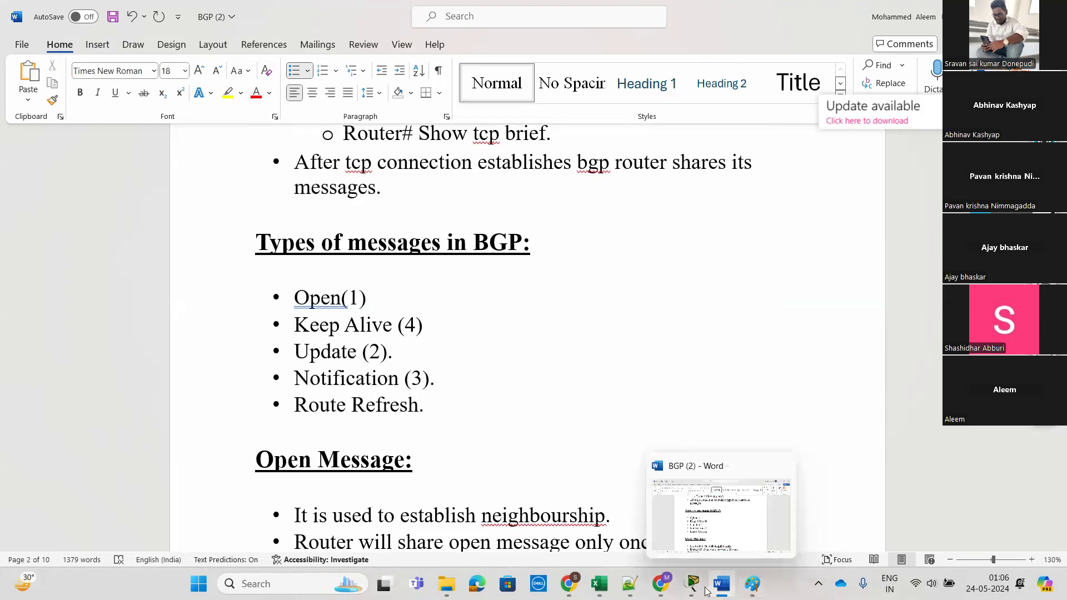
# Step: Switch back to Packet Tracer and review the routing table and BGP outputs in Router0's command line
pyautogui.click(636, 510)
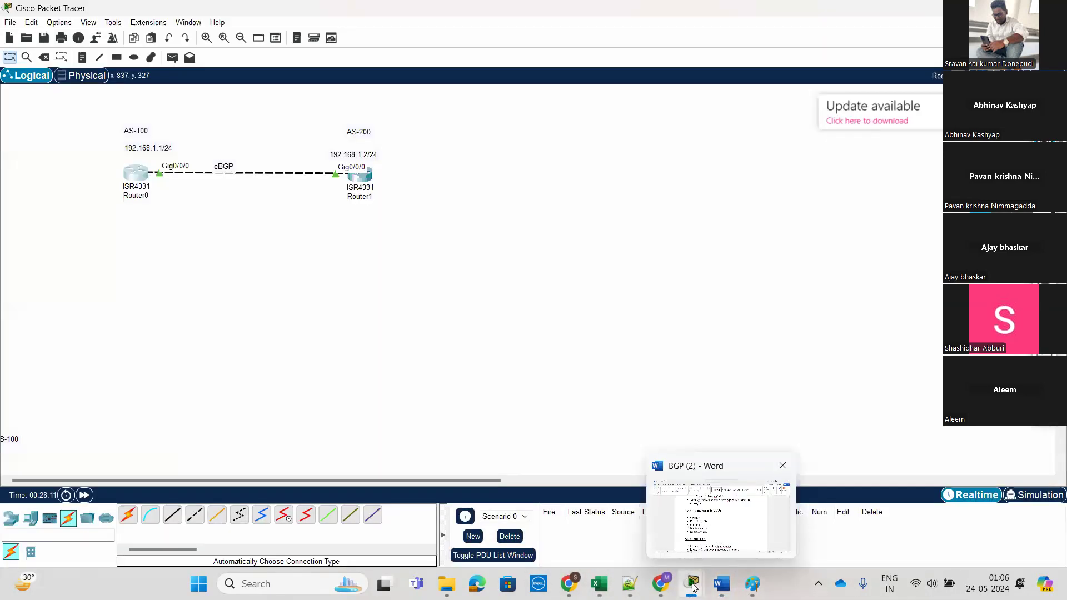
pyautogui.moveTo(693, 587)
pyautogui.click(724, 514)
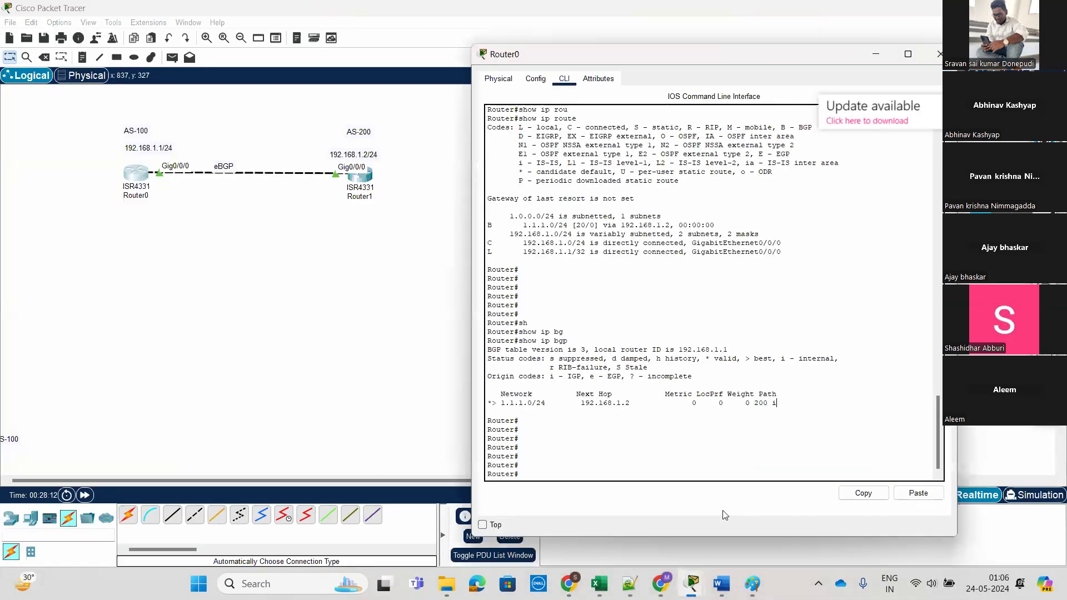
pyautogui.scroll(5, 567, 320)
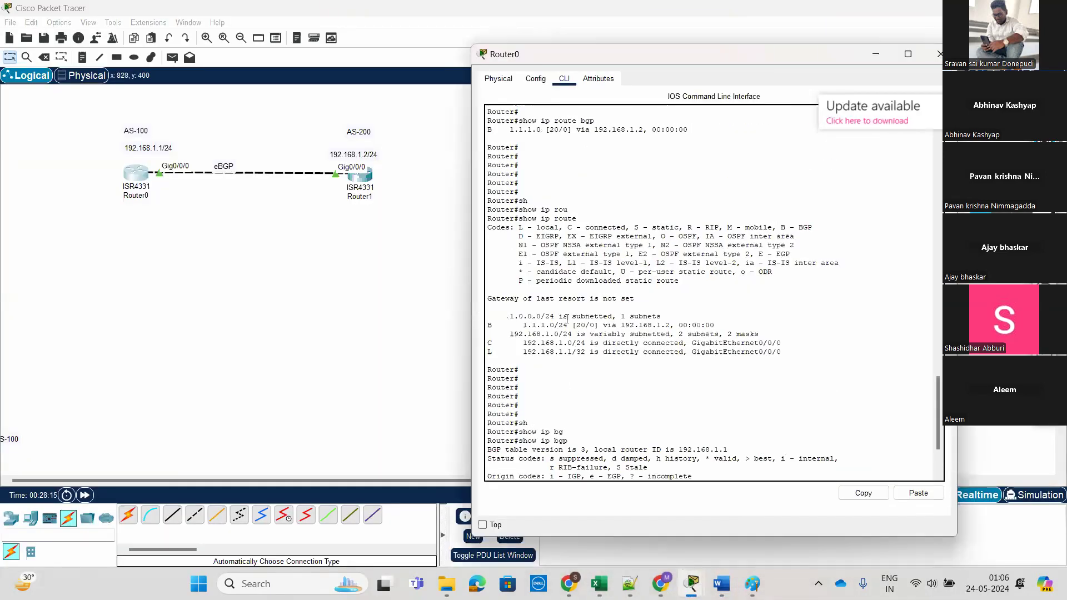